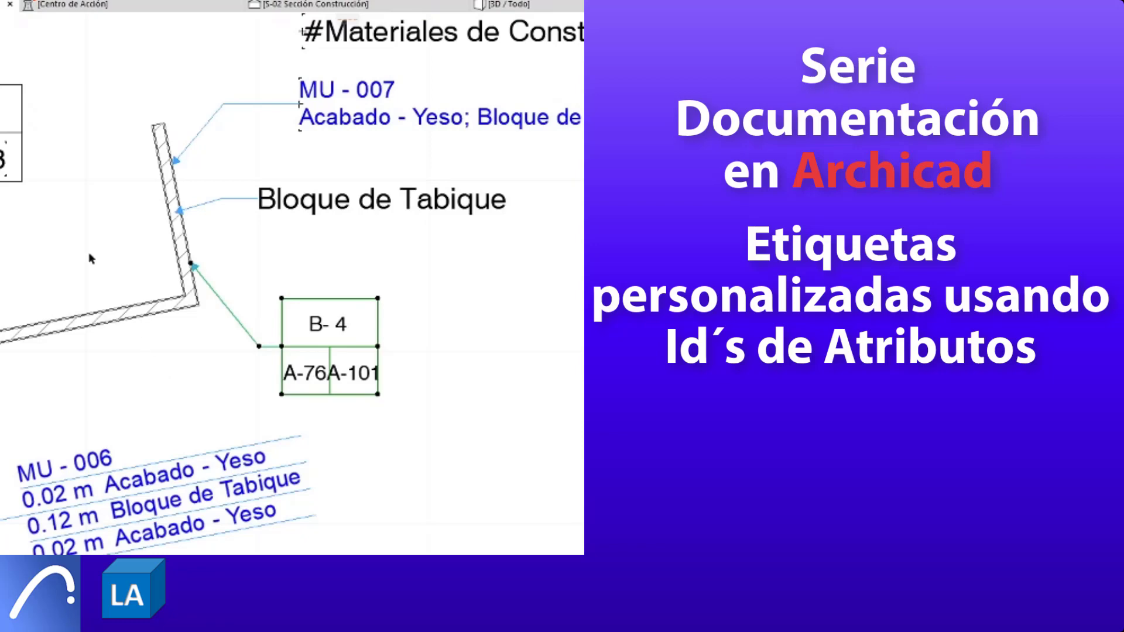
Save the 1/2/3 label drawing as a Label object with Save Selection as
left_click(89, 252)
middle_click_drag(89, 252, 174, 313)
left_click(58, 194)
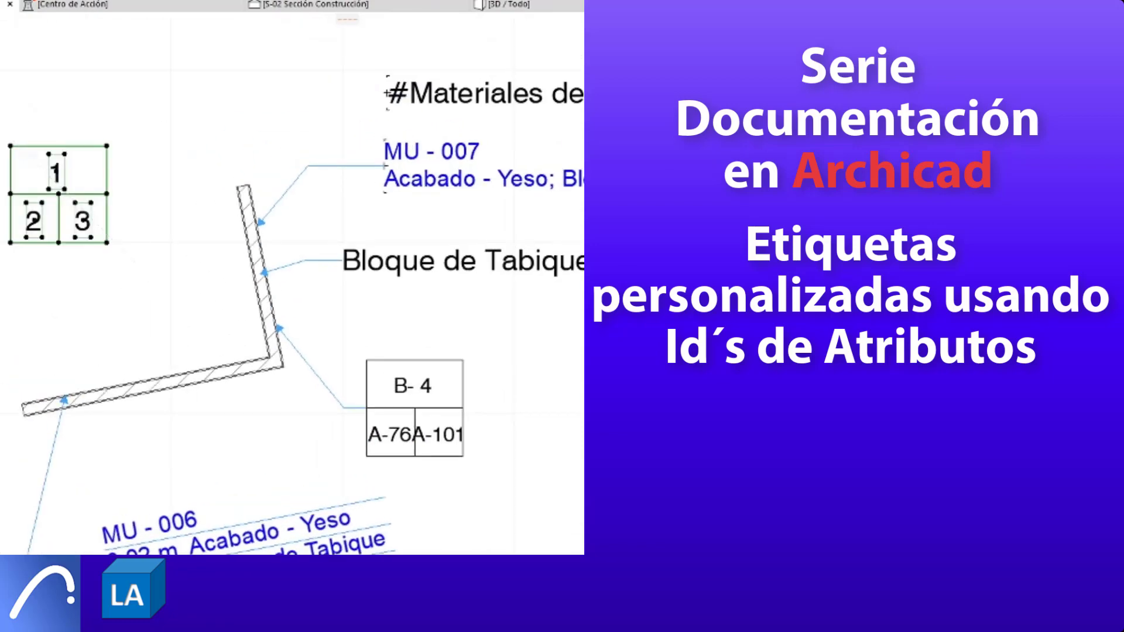
right_click(59, 193)
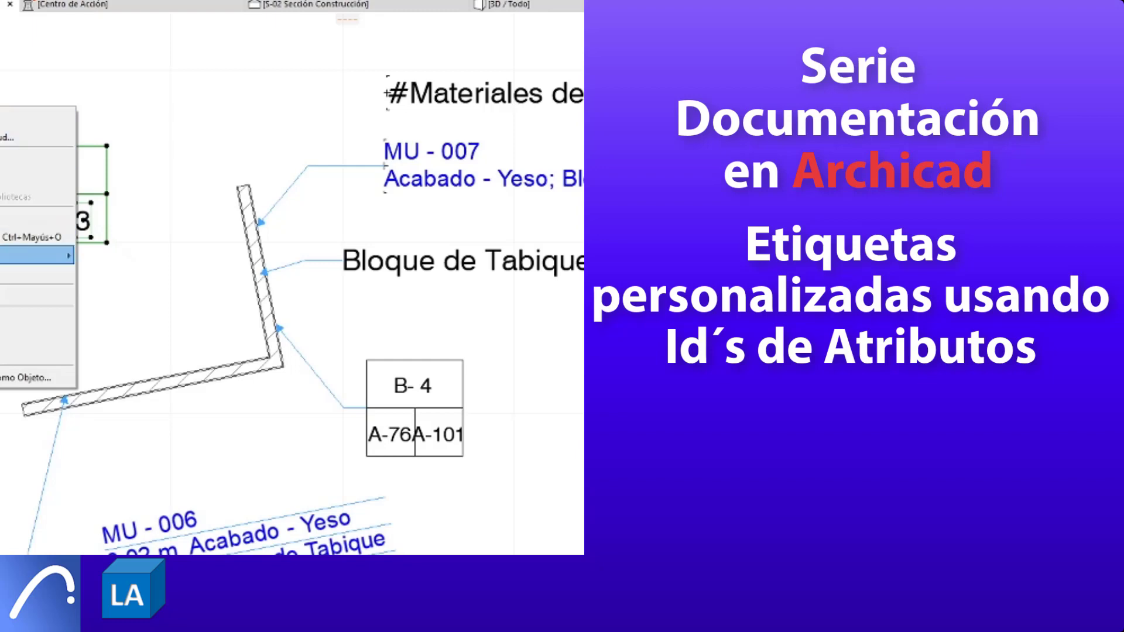
mouse_move(33, 255)
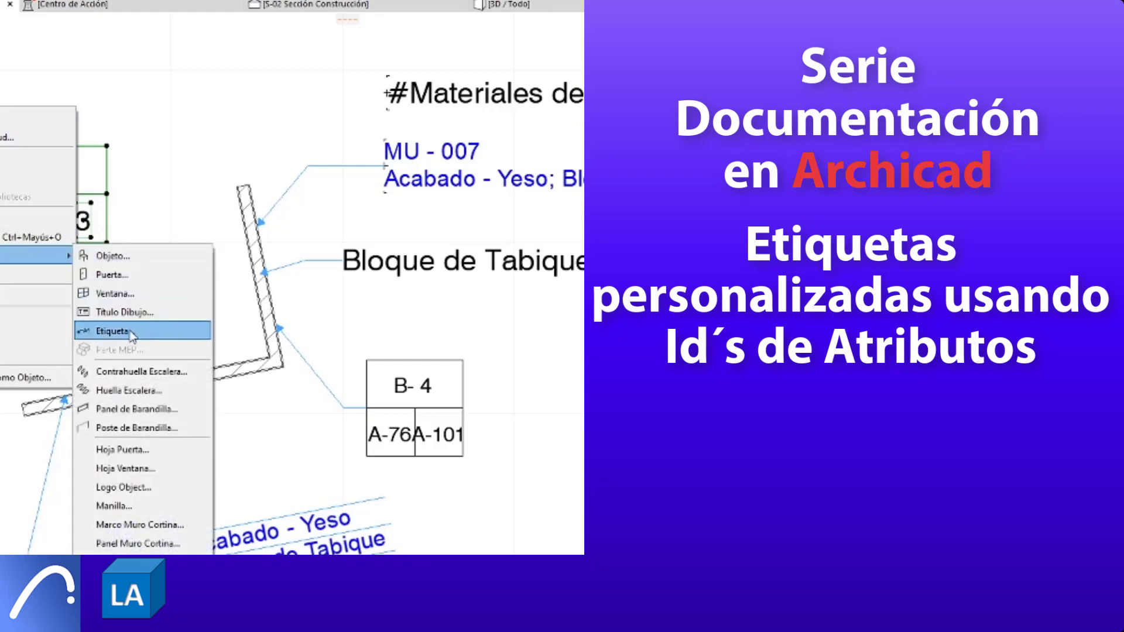
left_click(187, 180)
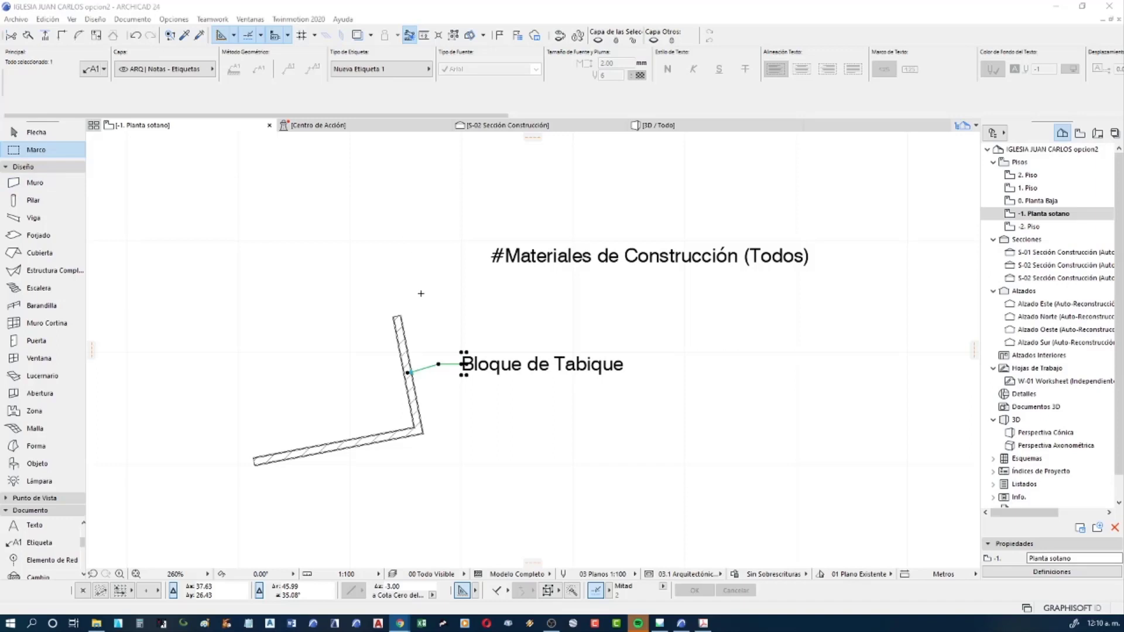
Pan and zoom the plan toward the wall and label, then pick the Arrow tool
left_click(420, 298)
middle_click_drag(456, 314, 328, 337)
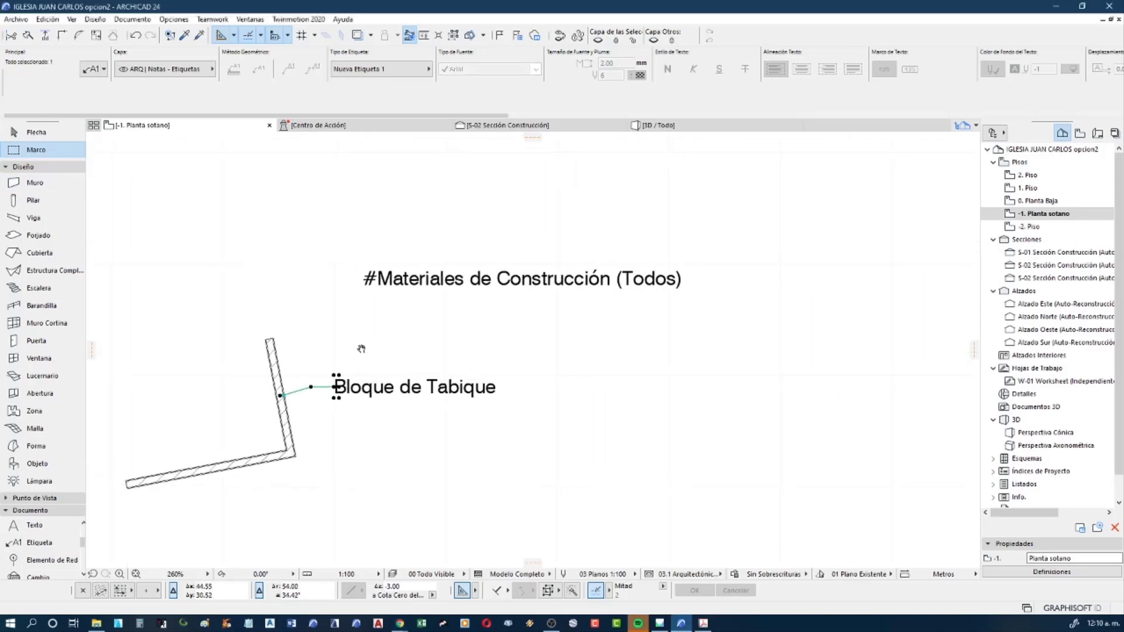
scroll(313, 395, "up", 5)
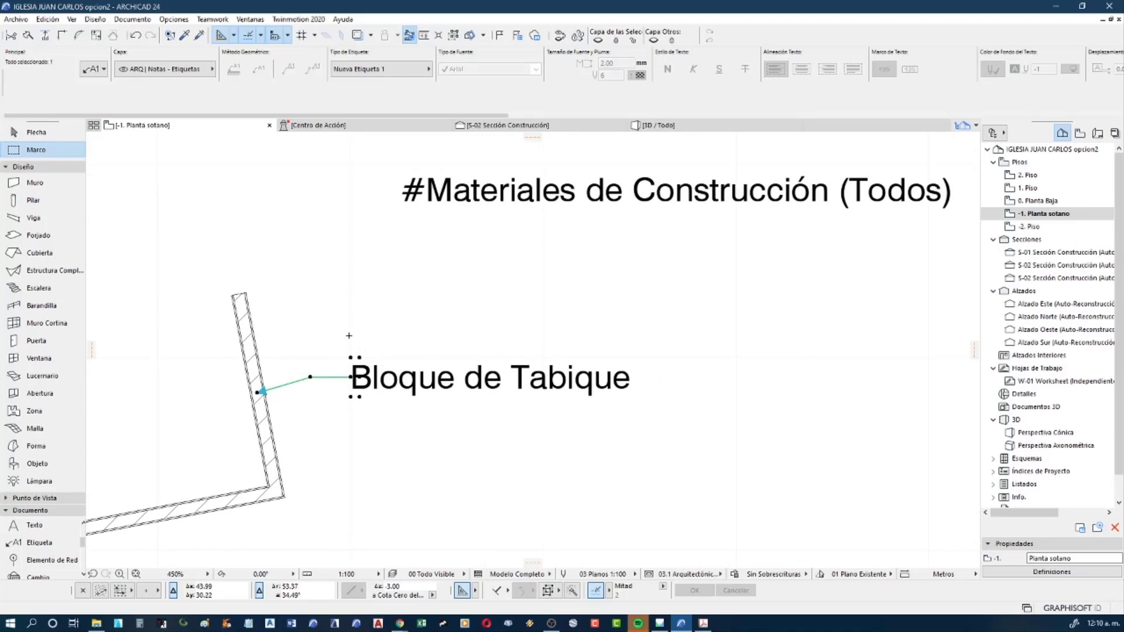
middle_click_drag(351, 337, 367, 324)
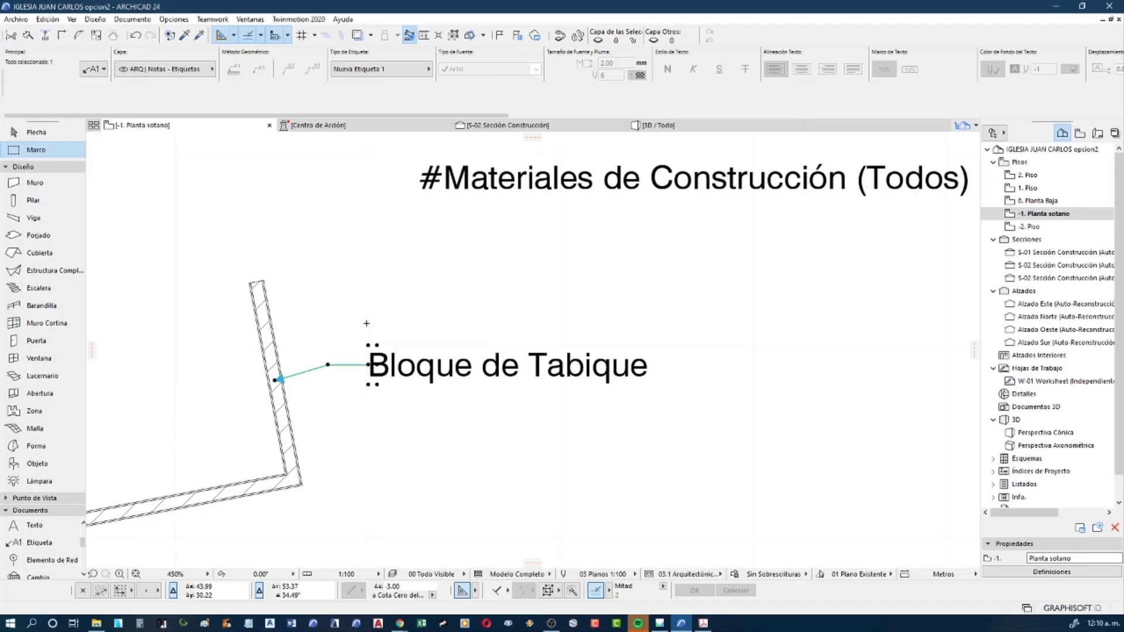
scroll(375, 303, "down", 2)
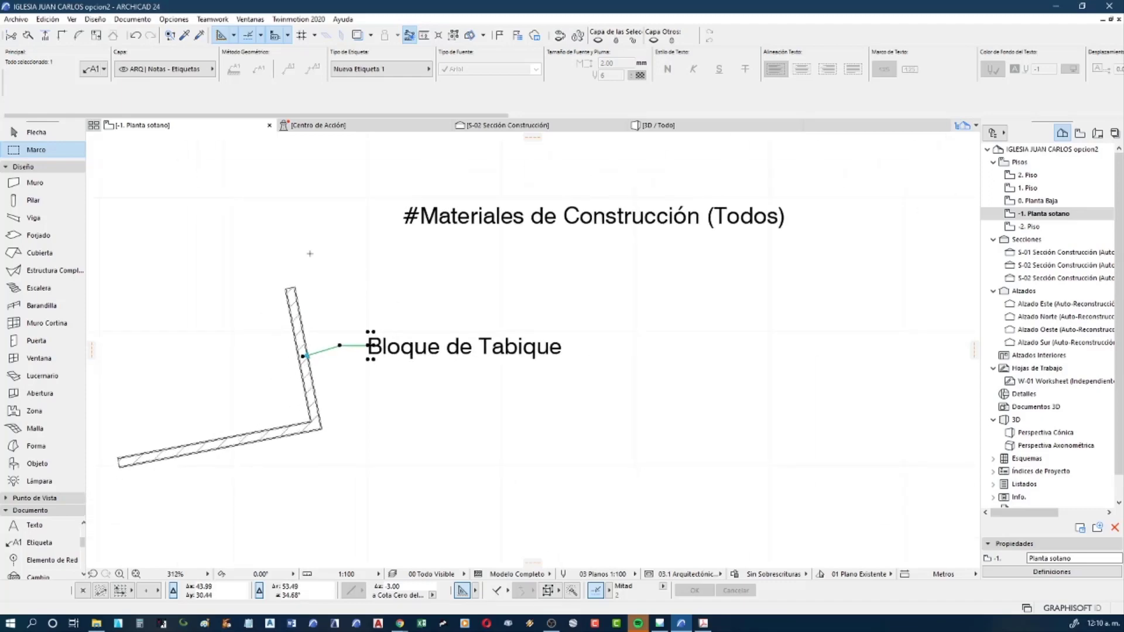
left_click(23, 132)
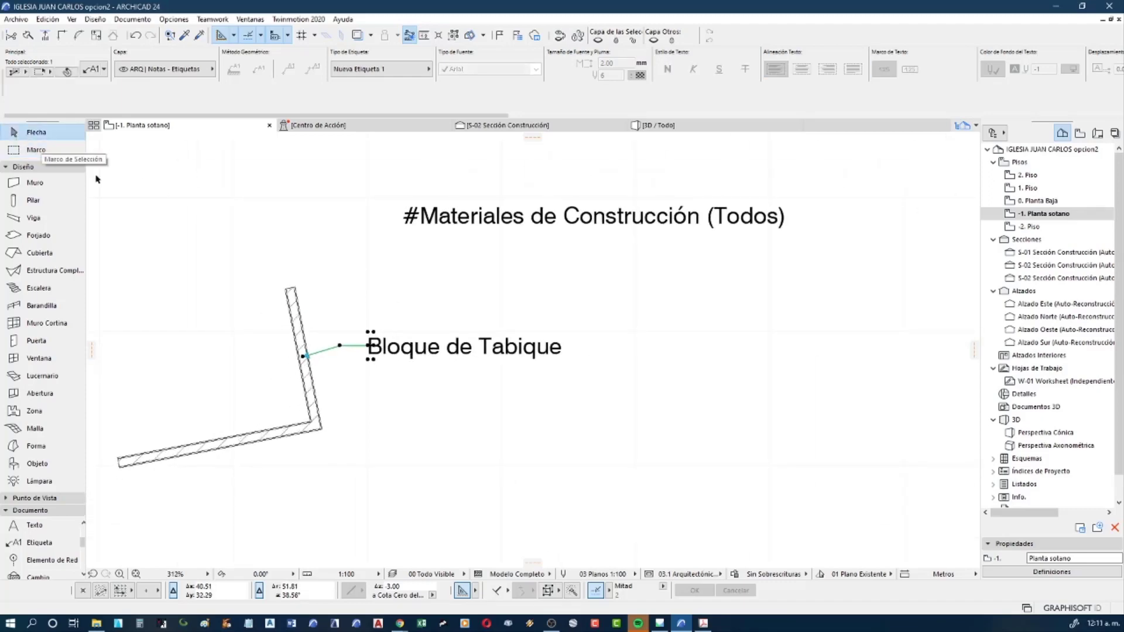
Bring up the Opciones > Atributos del Elemento list of attribute types
left_click(182, 19)
mouse_move(209, 34)
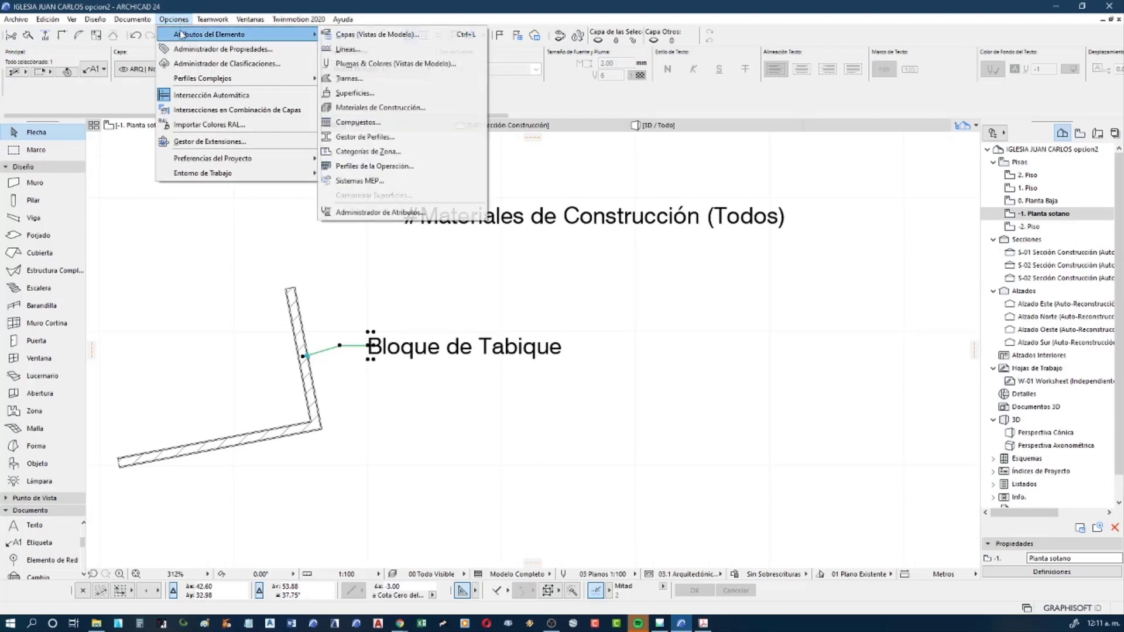
left_click(177, 19)
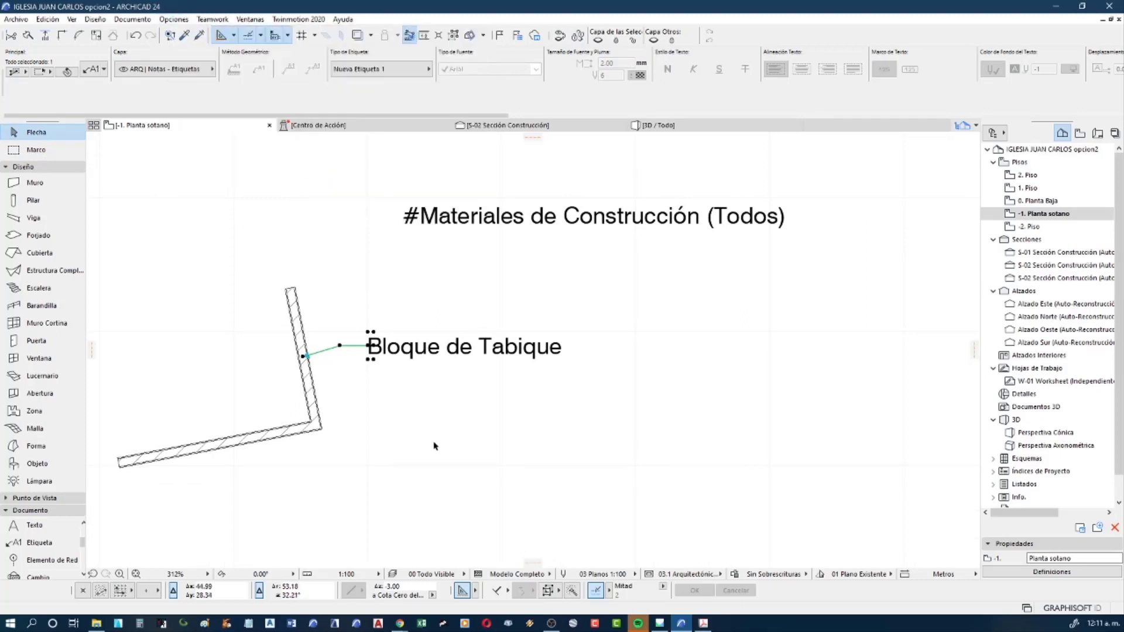
middle_click_drag(388, 454, 438, 455)
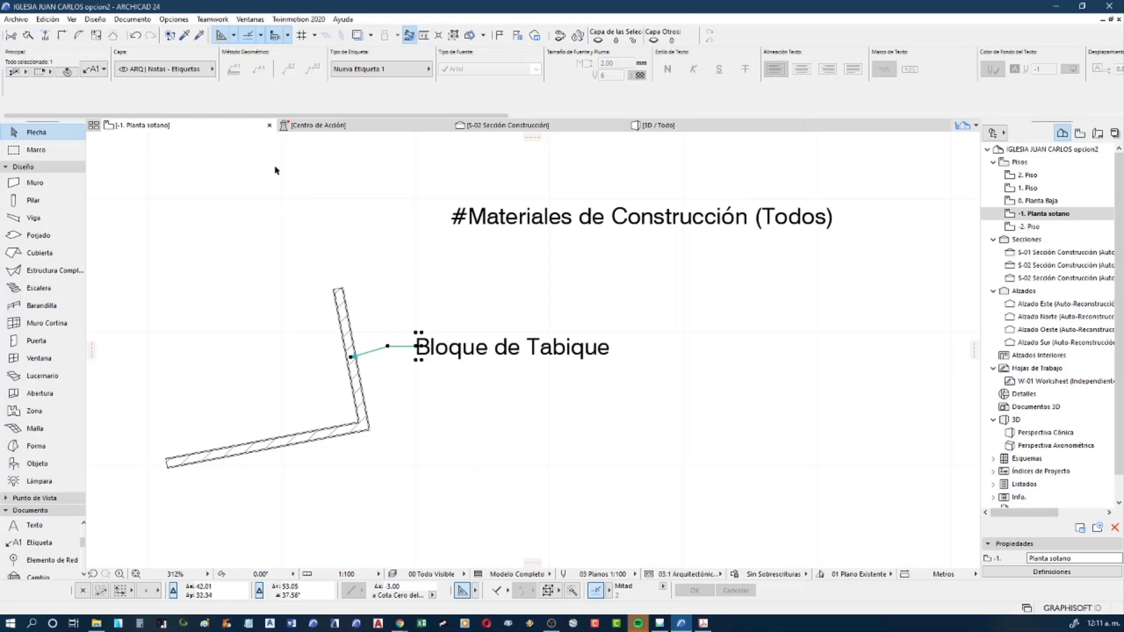
left_click(175, 20)
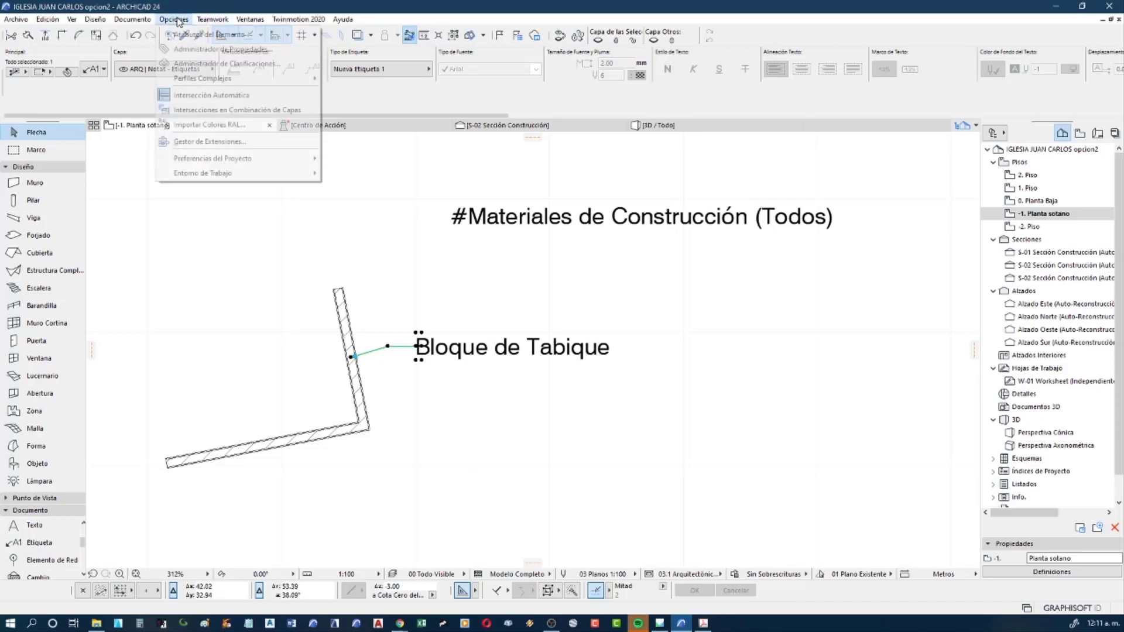
mouse_move(209, 34)
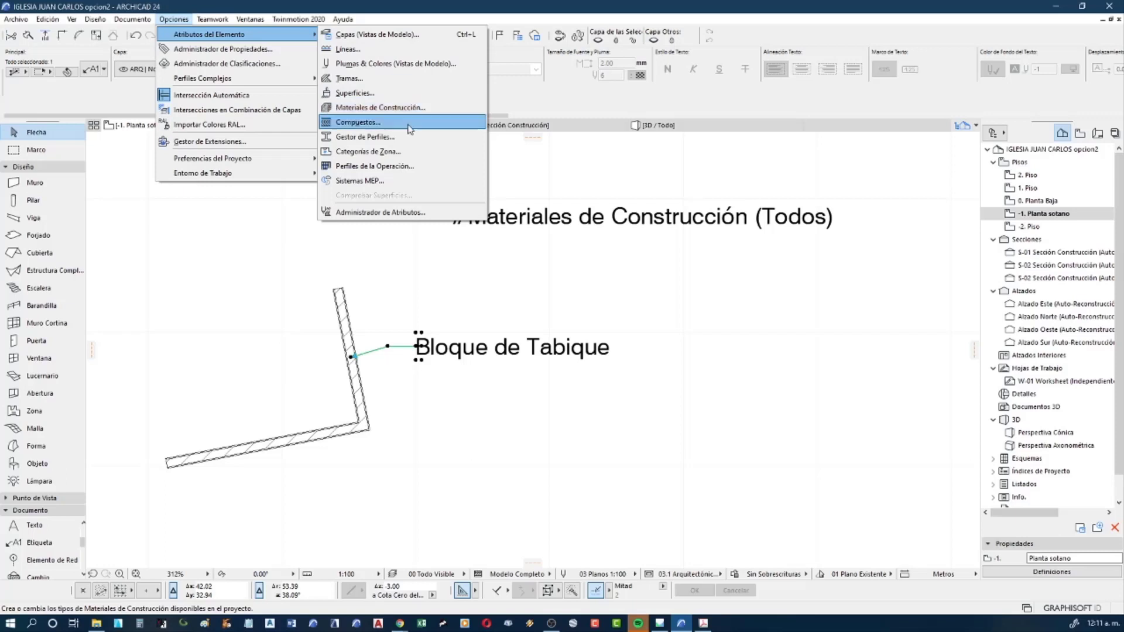
Open the Attribute Manager taller and inspect Ladrillo - Acabado, Bloque de Tabique and Perfiles Acero Estructural
left_click(387, 214)
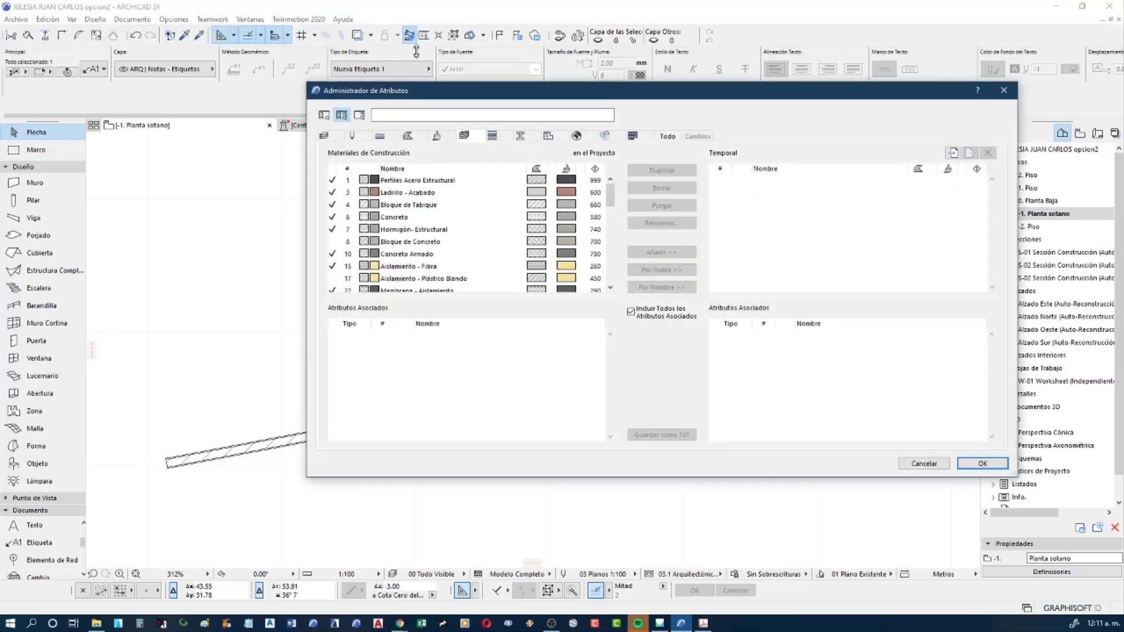
left_click_drag(420, 83, 416, 7)
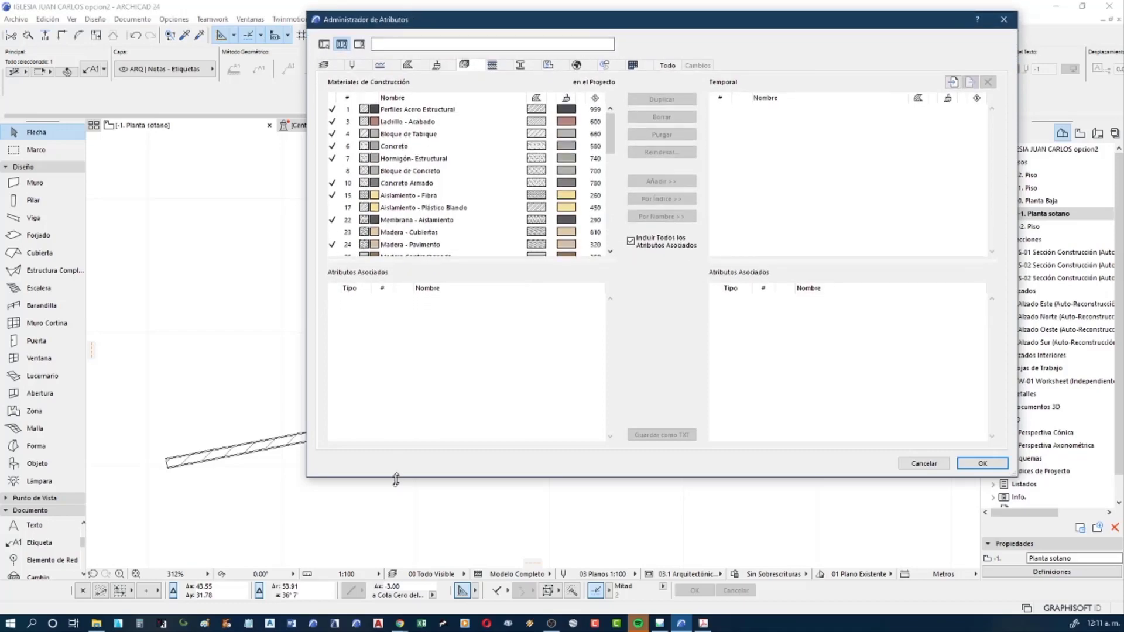
left_click_drag(396, 477, 367, 556)
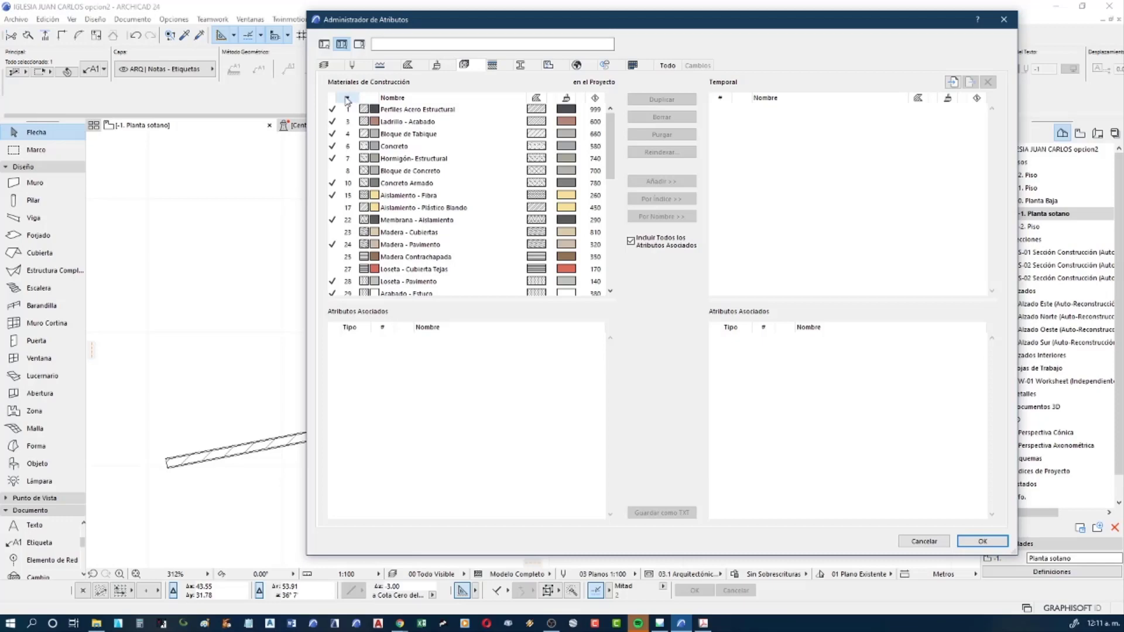
left_click(347, 121)
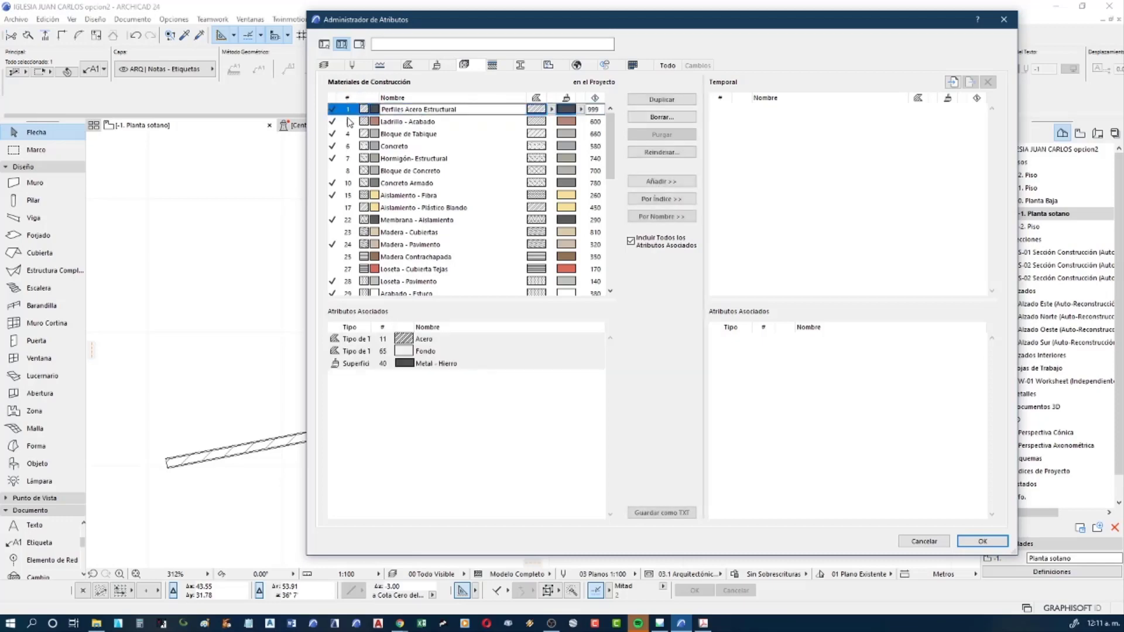
left_click(348, 133)
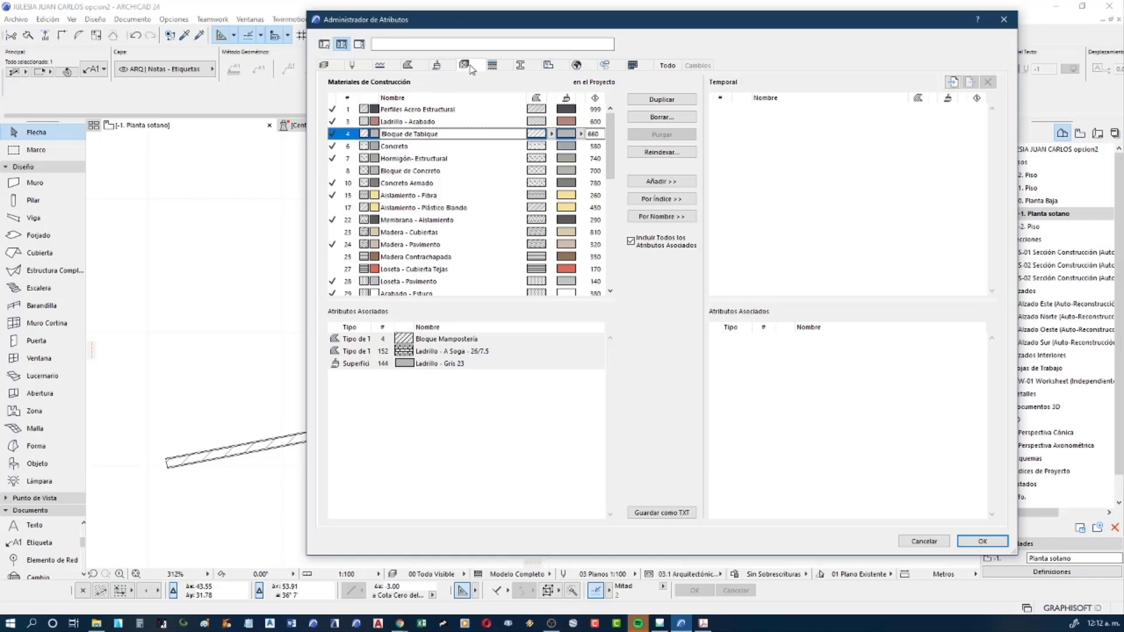
left_click(419, 112)
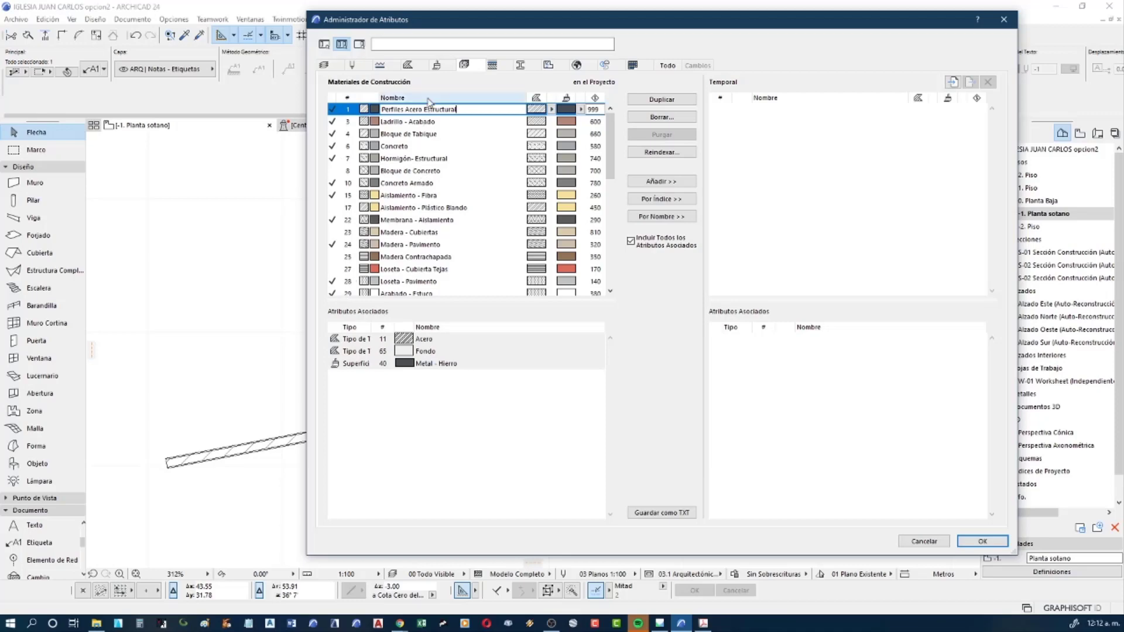
Switch to the Superficies list and review paint, roofing, metal and wood surfaces
left_click(437, 65)
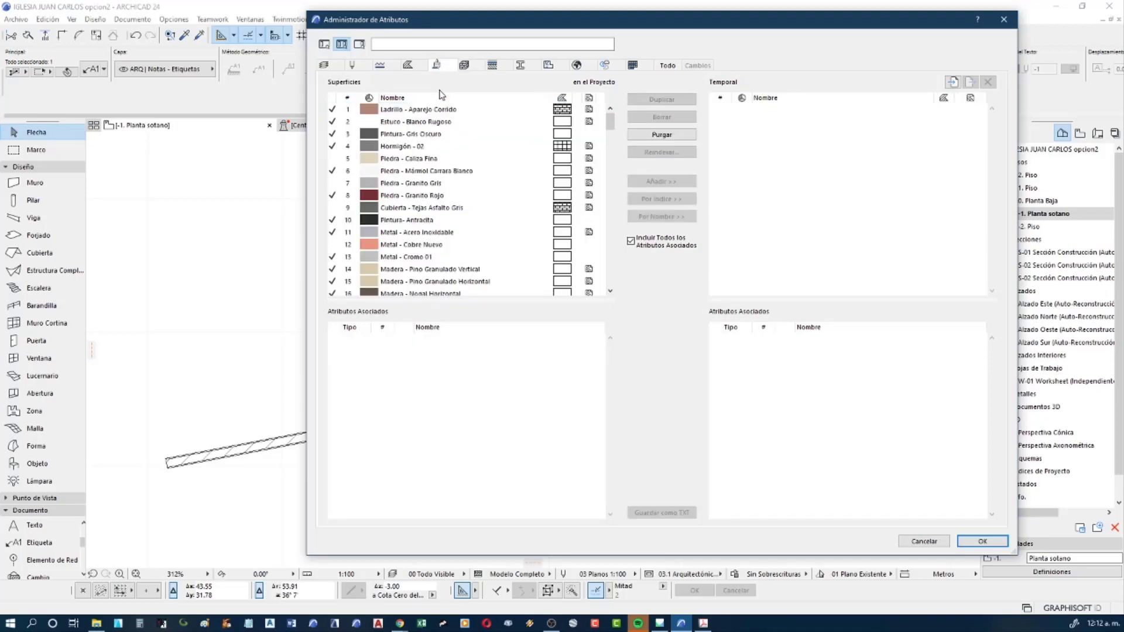
left_click(350, 136)
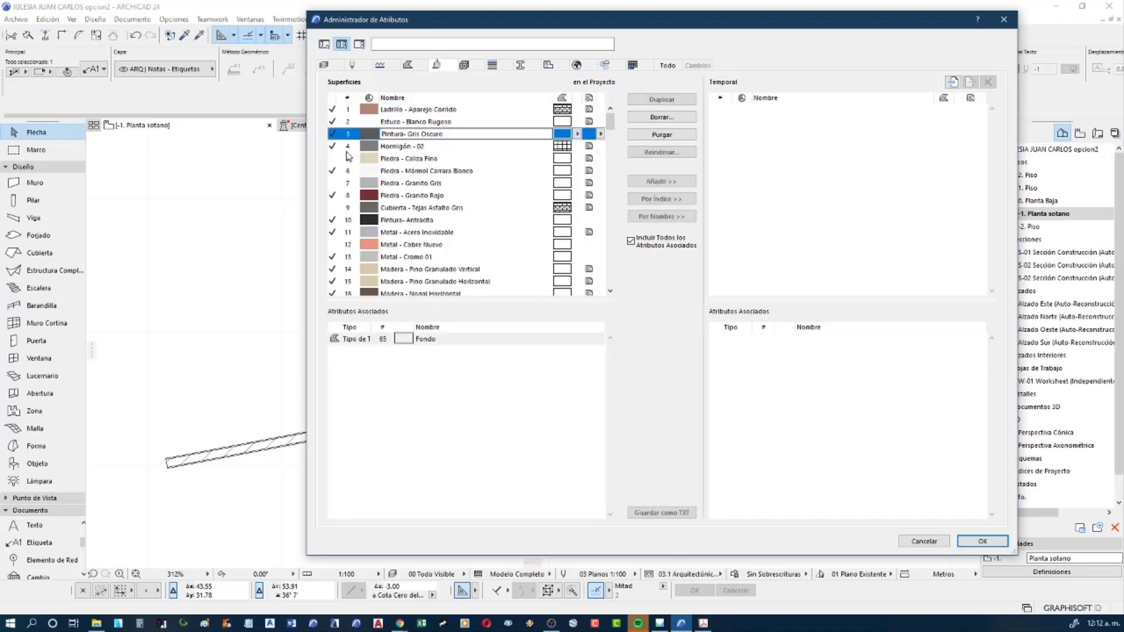
left_click(350, 184)
left_click(349, 209)
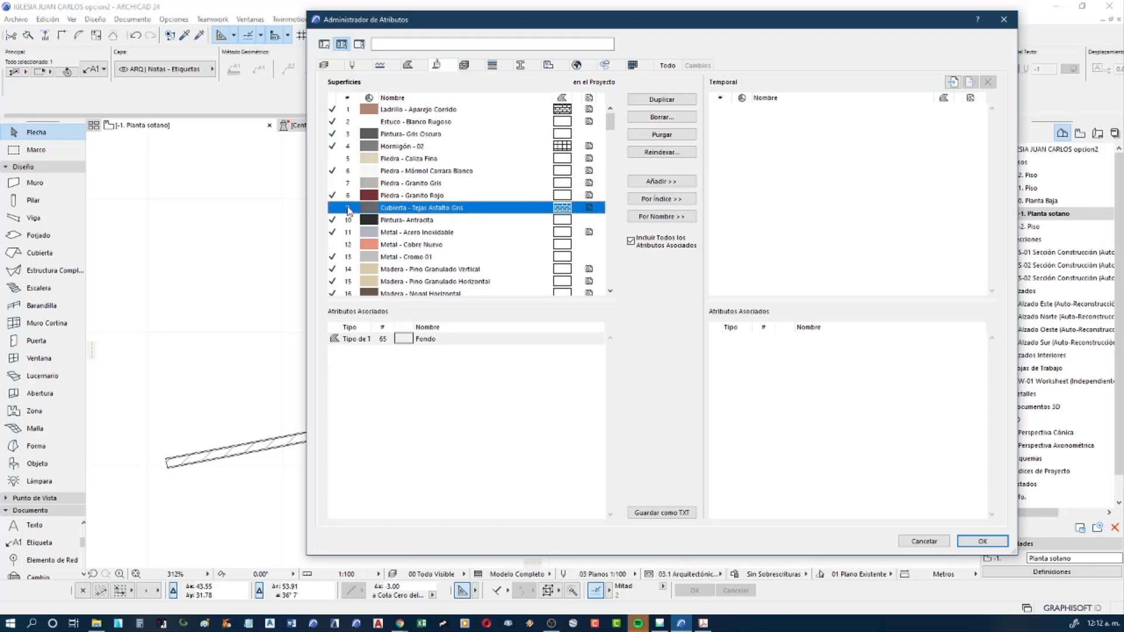
left_click(350, 222)
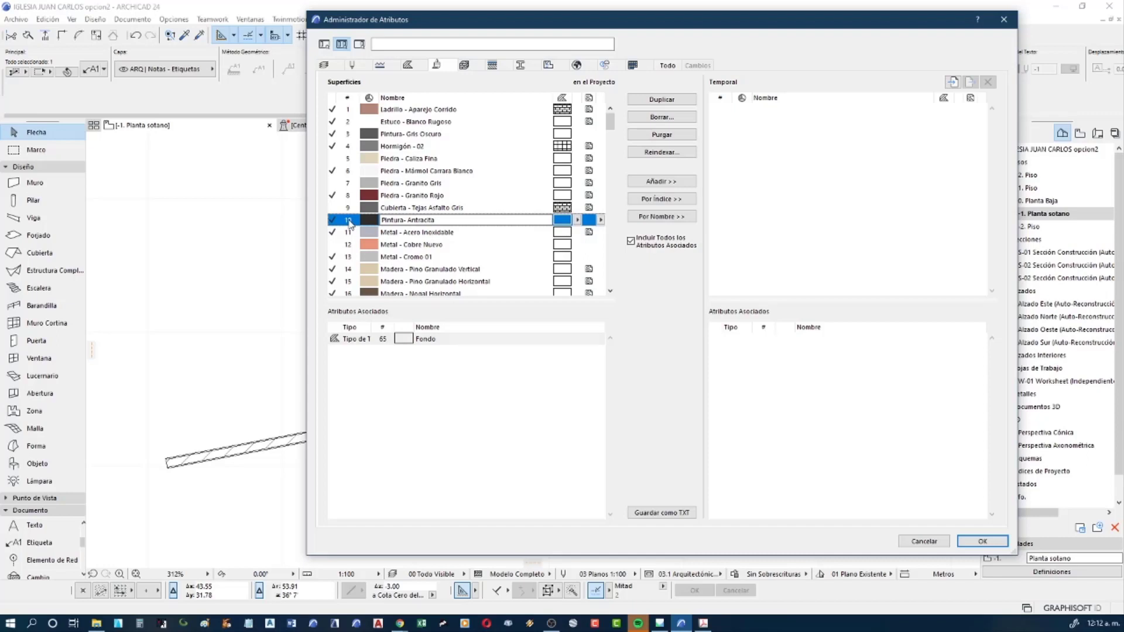
left_click(422, 258)
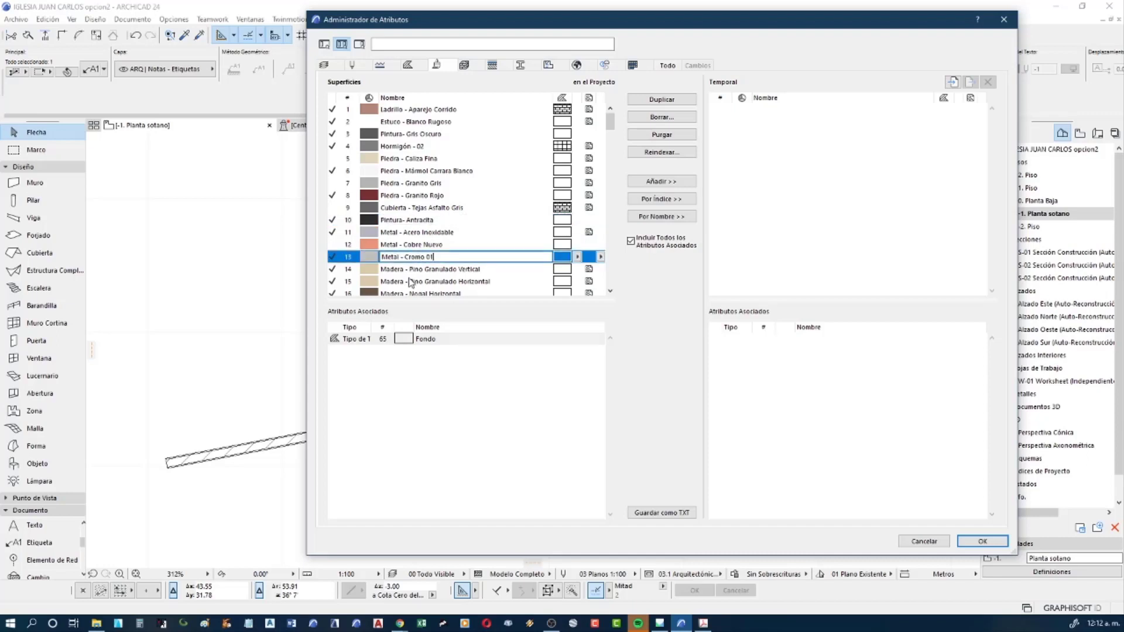
left_click(410, 280)
scroll(404, 266, "down", 2)
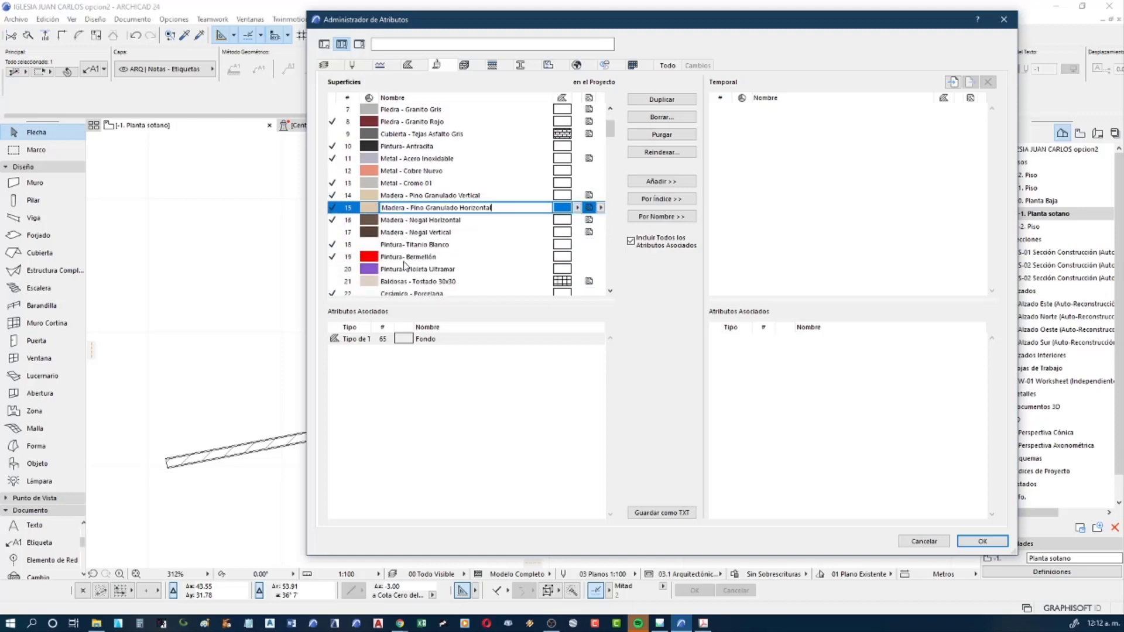
Browse further surfaces, return to Ladrillo - Aparejo Corrido, and close the manager without changes
left_click(407, 244)
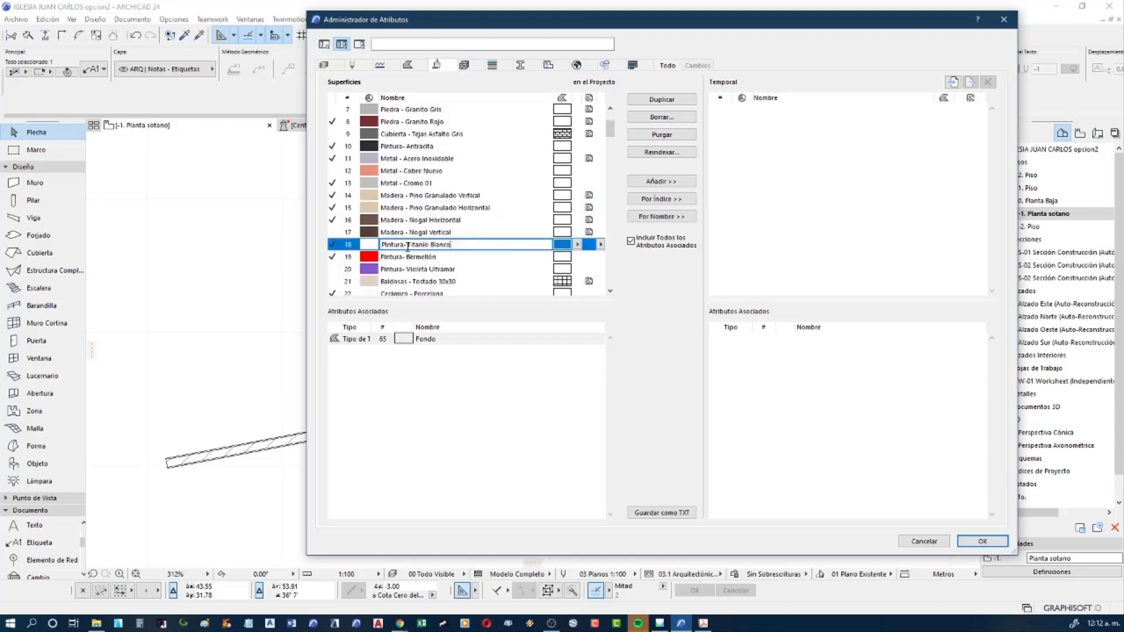
scroll(407, 246, "down", 2)
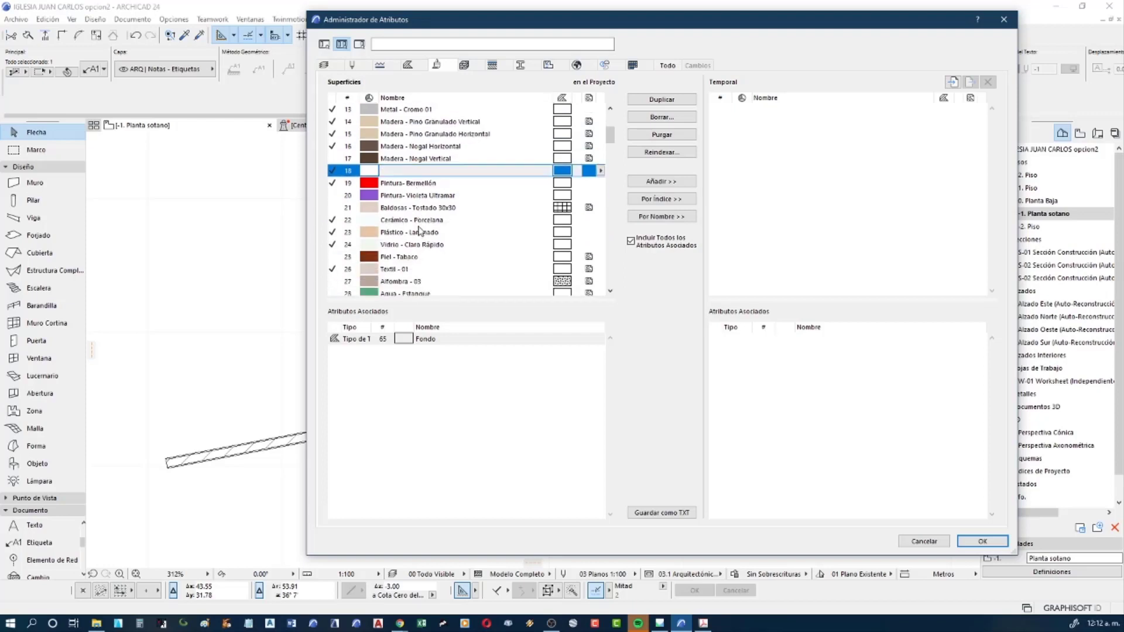
scroll(419, 233, "down", 2)
left_click(417, 147)
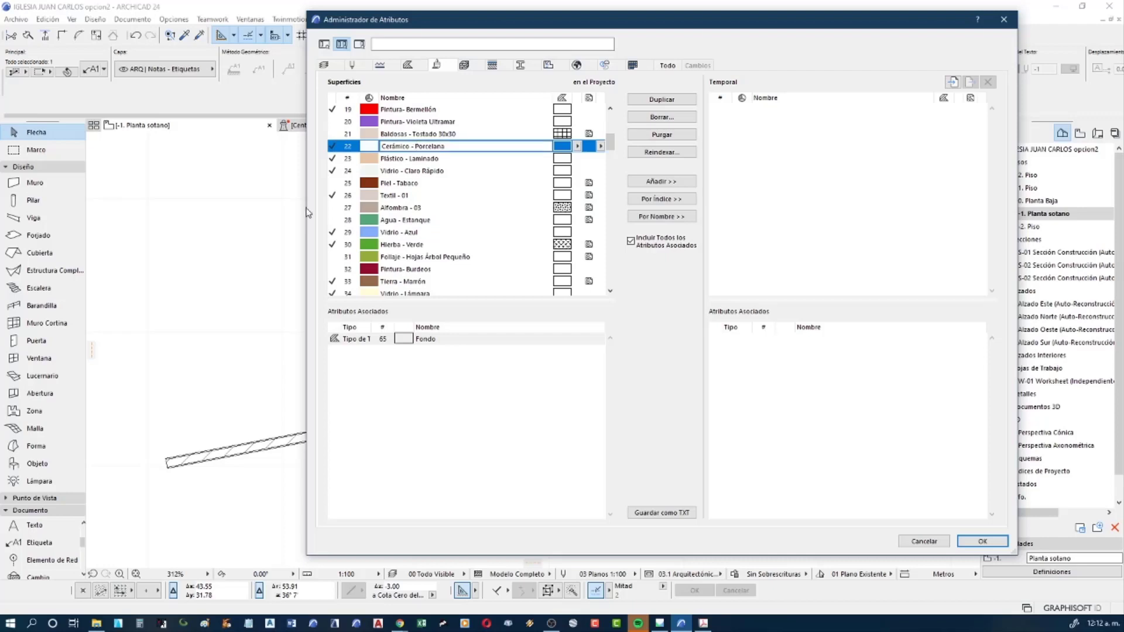
scroll(475, 137, "up", 1)
scroll(475, 137, "up", 4)
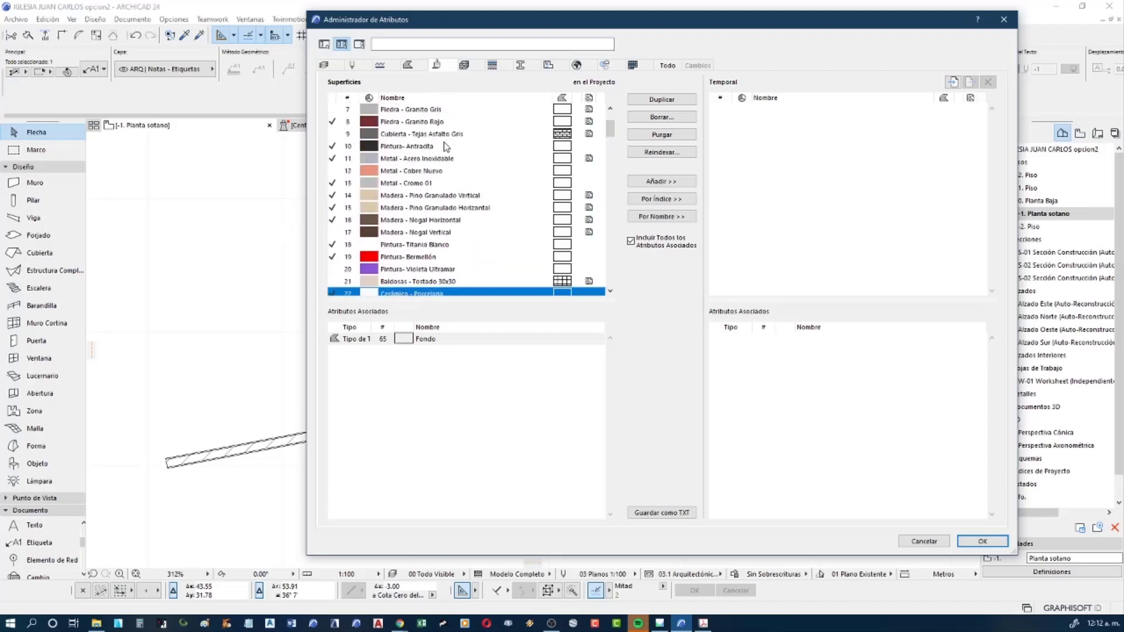
scroll(421, 129, "up", 1)
left_click(346, 112)
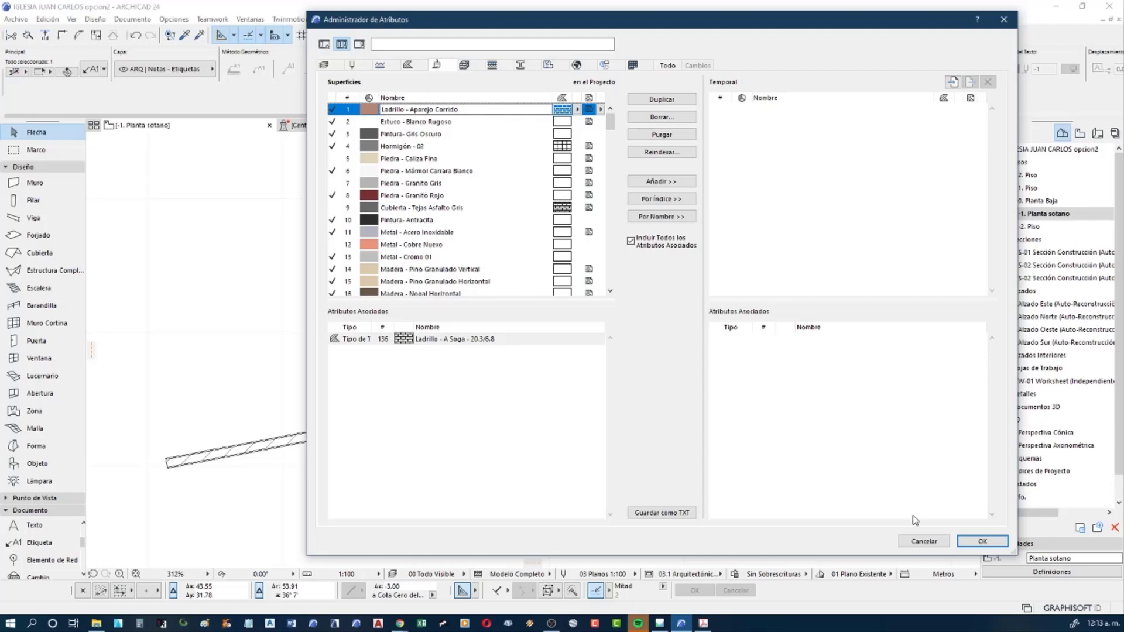
left_click(935, 547)
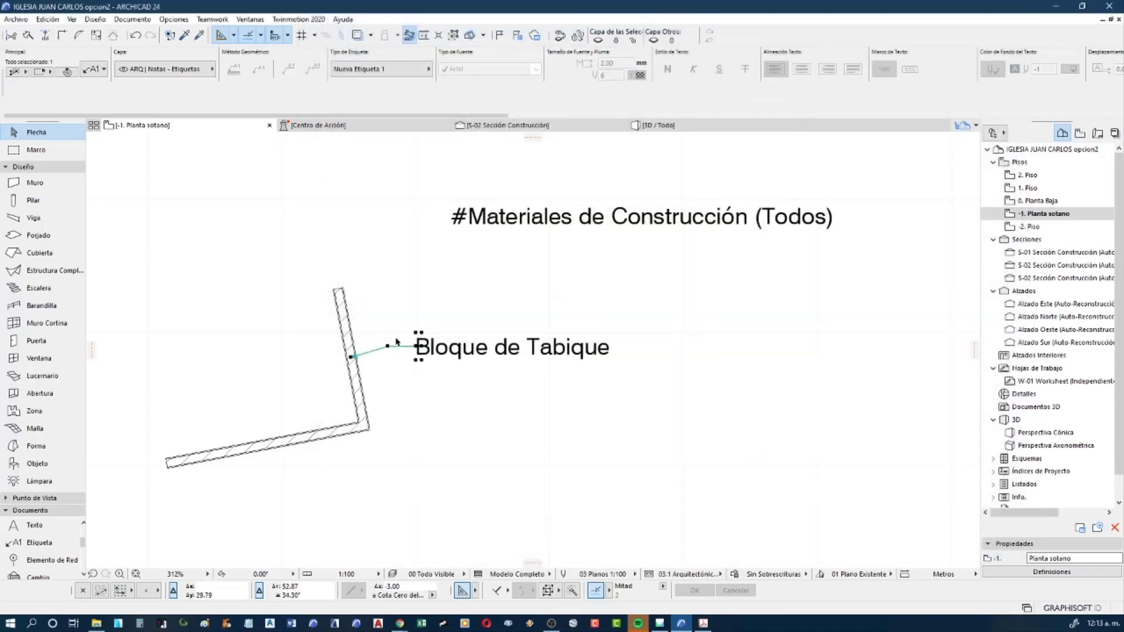
Clear all selections on the basement plan and activate the Etiqueta tool
middle_click_drag(445, 354, 431, 334)
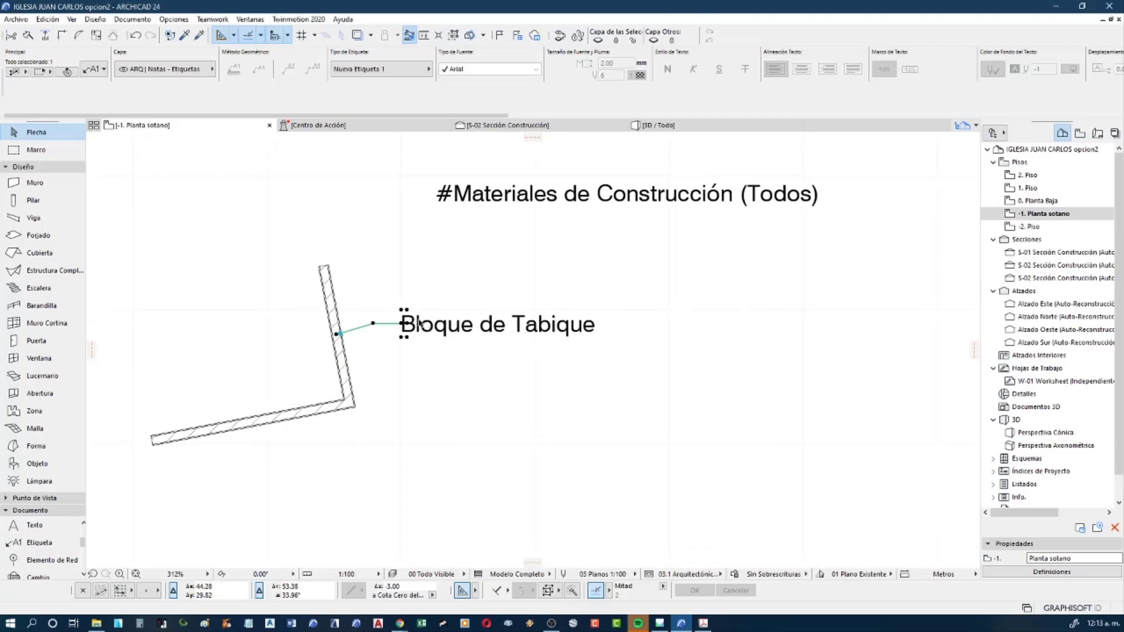
left_click(395, 272)
mouse_move(395, 272)
middle_mouse_down()
mouse_move(358, 317)
mouse_move(301, 329)
middle_mouse_up()
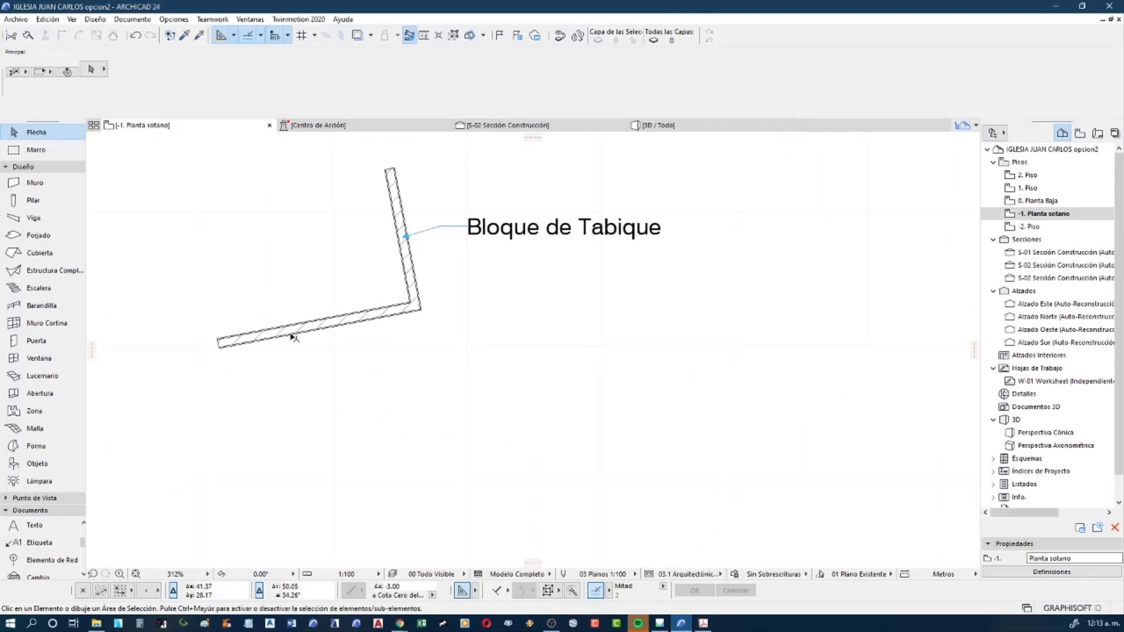
left_click(290, 332)
left_click(211, 351)
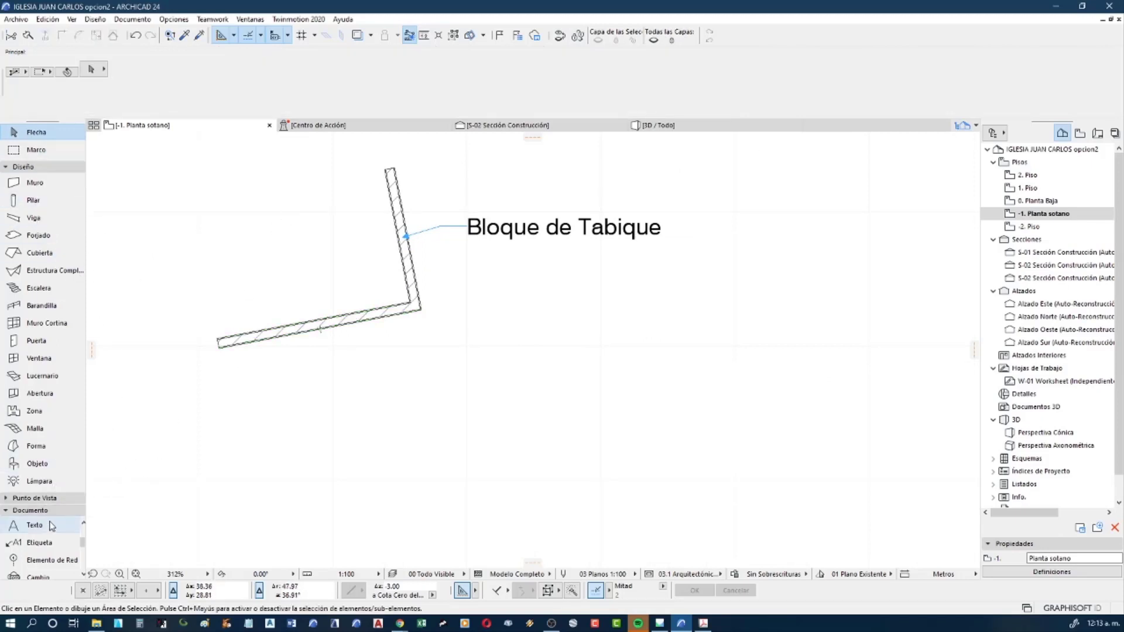
left_click(38, 542)
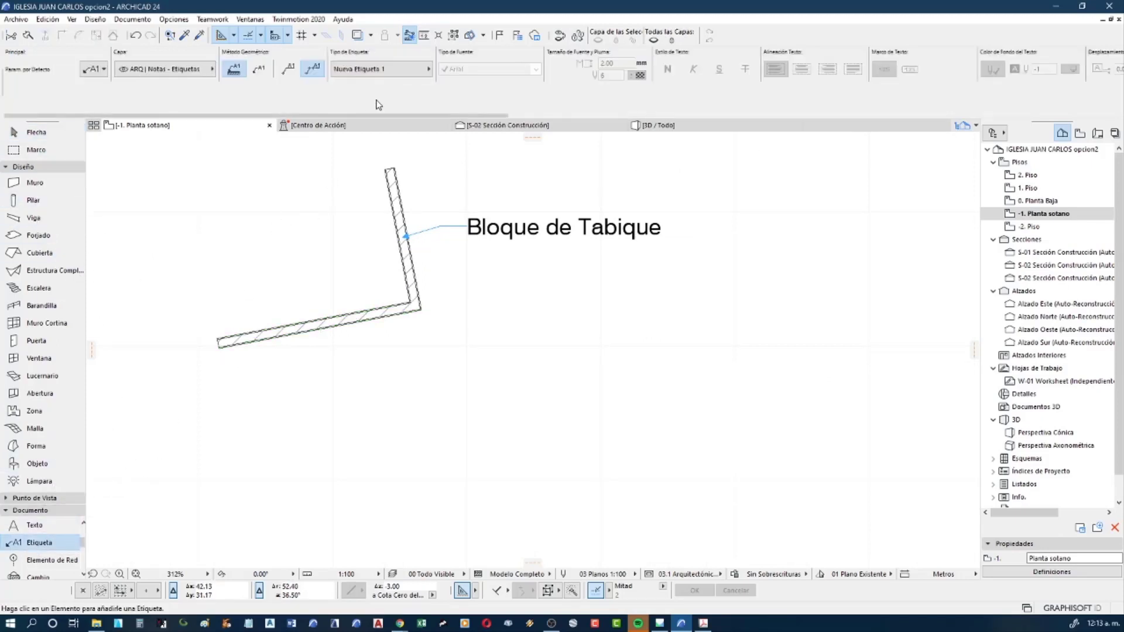
Place an Etiqueta Listado Capas 24 label on the lower wall, below and right of it
left_click(380, 71)
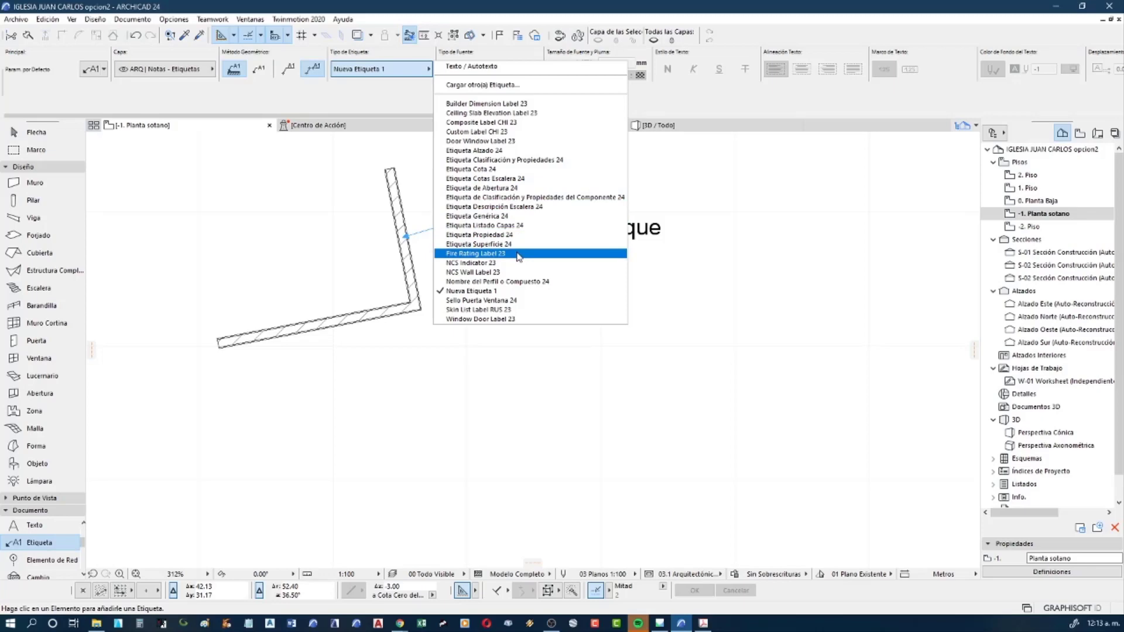
left_click(498, 229)
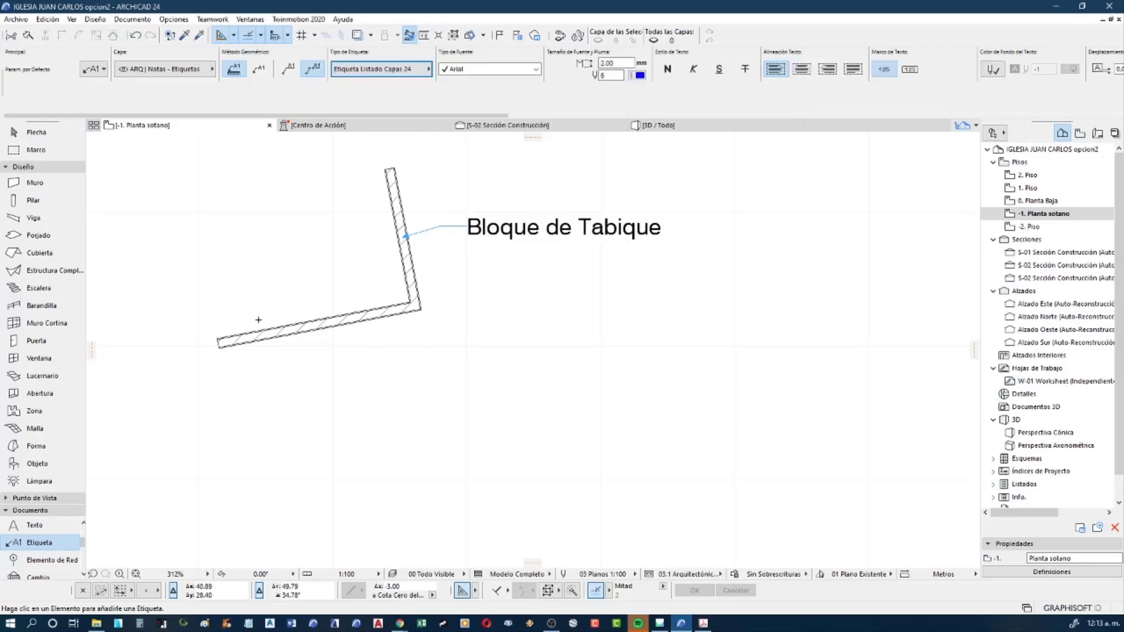
left_click(254, 327)
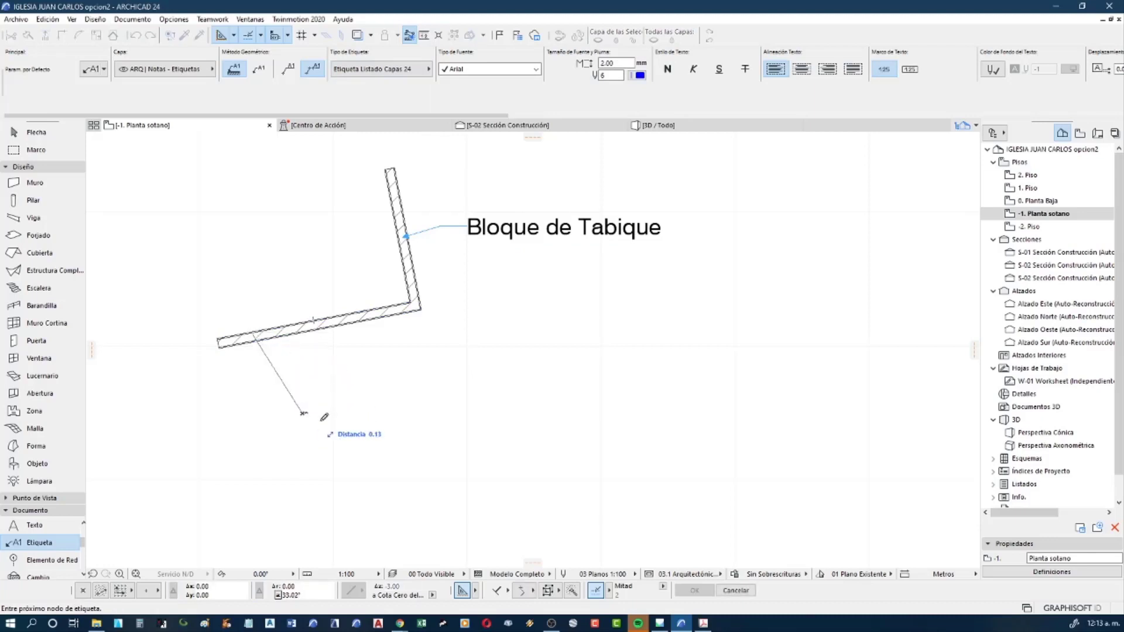
double_click(301, 412)
mouse_move(421, 435)
middle_mouse_down()
mouse_move(378, 435)
mouse_move(256, 328)
middle_mouse_up()
Return to the Arrow tool, clear the wall and label selection, and click the wall area
left_click(35, 132)
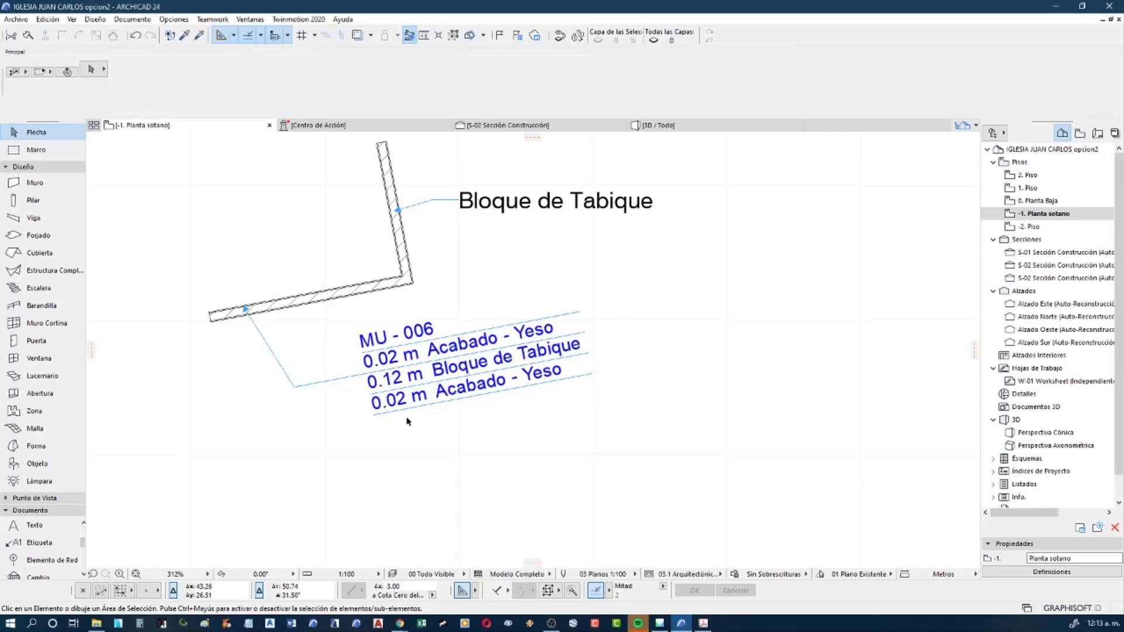
scroll(368, 392, "up", 2)
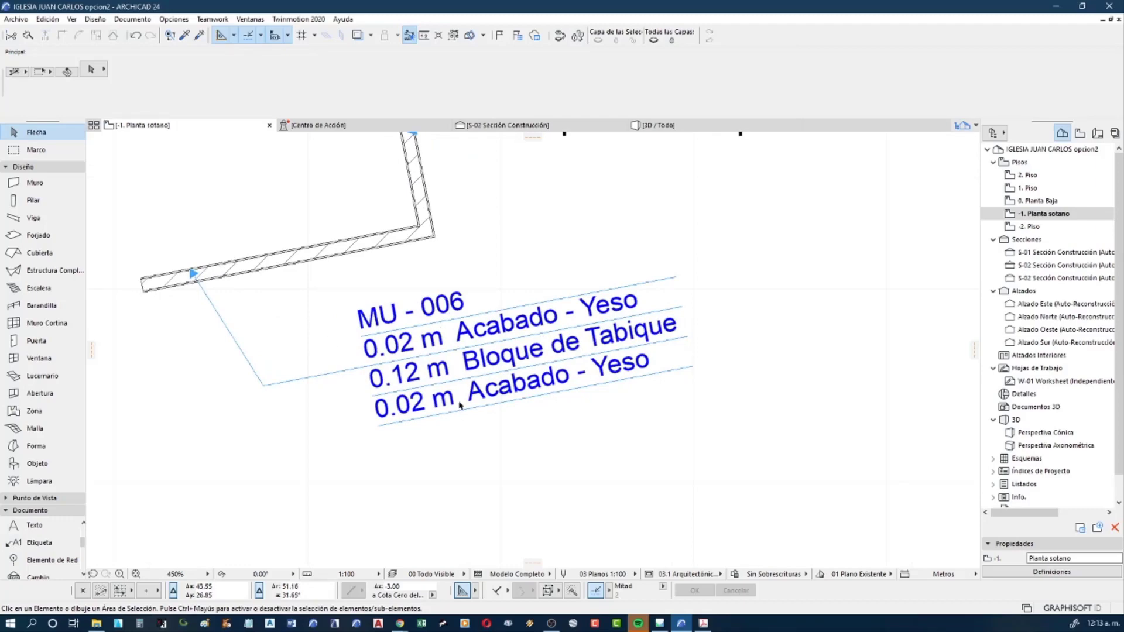
scroll(414, 421, "down", 2)
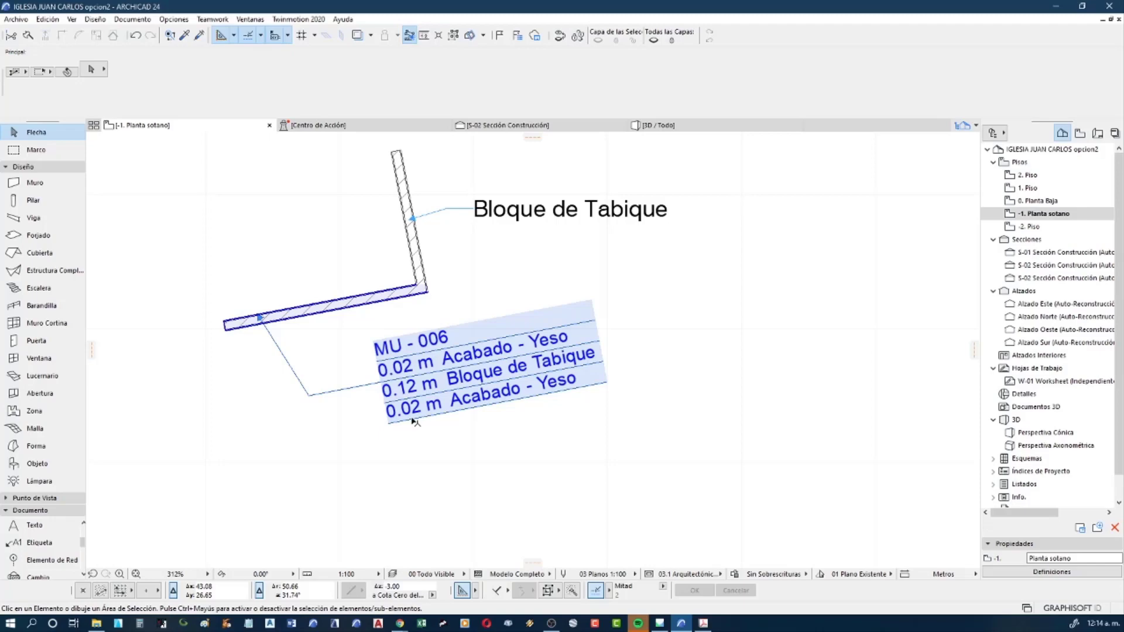
left_click(409, 426)
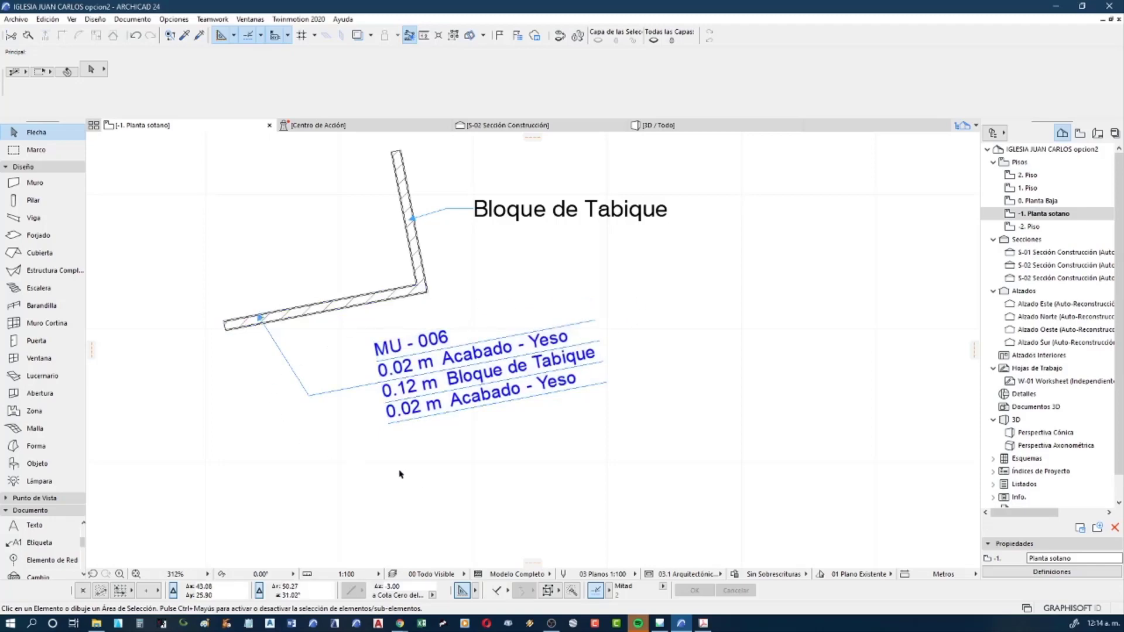
middle_click_drag(357, 424, 338, 444)
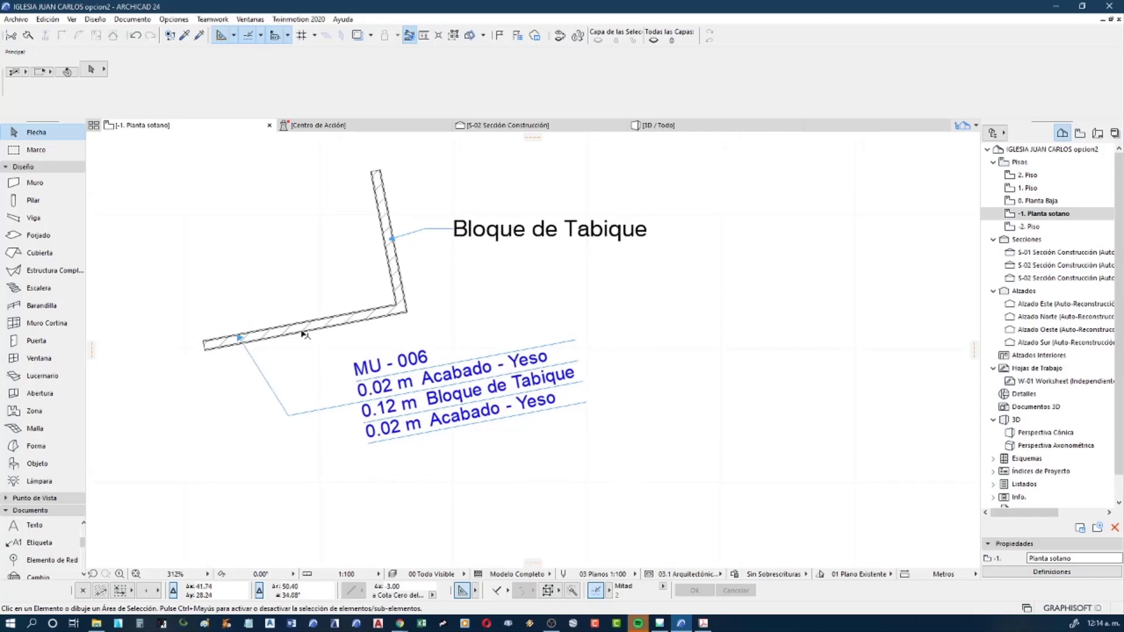
left_click(305, 329)
left_click(290, 367)
left_click(169, 21)
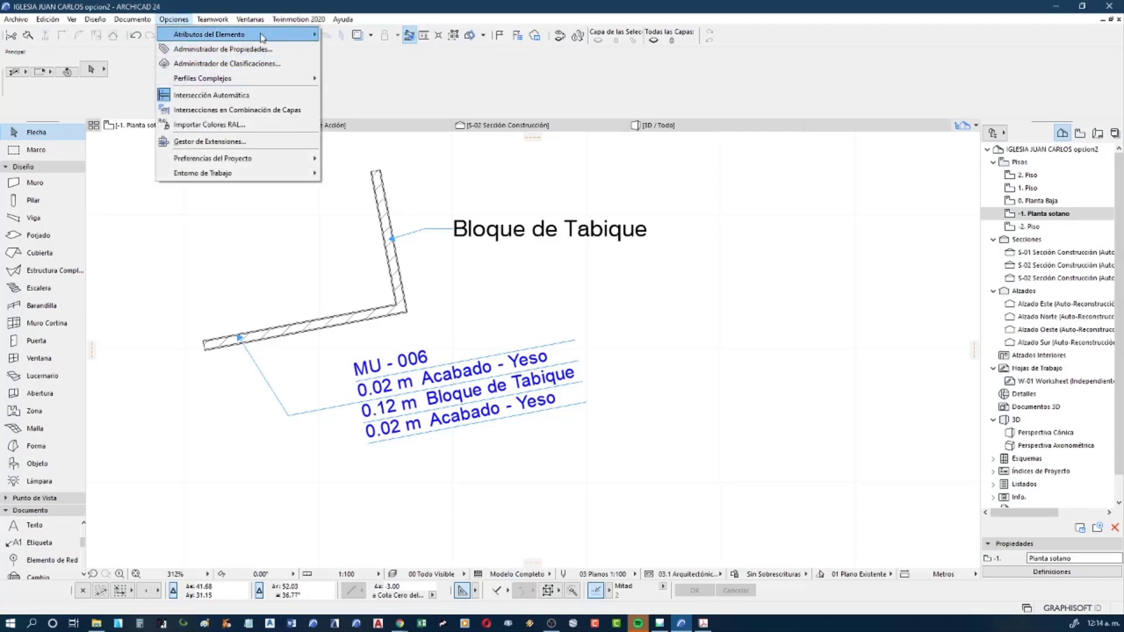
mouse_move(209, 34)
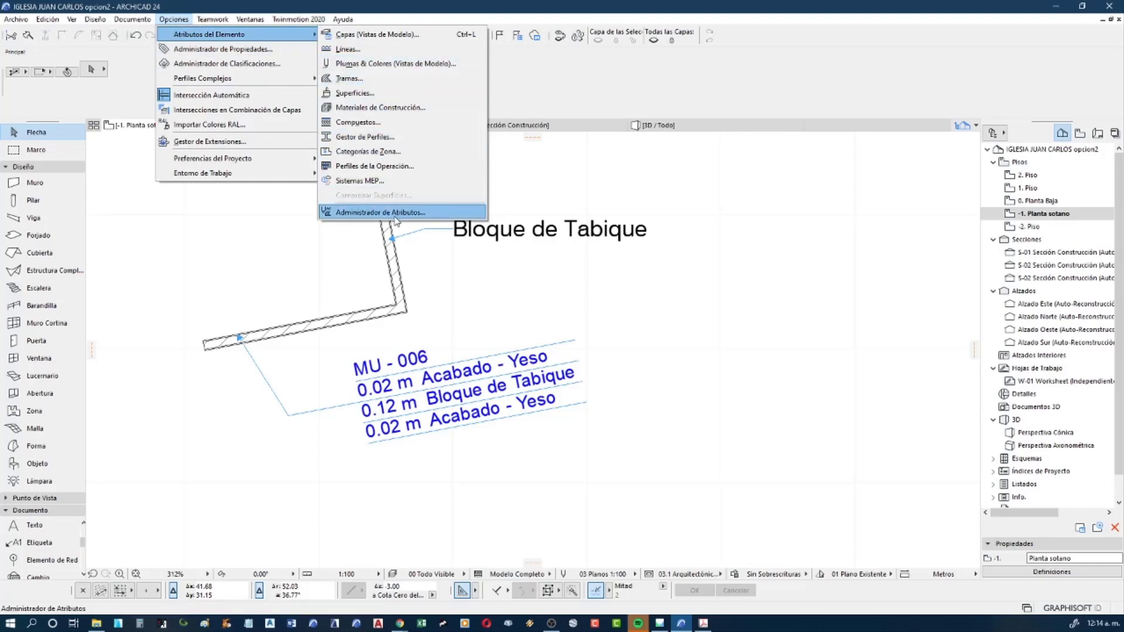
left_click(391, 212)
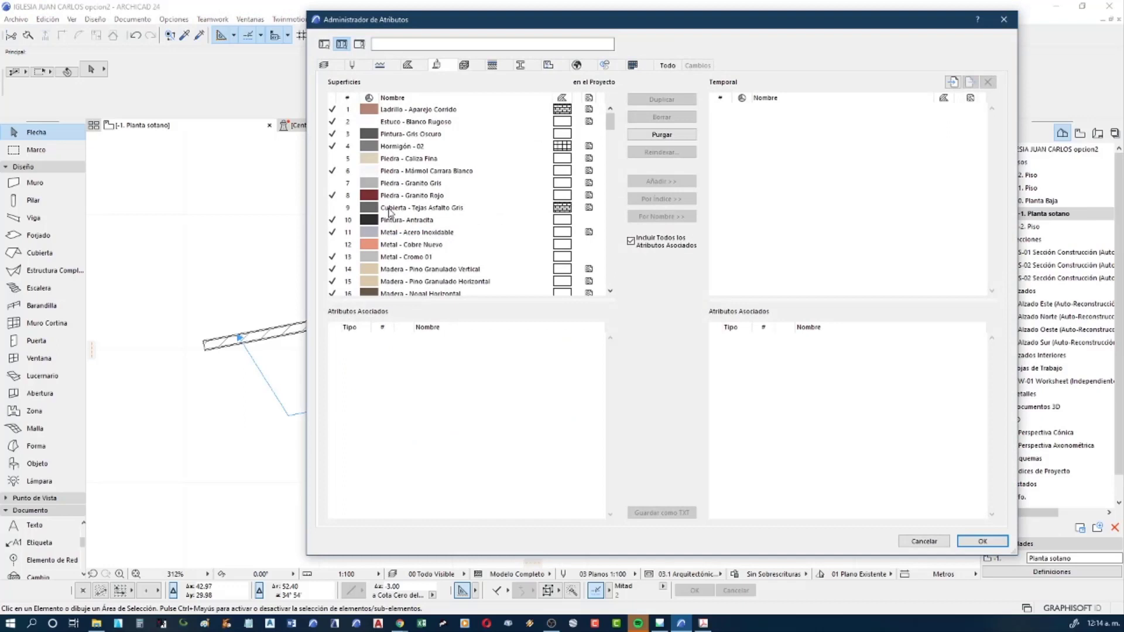
left_click(429, 123)
left_click(431, 158)
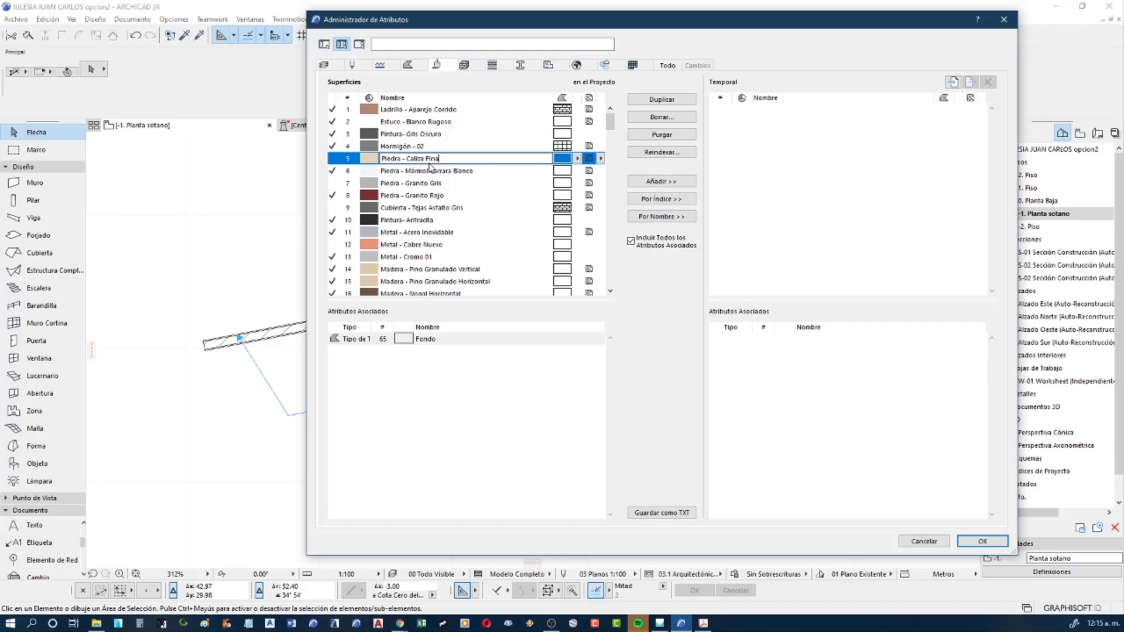
left_click(916, 540)
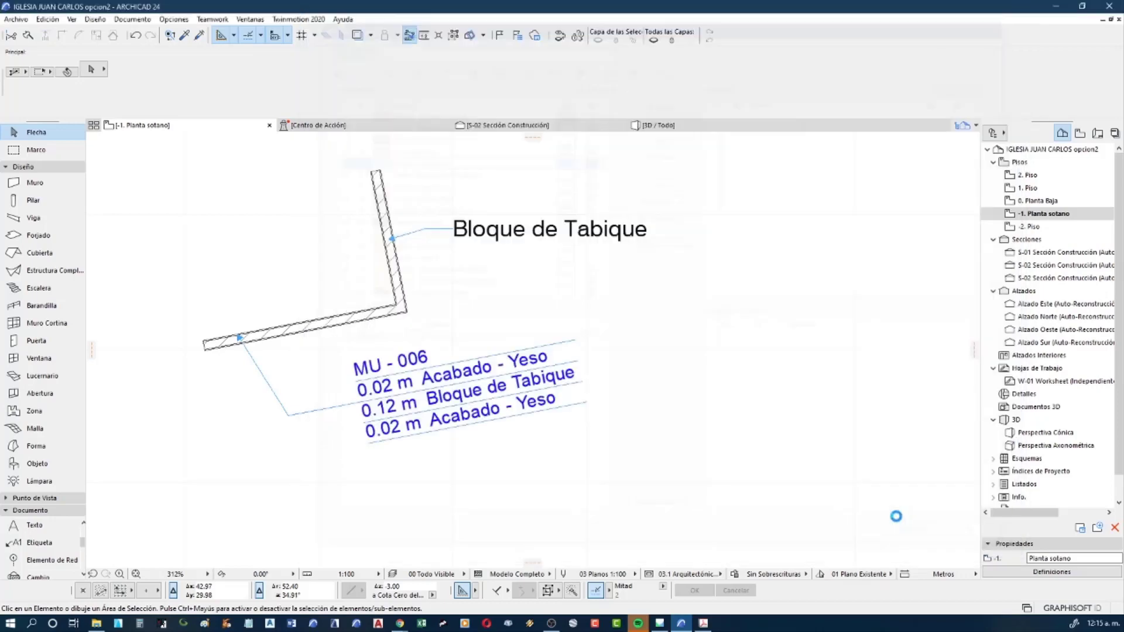
left_click(382, 186)
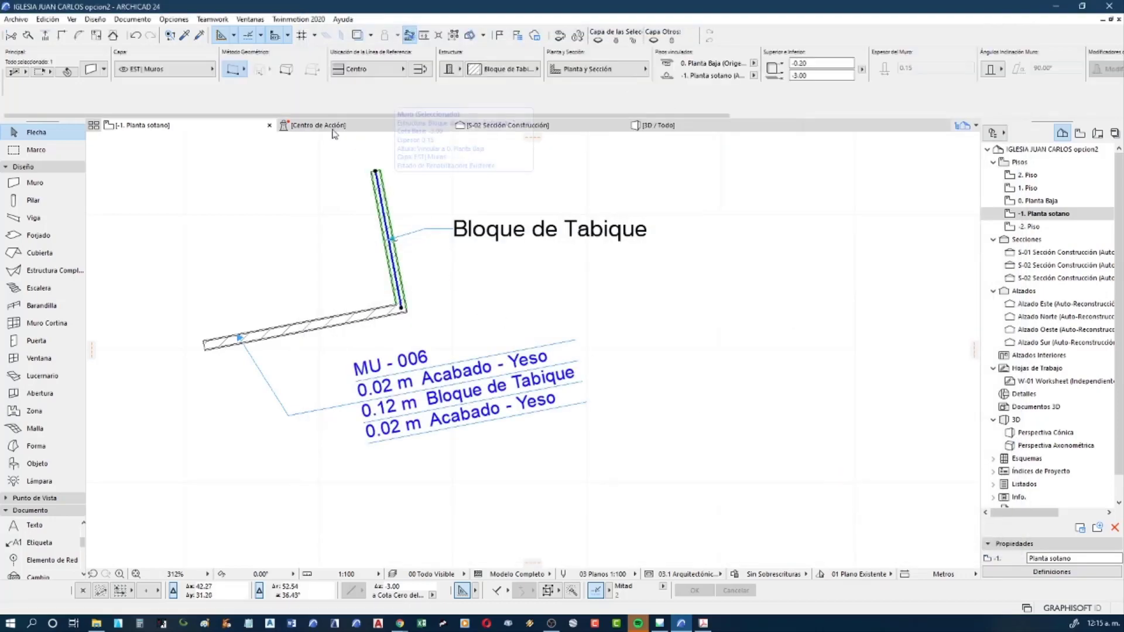
left_click(174, 20)
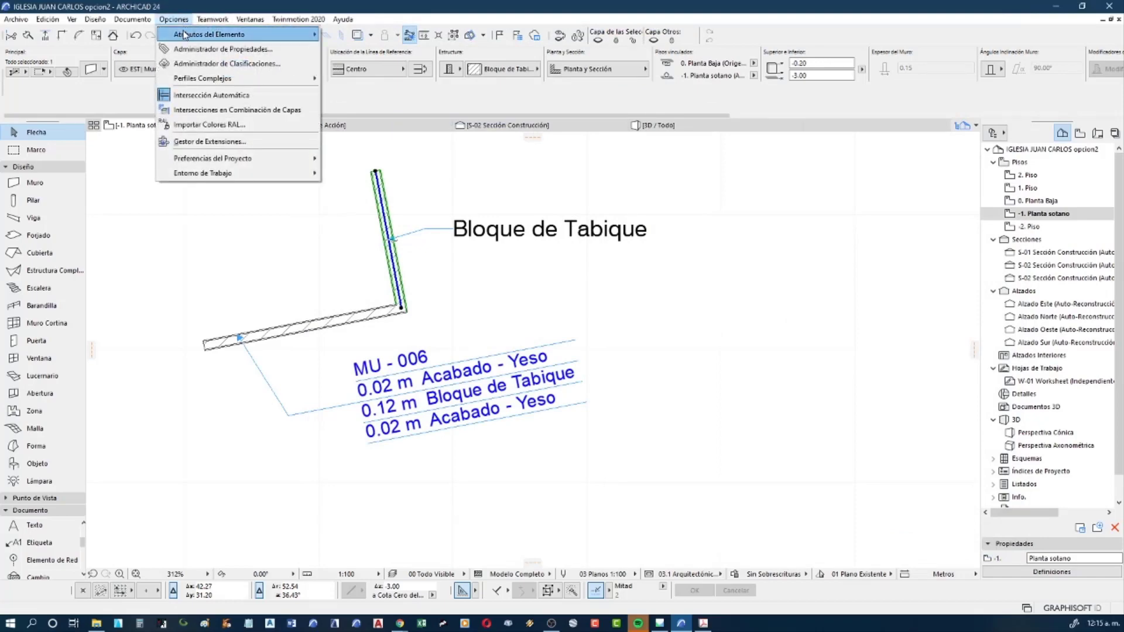
mouse_move(209, 34)
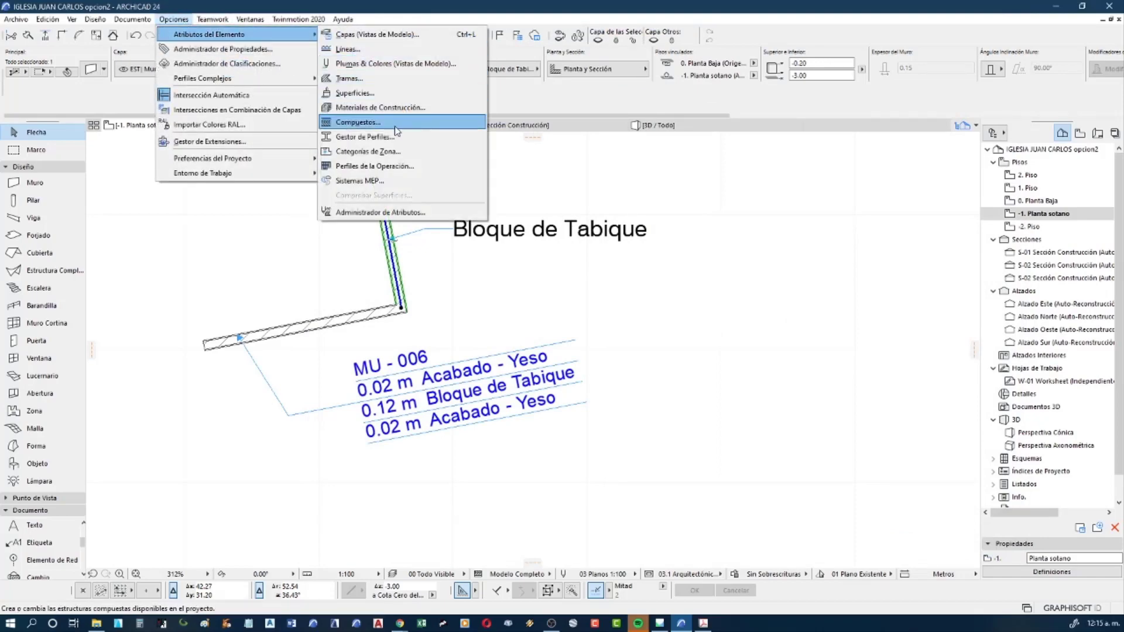
left_click(396, 131)
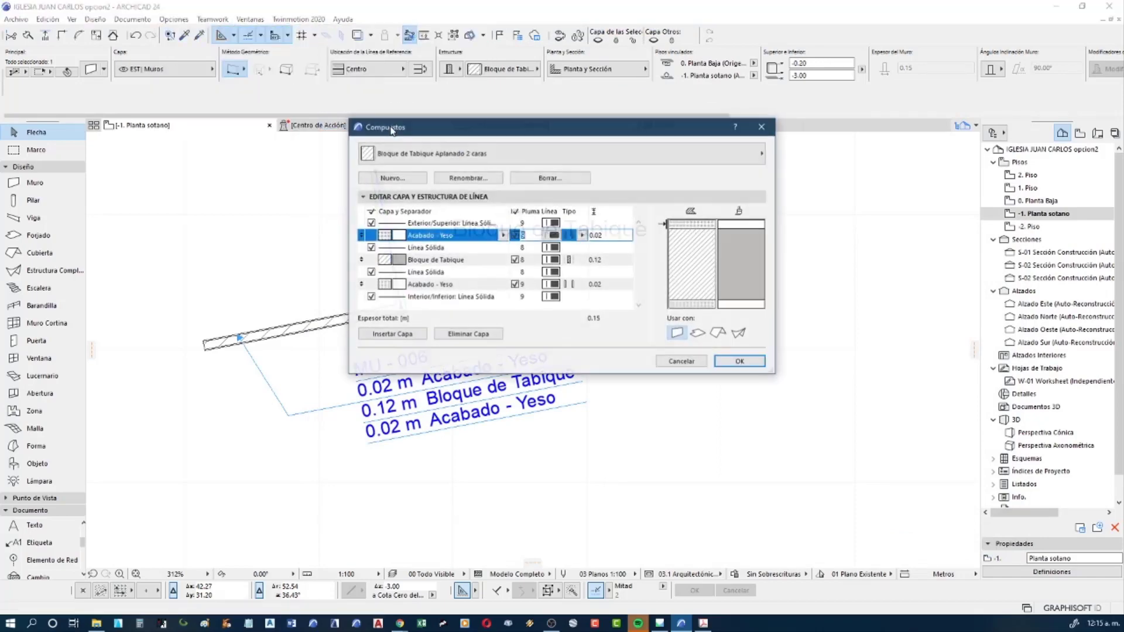
left_click(445, 263)
left_click(452, 288)
left_click(450, 237)
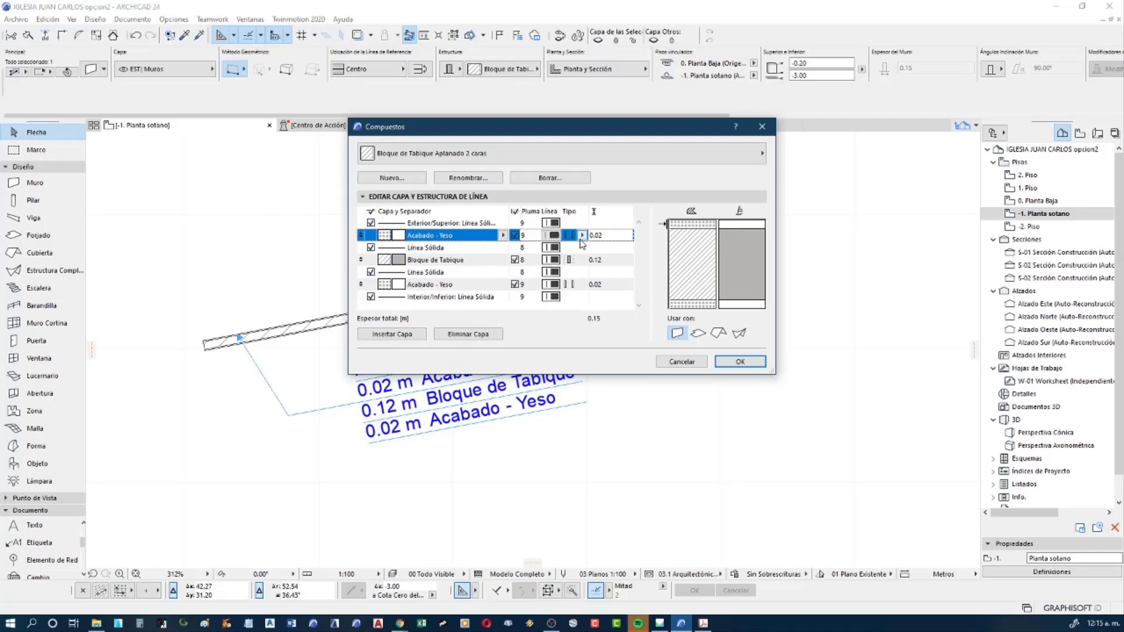
left_click(582, 236)
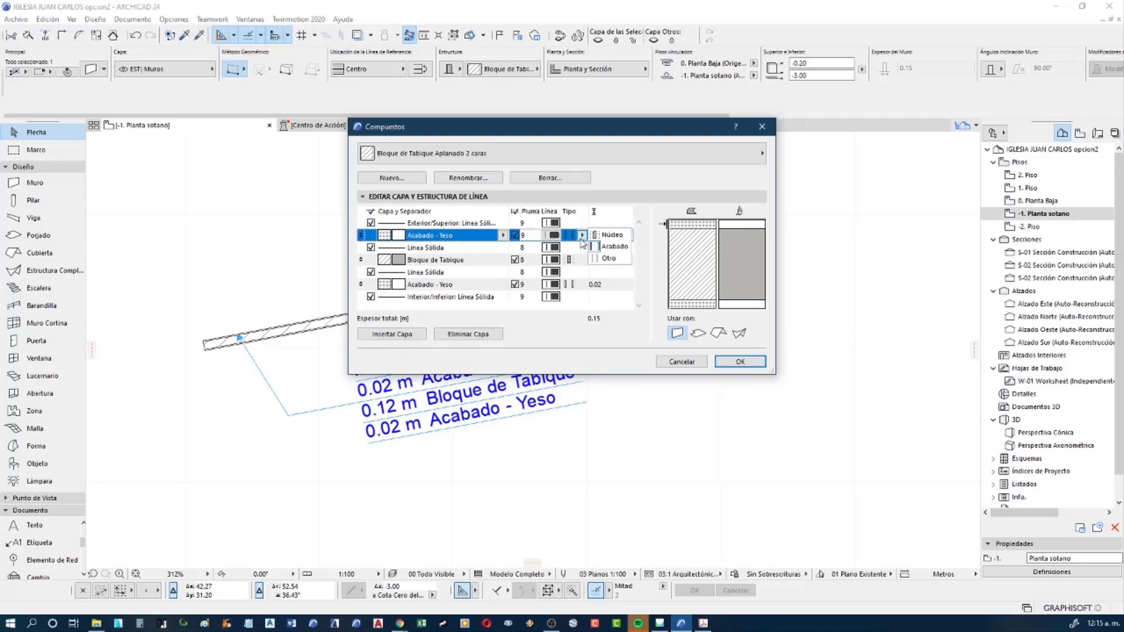
left_click(577, 264)
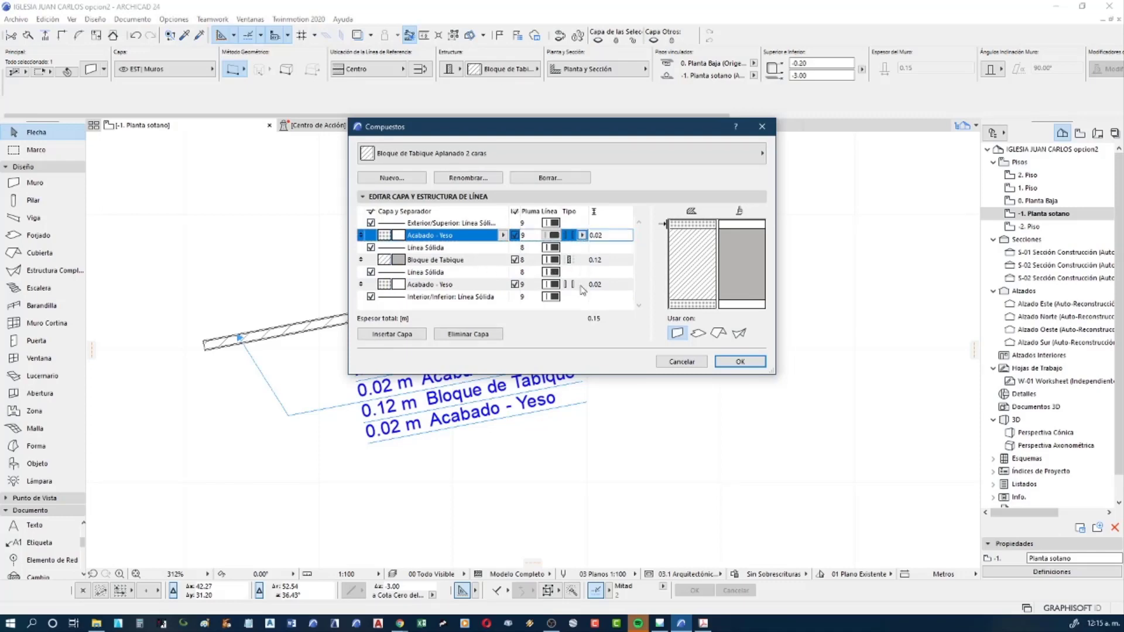
left_click(581, 285)
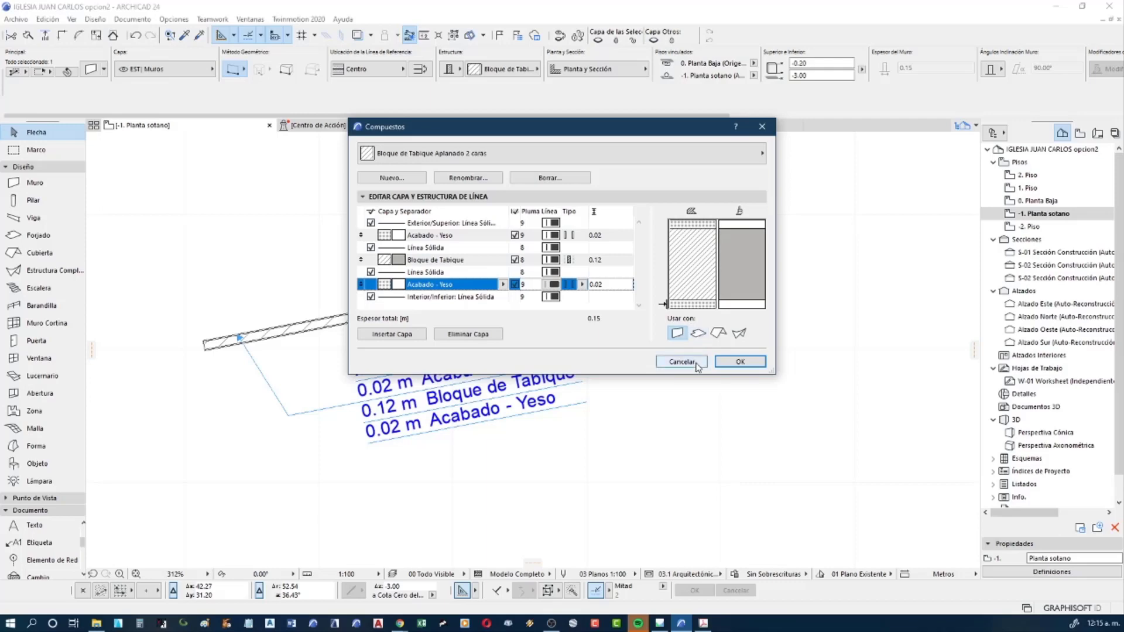
left_click(697, 363)
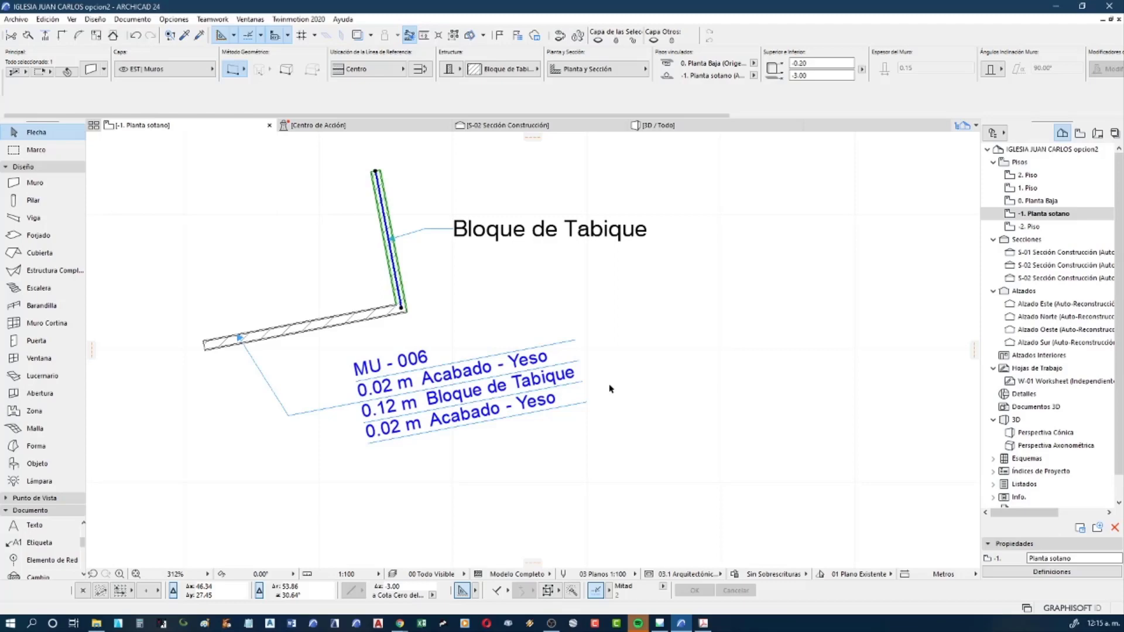
Clear the wall selection and set the Label tool to the Texto / Autotexto type
mouse_move(468, 283)
middle_mouse_down()
mouse_move(443, 314)
mouse_move(440, 359)
middle_mouse_up()
left_click(440, 307)
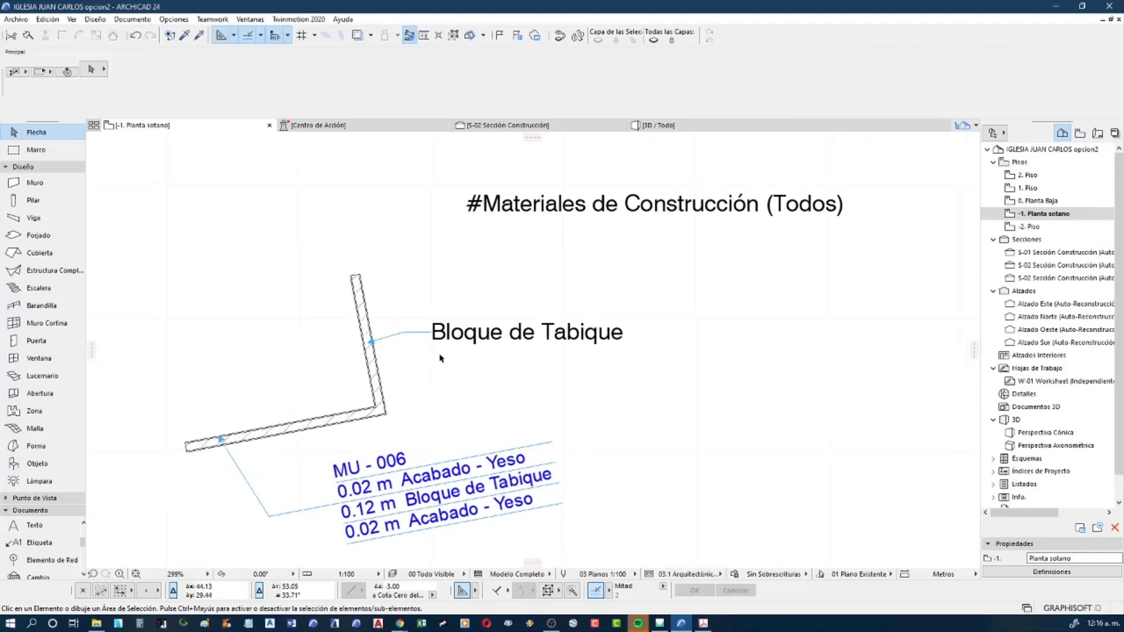
scroll(440, 358, "down", 1)
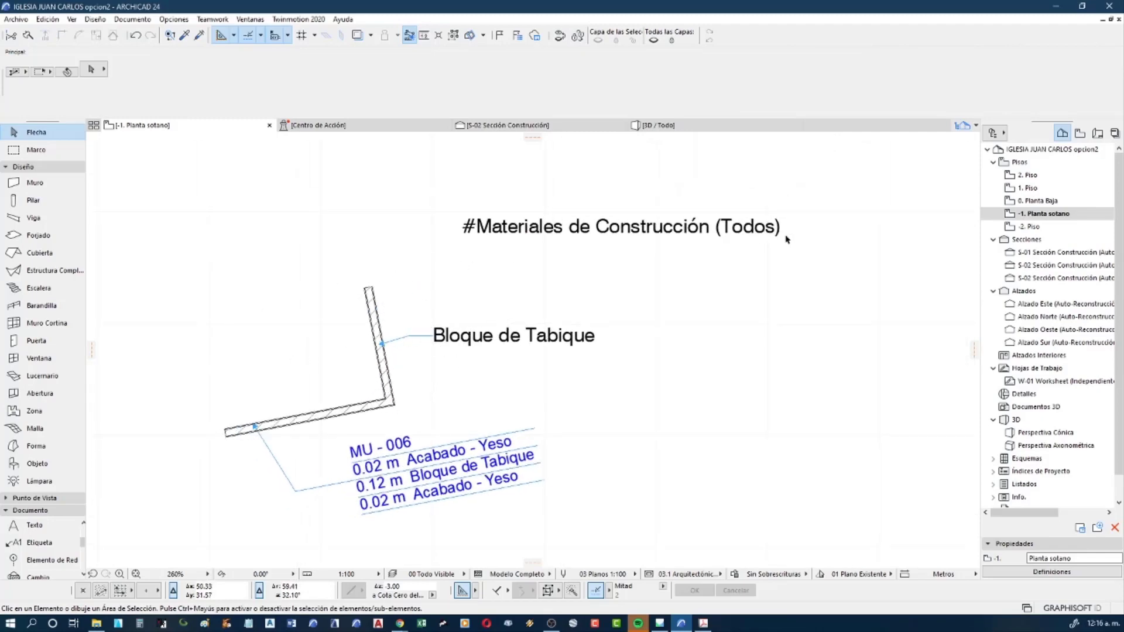
middle_click_drag(304, 334, 324, 315)
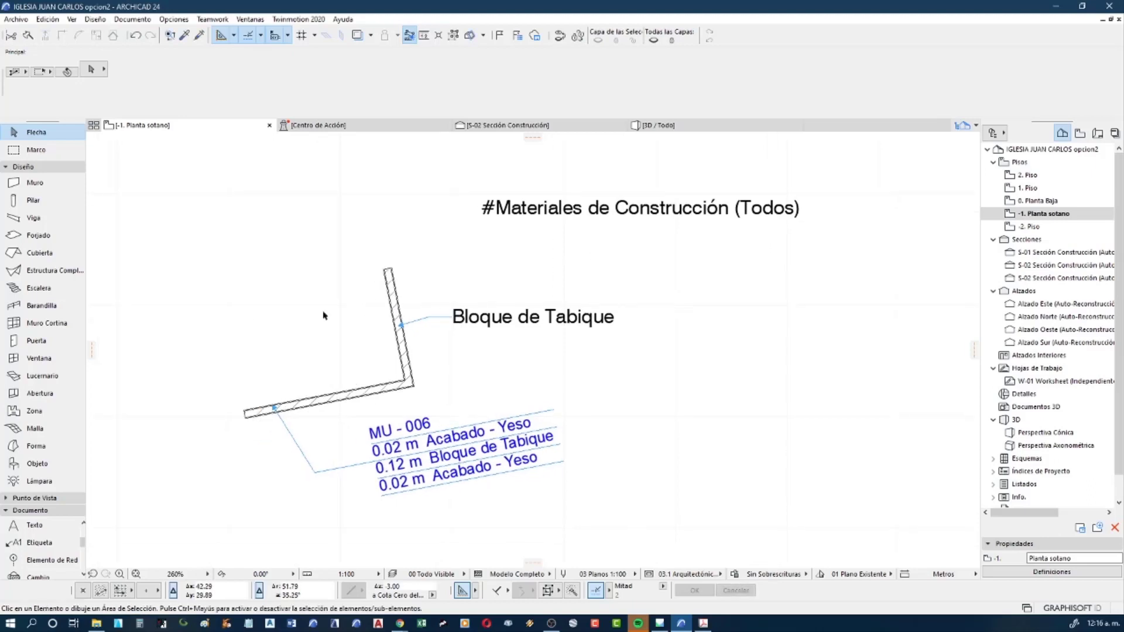
left_click(38, 543)
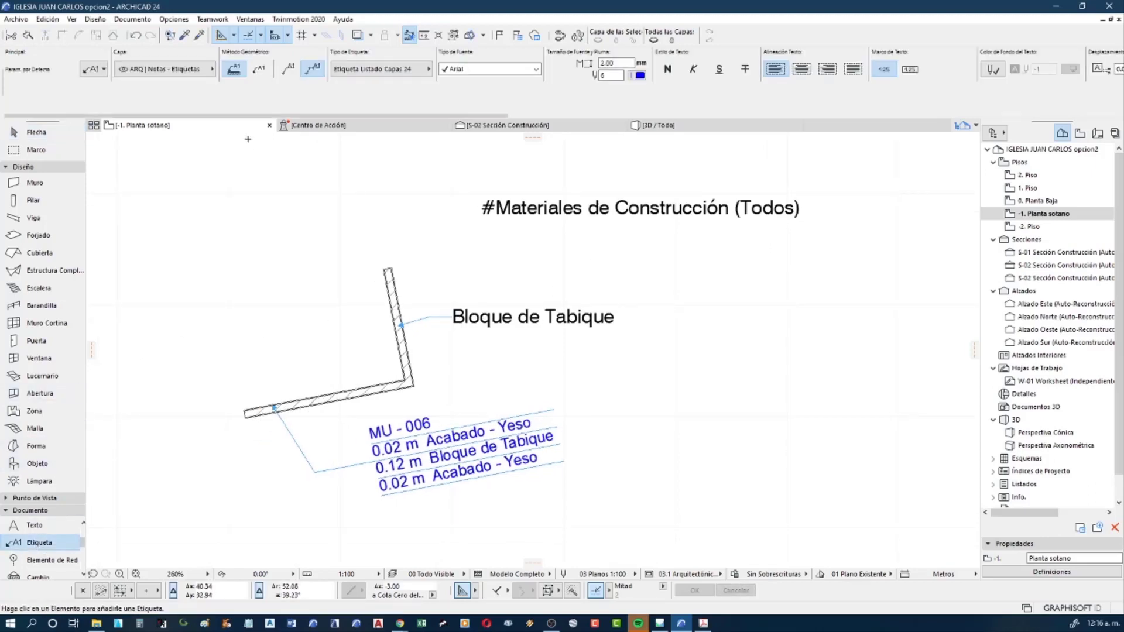
left_click(391, 69)
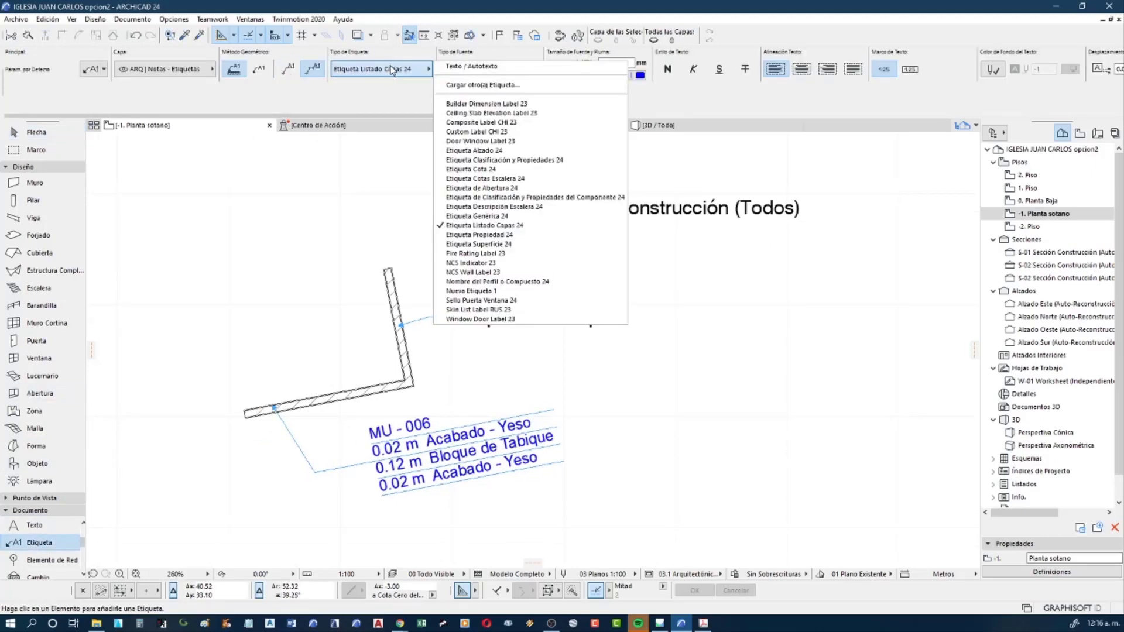
left_click(453, 67)
Place the MU - 007 label on the vertical wall with an upper-right leader
scroll(411, 261, "up", 3)
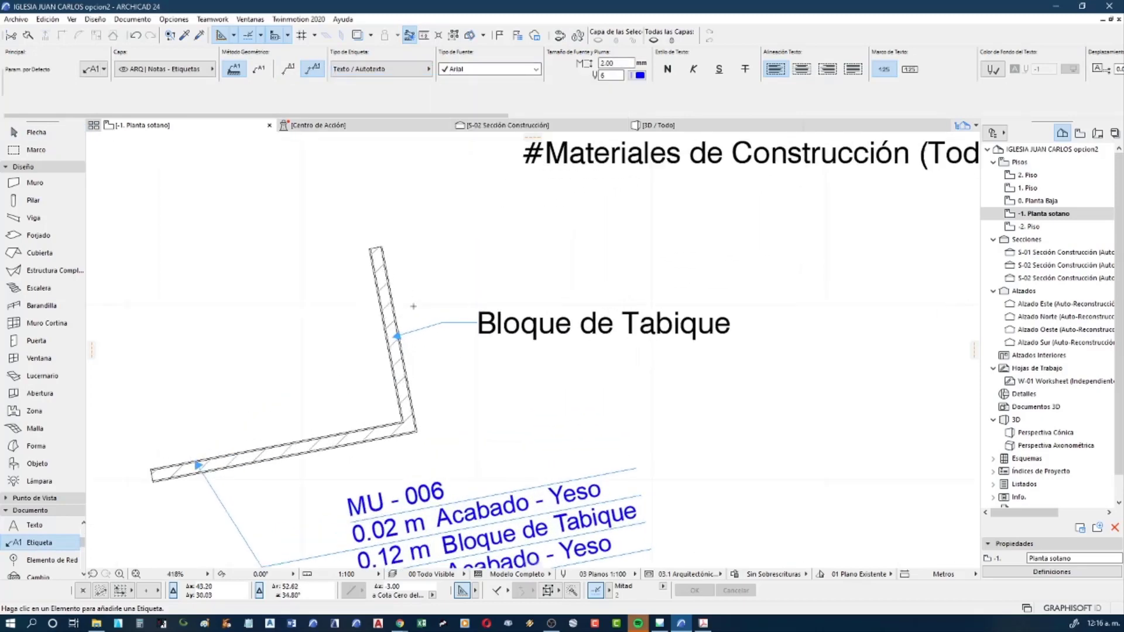
scroll(409, 306, "up", 2)
middle_click_drag(409, 306, 345, 336)
left_click(325, 310)
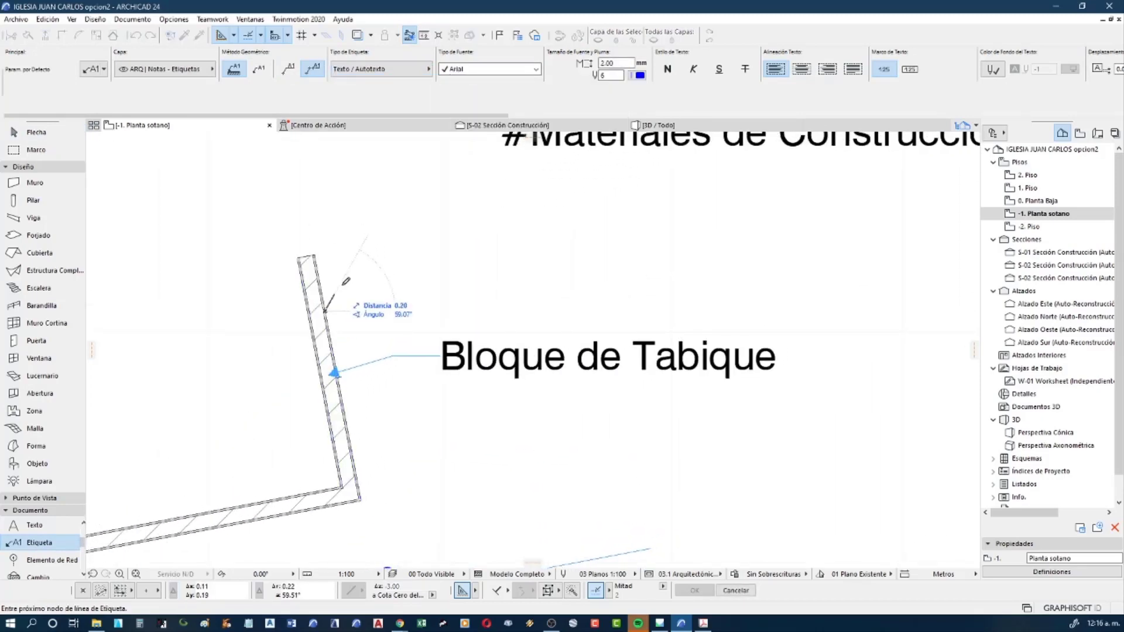
left_click(393, 230)
left_click(497, 230)
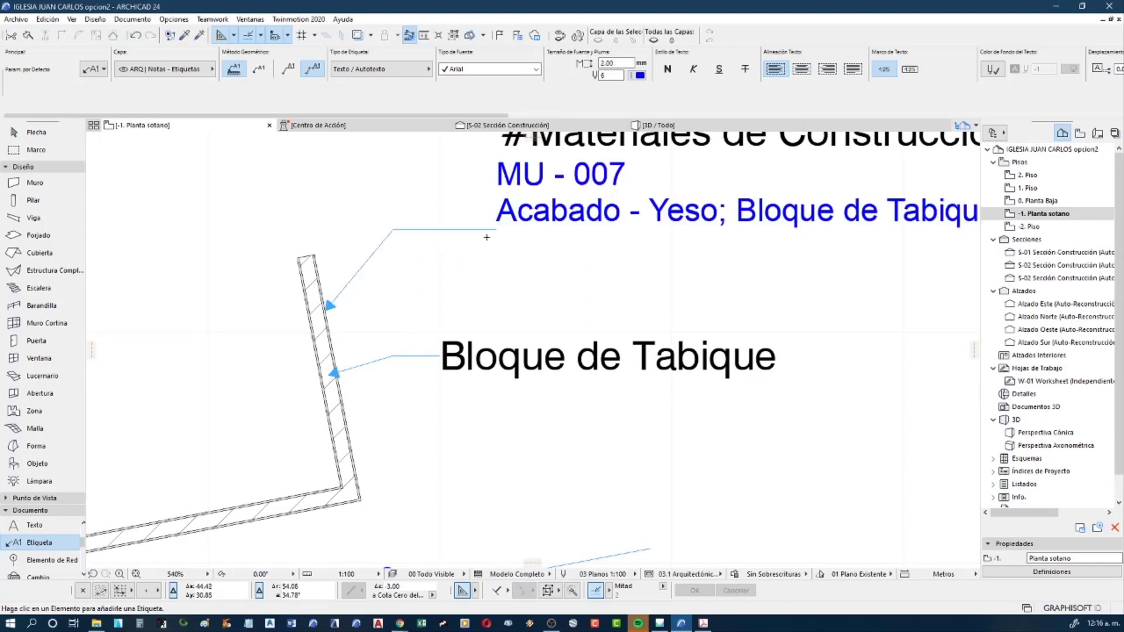
middle_click_drag(488, 248, 373, 310)
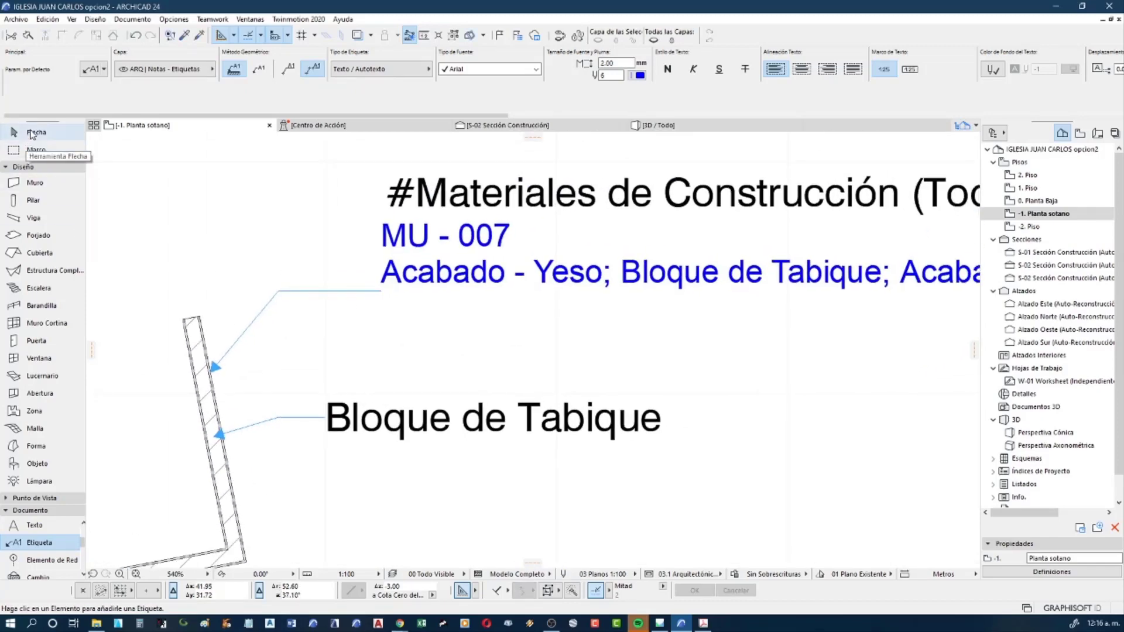
Select the MU-007 label and pan so the whole label is visible
left_click(26, 132)
scroll(353, 313, "down", 3)
left_click(377, 299)
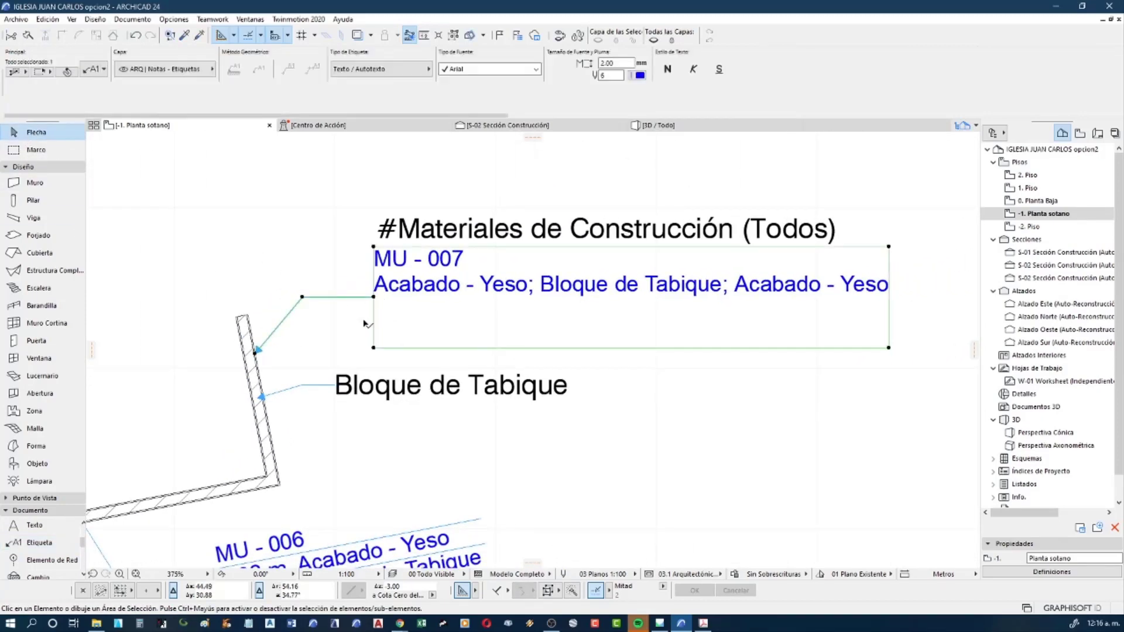
middle_click_drag(391, 318, 319, 319)
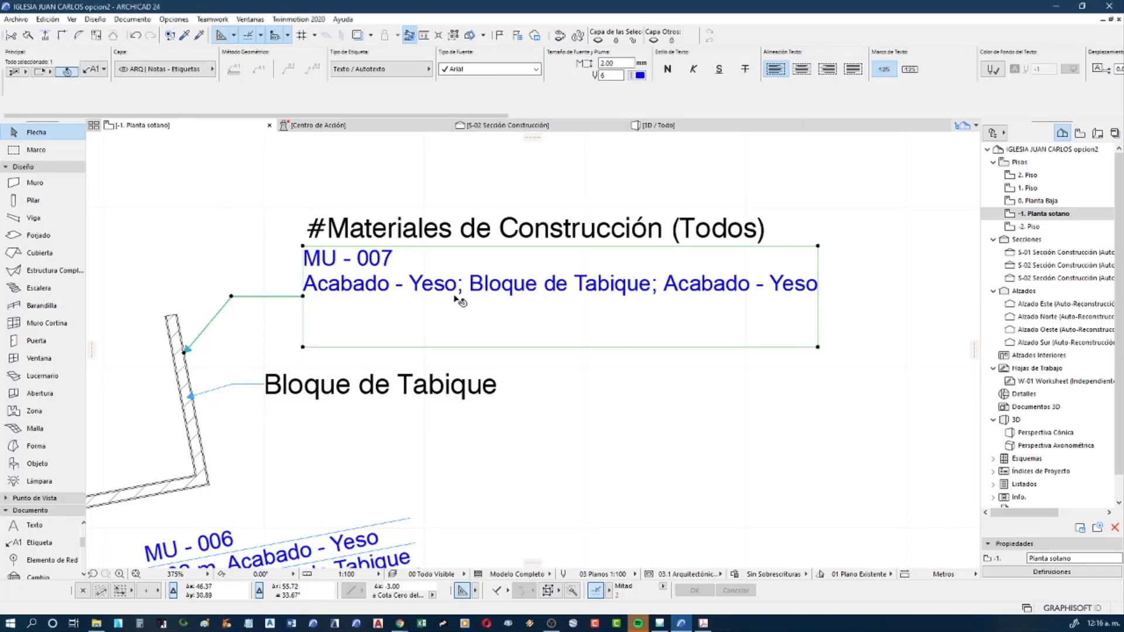
left_click(39, 543)
double_click(427, 286)
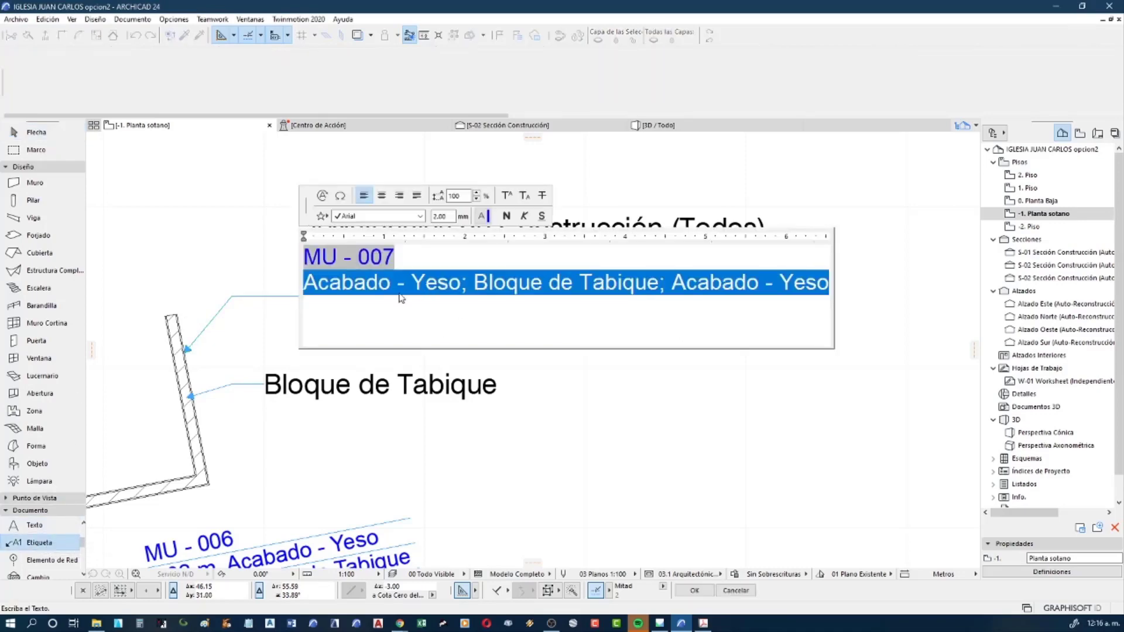
left_click(388, 257)
triple_click(389, 257)
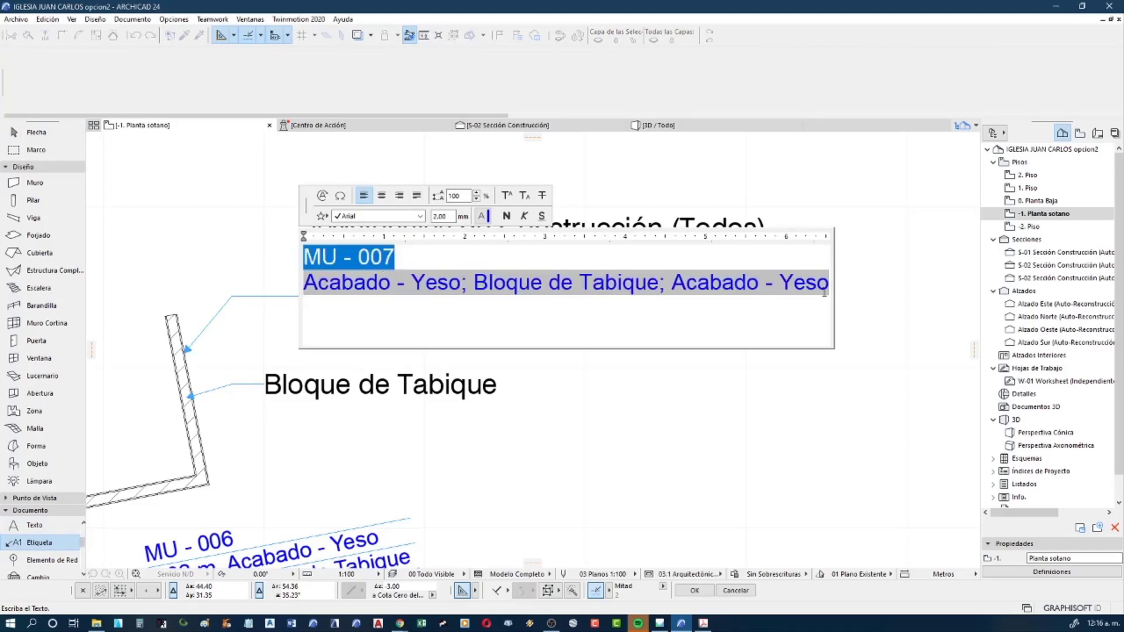
left_click_drag(824, 291, 791, 271)
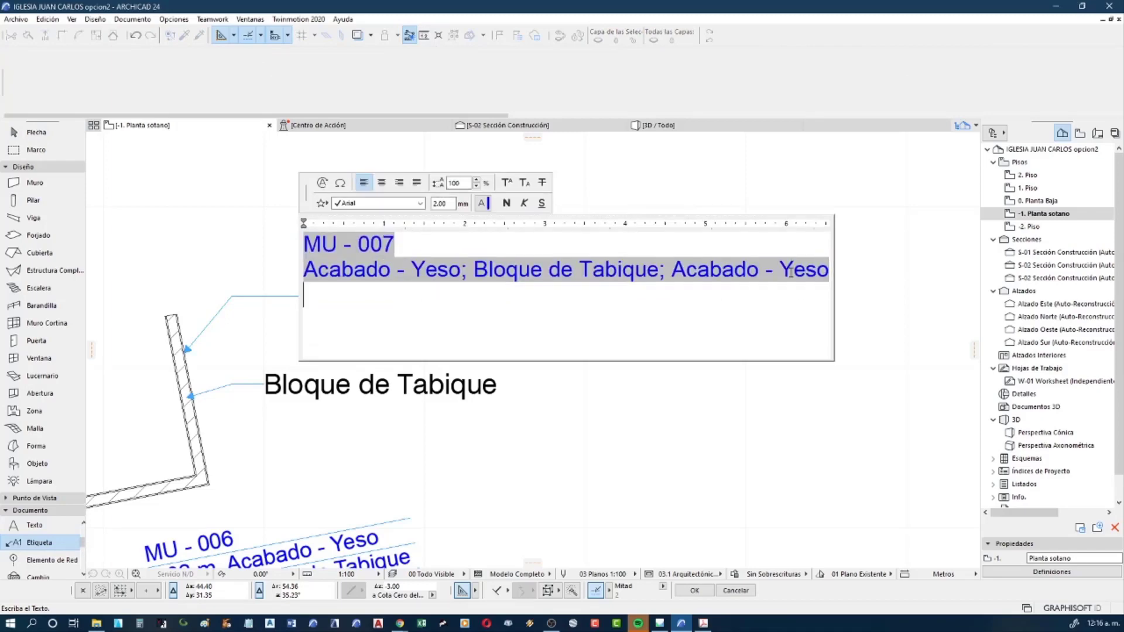
left_click(322, 183)
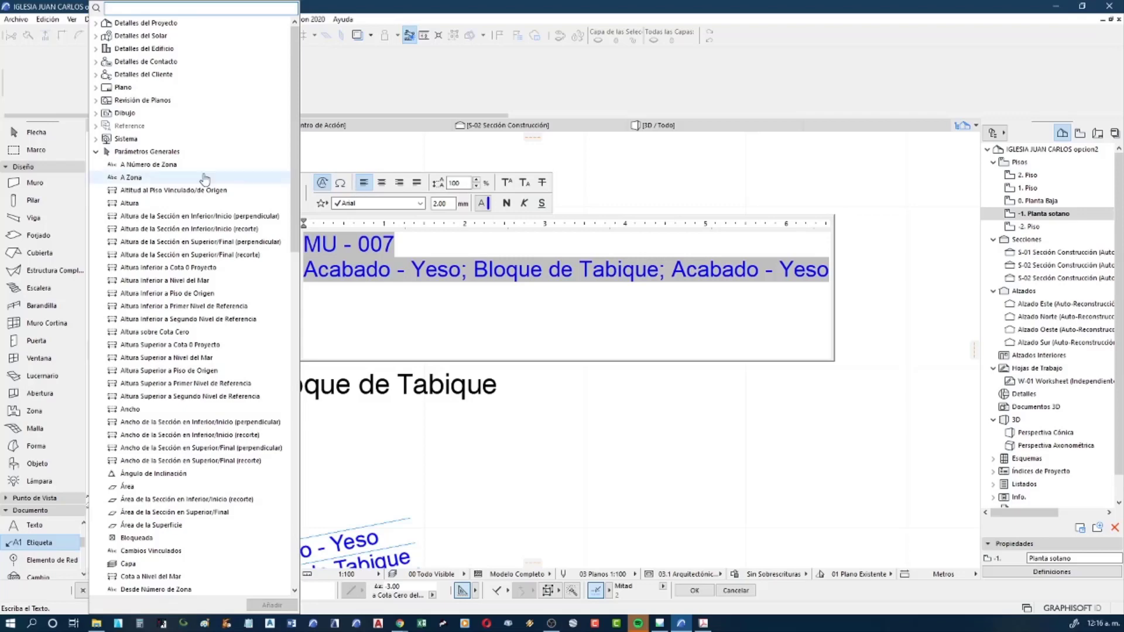
scroll(140, 357, "down", 4)
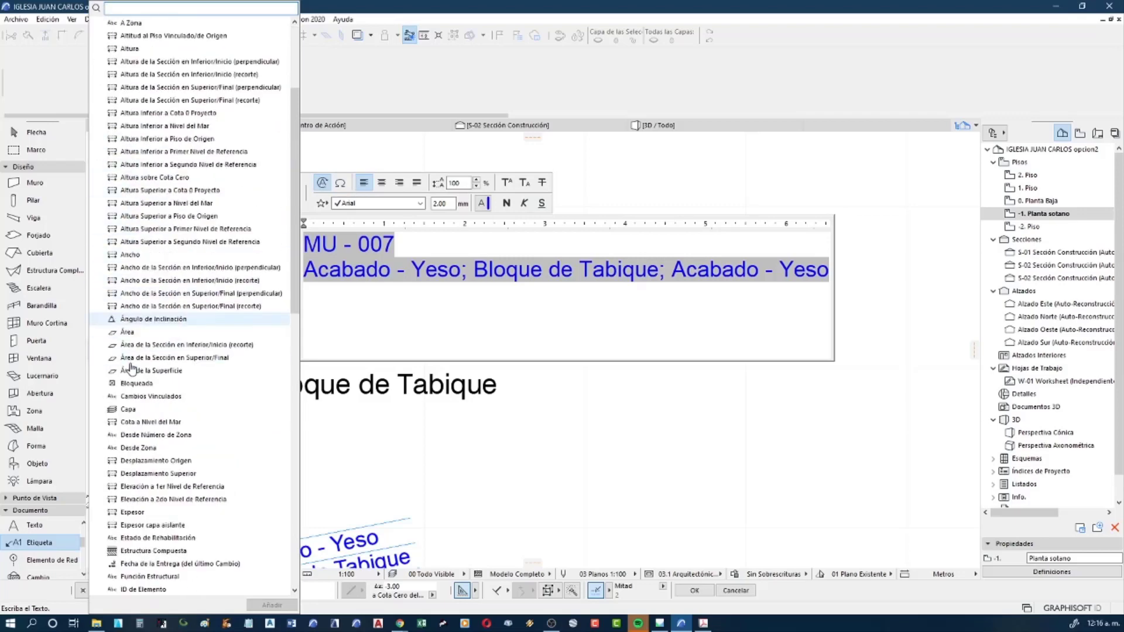
scroll(144, 359, "down", 1)
scroll(143, 358, "down", 2)
scroll(145, 369, "down", 2)
scroll(144, 369, "down", 1)
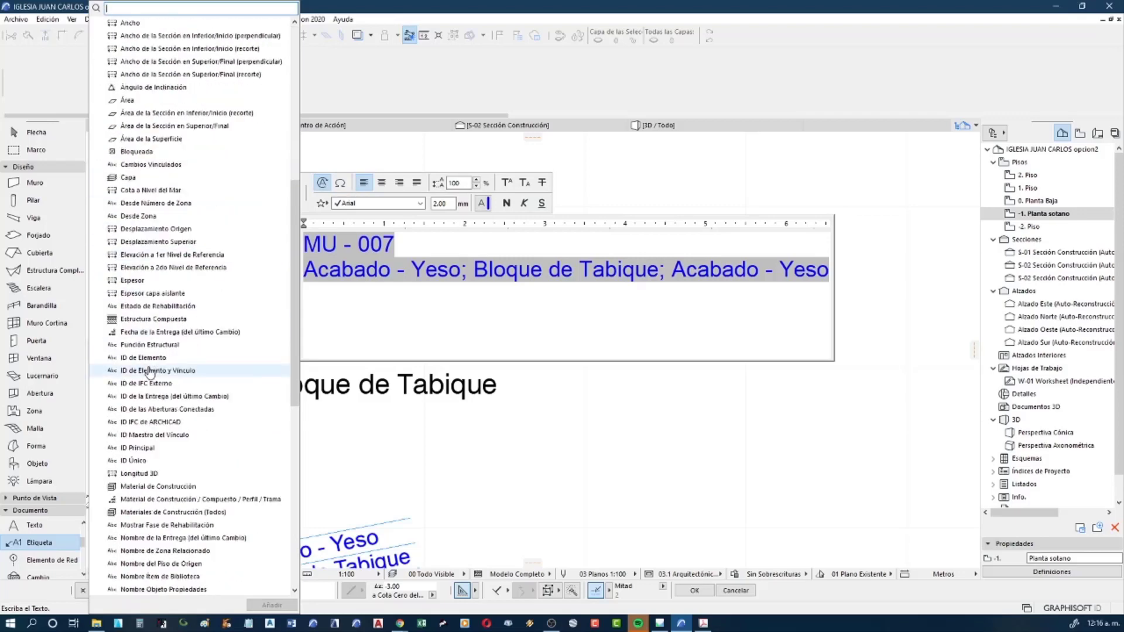
scroll(161, 345, "down", 1)
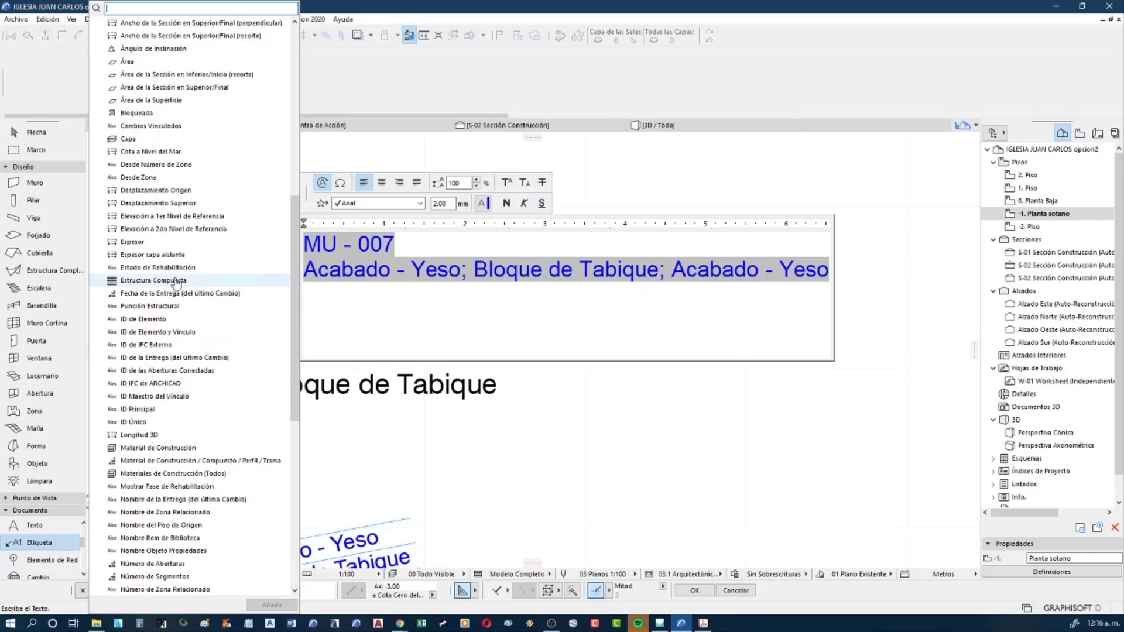
scroll(175, 283, "down", 3)
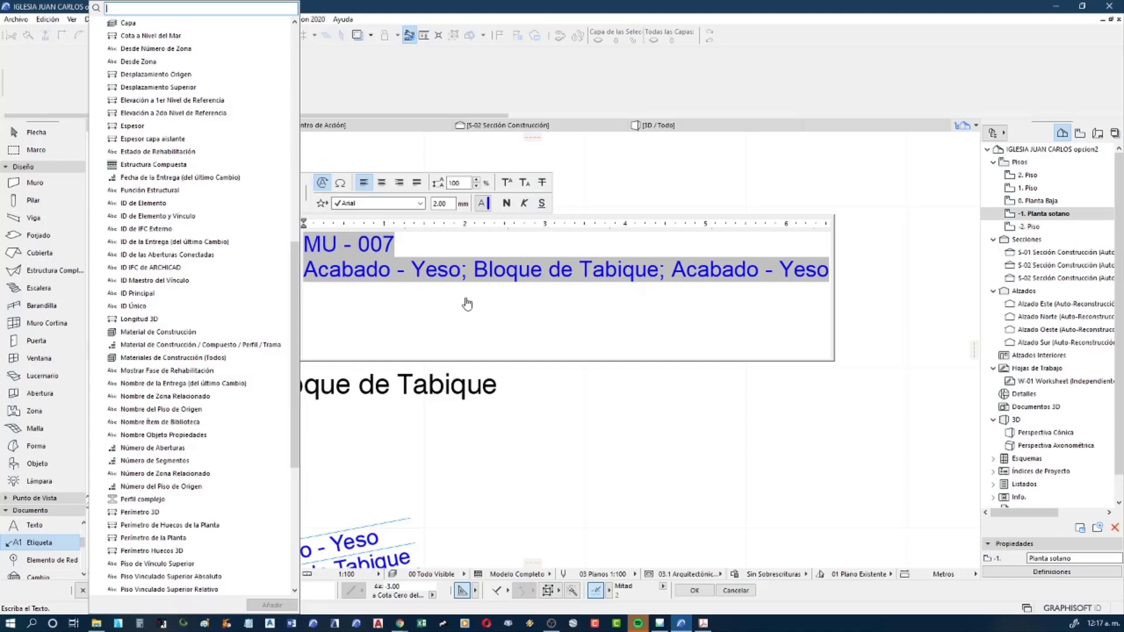
key("Escape")
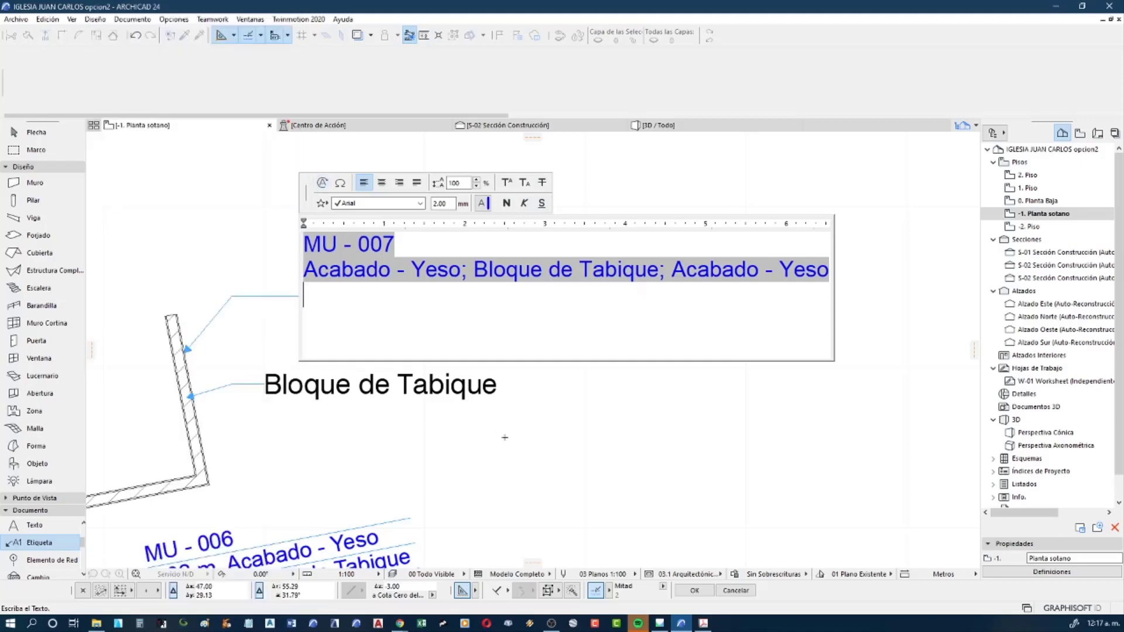
left_click(505, 437)
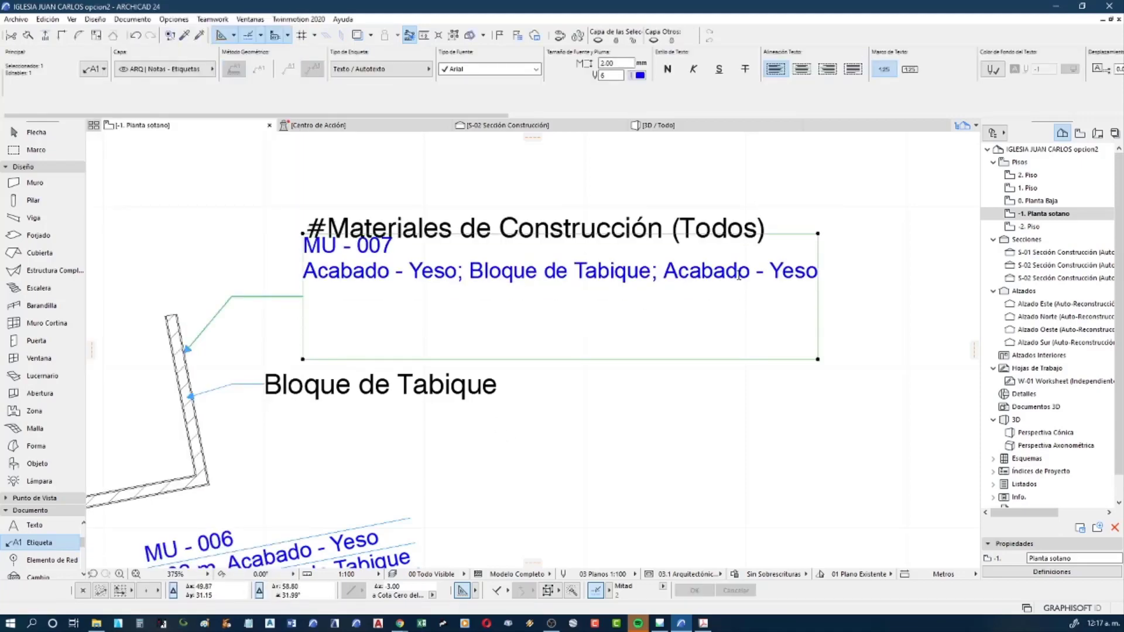
double_click(819, 272)
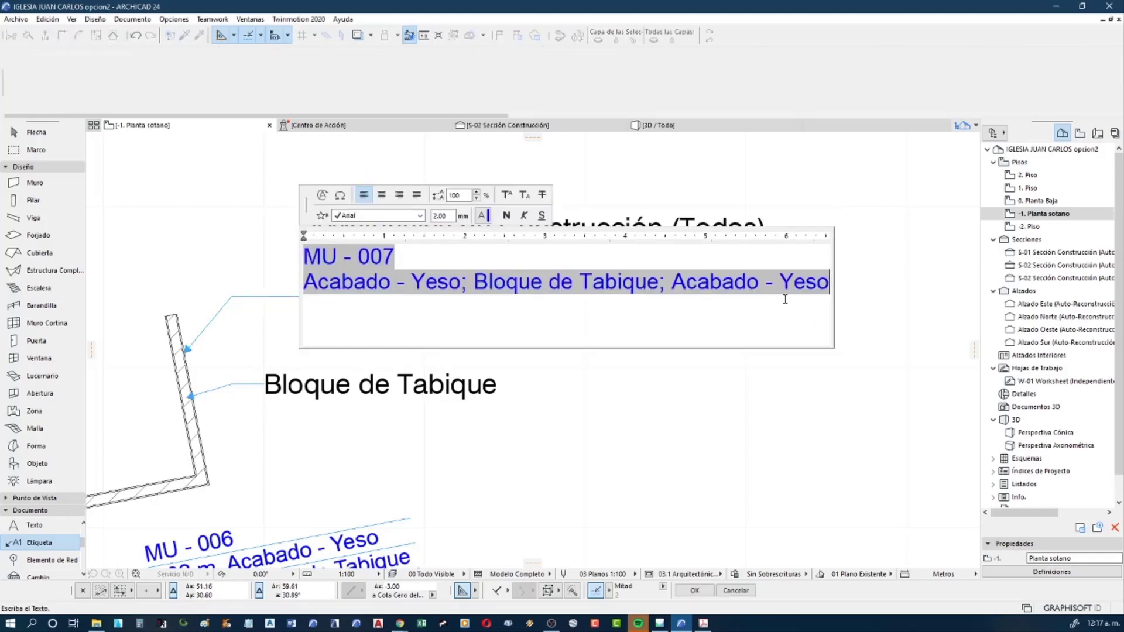
left_click(652, 436)
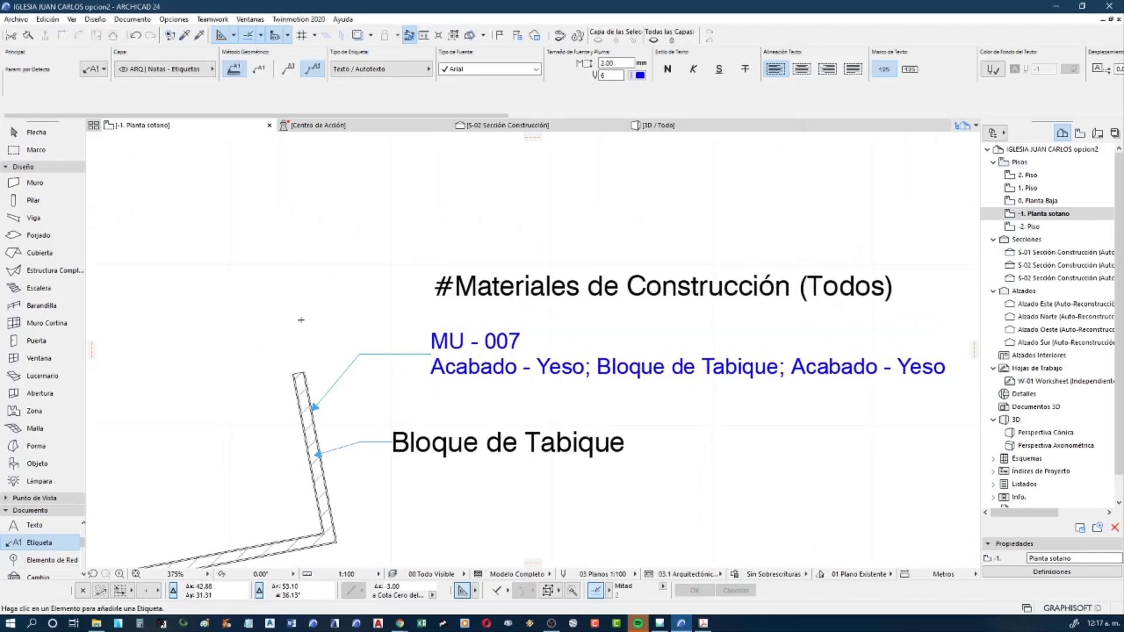
Draw a rectangle left of the wall using the Polyline tool in rectangle mode
middle_click_drag(301, 320, 466, 283)
middle_click_drag(198, 453, 143, 418)
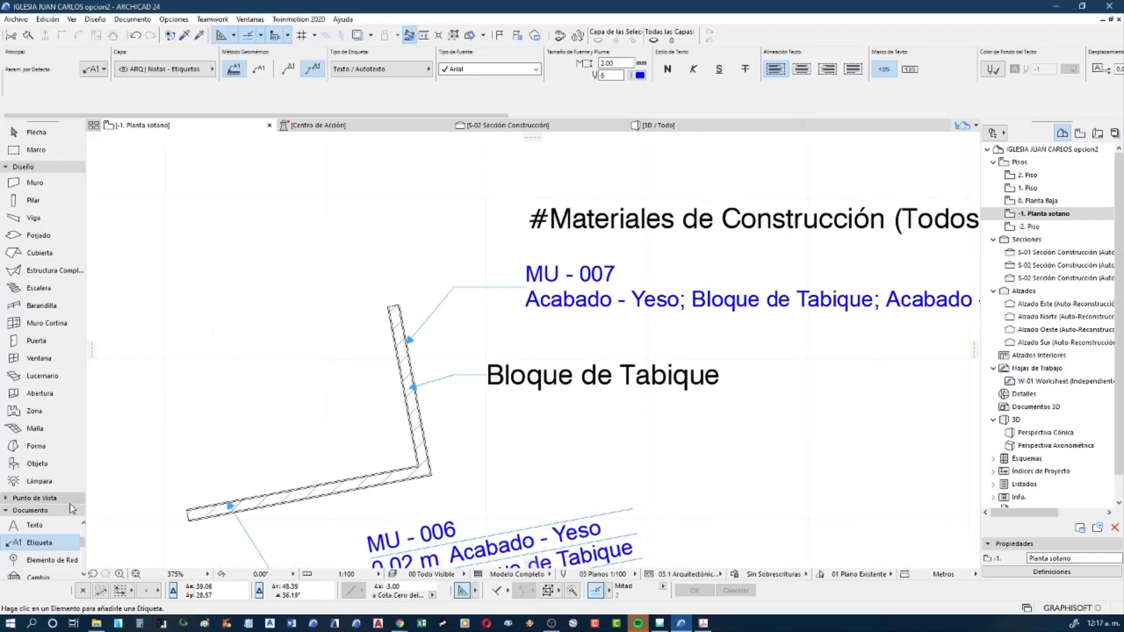
left_click(51, 169)
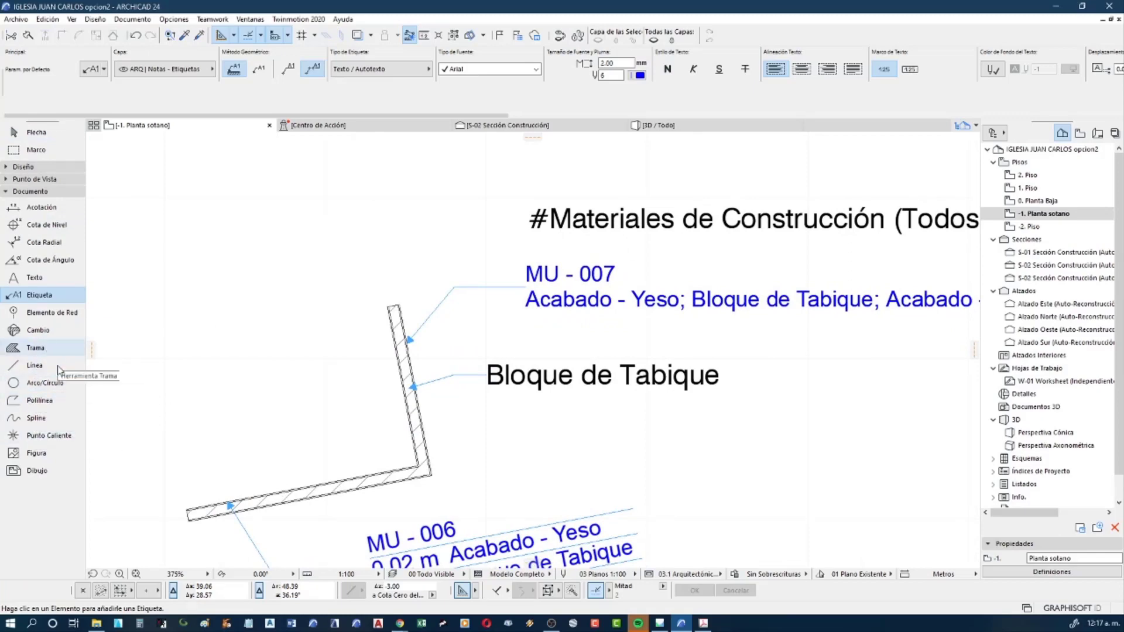
left_click(40, 400)
middle_click_drag(261, 331, 344, 318)
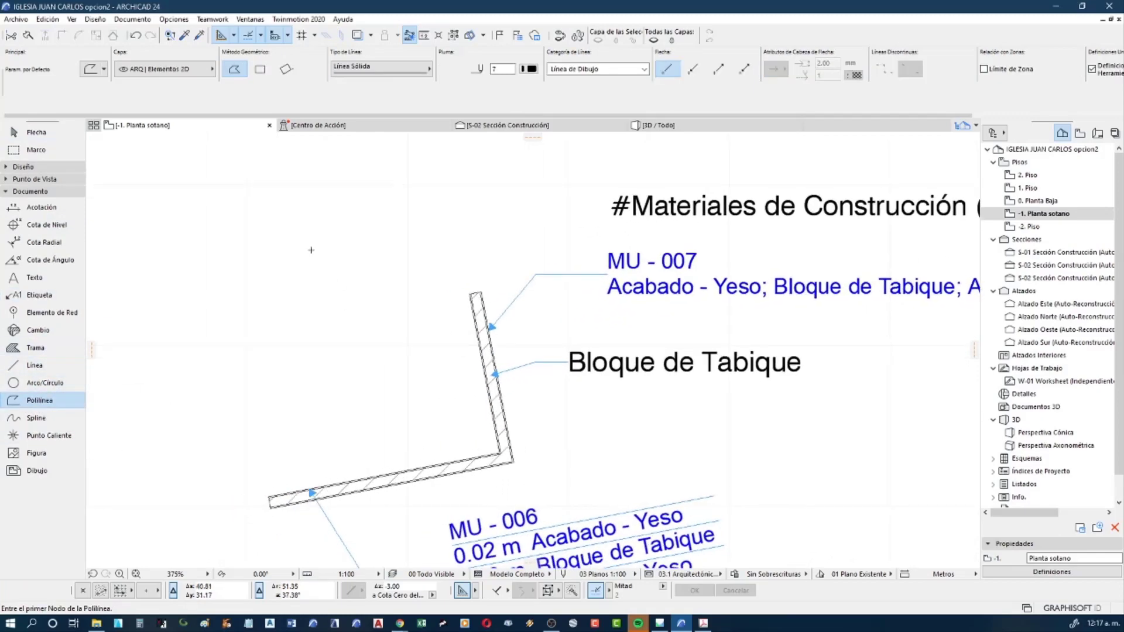
left_click(260, 69)
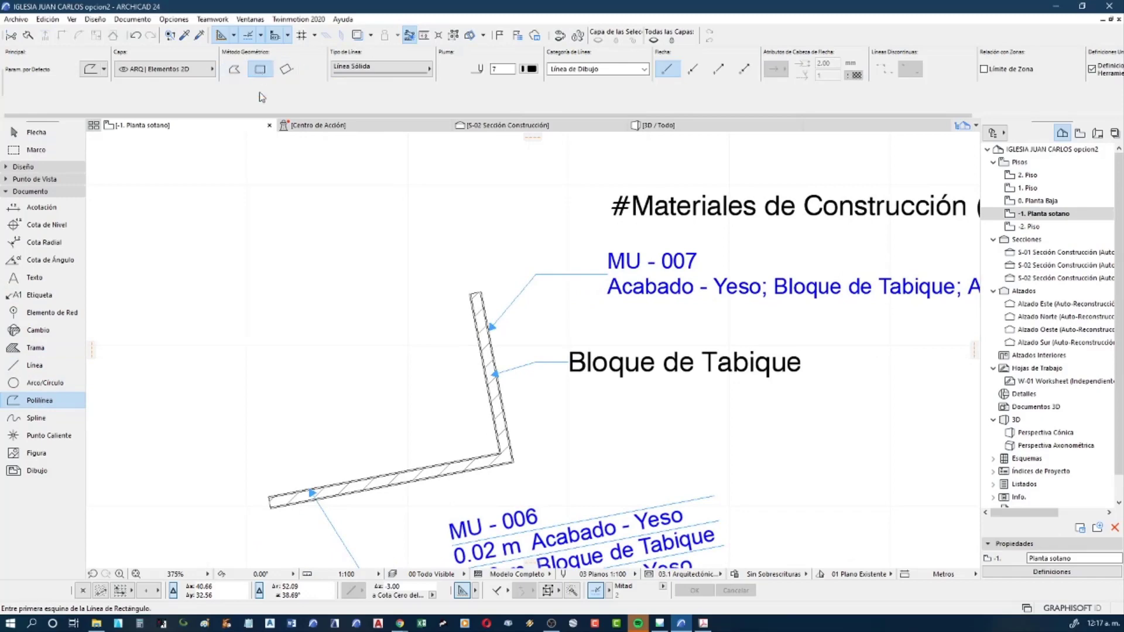
left_click(258, 255)
left_click(348, 346)
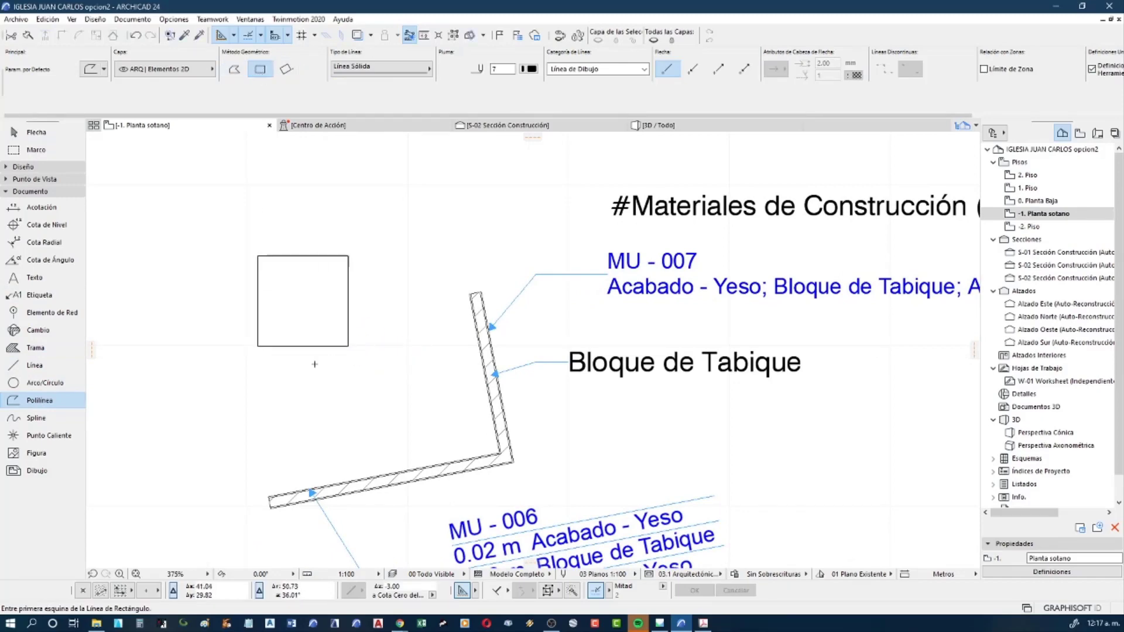
Add a horizontal divider across the rectangle and a vertical line from its midpoint down
left_click(34, 365)
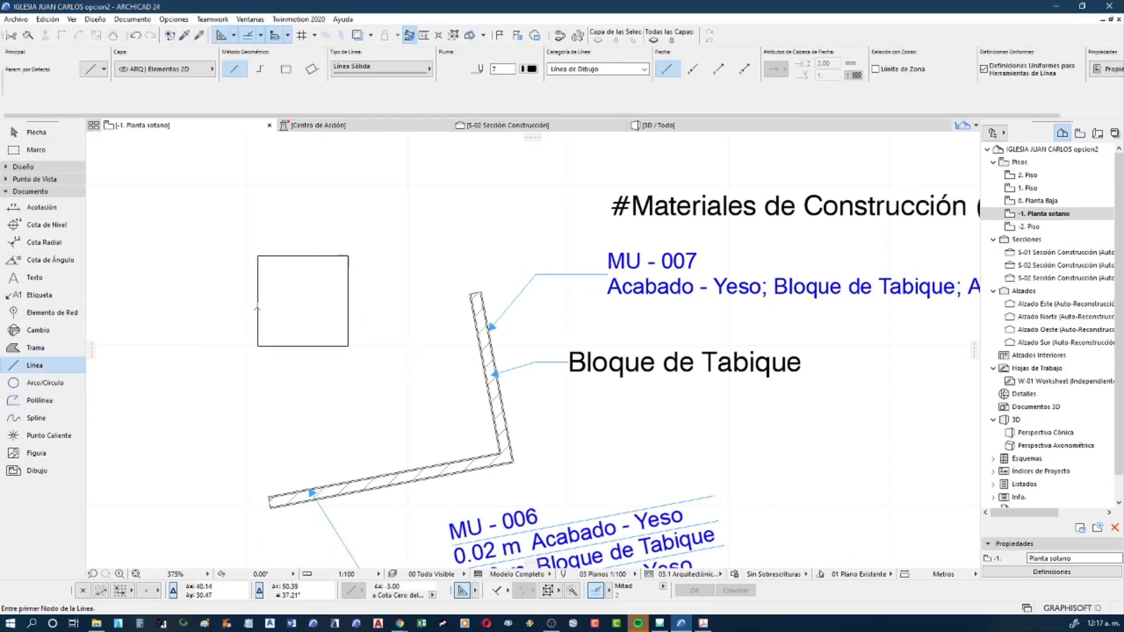
left_click(258, 301)
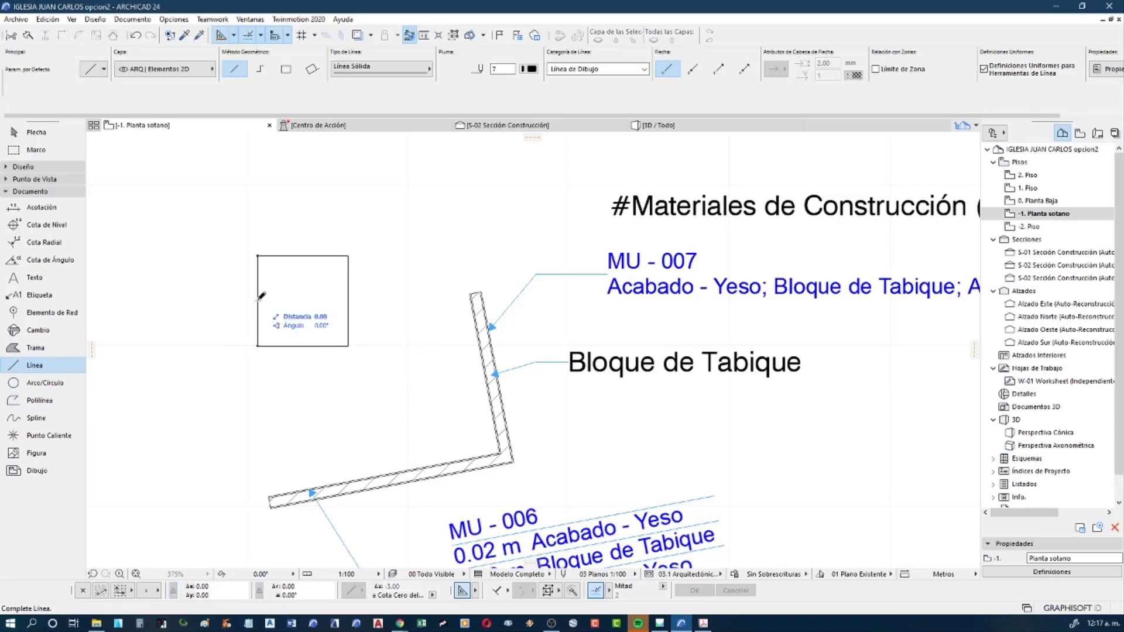
left_click(348, 301)
left_click(303, 300)
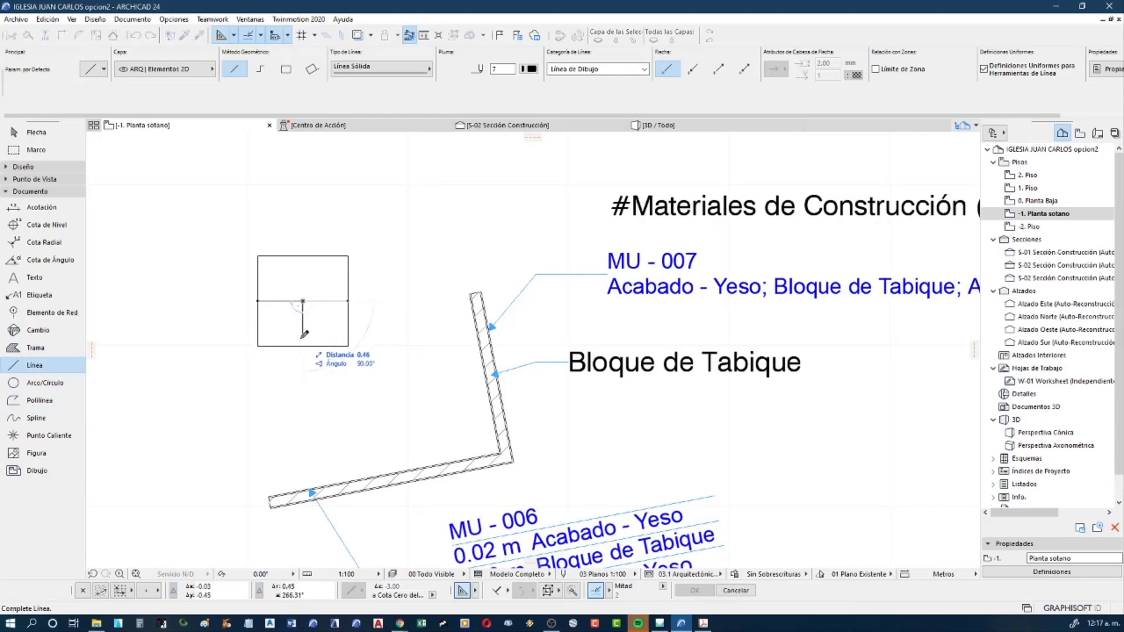
left_click(302, 346)
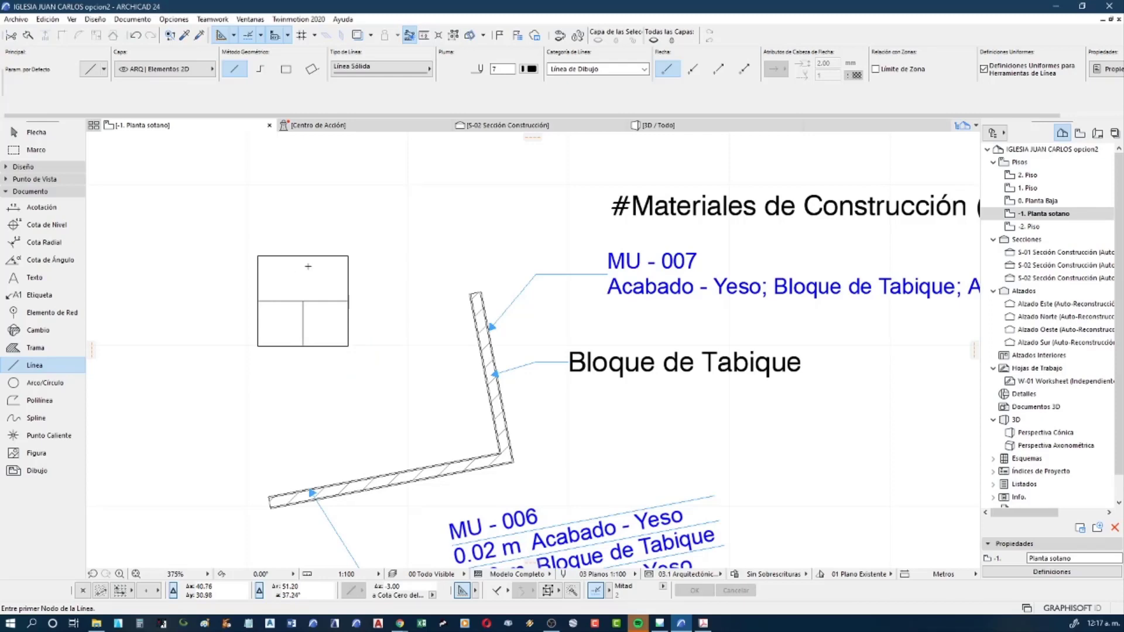
scroll(296, 315, "up", 1)
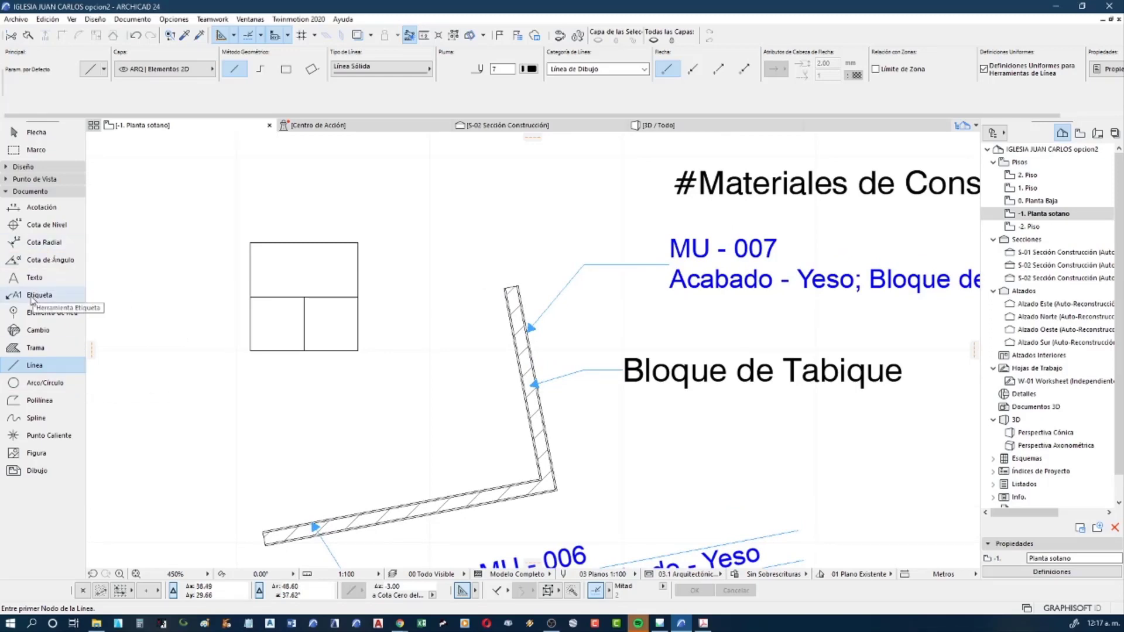
Place the text 1 in the rectangle's top cell
left_click(36, 277)
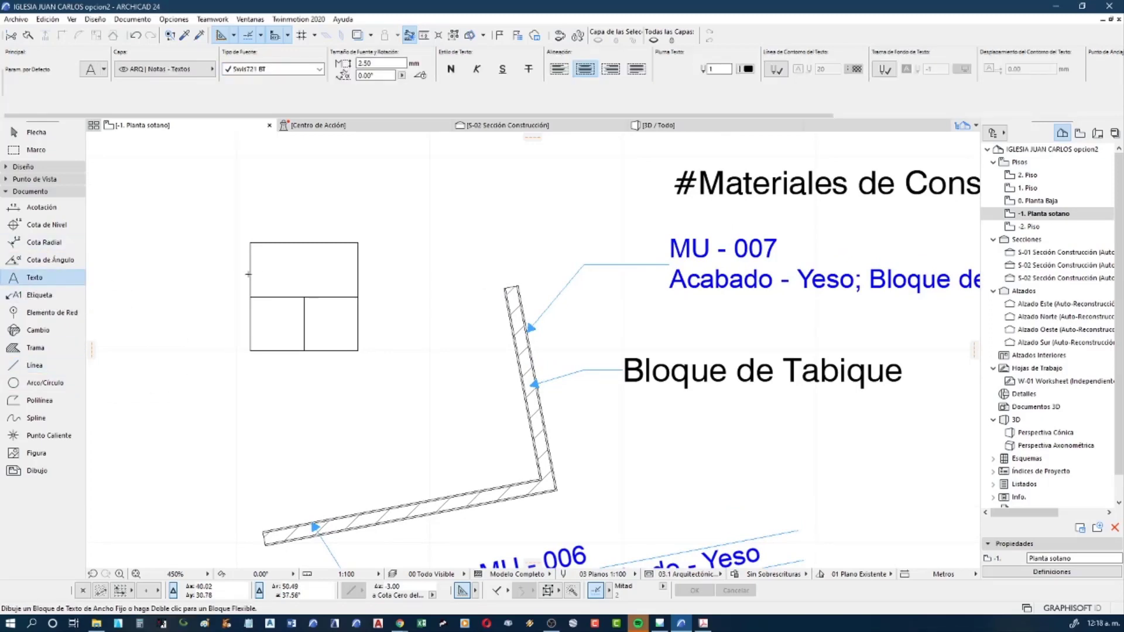
left_click(297, 281)
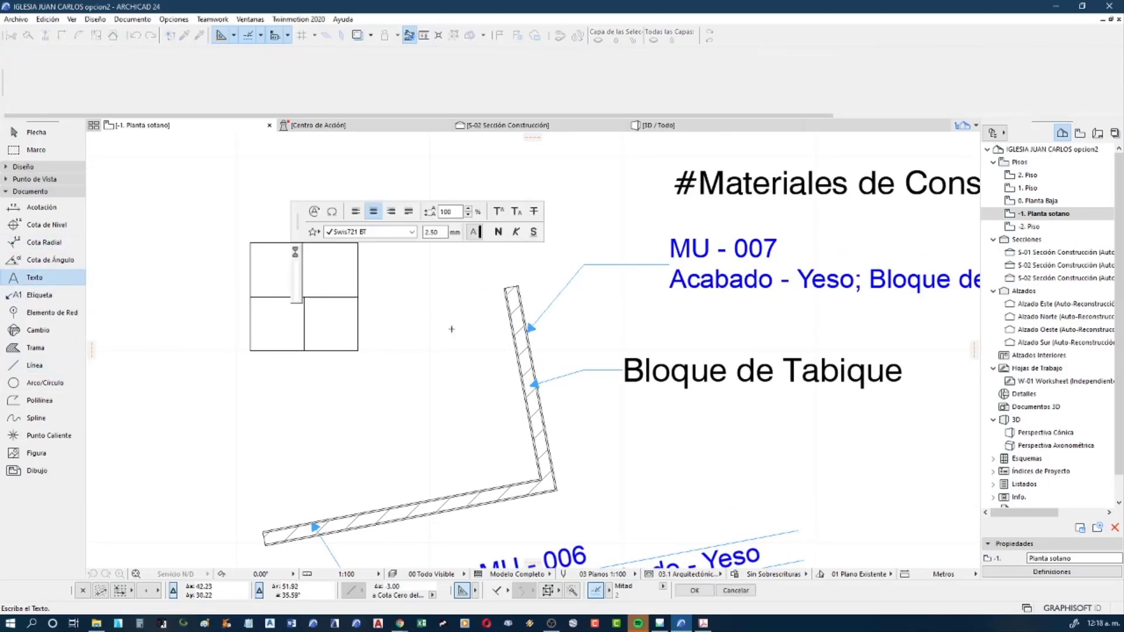
key("Escape")
left_click(35, 295)
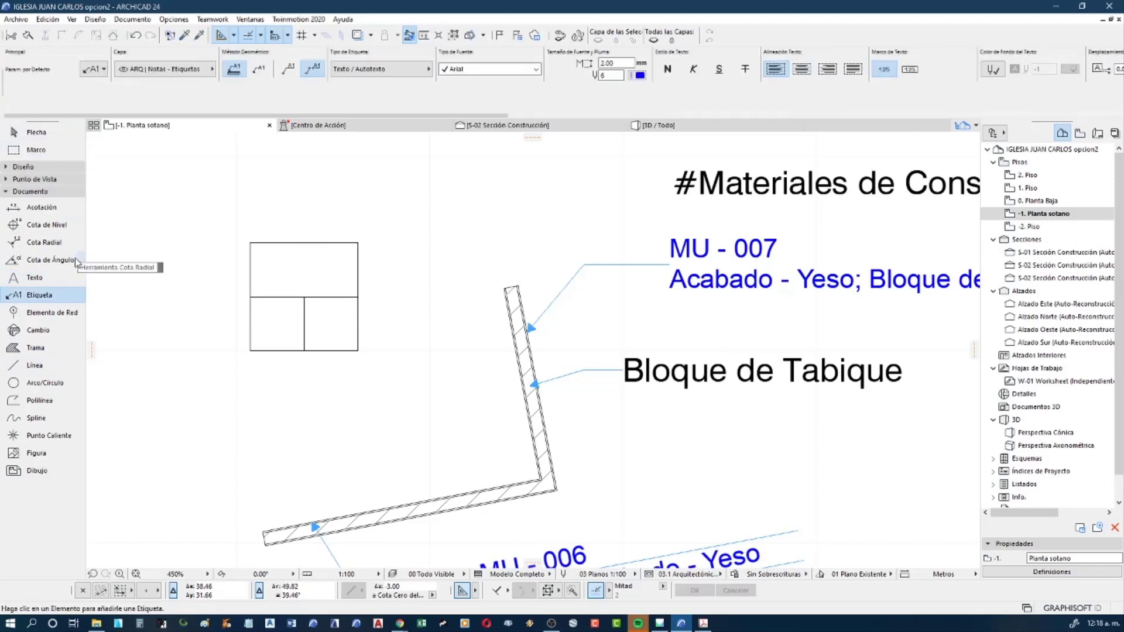
left_click(35, 277)
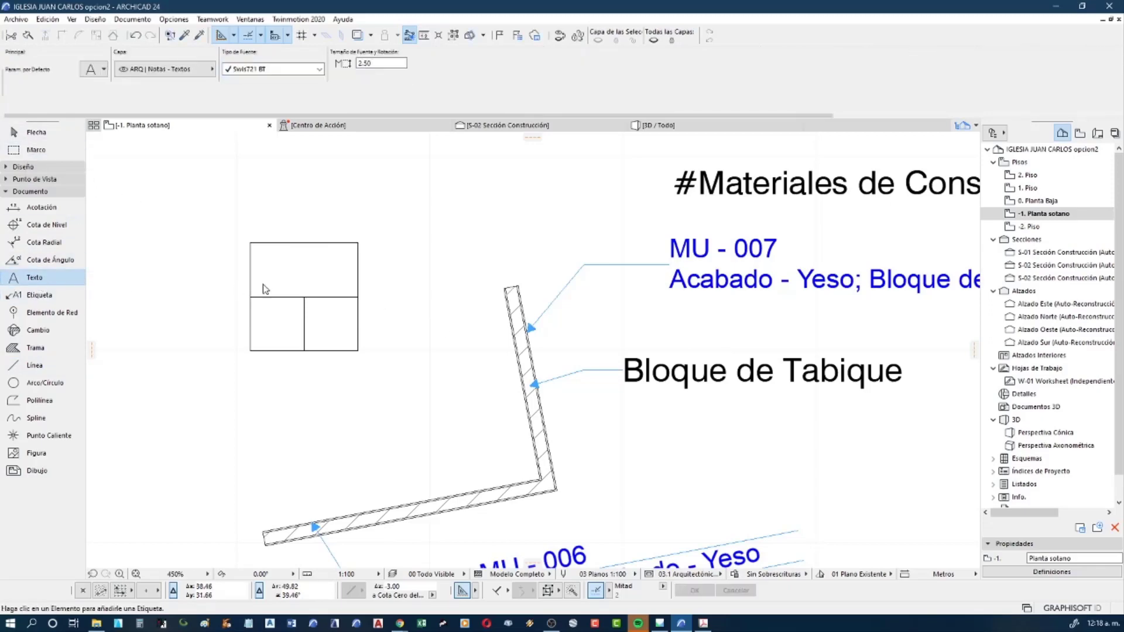
left_click(293, 277)
type("1")
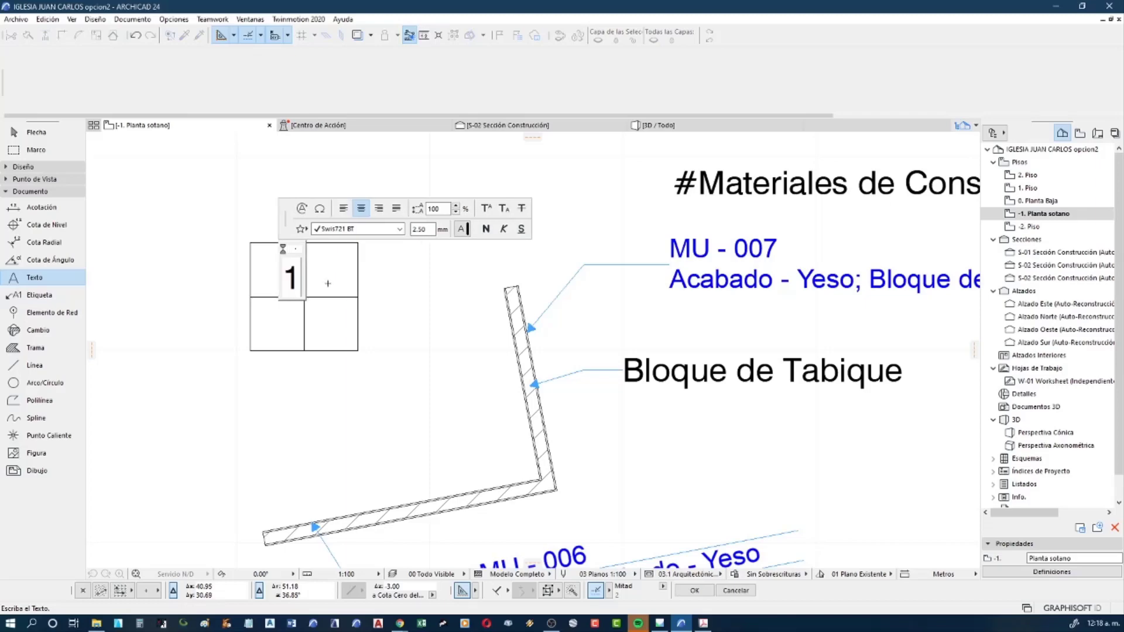
left_click(403, 326)
Add the texts 2 and 3 just below the rectangle
left_click(283, 392)
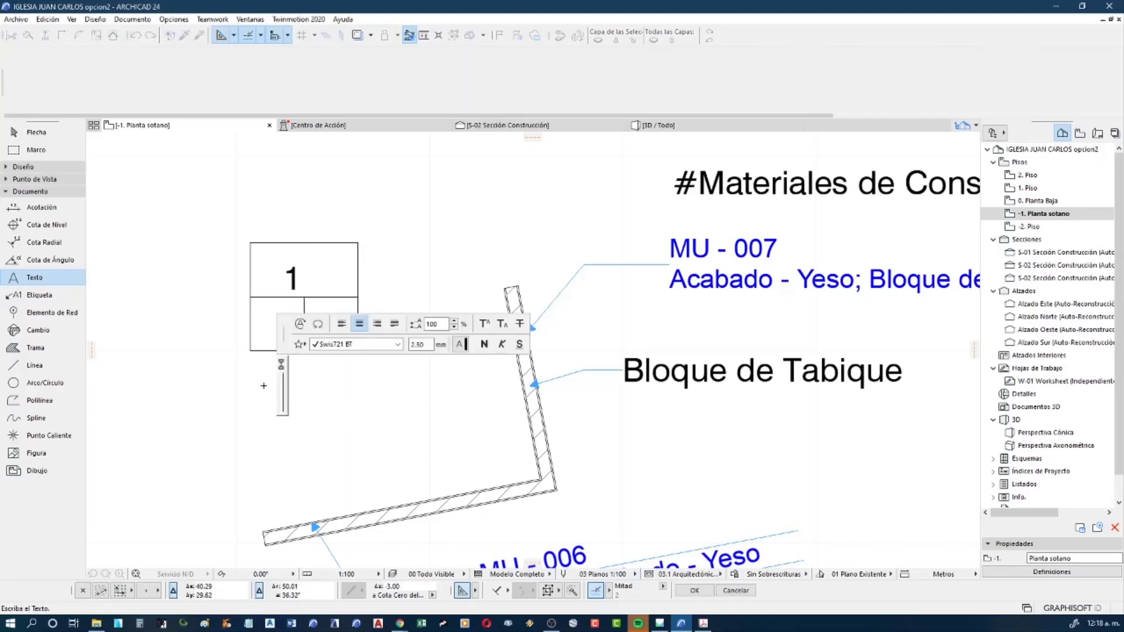
type("2")
left_click(380, 406)
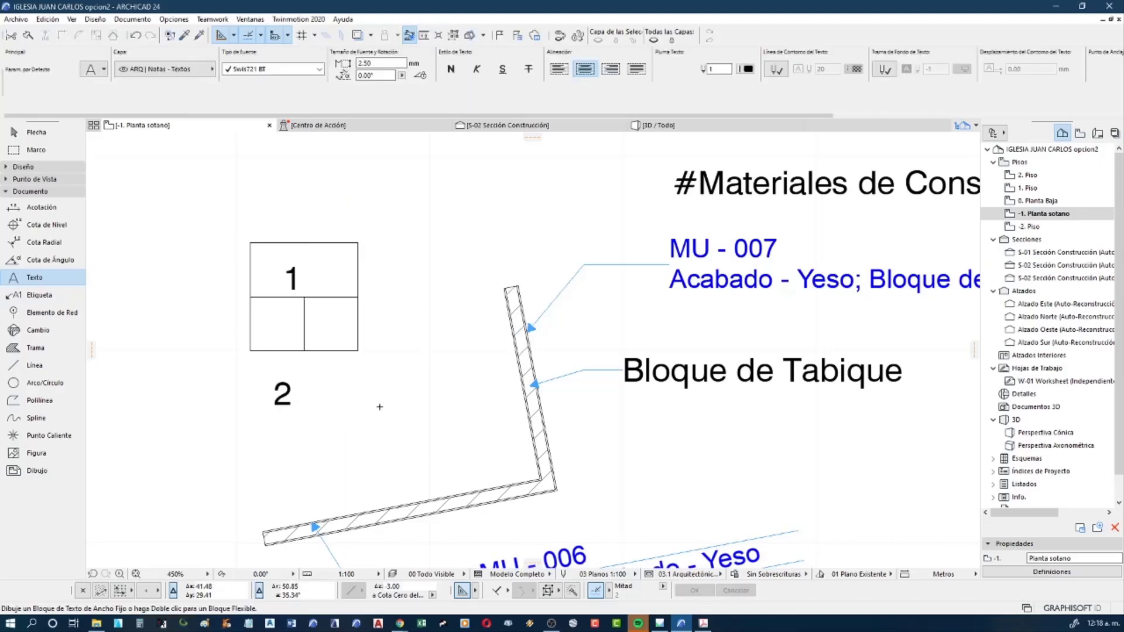
left_click(381, 406)
type("3")
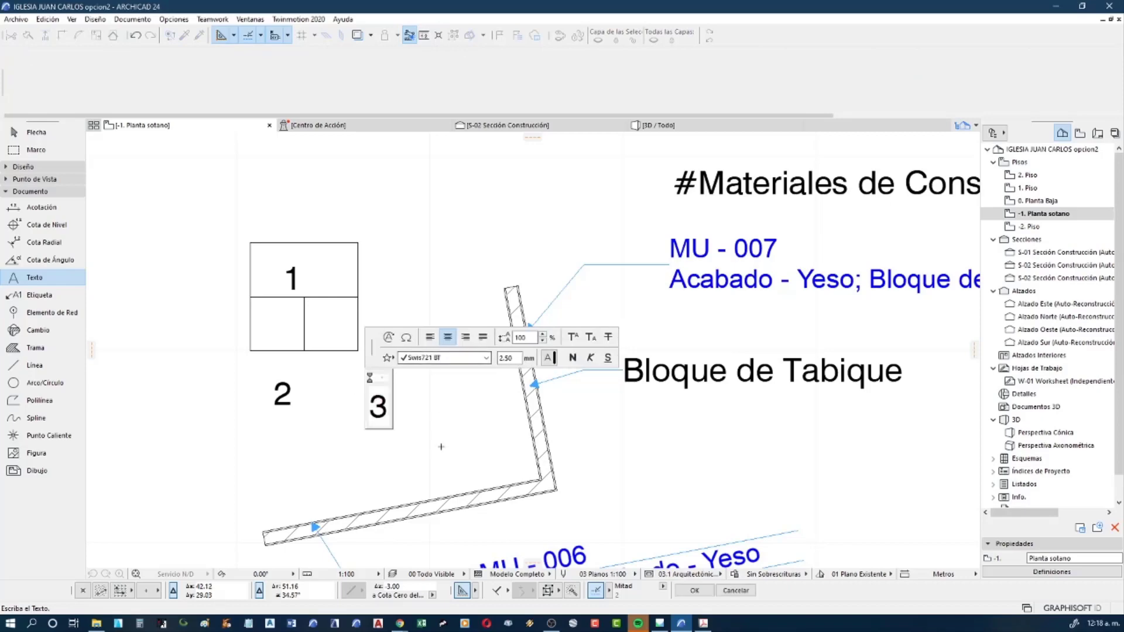
key("Escape")
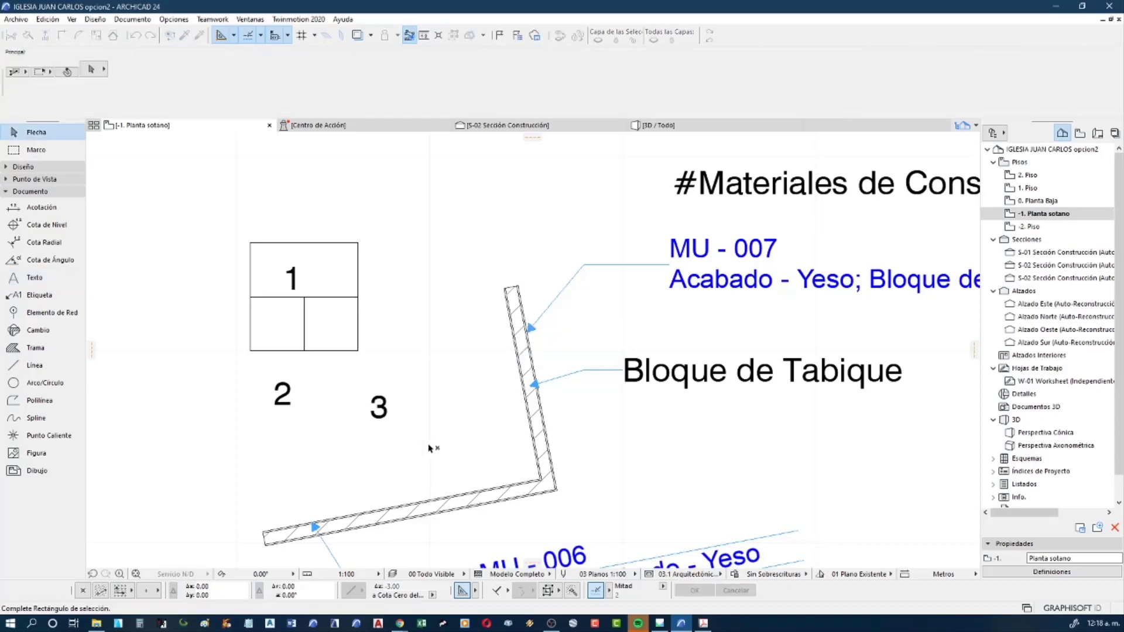
mouse_move(438, 448)
left_mouse_down()
mouse_move(321, 467)
mouse_move(382, 460)
left_mouse_up()
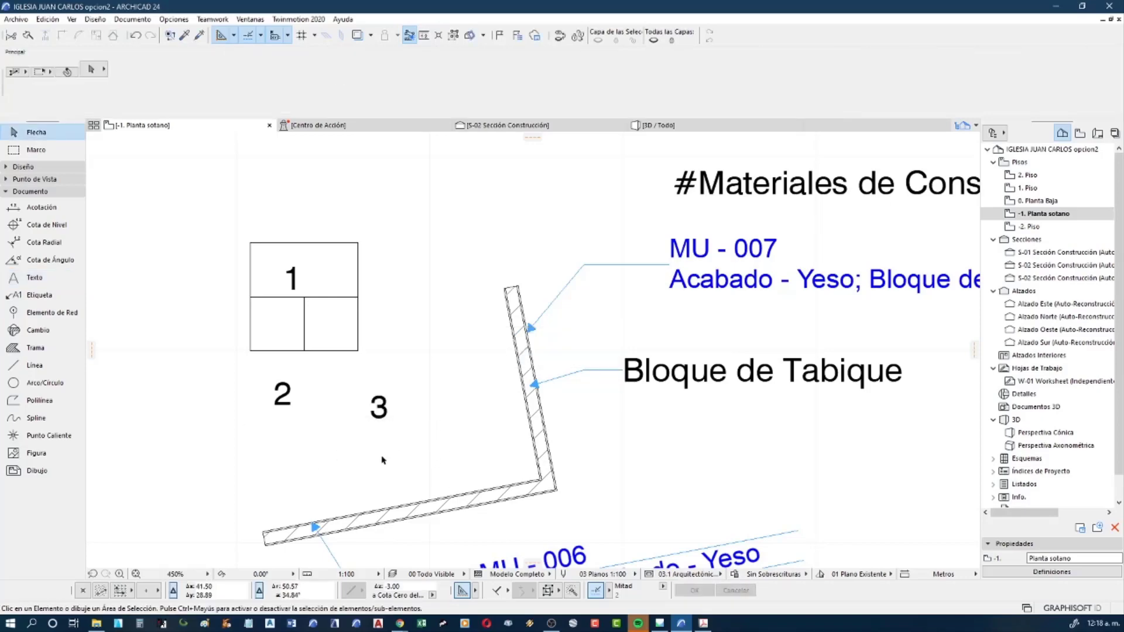
Turn on Text Box Nodes in the on-screen view options
left_click(71, 21)
mouse_move(123, 34)
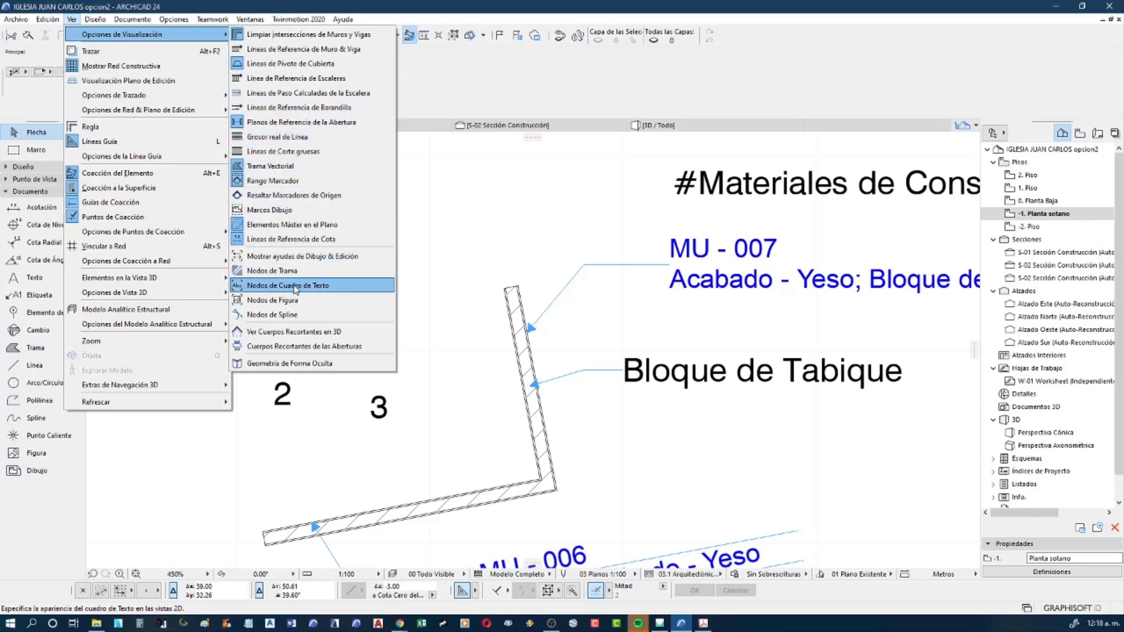
left_click(295, 287)
scroll(376, 408, "up", 1)
scroll(375, 408, "up", 2)
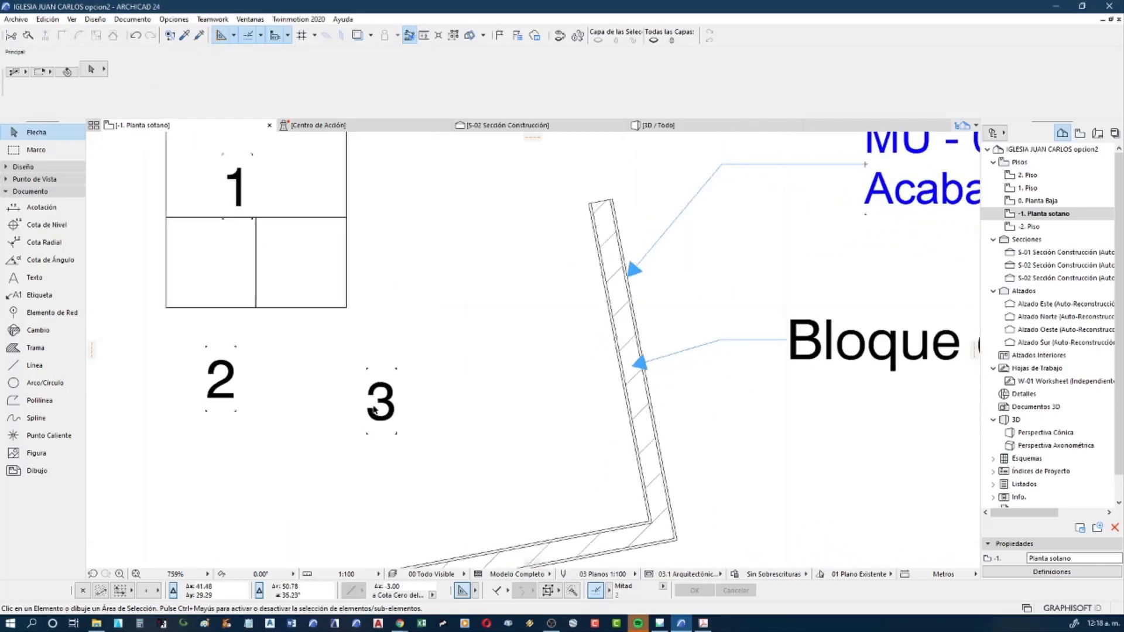
Move the 3 beside the 2, then move both into the table's lower-left cell
left_click(368, 373)
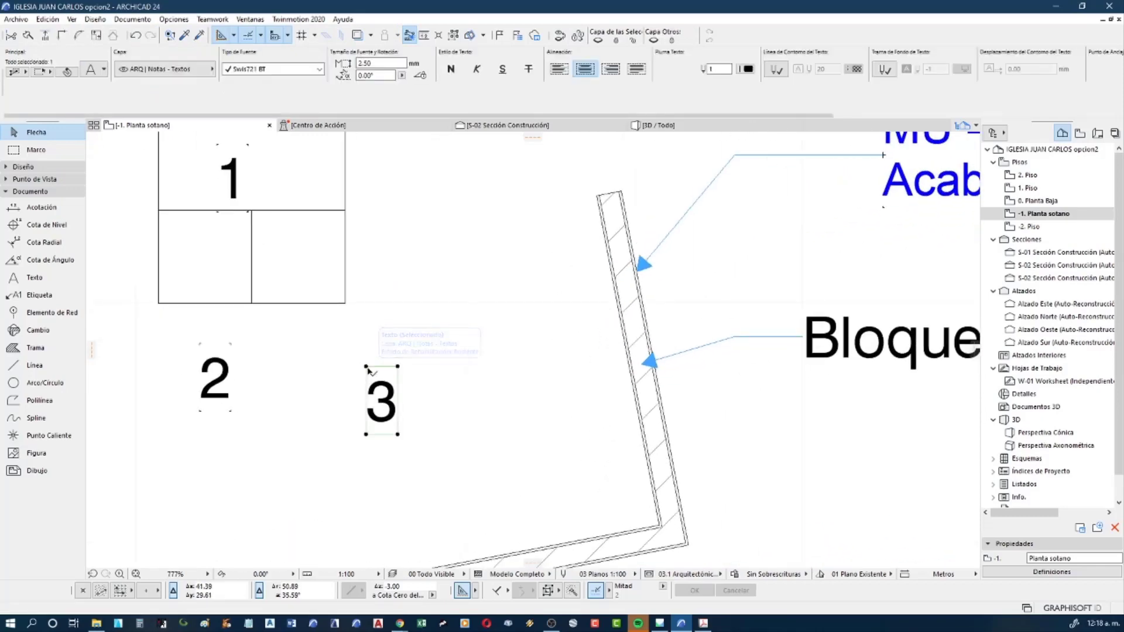
left_click(366, 367)
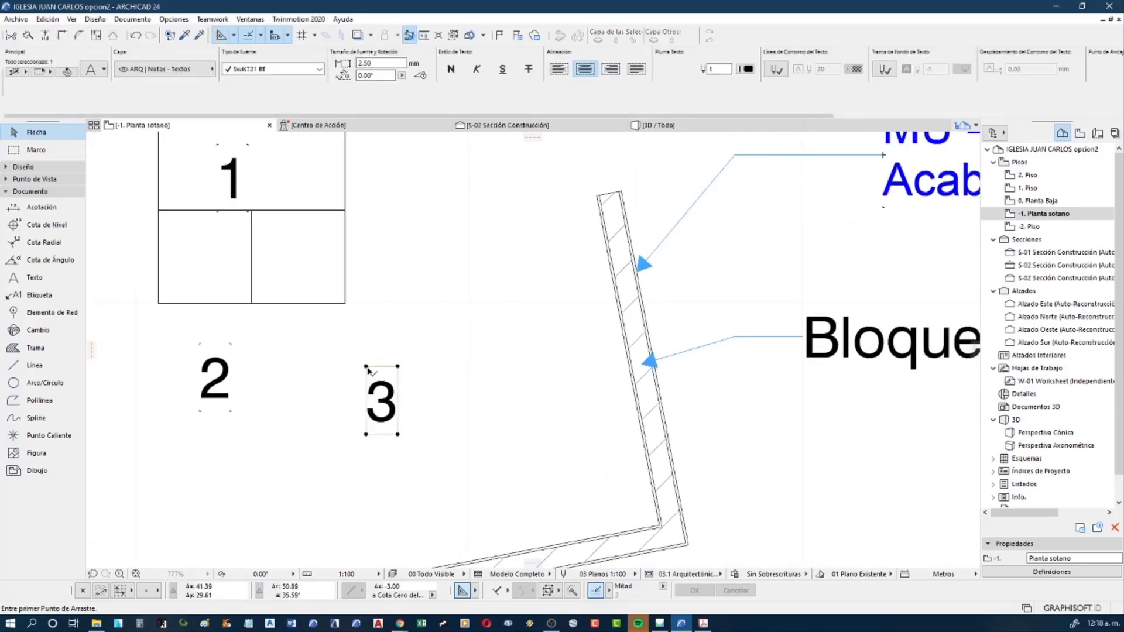
left_click(232, 347)
left_click(294, 351)
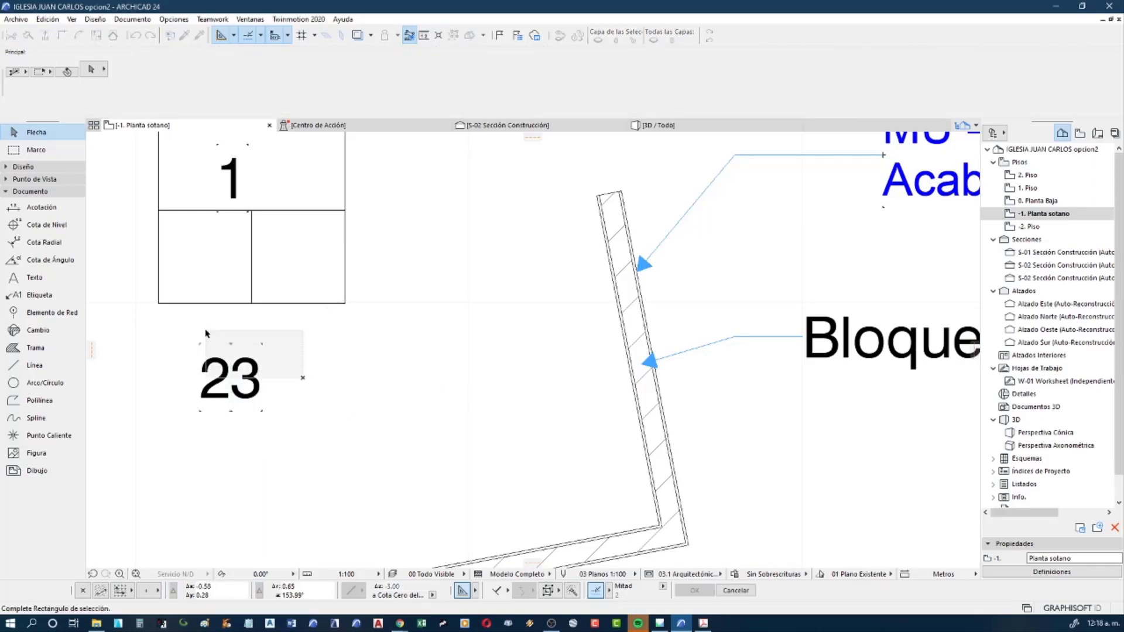
left_click_drag(302, 381, 199, 328)
key("ctrl+d")
left_click(231, 343)
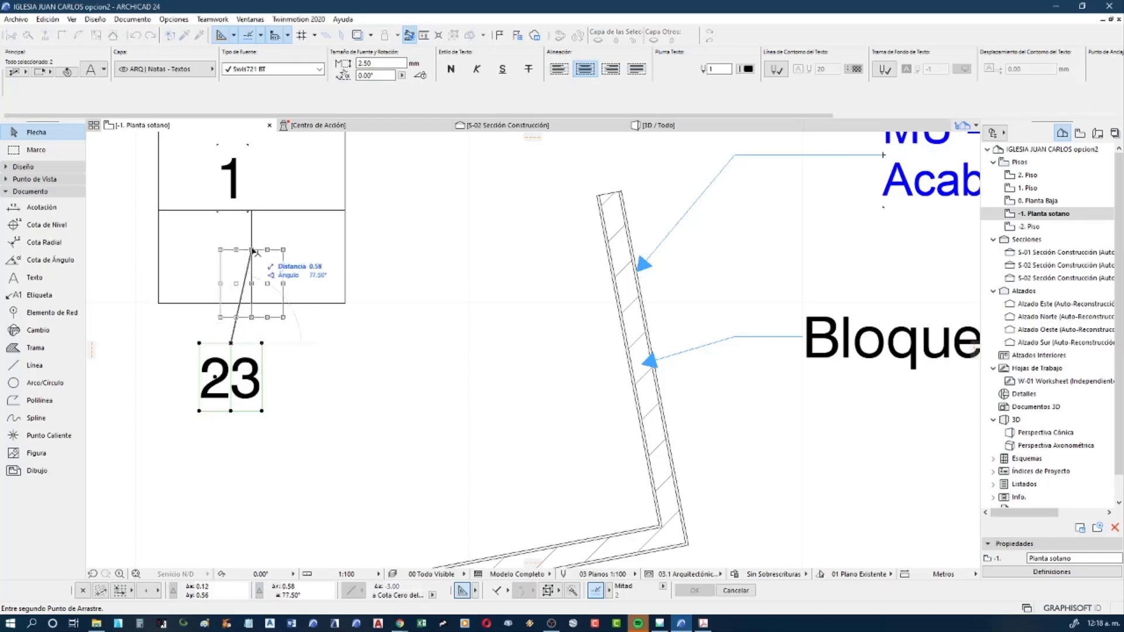
left_click(252, 227)
left_click(293, 372)
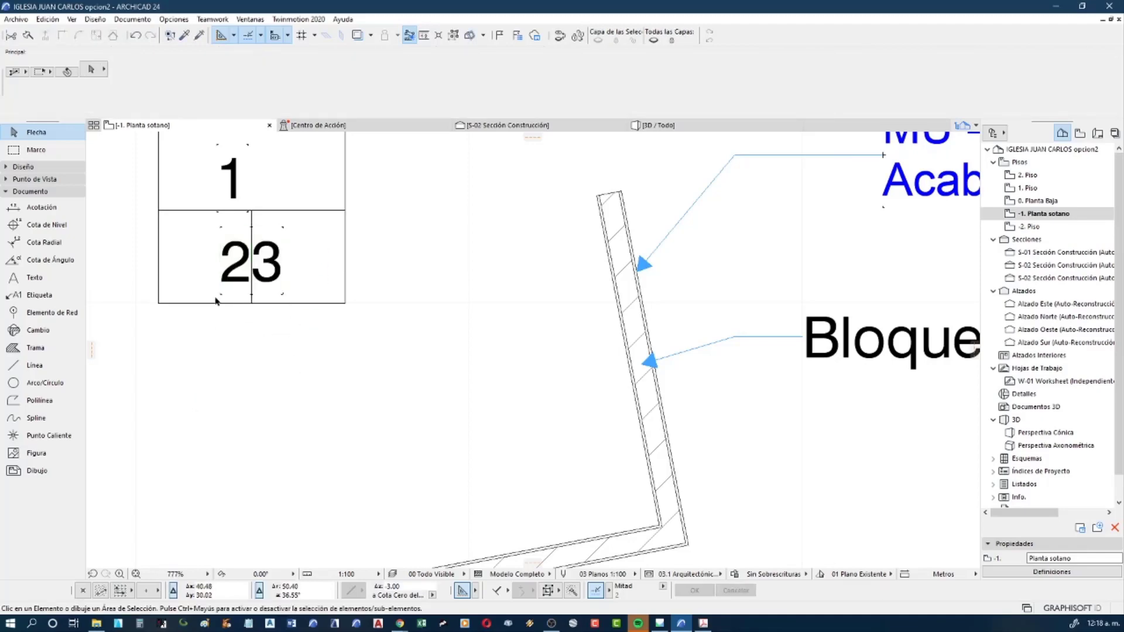
Separate the numbers, with 2 in the lower-left cell and 3 in the lower-right cell
left_click(219, 298)
key("ctrl+d")
left_click(241, 263)
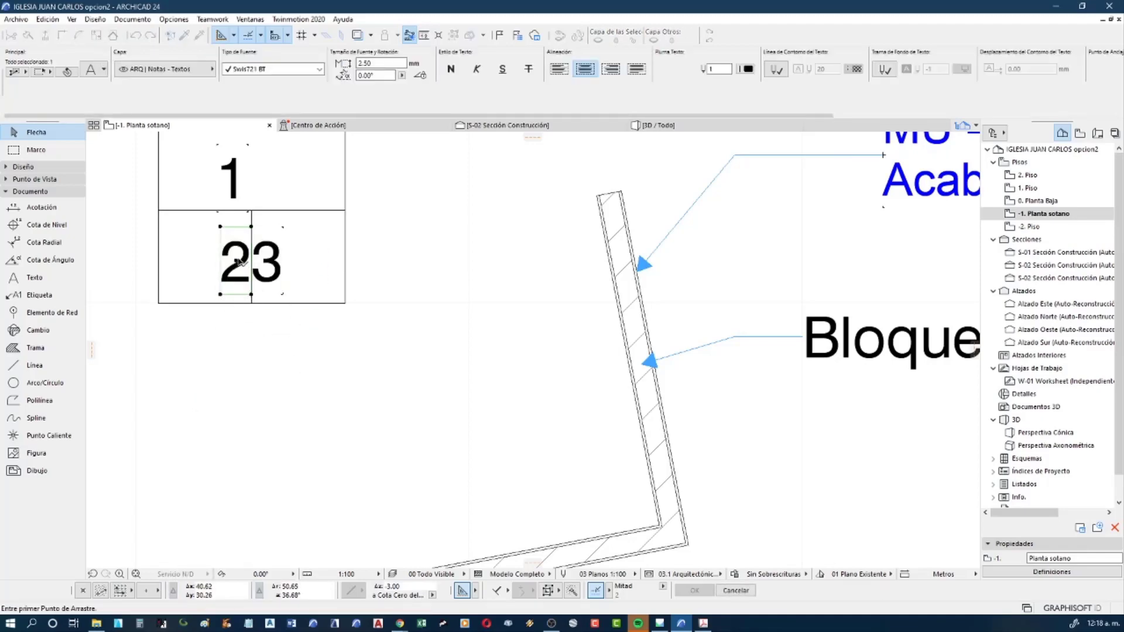
left_click(209, 264)
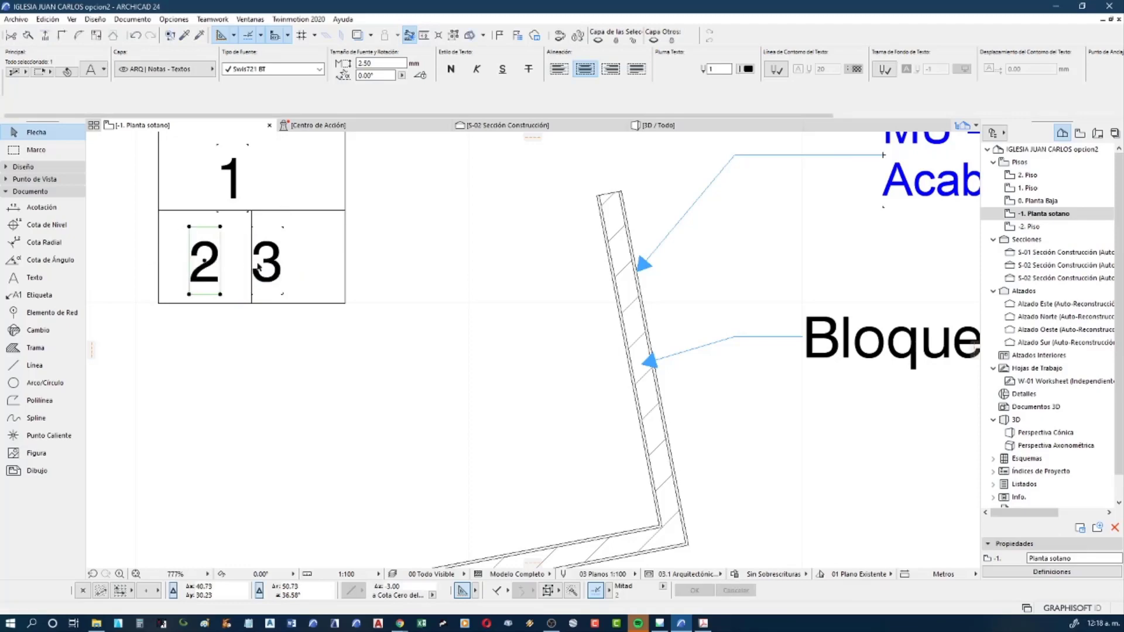
left_click(271, 265)
key("ctrl+d")
left_click(268, 261)
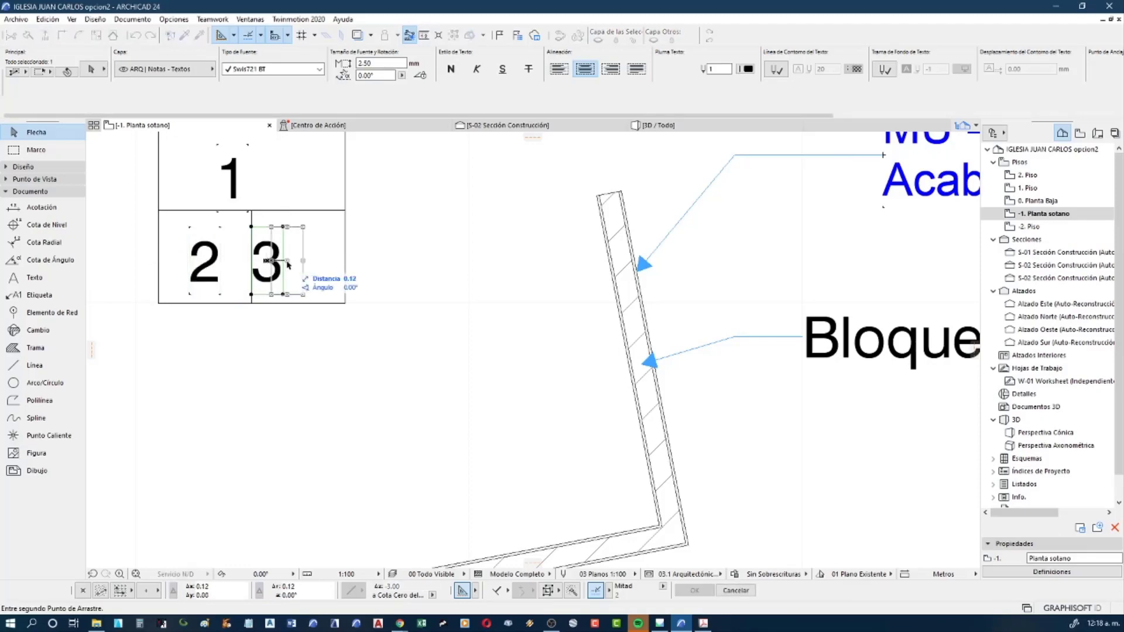
left_click(299, 264)
key("Escape")
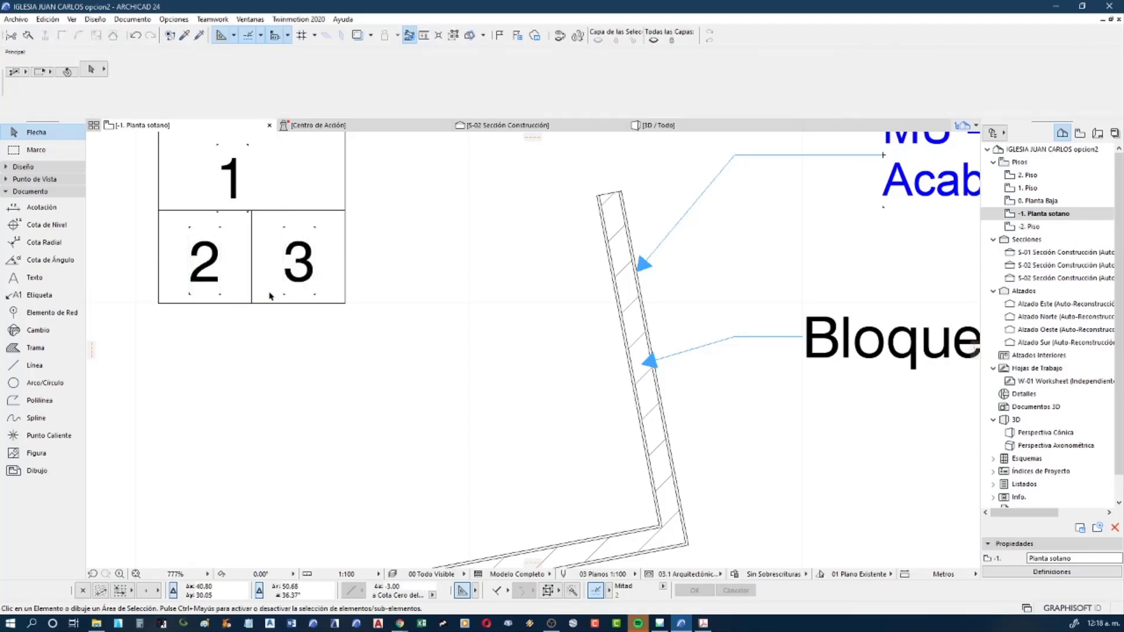
Centre the number 1 in the table's top cell
middle_click_drag(255, 178, 231, 362)
left_click(223, 334)
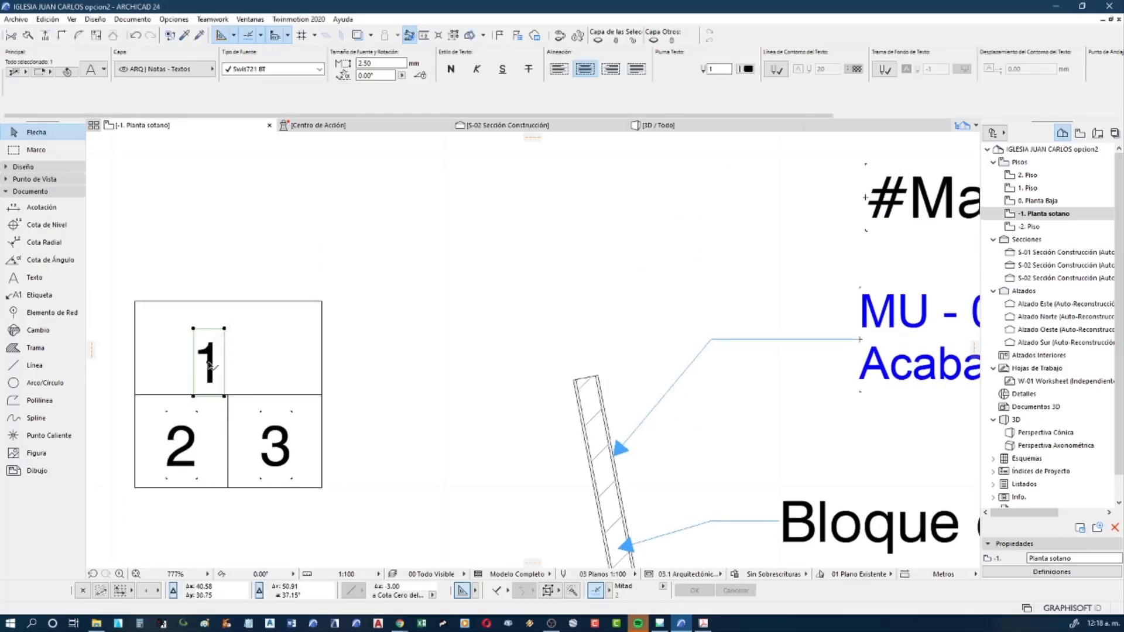
left_click(210, 360)
left_click(226, 349)
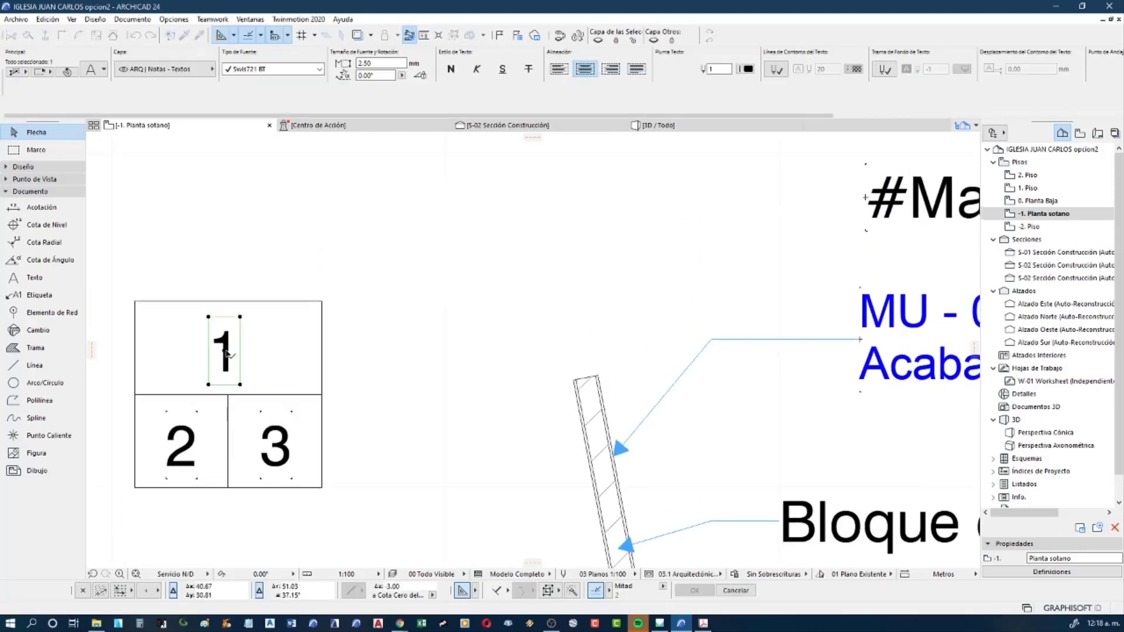
left_click(369, 373)
scroll(370, 381, "down", 2)
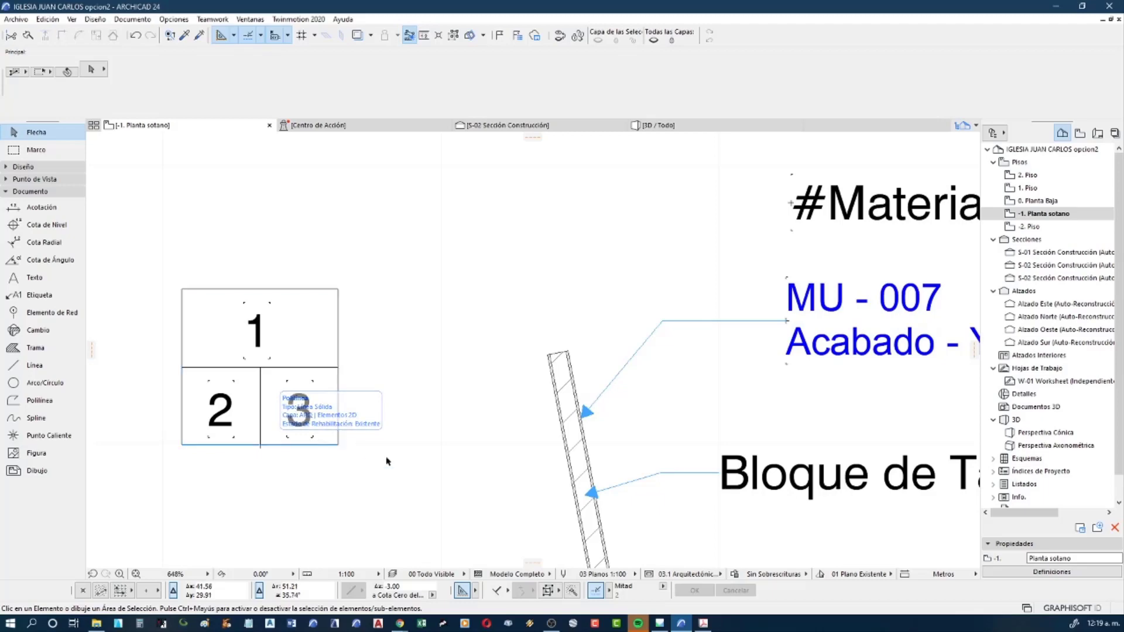
Marquee-select the polyline table frame and its three number texts for saving as an object
left_click_drag(445, 488, 123, 237)
middle_click_drag(342, 361, 407, 372)
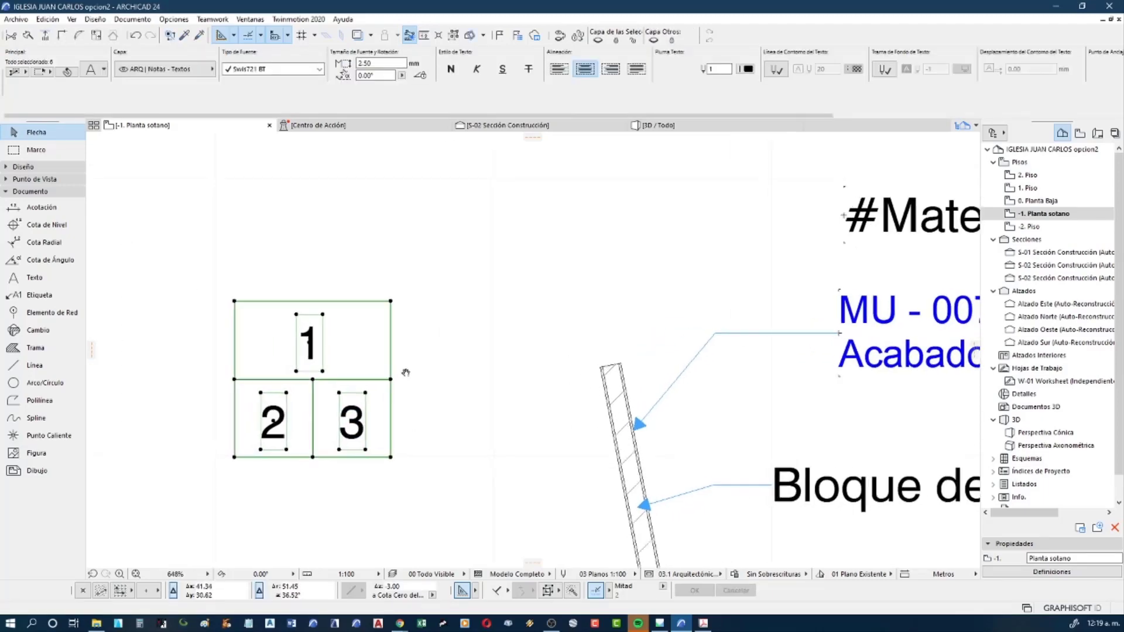
left_click(409, 316)
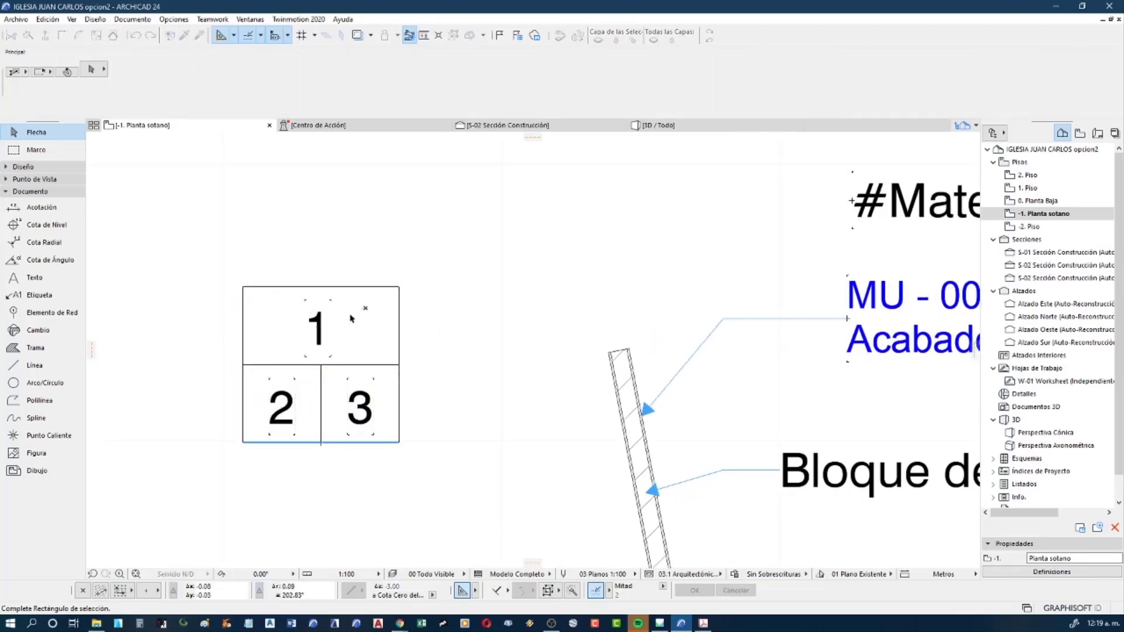
left_click(324, 327)
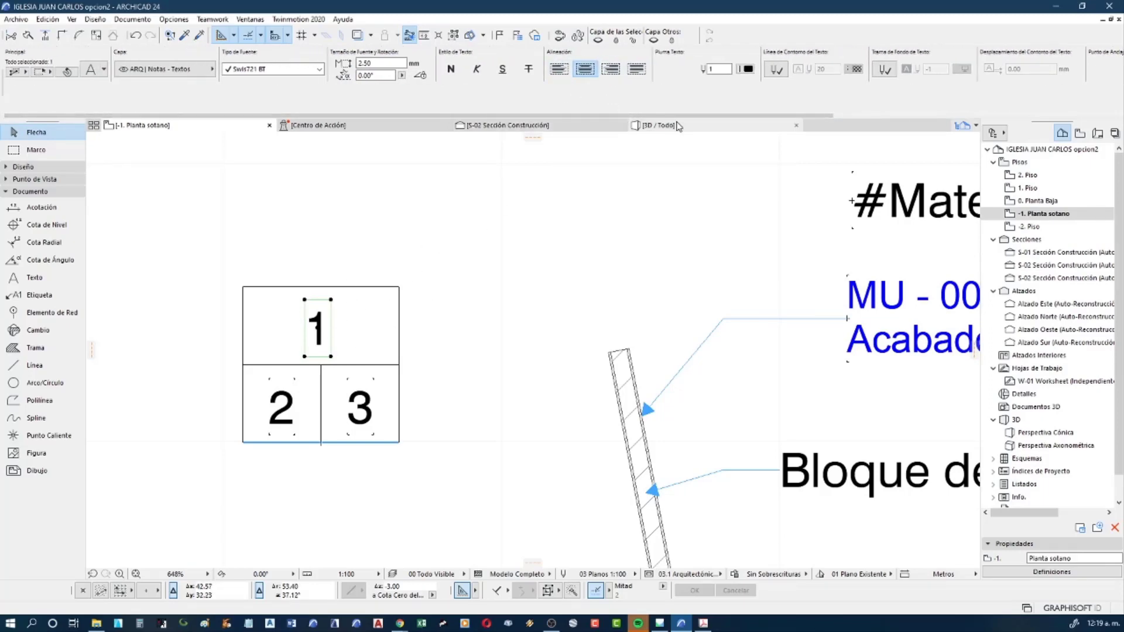
left_click_drag(582, 115, 886, 100)
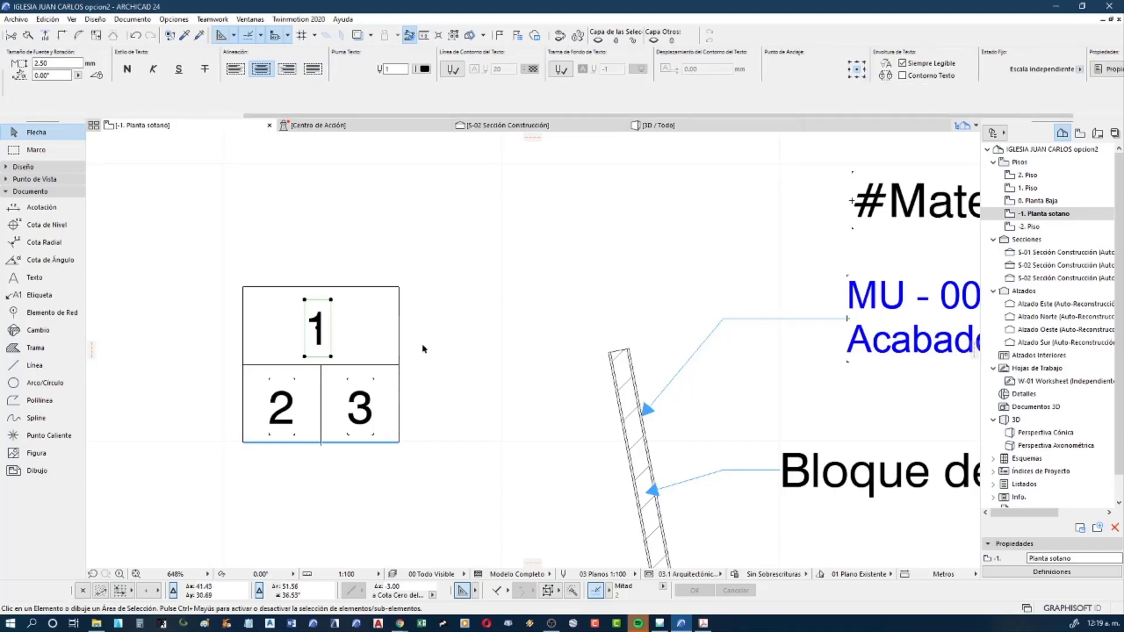
mouse_move(471, 258)
left_mouse_down()
mouse_move(188, 464)
mouse_move(175, 454)
left_mouse_up()
scroll(175, 451, "down", 2)
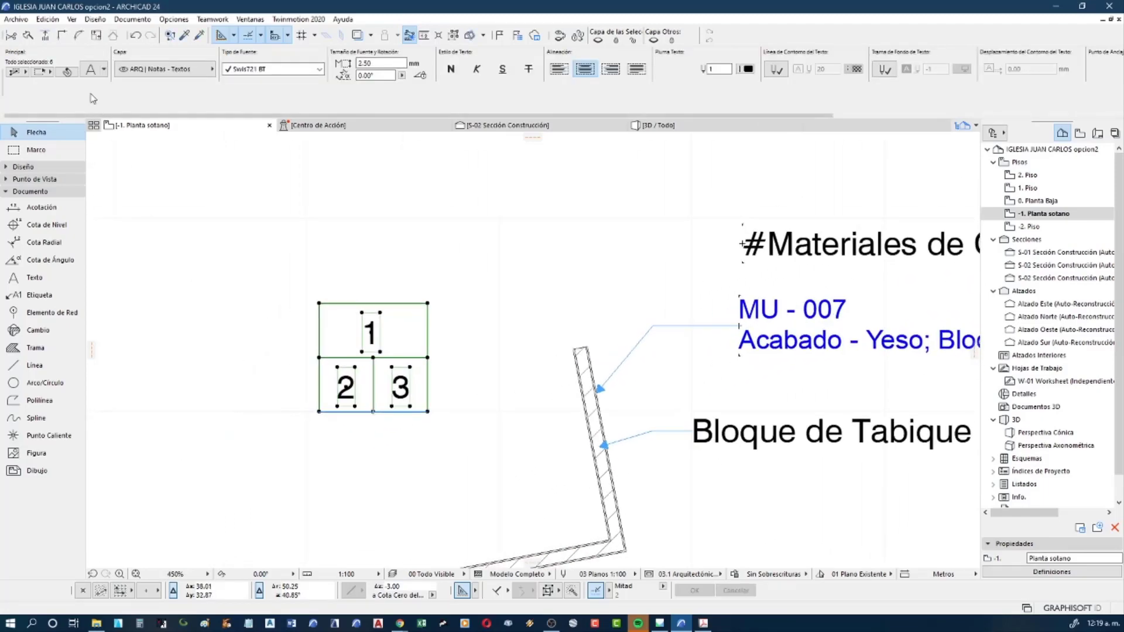
left_click(15, 19)
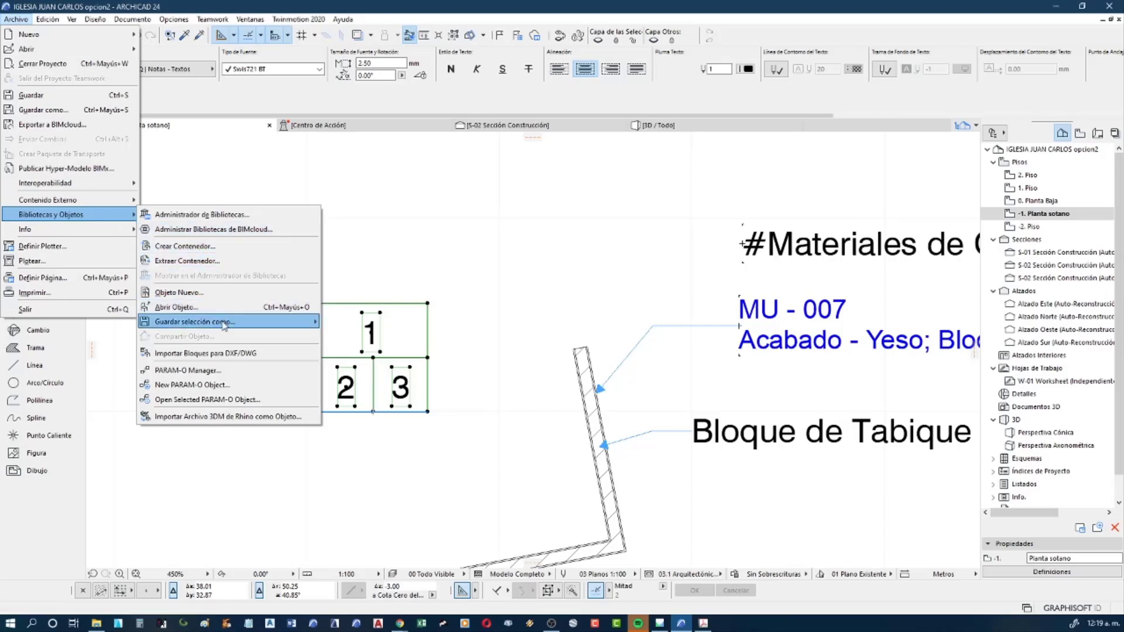
mouse_move(193, 321)
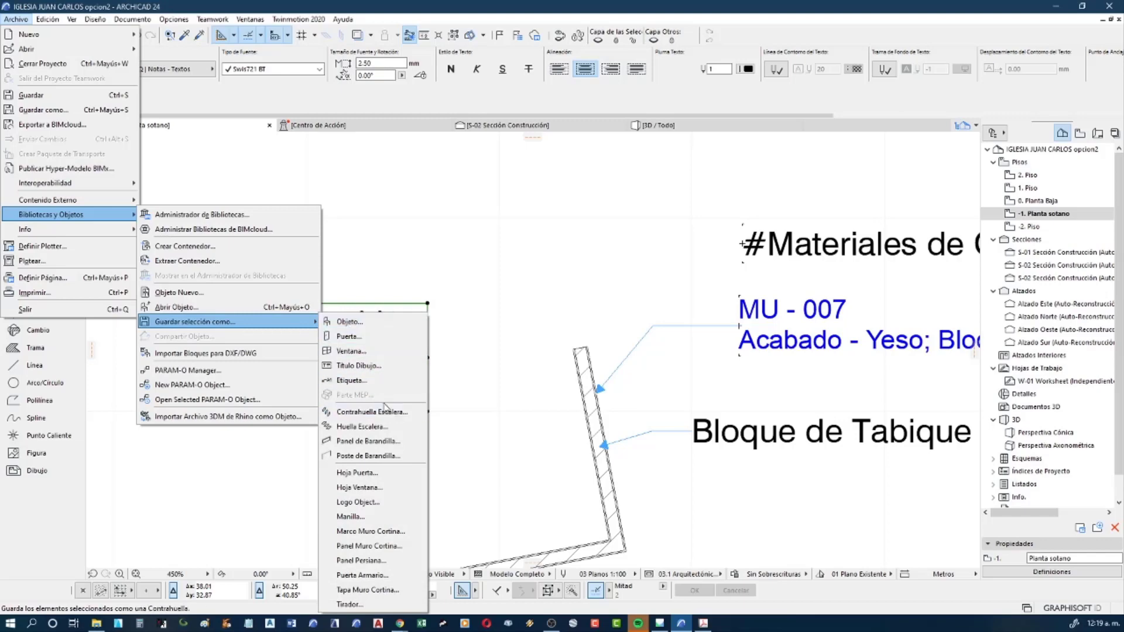
Save the selection as label 'Acabado' in the embedded library, keeping default basic definitions
left_click(369, 385)
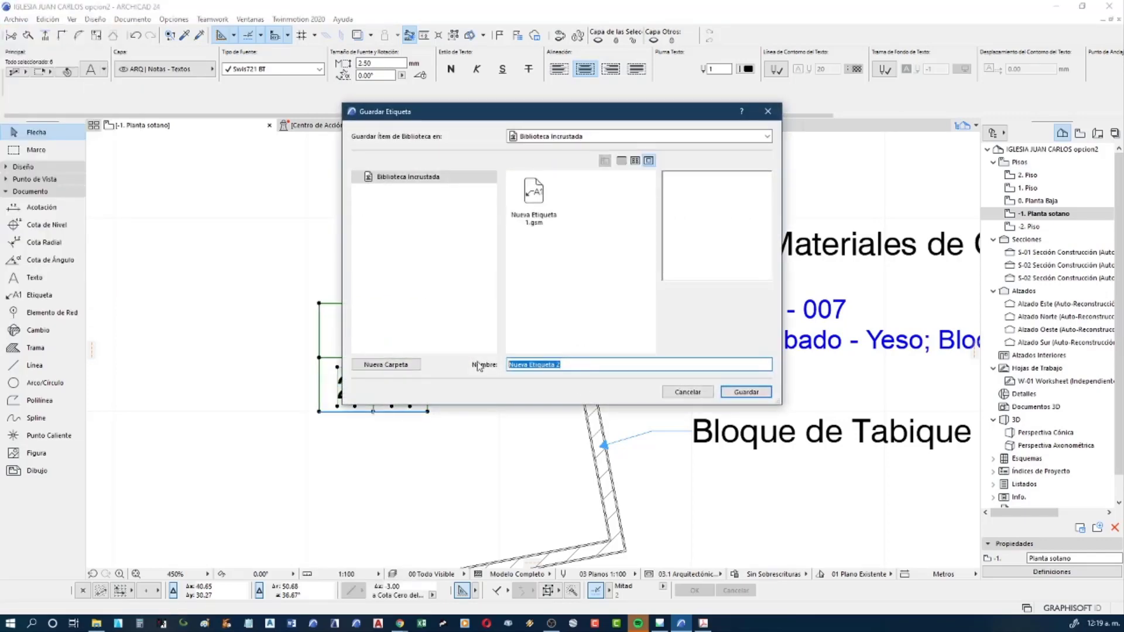
type("Acabados")
left_click(746, 392)
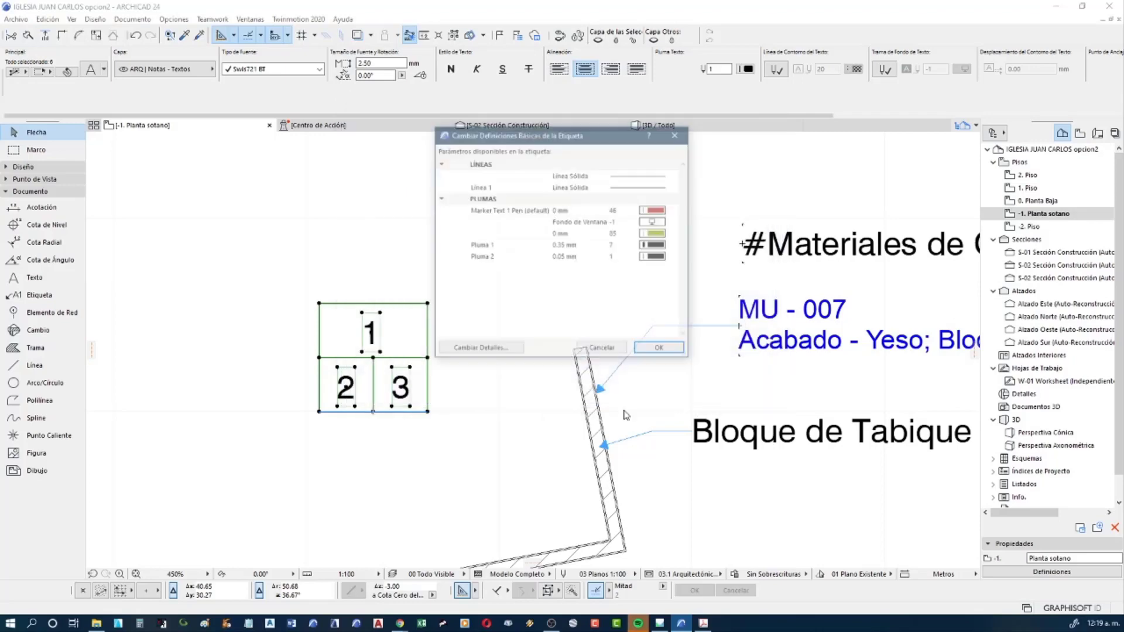
left_click(660, 351)
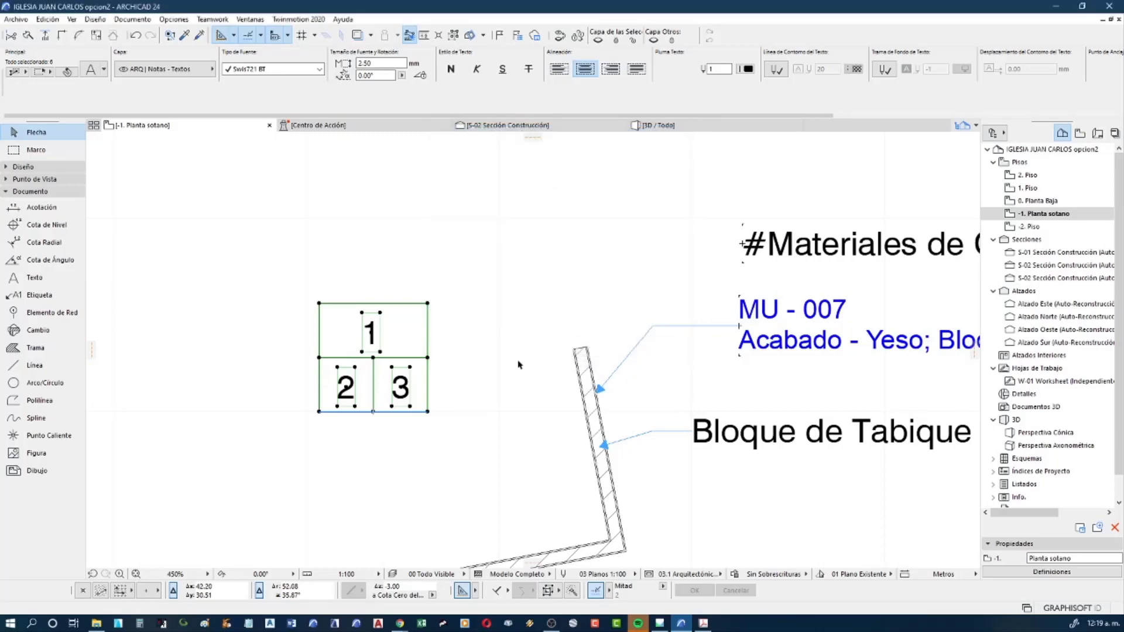
scroll(328, 328, "up", 2)
scroll(328, 328, "up", 1)
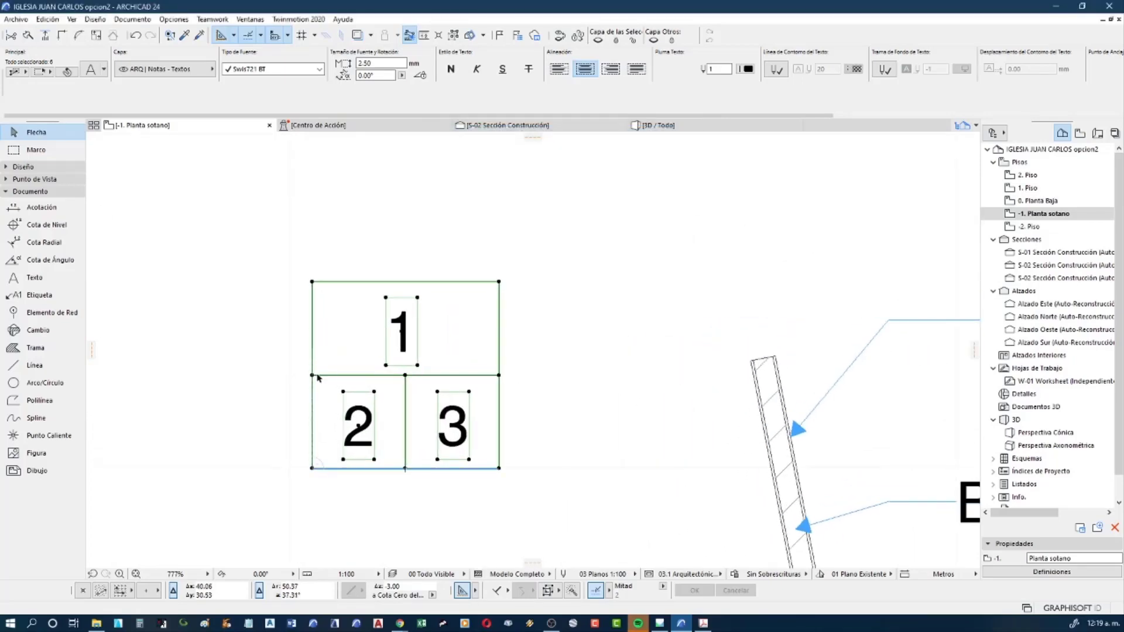
left_click(539, 376)
scroll(564, 363, "down", 1)
scroll(564, 366, "down", 1)
middle_click_drag(563, 366, 478, 345)
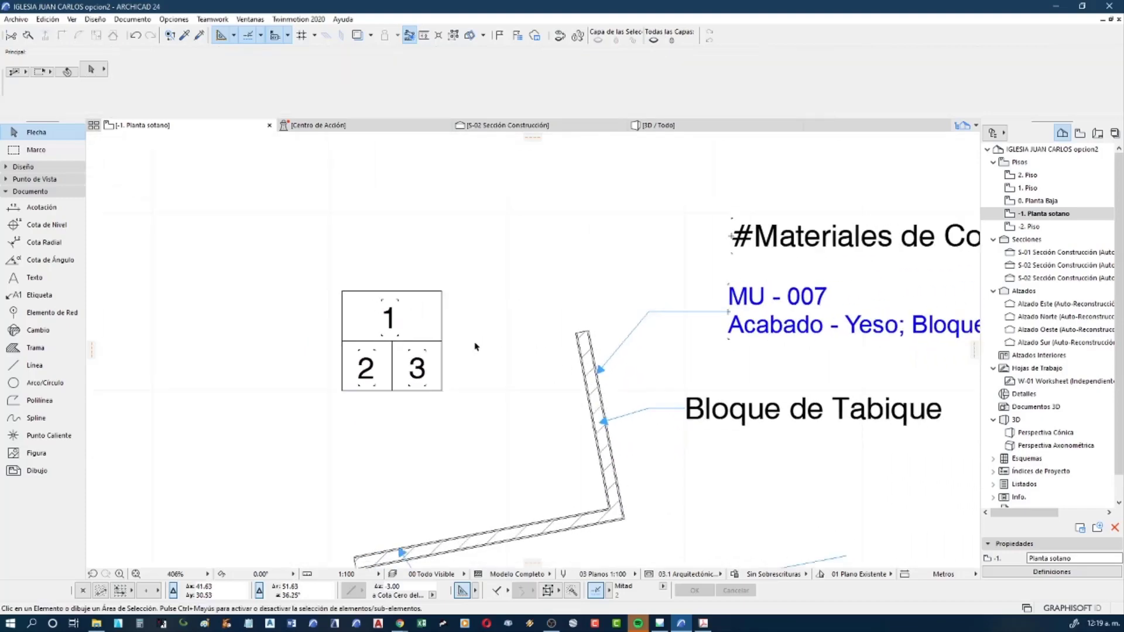
scroll(478, 345, "down", 1)
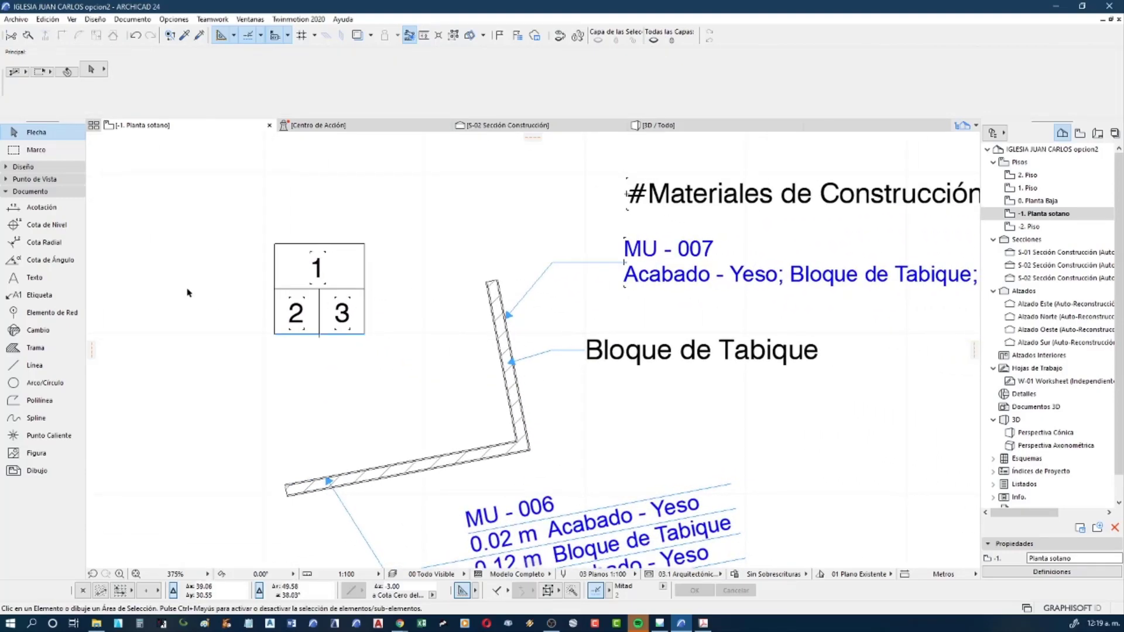
Place an Acabados label with a leader pointing at the vertical wall
left_click(36, 295)
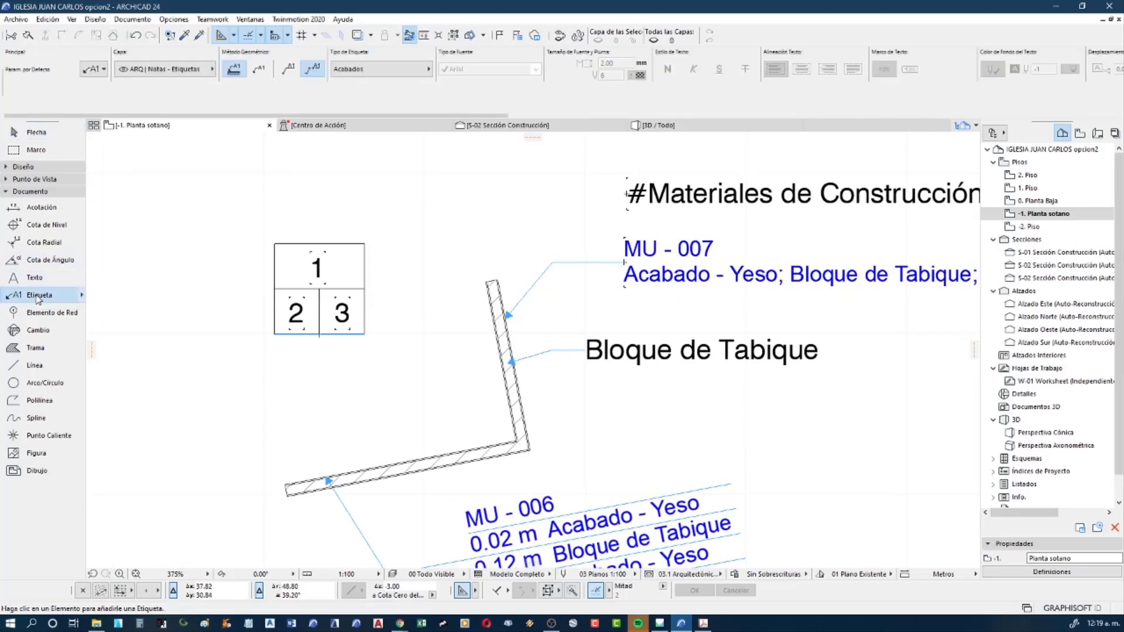
left_click(394, 72)
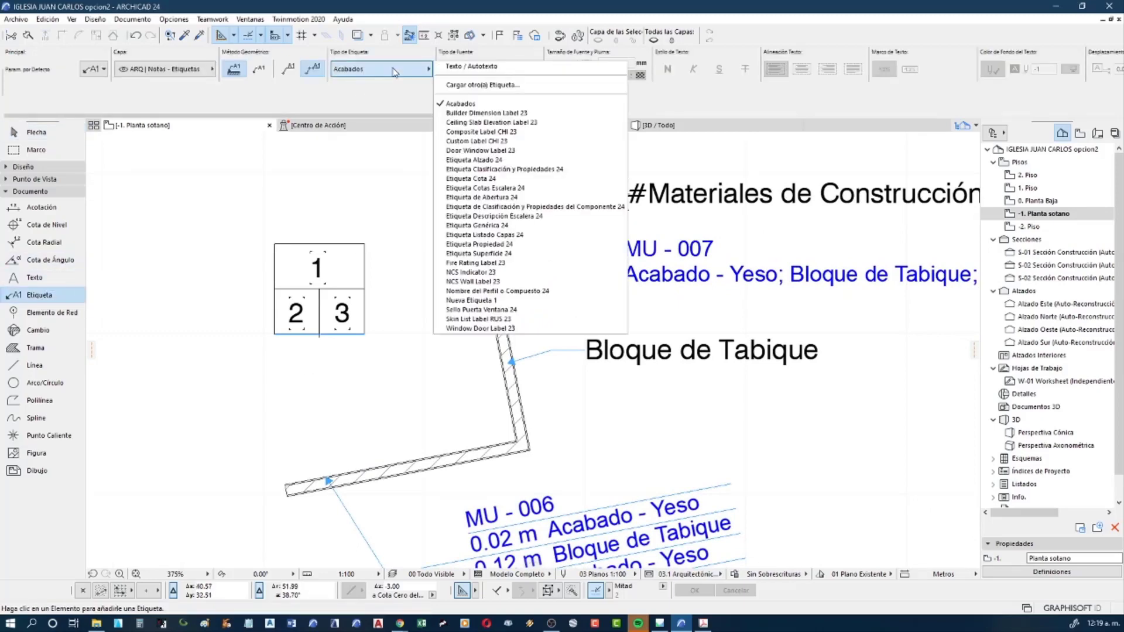
left_click(463, 104)
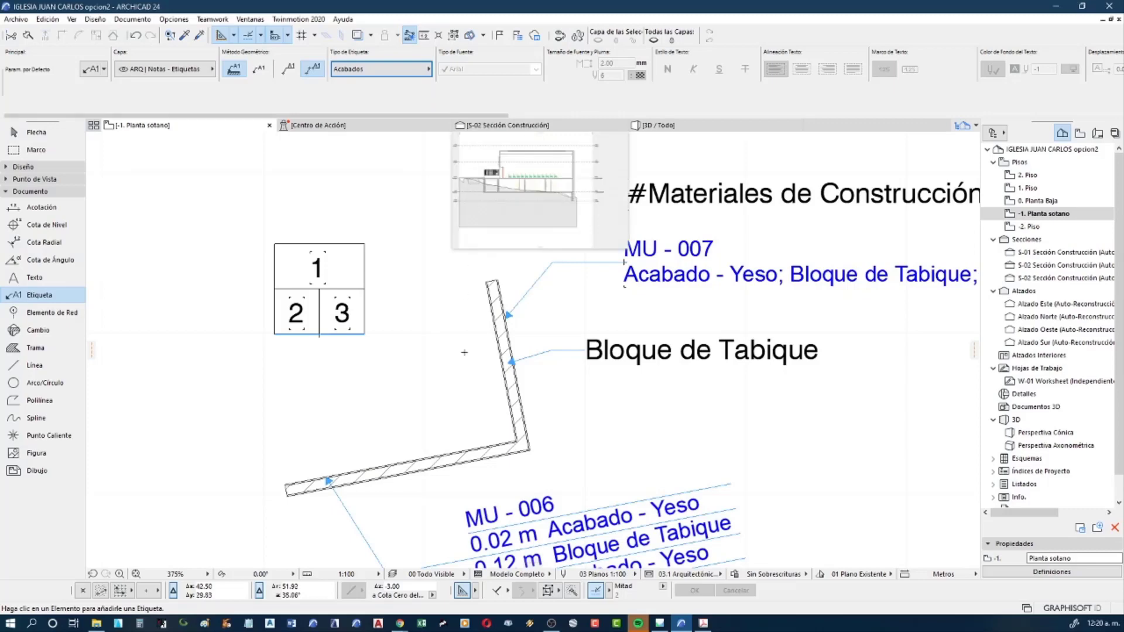
mouse_move(460, 353)
middle_mouse_down()
mouse_move(367, 263)
mouse_move(360, 280)
middle_mouse_up()
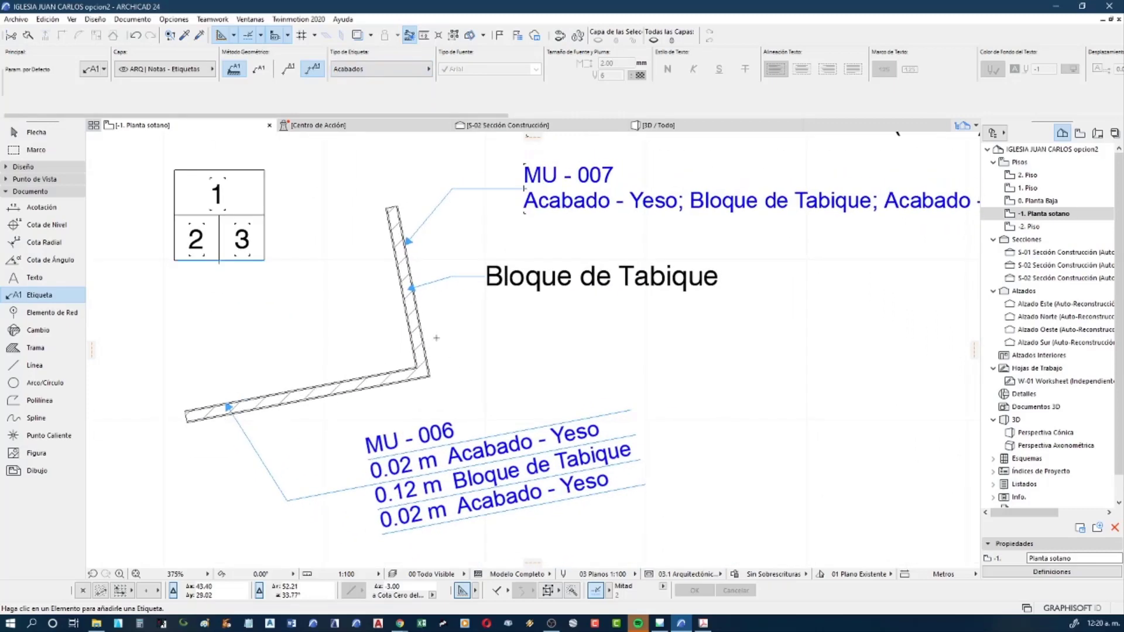
left_click(421, 337)
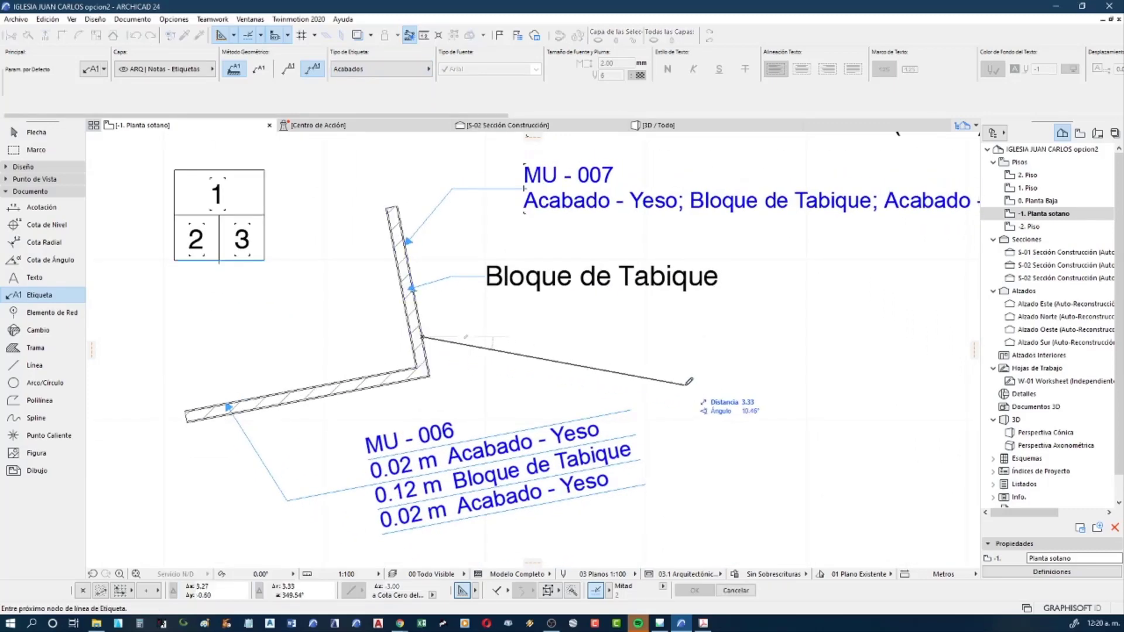
left_click(689, 386)
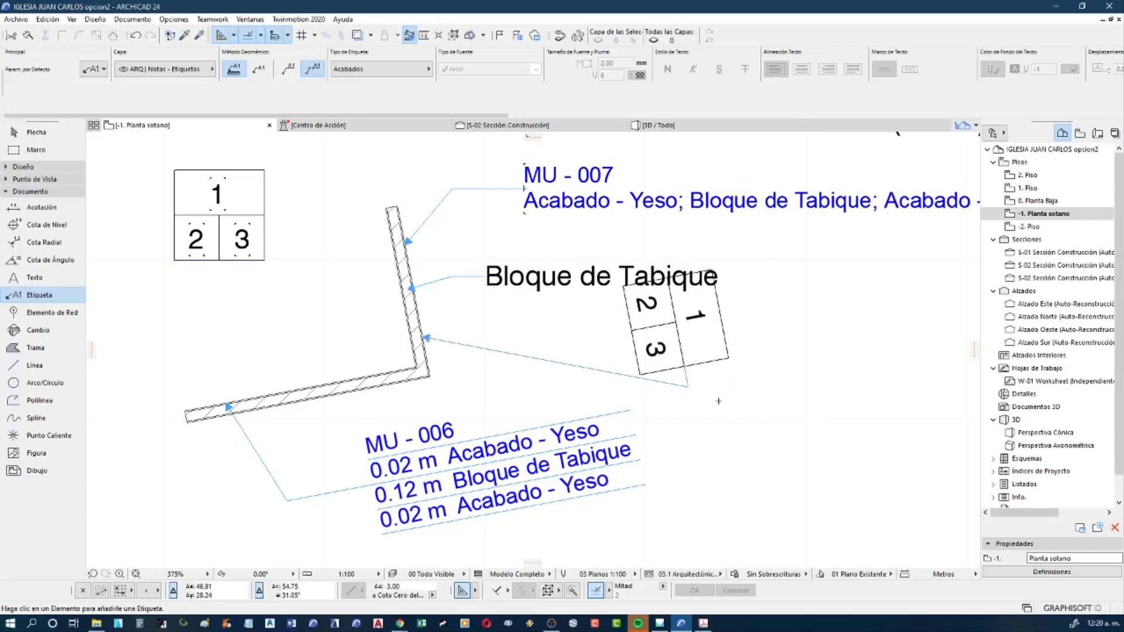
scroll(749, 398, "down", 2)
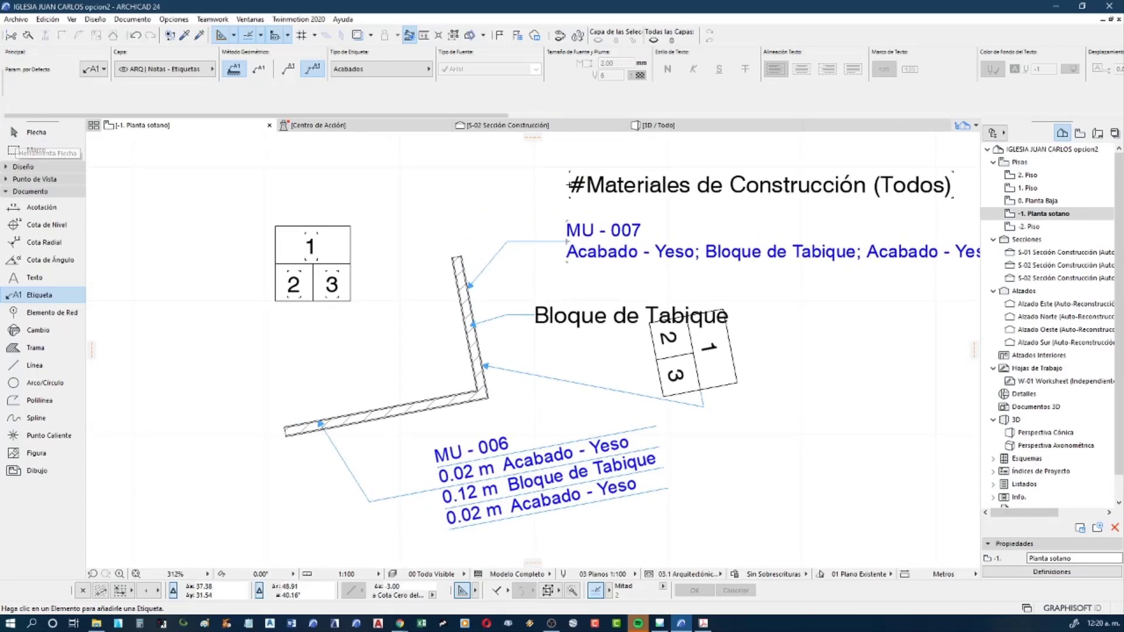
left_click(36, 132)
Drag the new 1-2-3 label further to the right
scroll(706, 392, "up", 1)
scroll(706, 392, "up", 1)
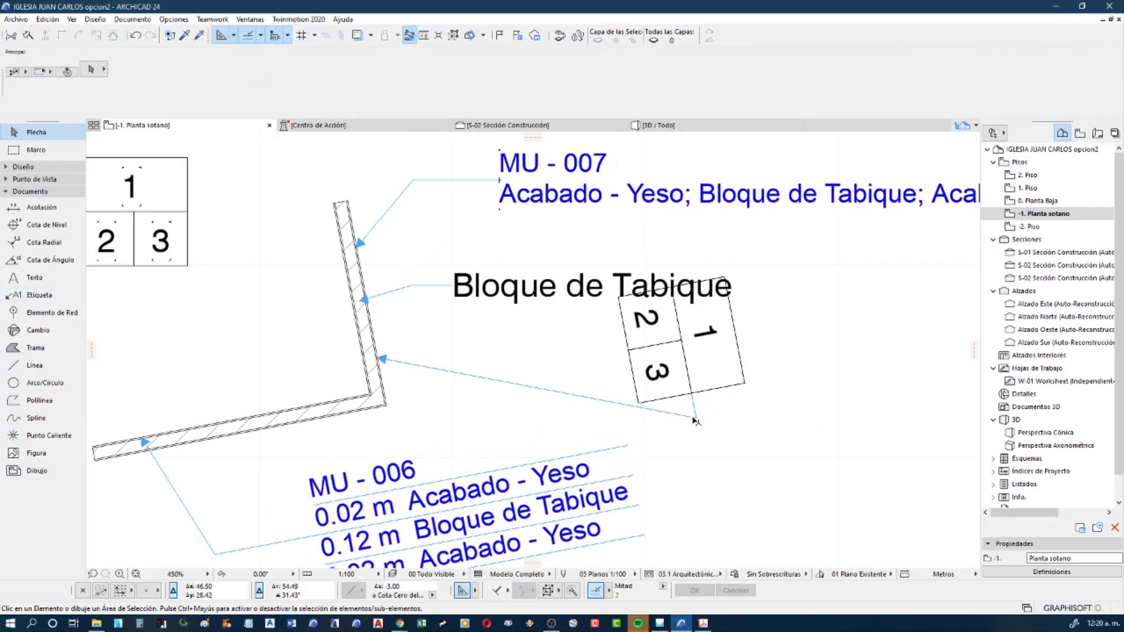
left_click_drag(703, 390, 762, 392)
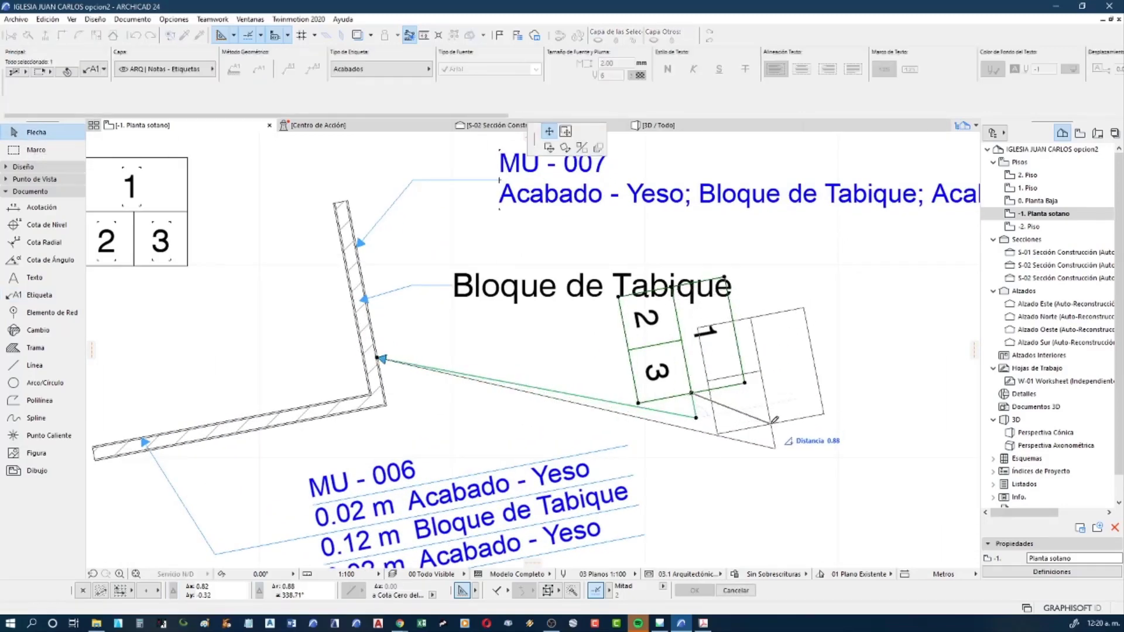
middle_click_drag(576, 384, 582, 368)
left_click(582, 368)
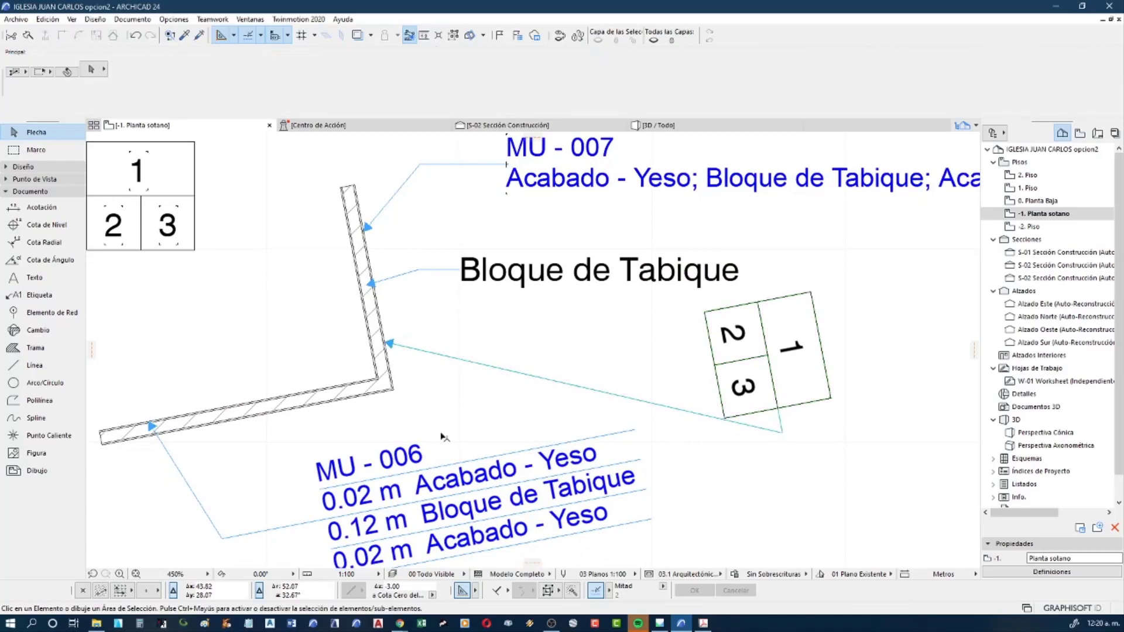
scroll(608, 325, "down", 2)
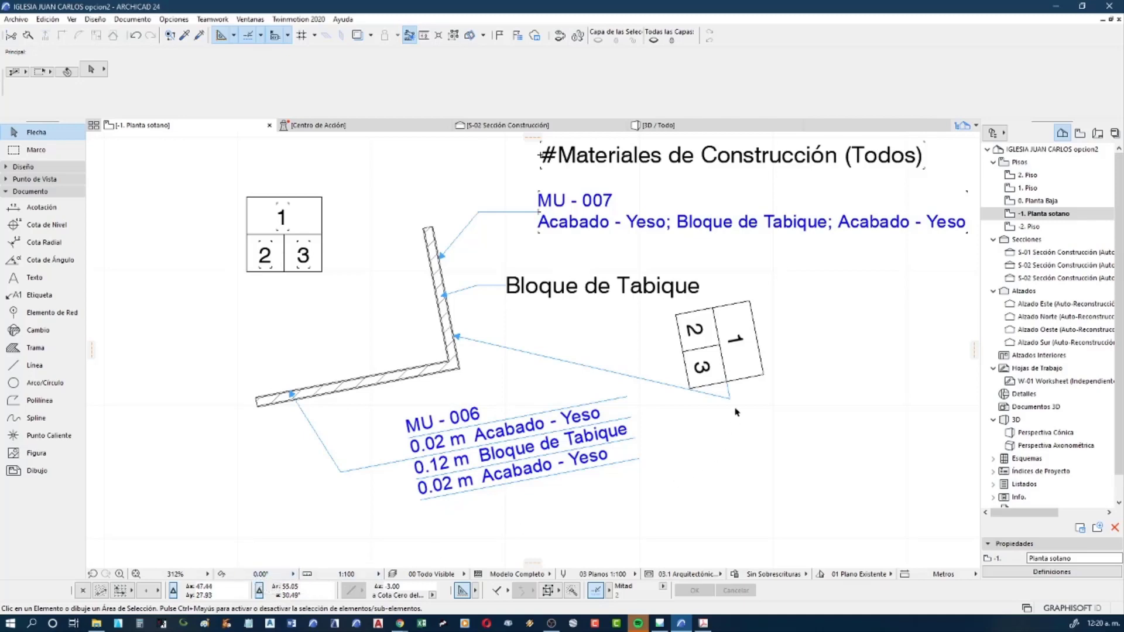
Set the 1-2-3 label's Symbol Label orientation to Horizontal
left_click(726, 387)
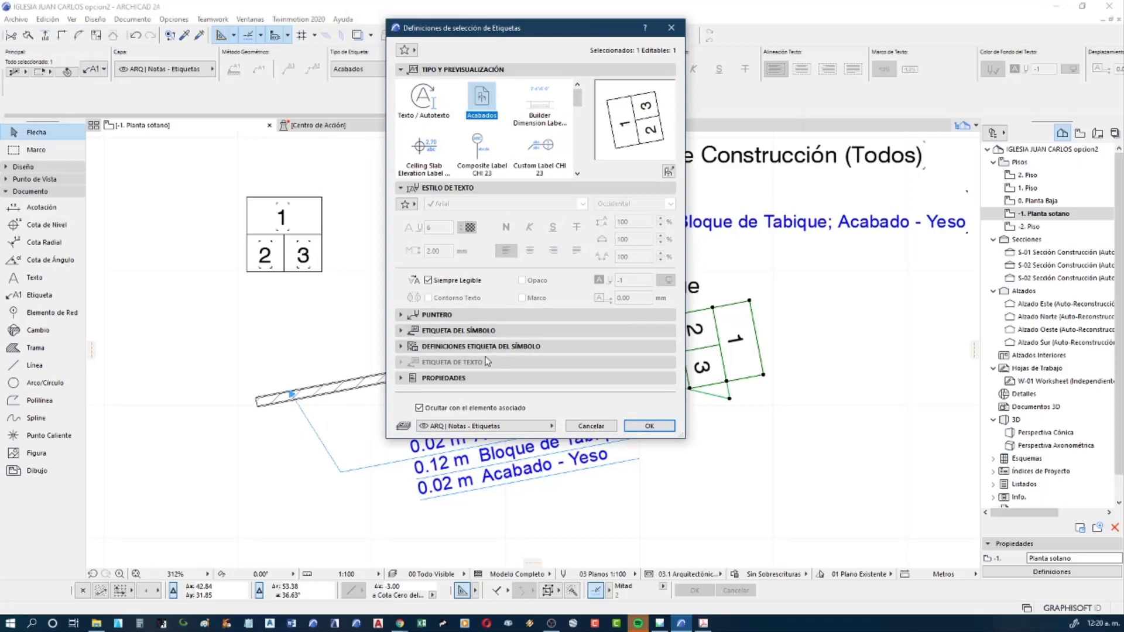
left_click(482, 345)
left_click(482, 343)
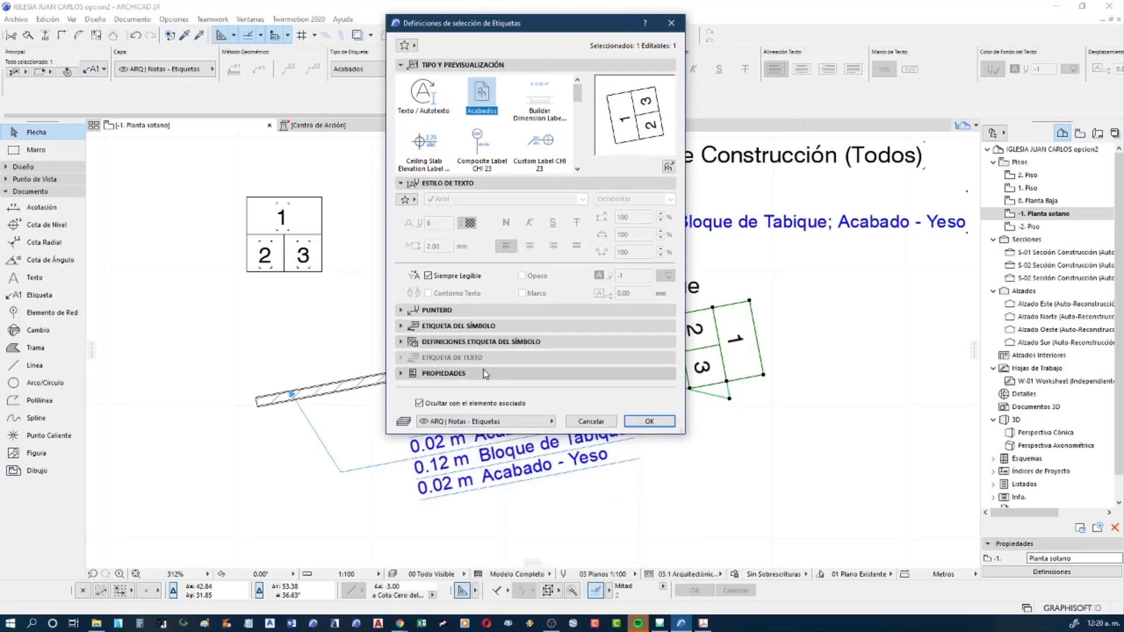
left_click(478, 326)
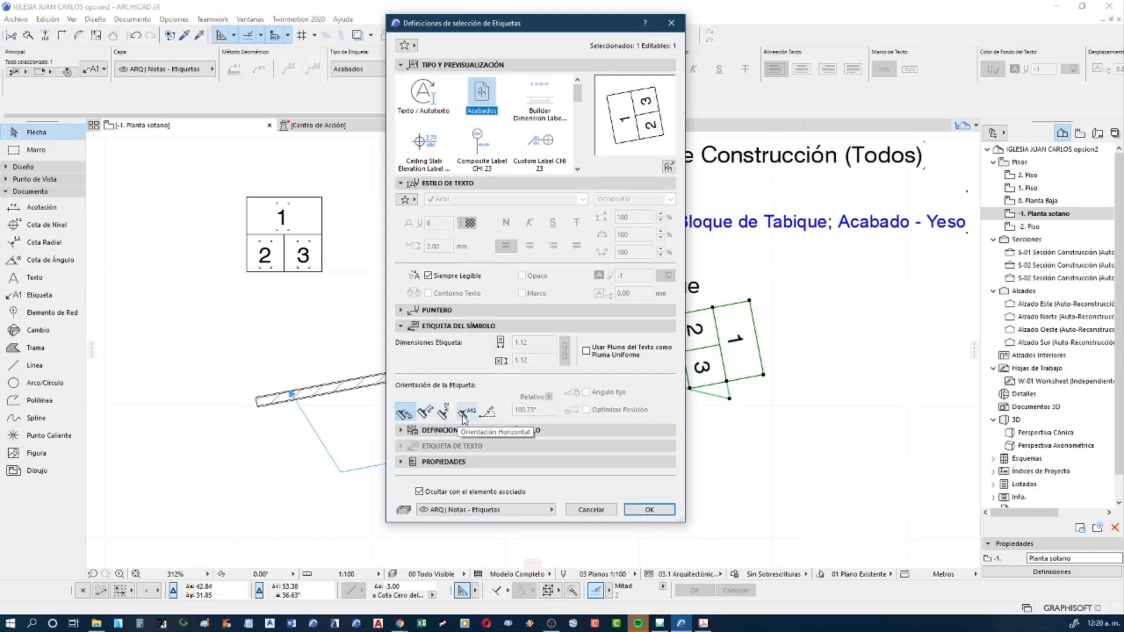
left_click(464, 416)
left_click(647, 509)
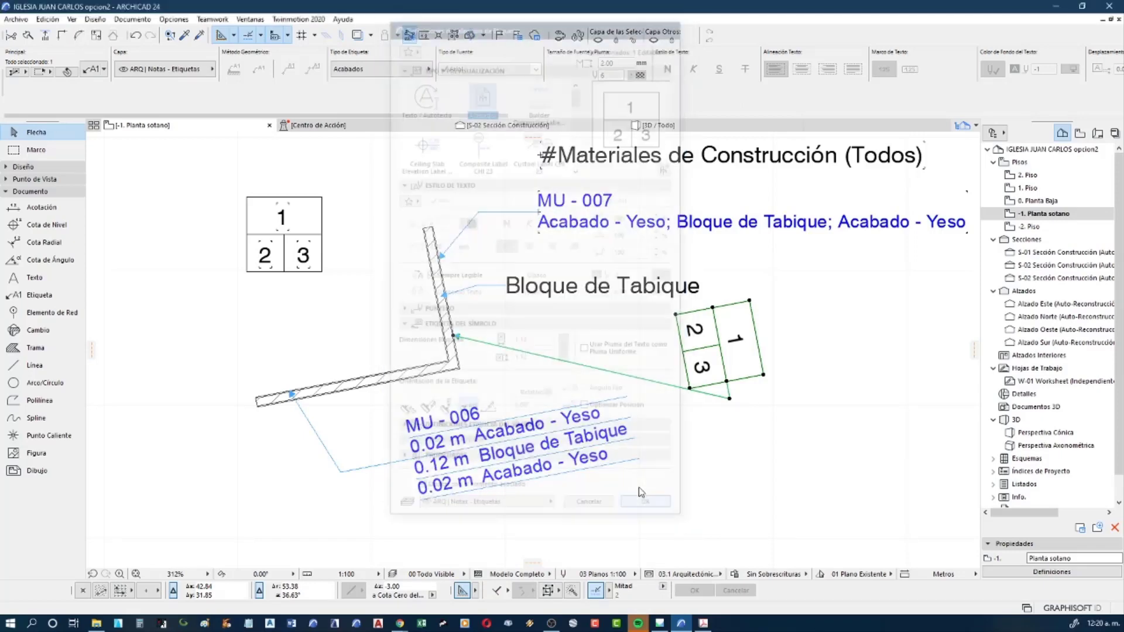
Move the 1-2-3 label box closer to the wall
scroll(650, 433, "up", 1)
scroll(640, 401, "up", 1)
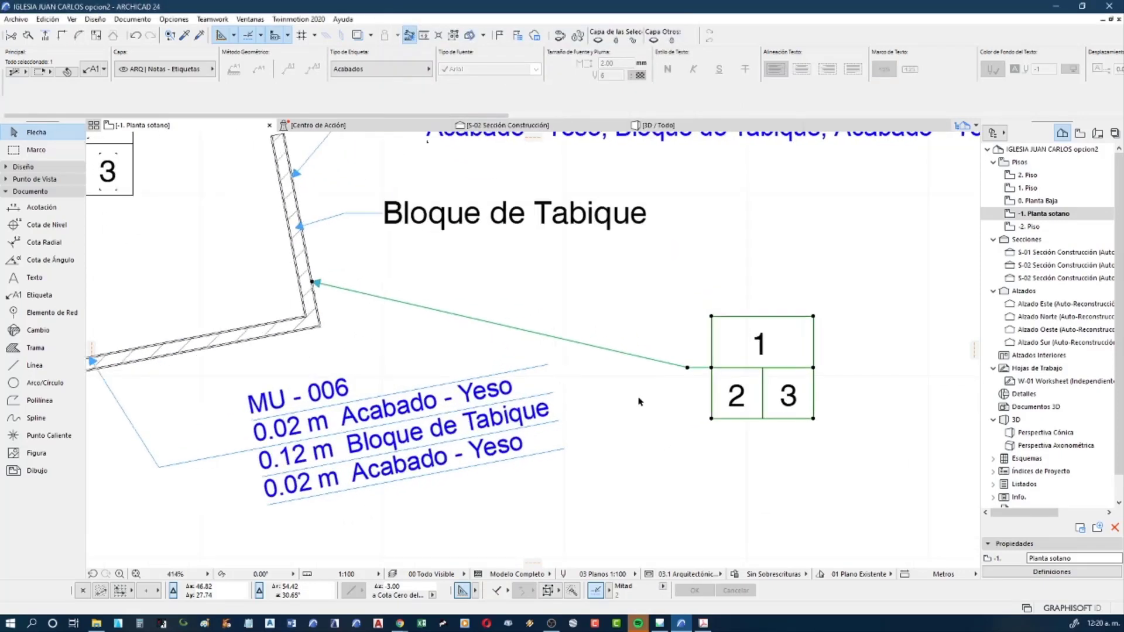
left_click_drag(715, 367, 676, 366)
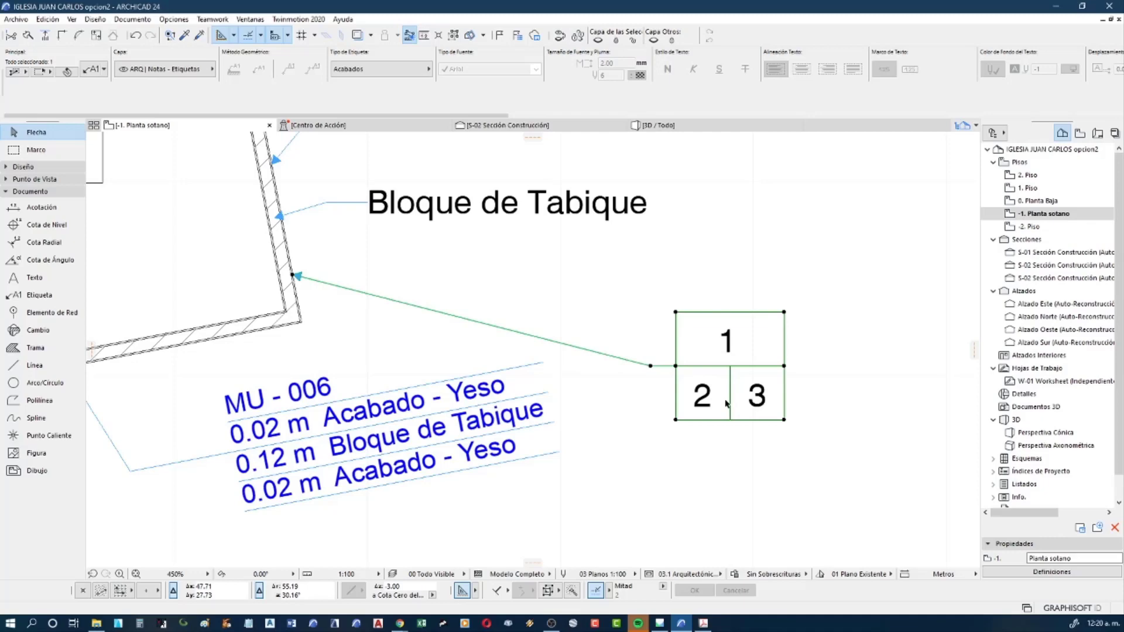
middle_click_drag(702, 414, 629, 406)
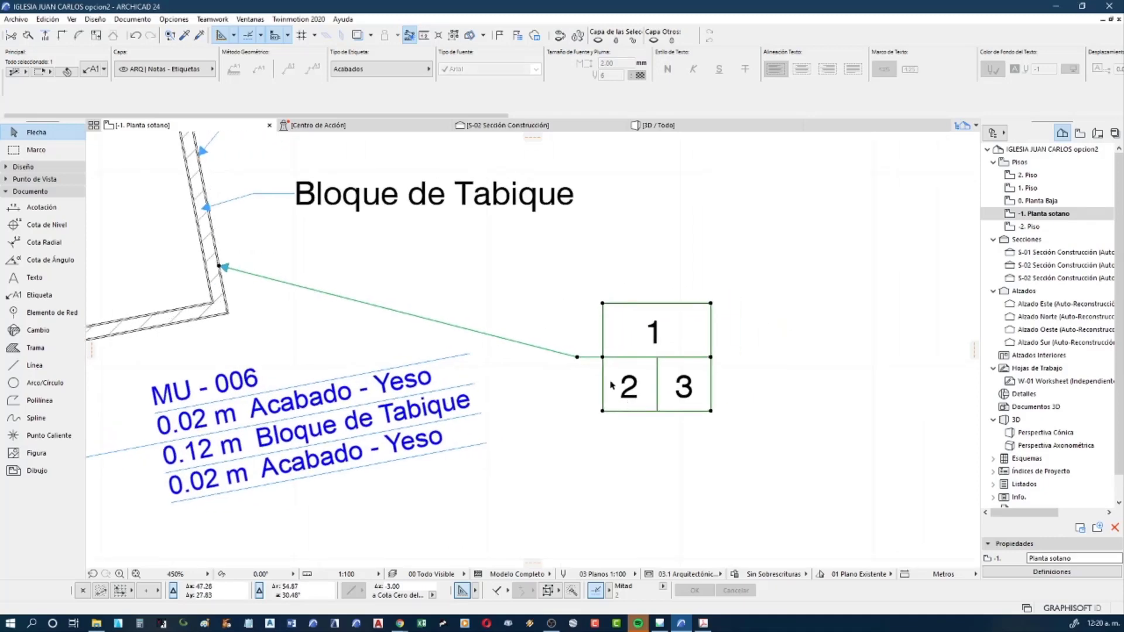
middle_click_drag(584, 381, 706, 365)
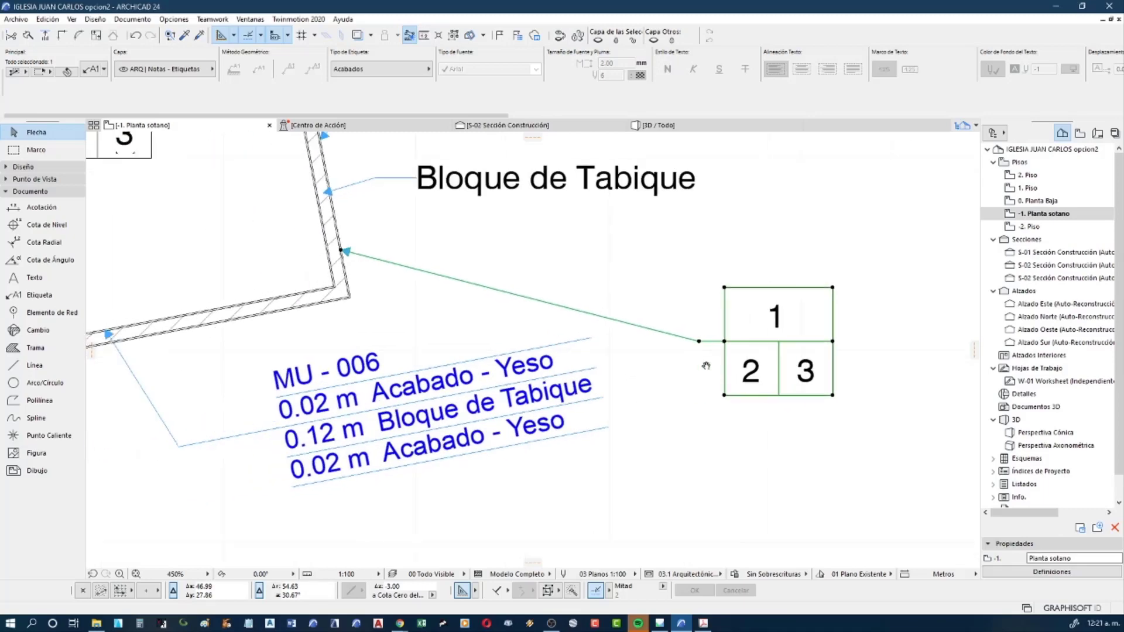
scroll(544, 364, "down", 2)
scroll(544, 363, "down", 2)
Move the MU-006 label lower and to the left, then reselect the 1-2-3 label
left_click(361, 420)
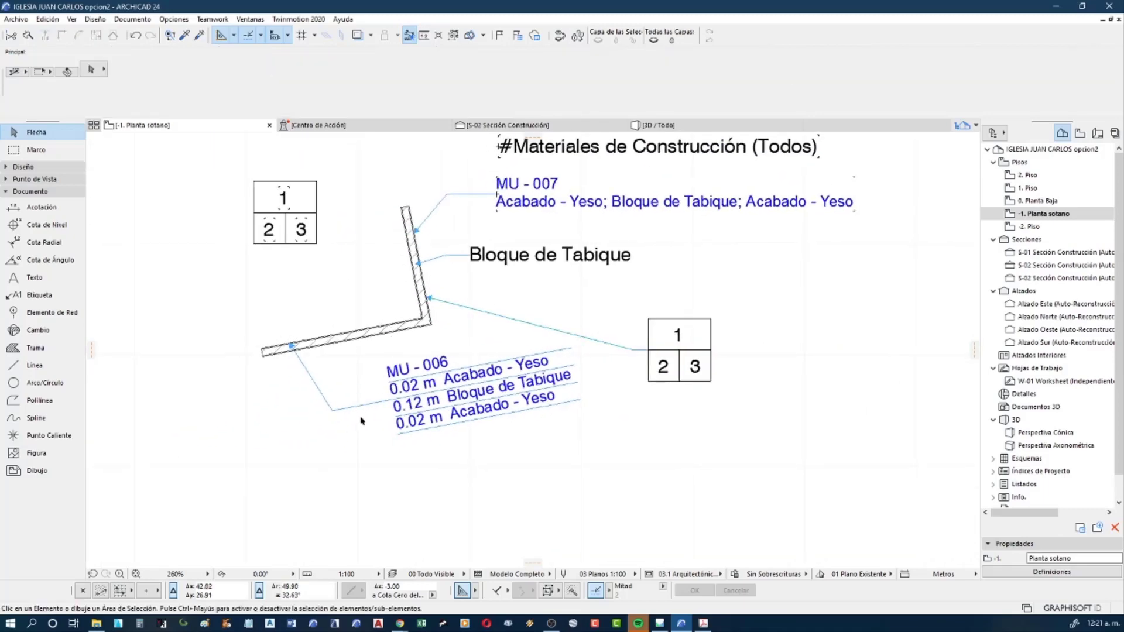
left_click_drag(361, 420, 302, 402)
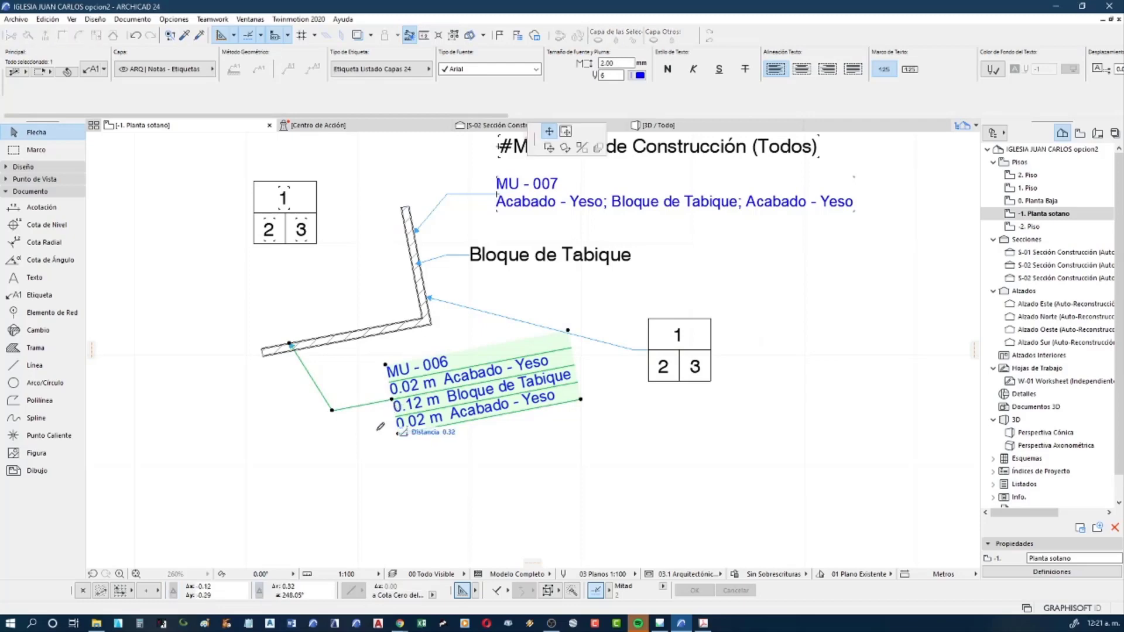
left_click_drag(379, 427, 306, 491)
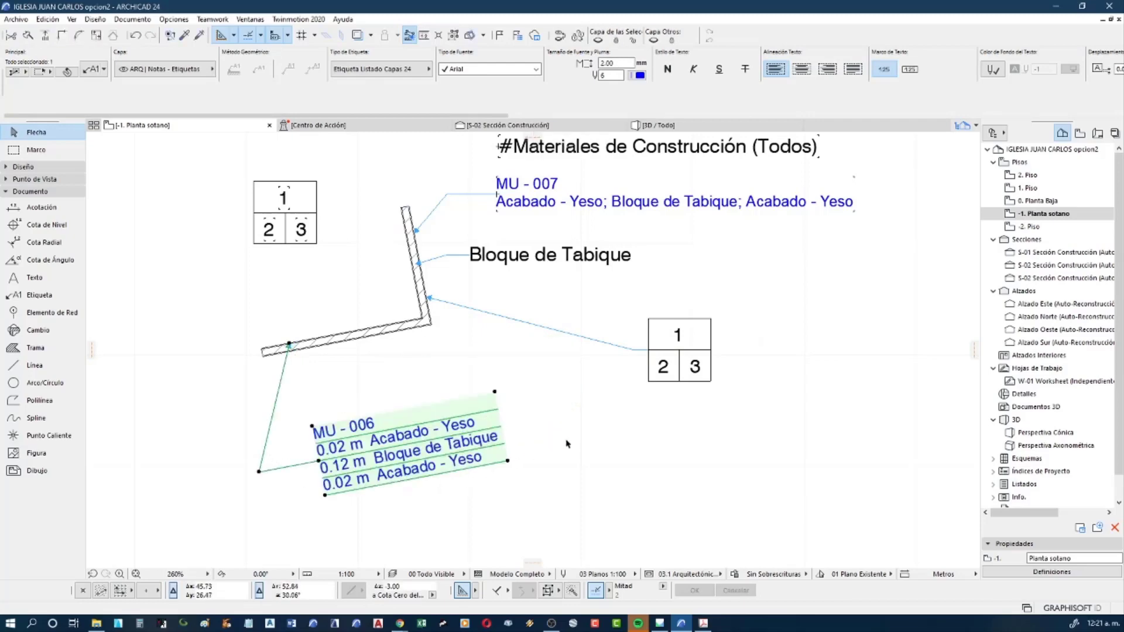
left_click(566, 443)
scroll(535, 432, "up", 1)
scroll(552, 441, "up", 2)
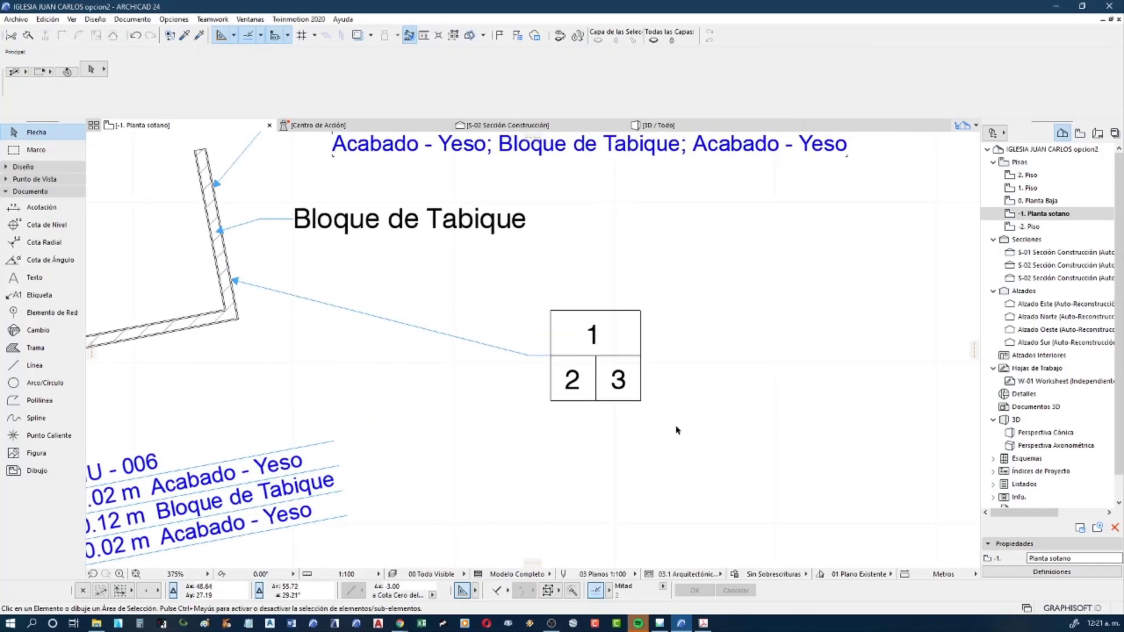
left_click_drag(736, 428, 466, 268)
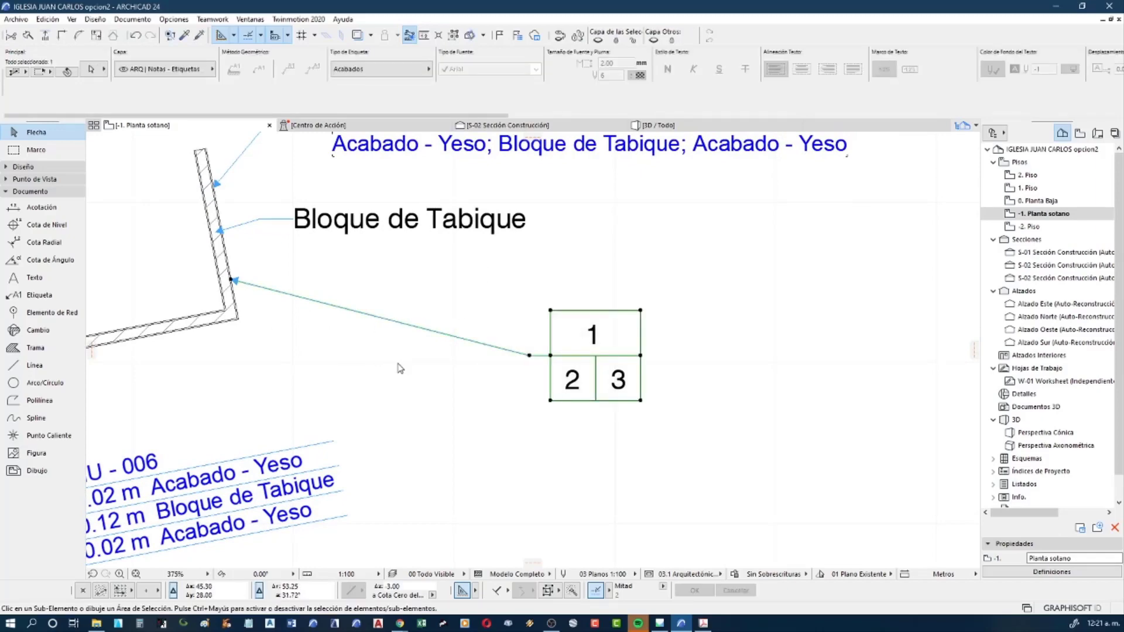
Open the selected label's library part with Ctrl+Shift+O and view its Master script
key("ctrl+shift+o")
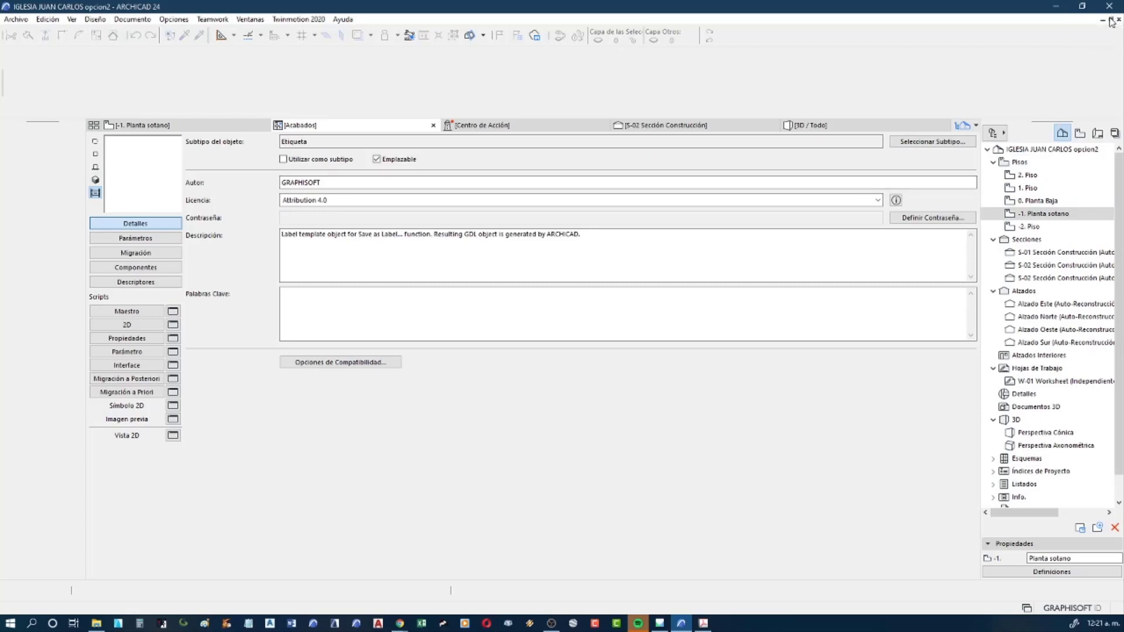
left_click(1110, 21)
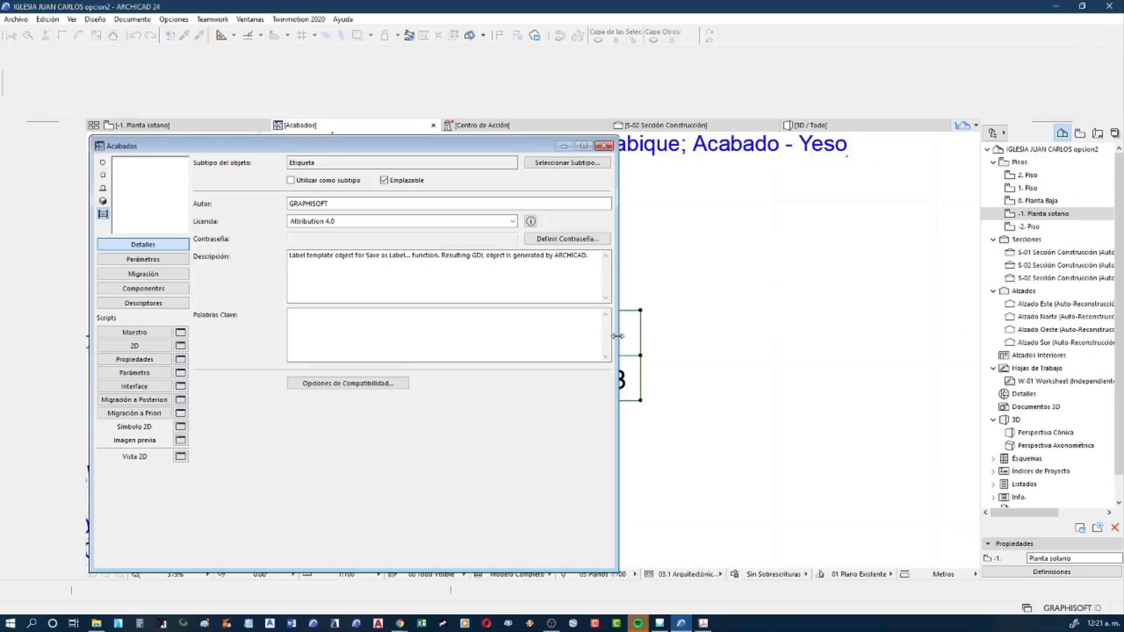
left_click(134, 332)
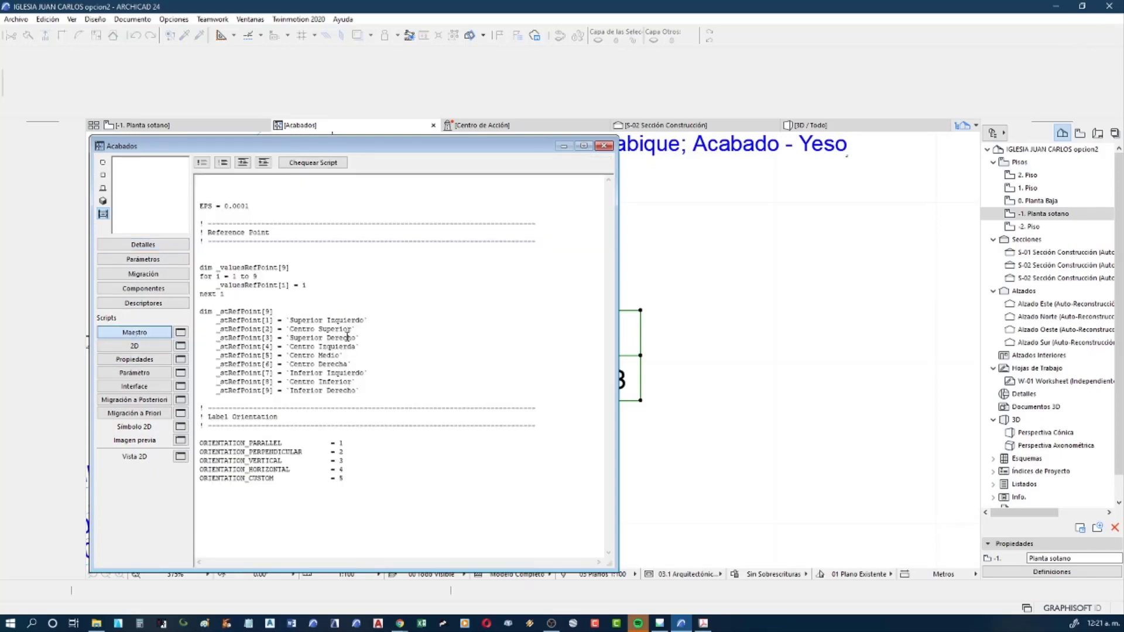
left_click_drag(367, 484, 194, 182)
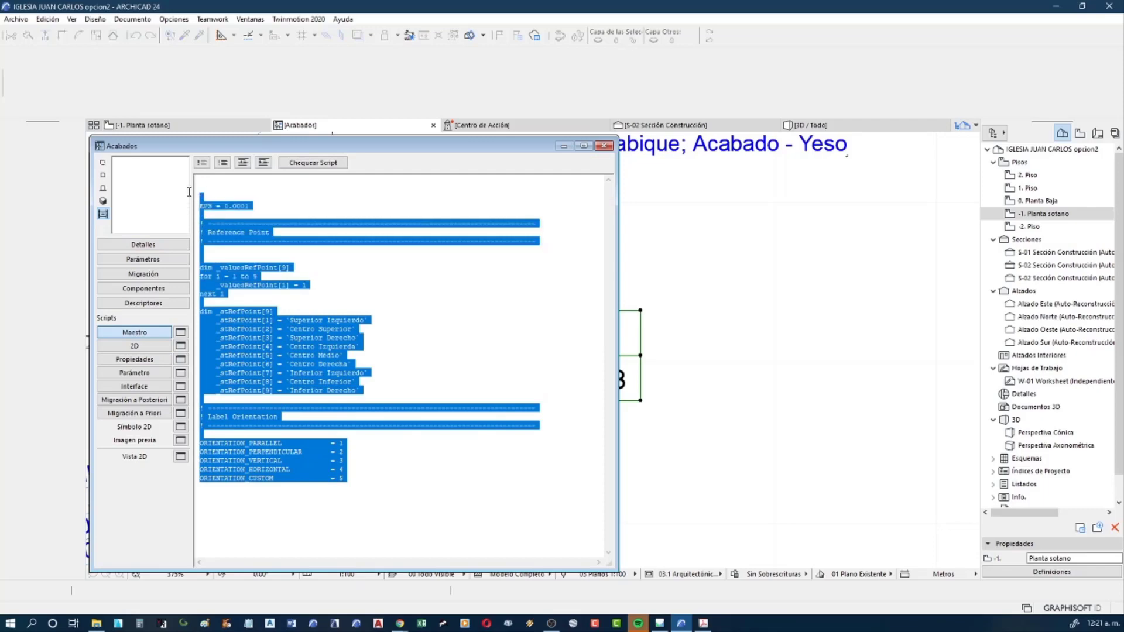
left_click(353, 294)
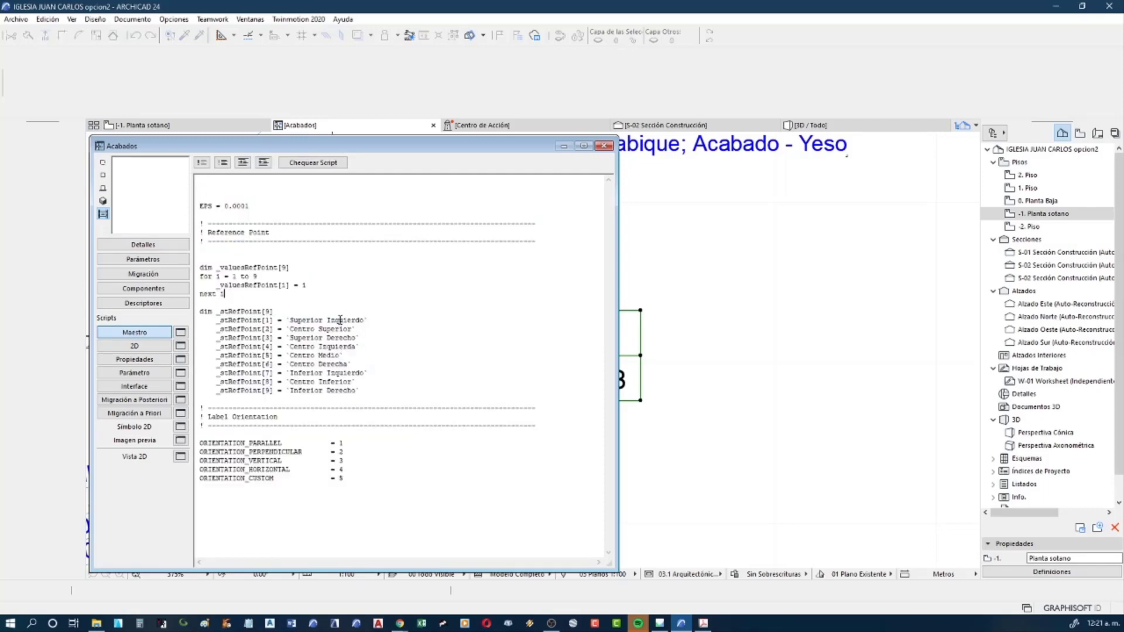
Browse the 2D, Properties, Parameter and Interface scripts, then return to the Master script
left_click(150, 351)
scroll(268, 428, "down", 5)
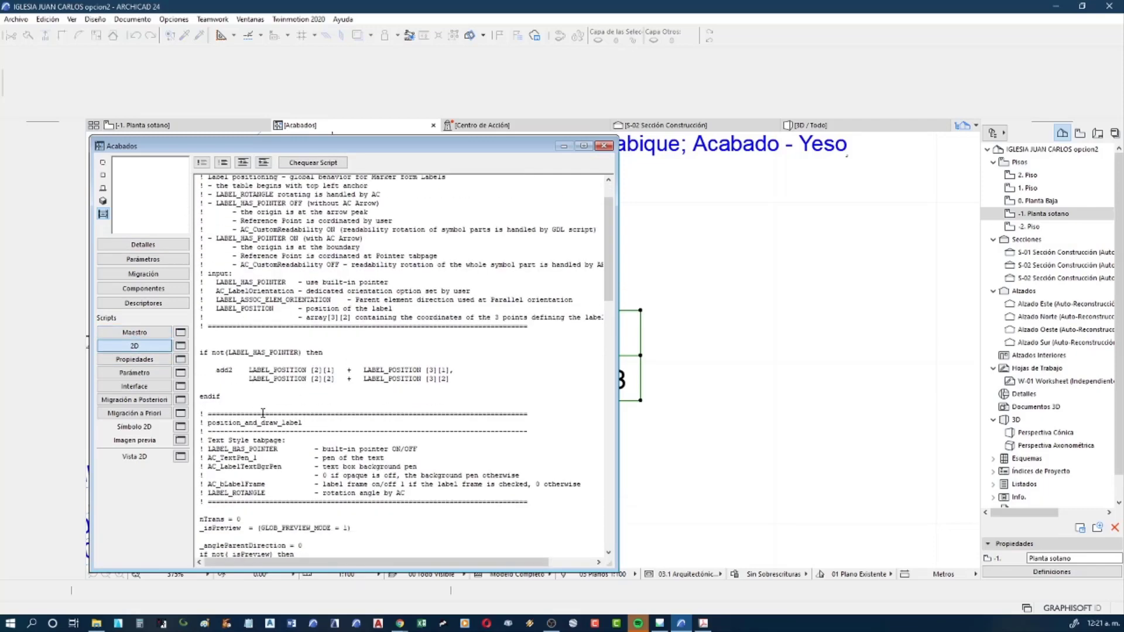
scroll(267, 428, "down", 5)
scroll(267, 428, "down", 5)
scroll(268, 428, "down", 5)
scroll(268, 427, "down", 5)
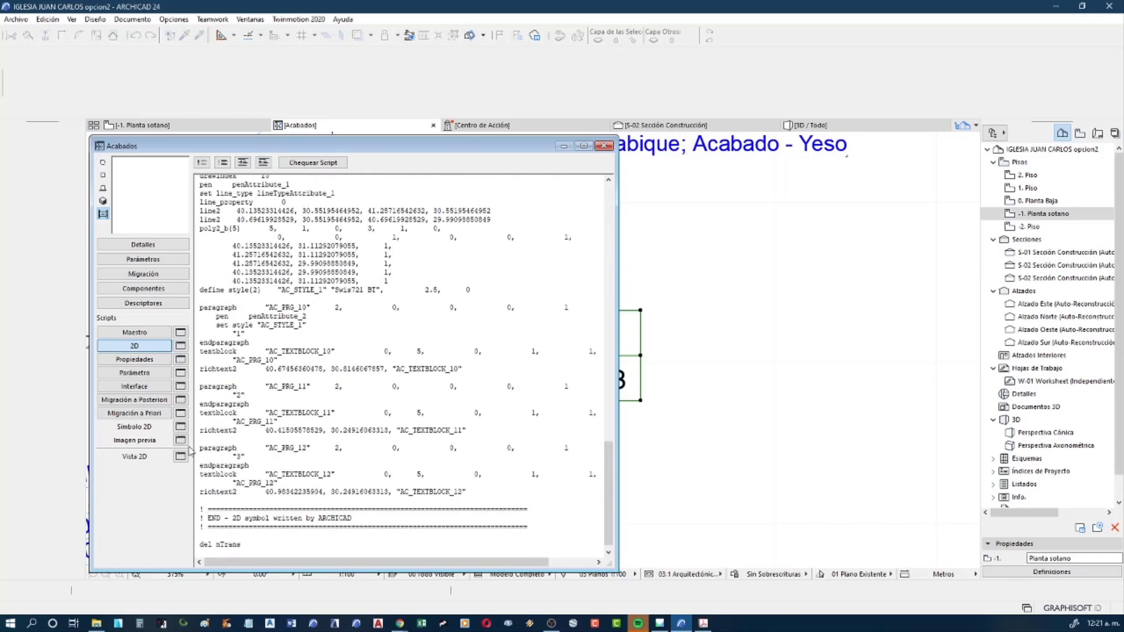
left_click(137, 363)
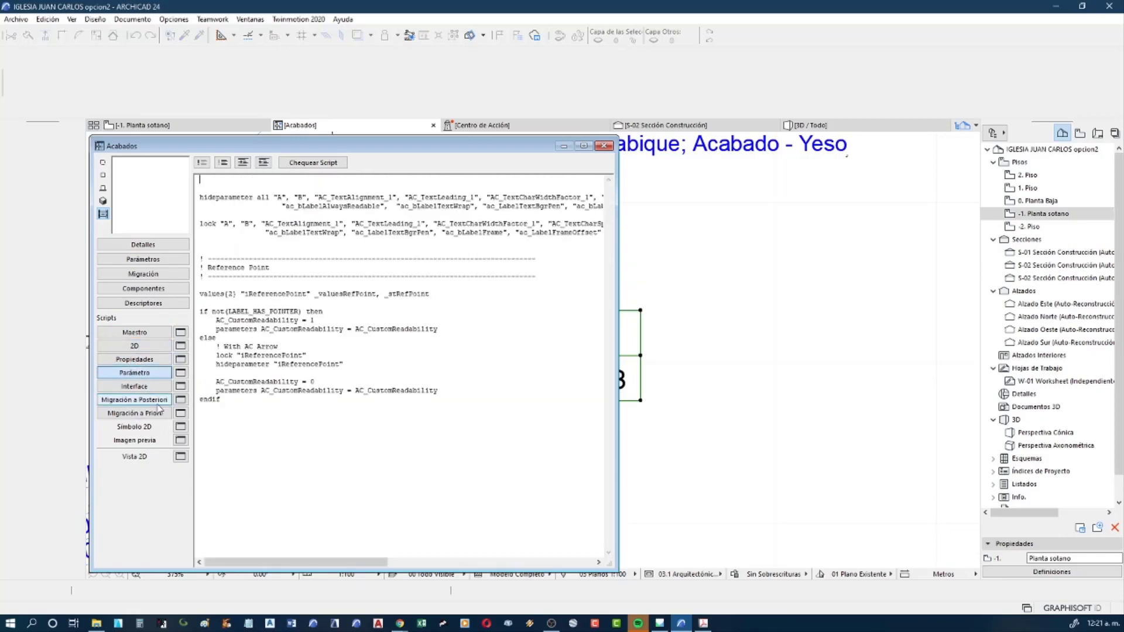
left_click(154, 387)
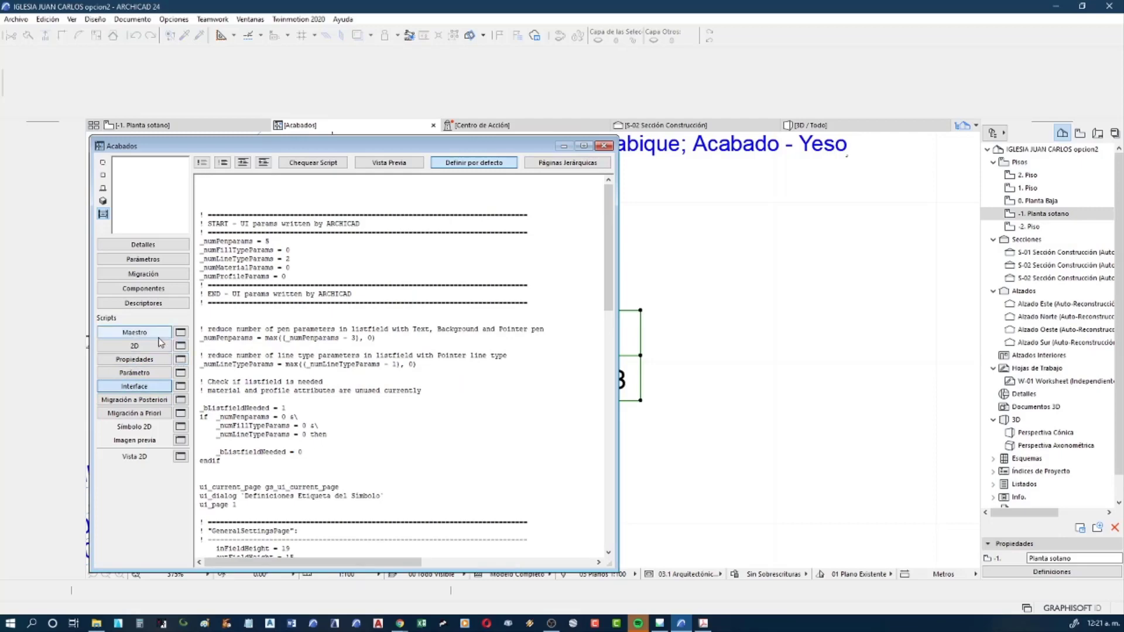
left_click(158, 338)
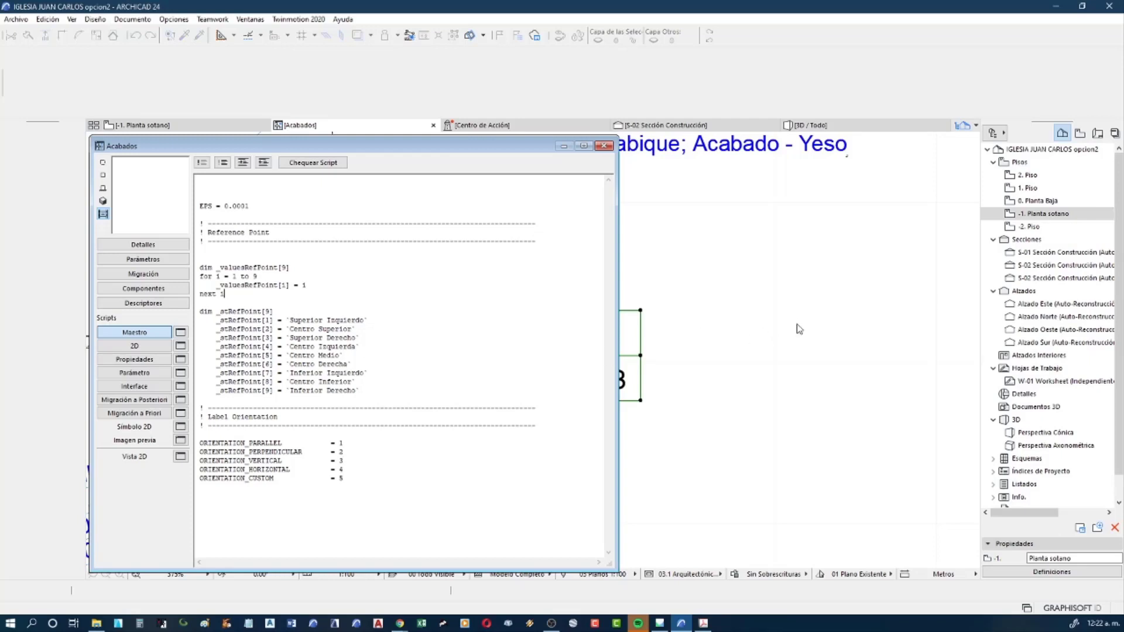
left_click(343, 20)
mouse_move(372, 65)
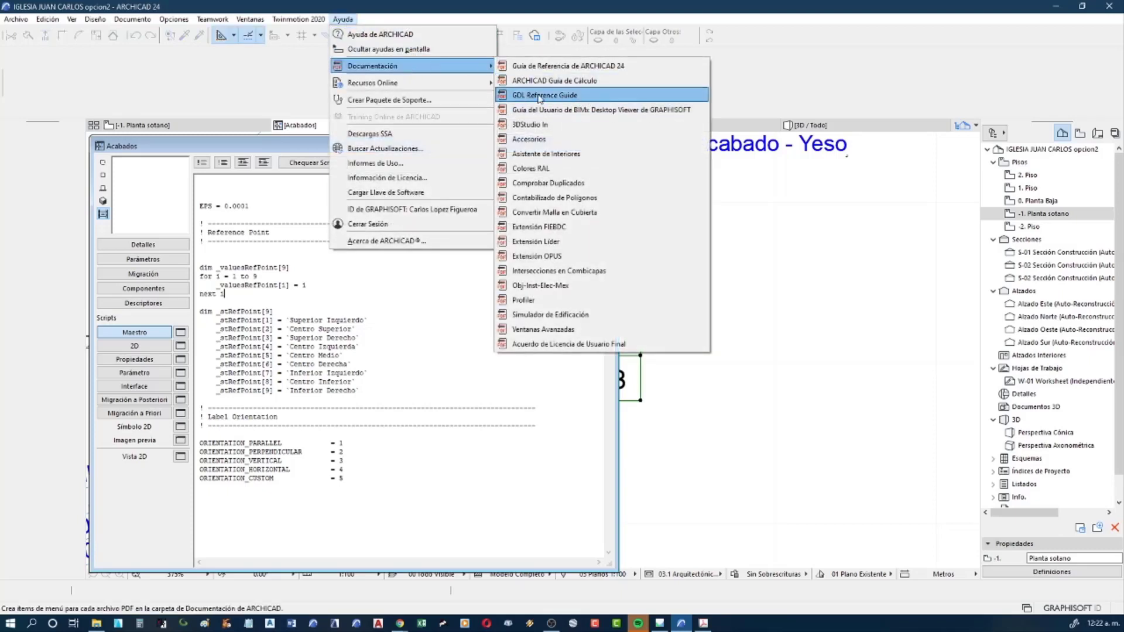
Open the GDL Reference Guide maximized at 155% on page 356, WALL_SKINS_PARAMS
left_click(518, 97)
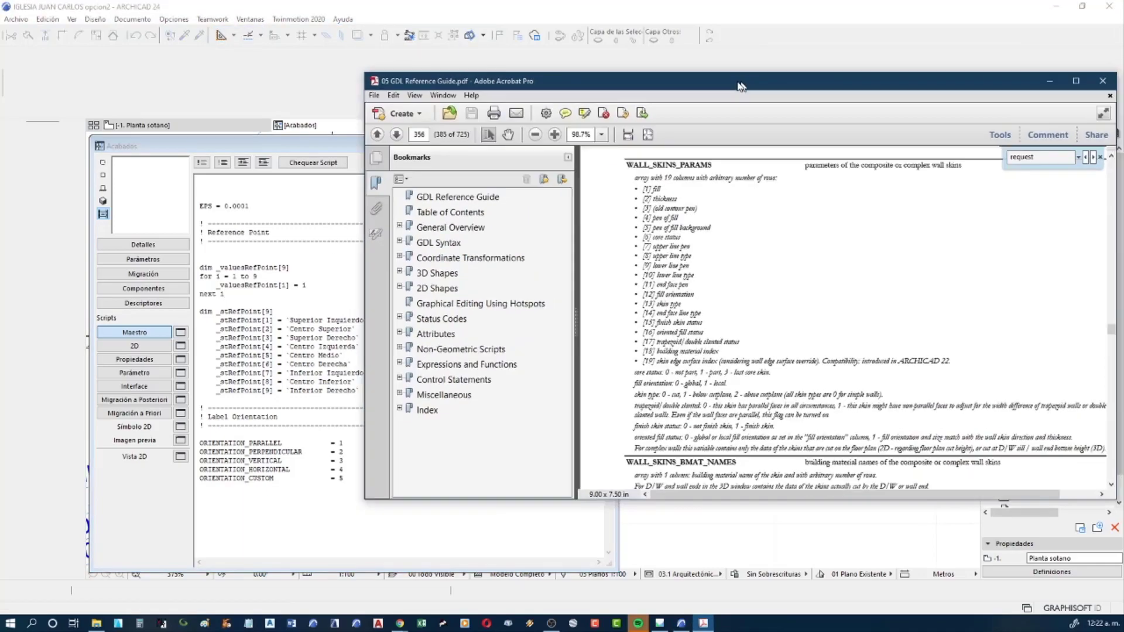
left_click_drag(737, 80, 576, 81)
double_click(575, 82)
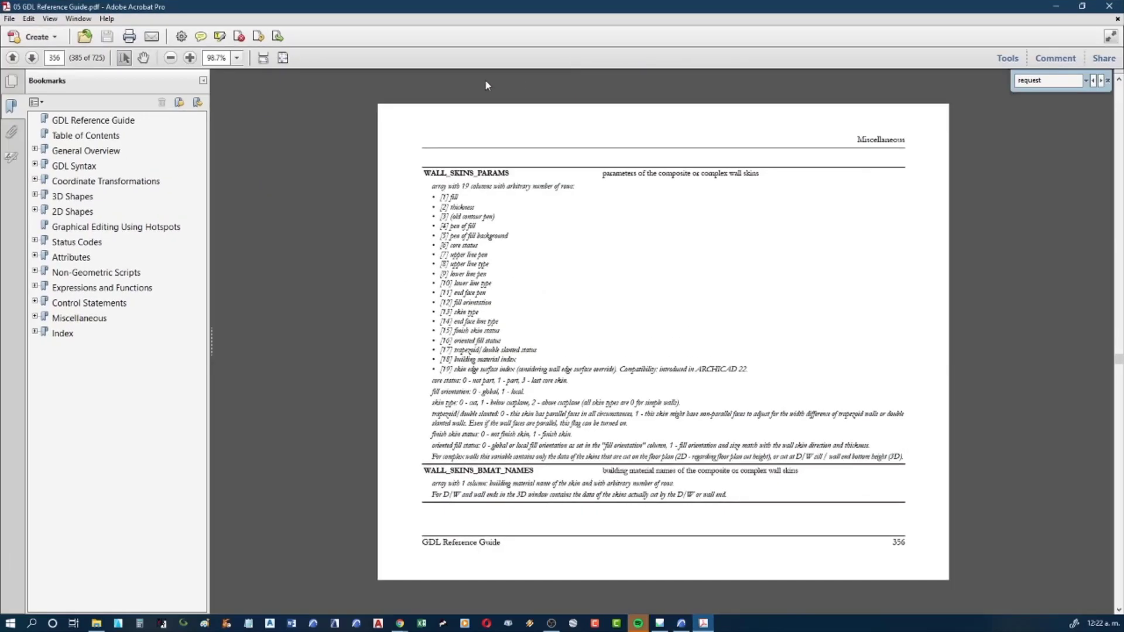
left_click(55, 58)
scroll(488, 204, "up", 1, "ctrl")
scroll(488, 204, "up", 1, "ctrl")
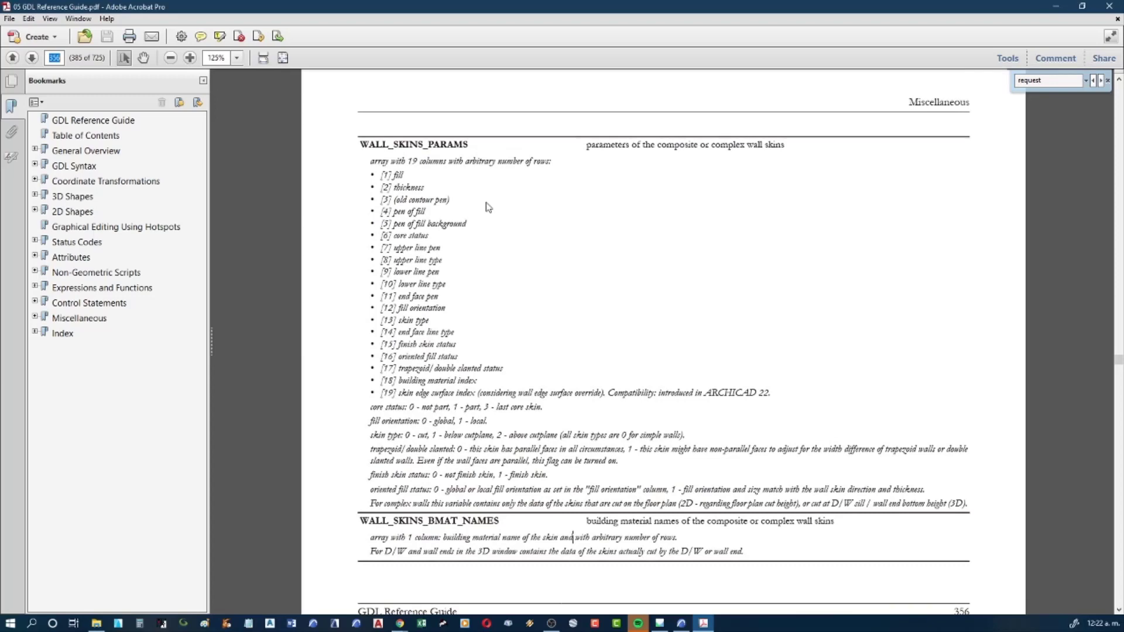
scroll(488, 207, "up", 1, "ctrl")
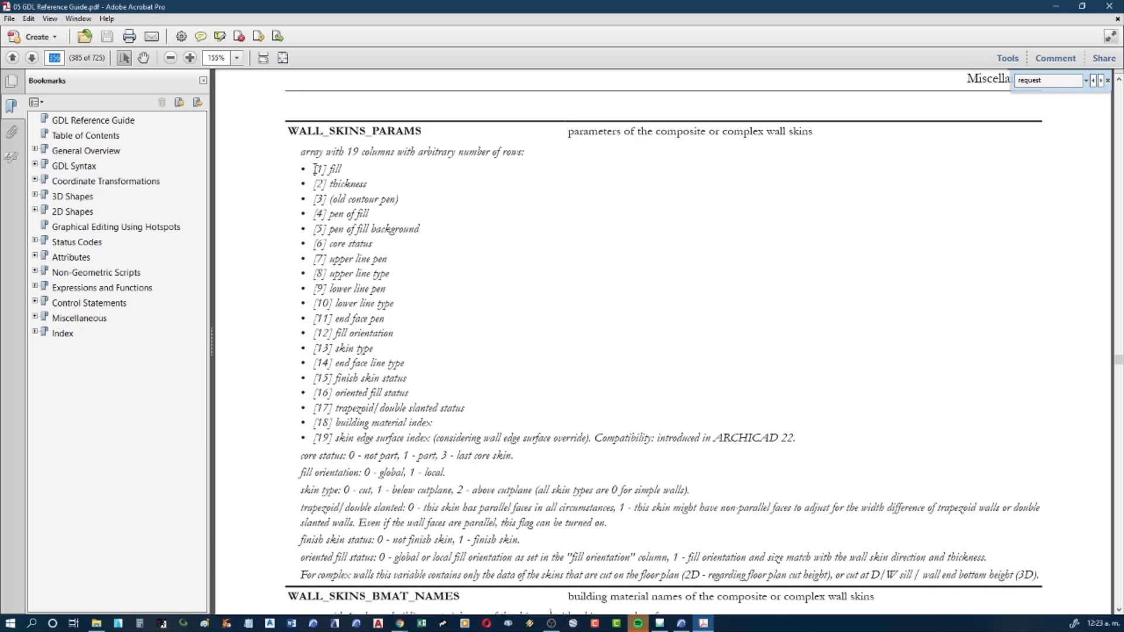
Highlight the fill, old contour pen and pen of fill entries in the WALL_SKINS_PARAMS list
mouse_move(314, 169)
left_mouse_down()
mouse_move(341, 170)
mouse_move(346, 186)
left_mouse_up()
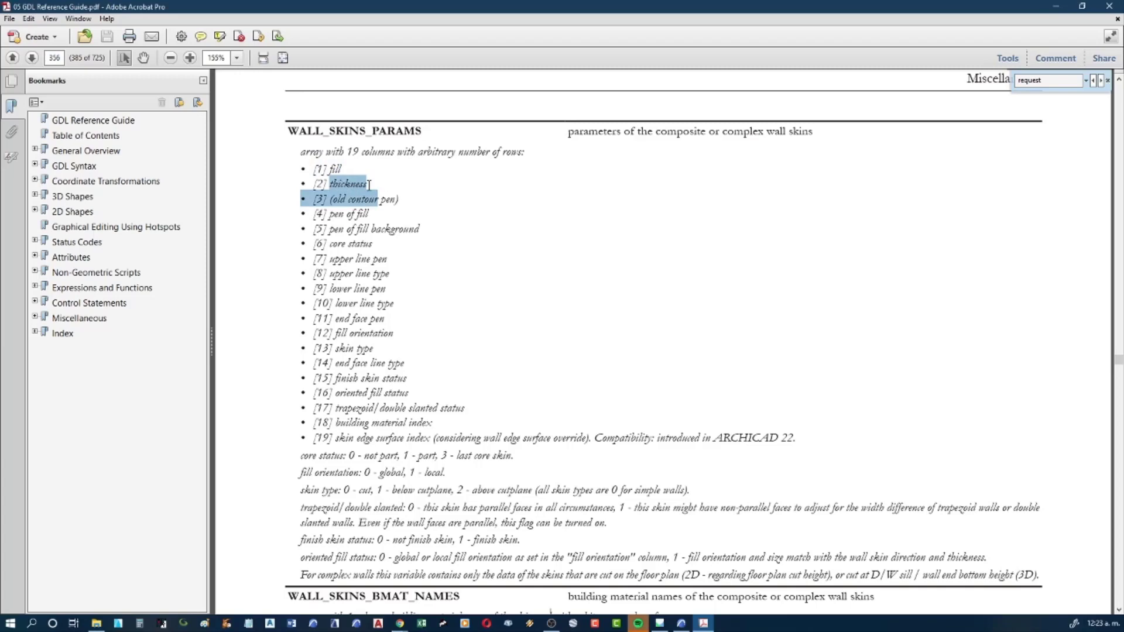
left_click(369, 185)
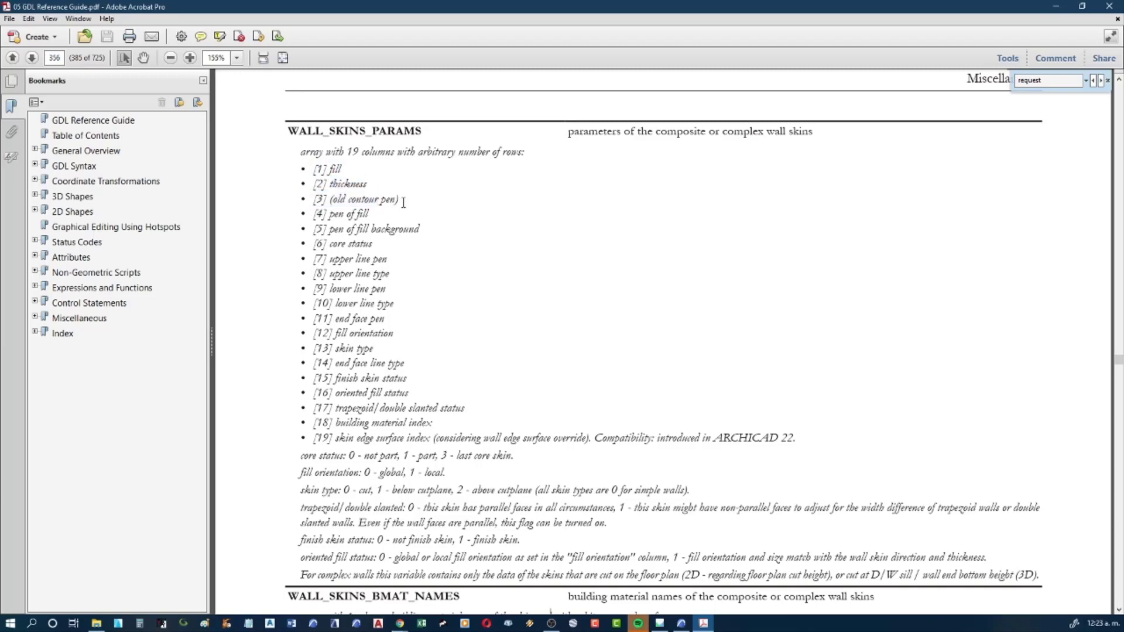
left_click_drag(399, 199, 331, 200)
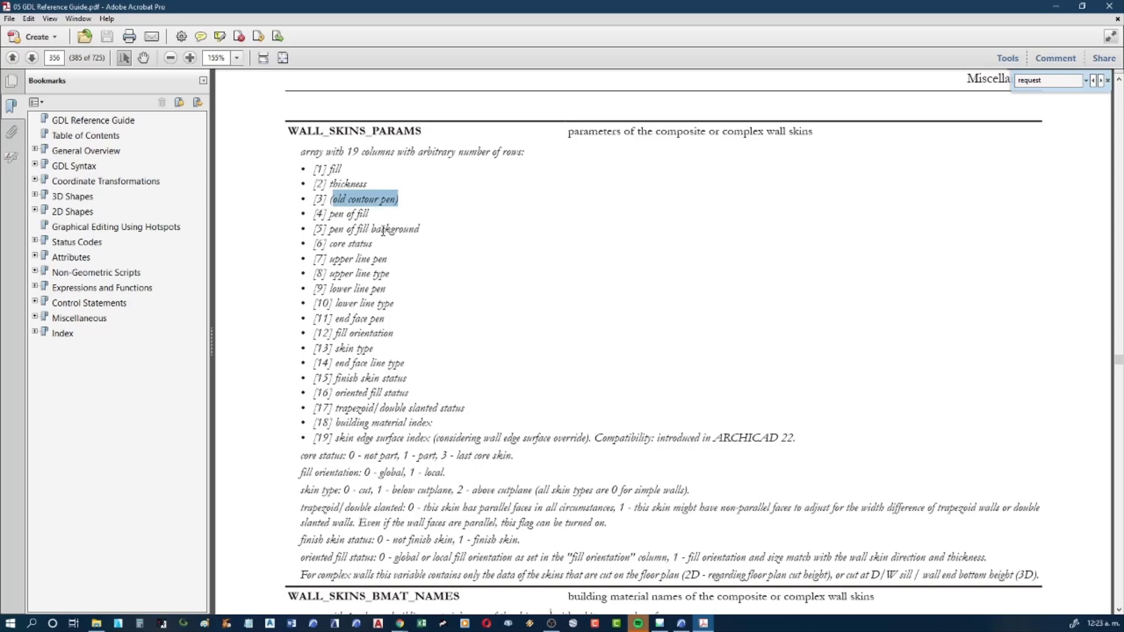
left_click_drag(377, 201, 336, 215)
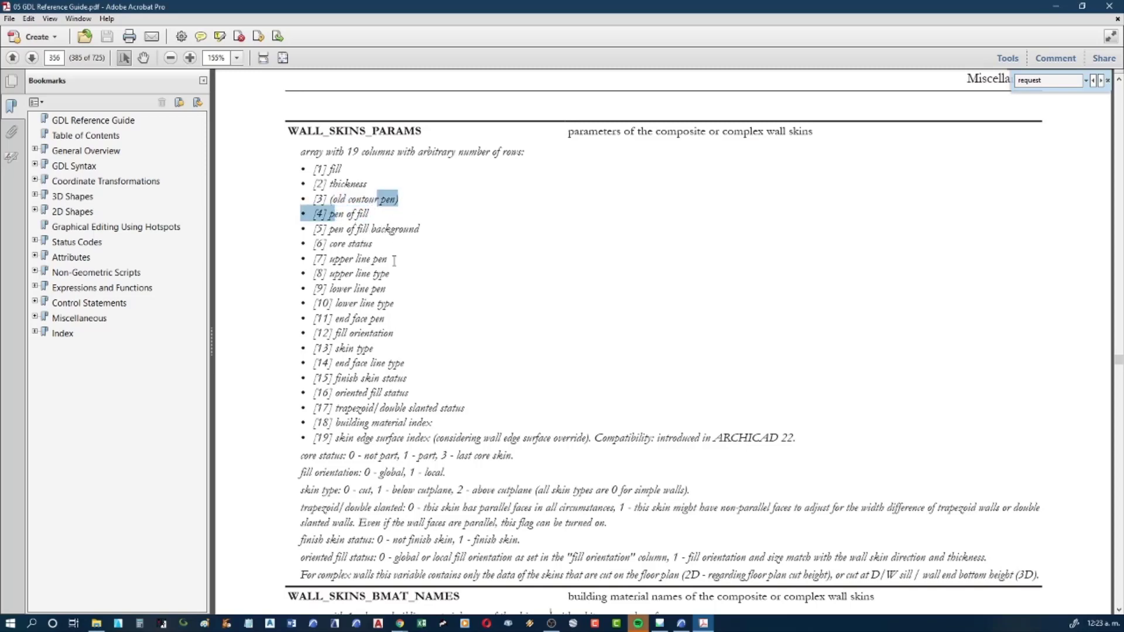
left_click(400, 292)
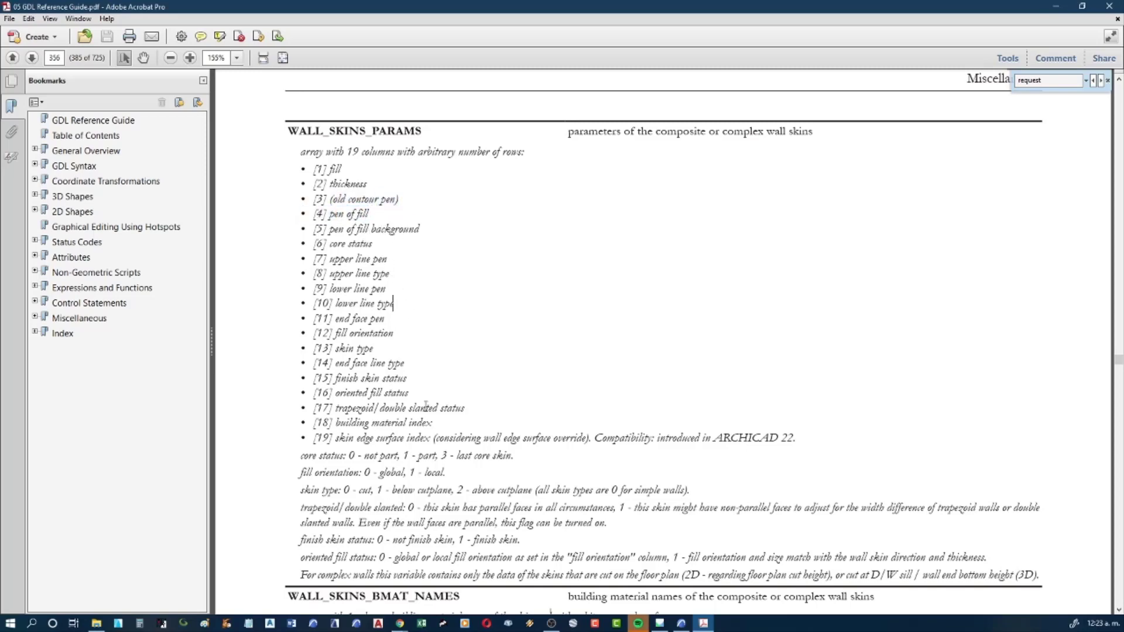
Highlight the building material index, skin edge surface index and column 19 entries, then minimize Acrobat
mouse_move(438, 425)
left_mouse_down()
mouse_move(404, 423)
mouse_move(417, 424)
left_mouse_up()
left_click(398, 422)
left_click_drag(427, 428, 433, 426)
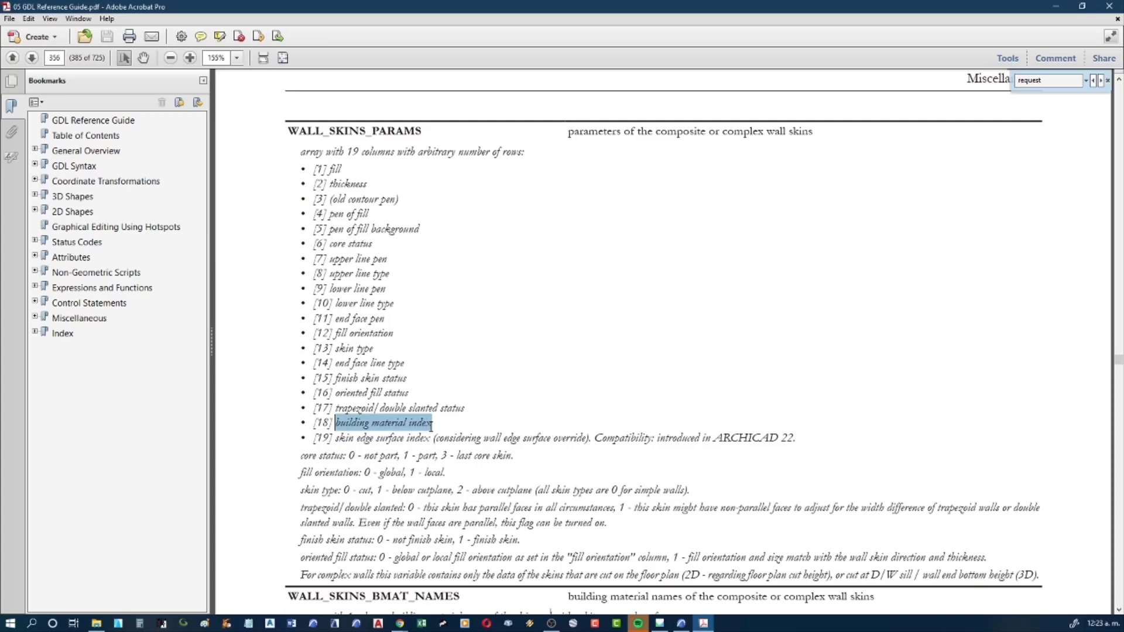
left_click_drag(336, 438, 430, 439)
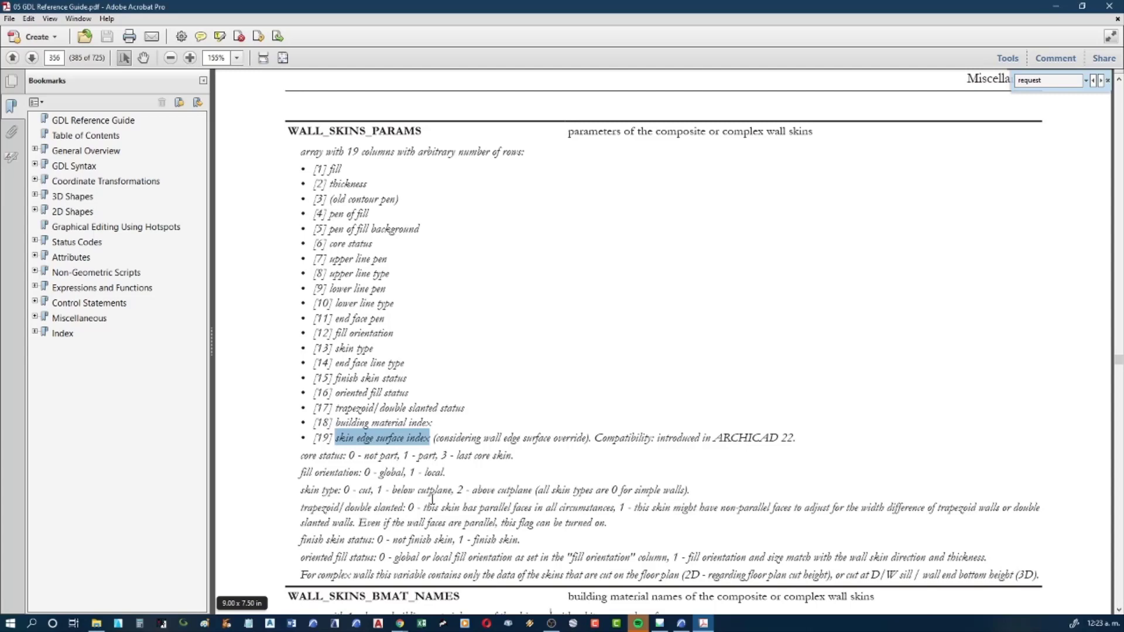
left_click_drag(315, 169, 332, 178)
left_click(330, 179)
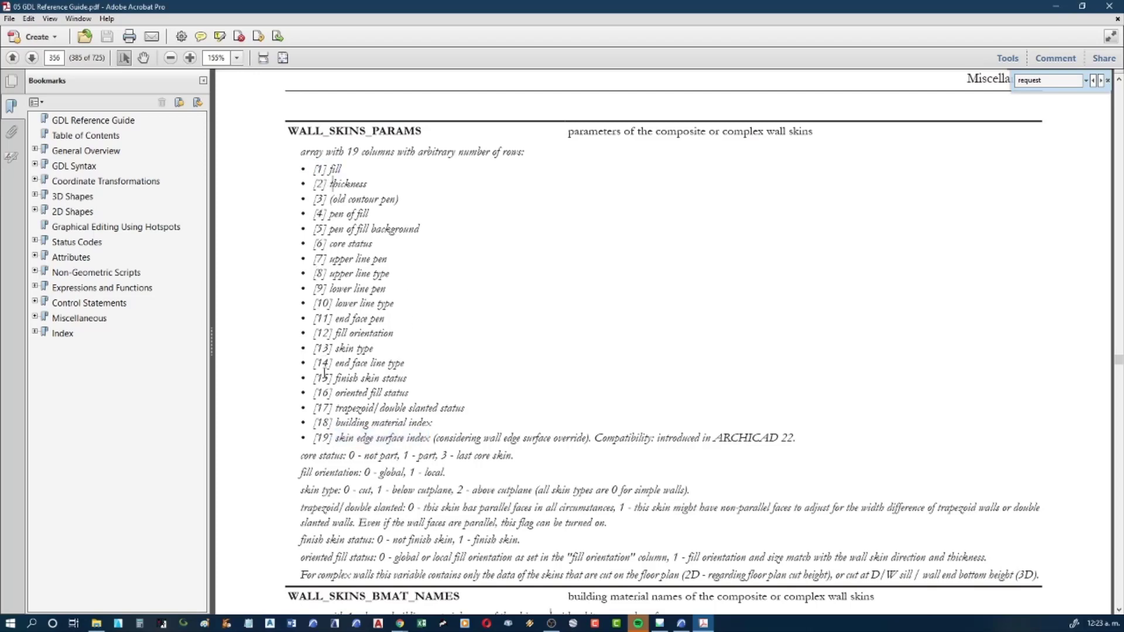
left_click_drag(313, 438, 335, 438)
left_click(1057, 8)
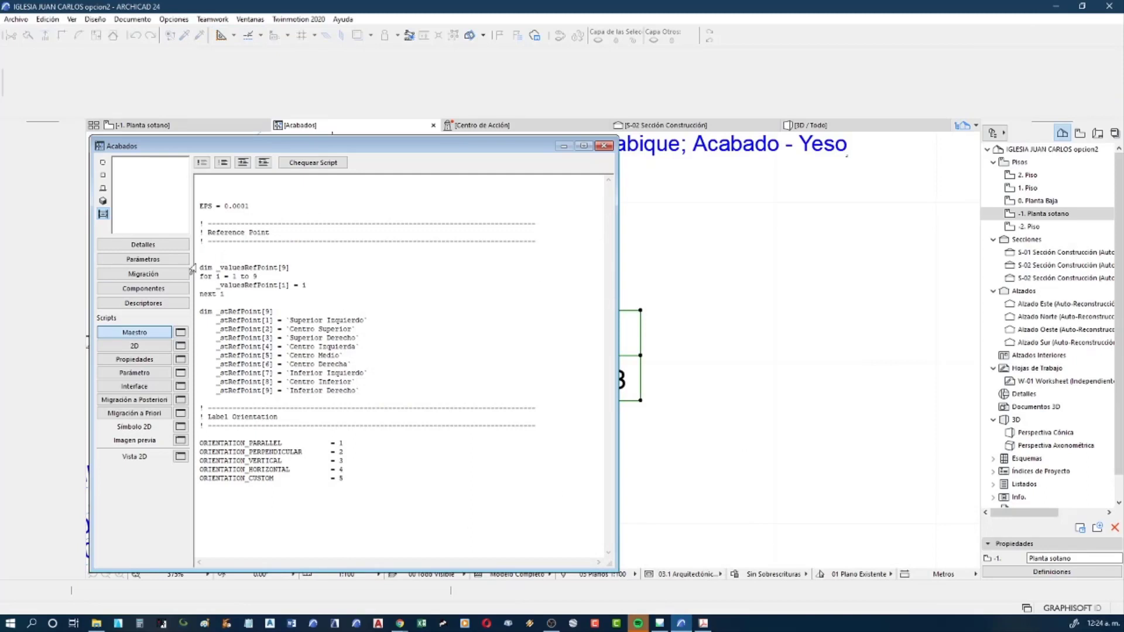
Add a length parameter Acabados_A after the last row, make it an array, and select its cell
left_click(162, 265)
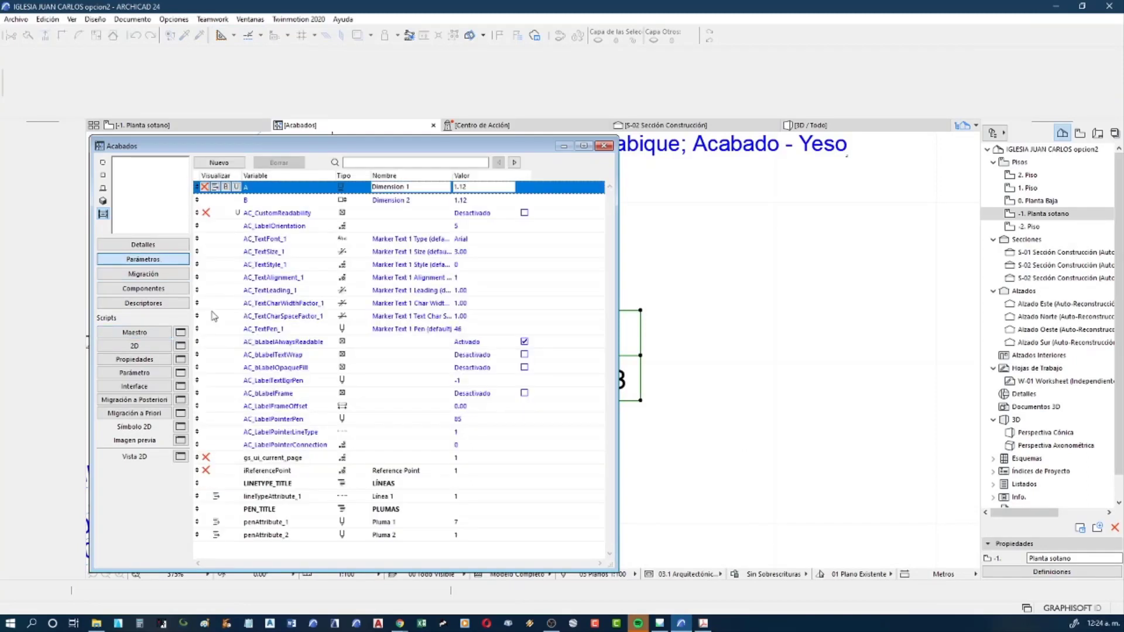
left_click(301, 535)
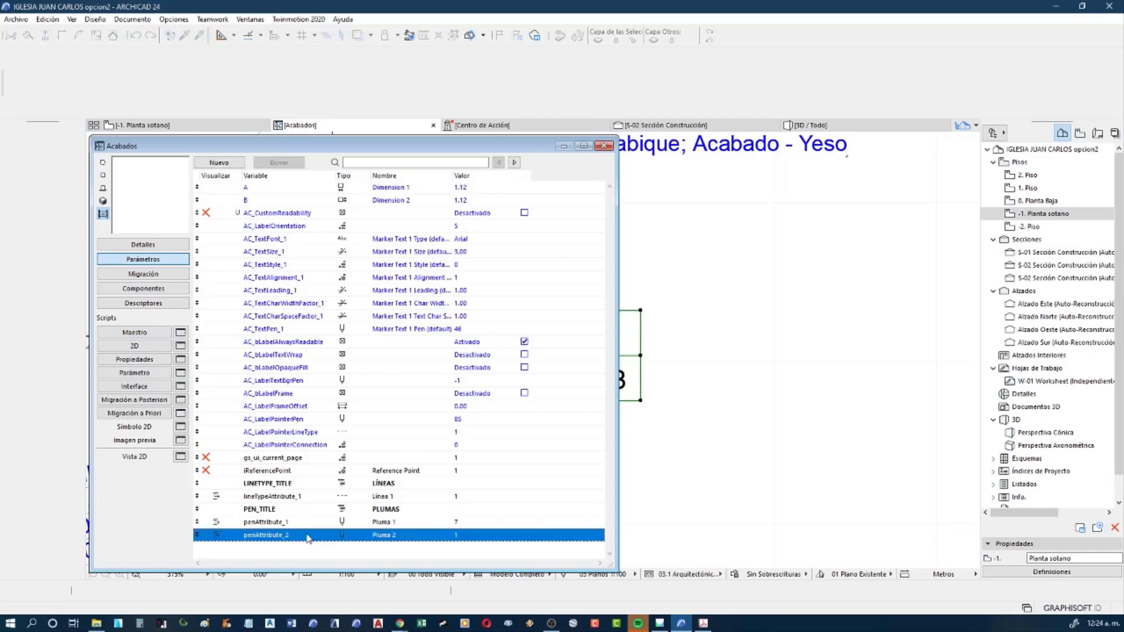
left_click(229, 165)
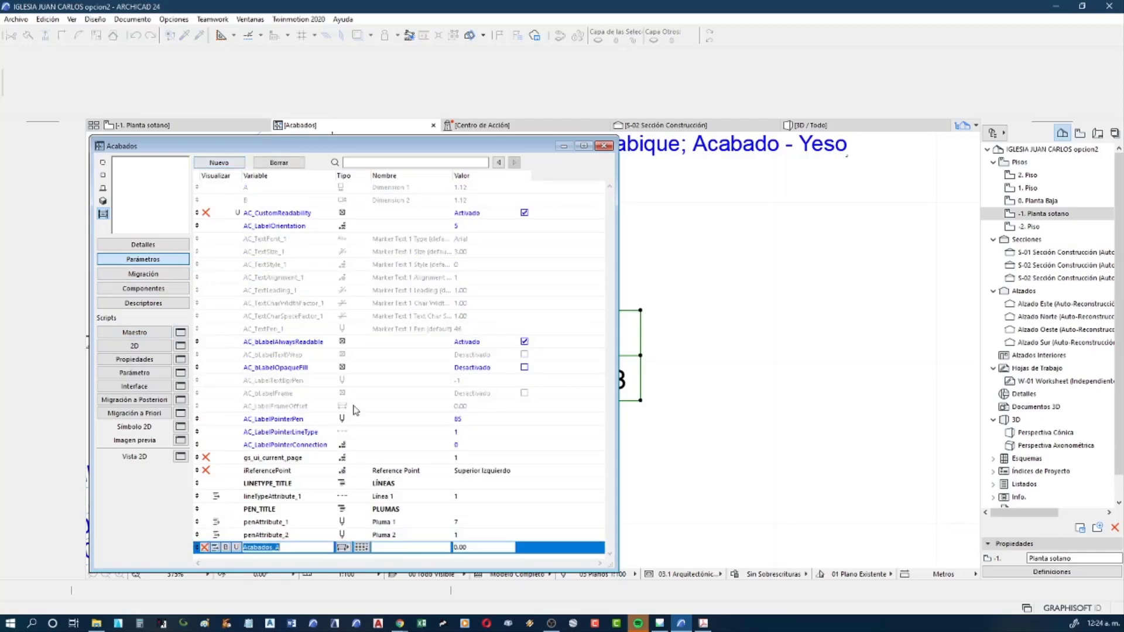
left_click(345, 549)
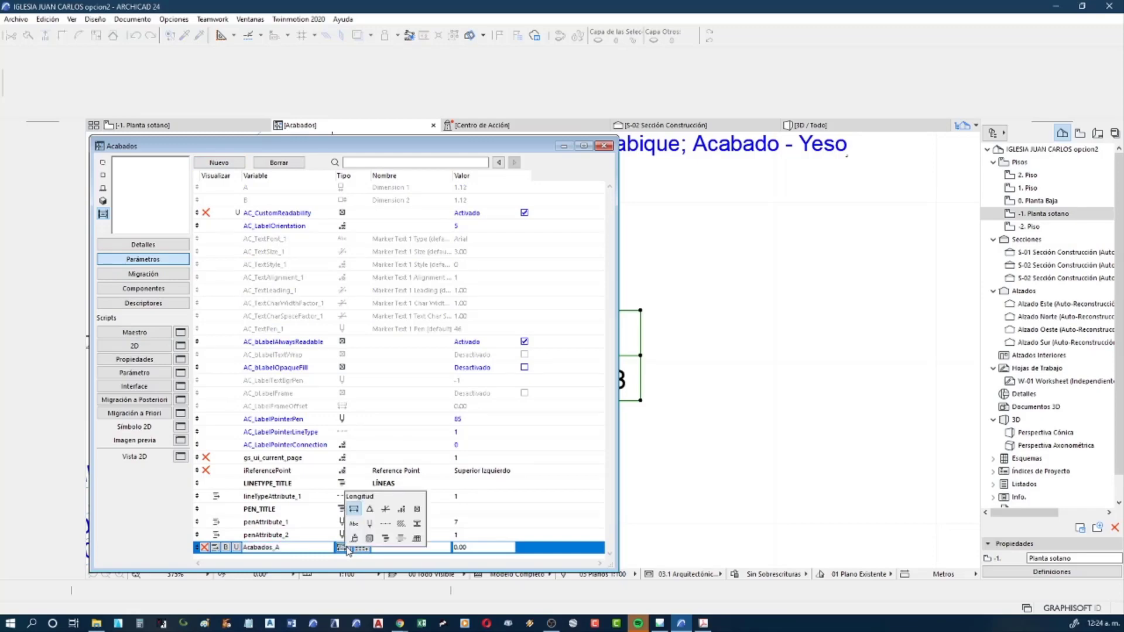
left_click(373, 560)
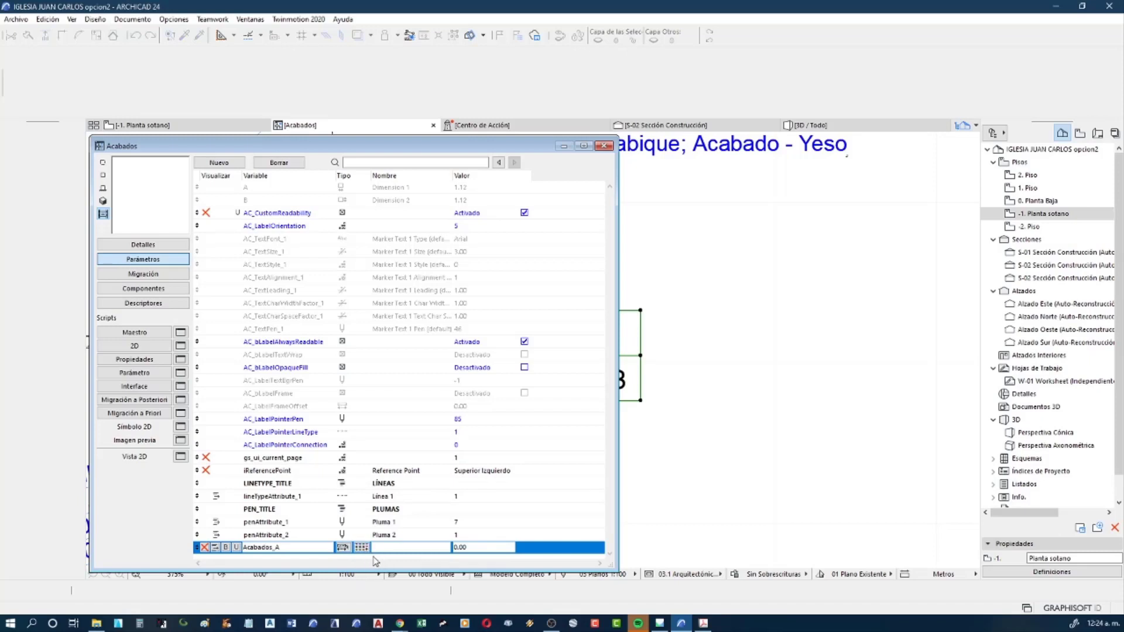
left_click(362, 549)
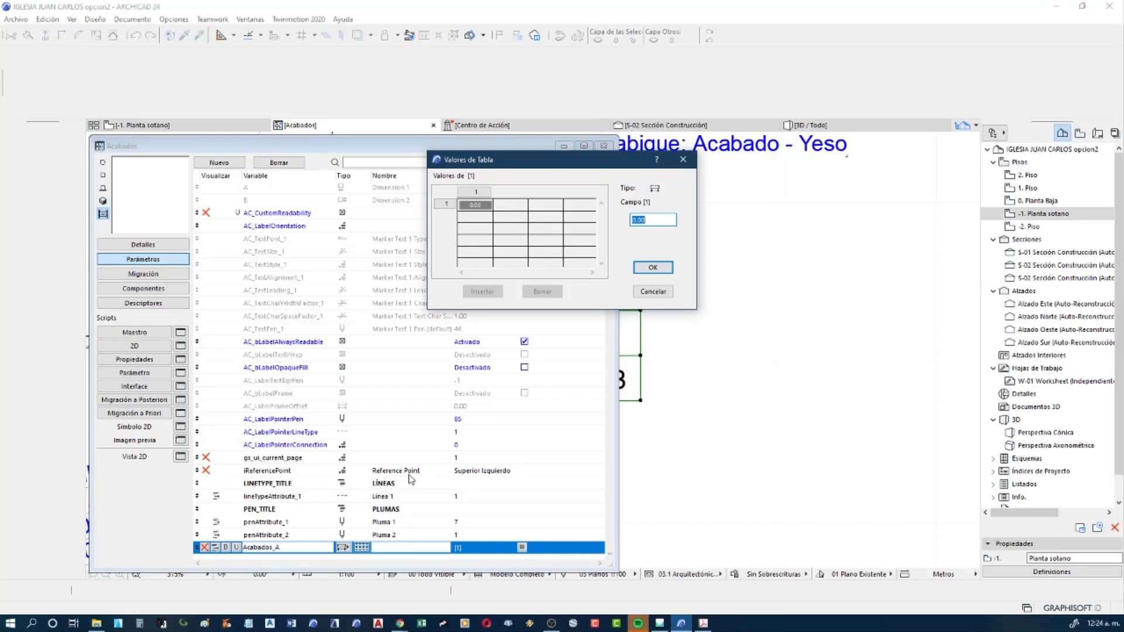
left_click(445, 204)
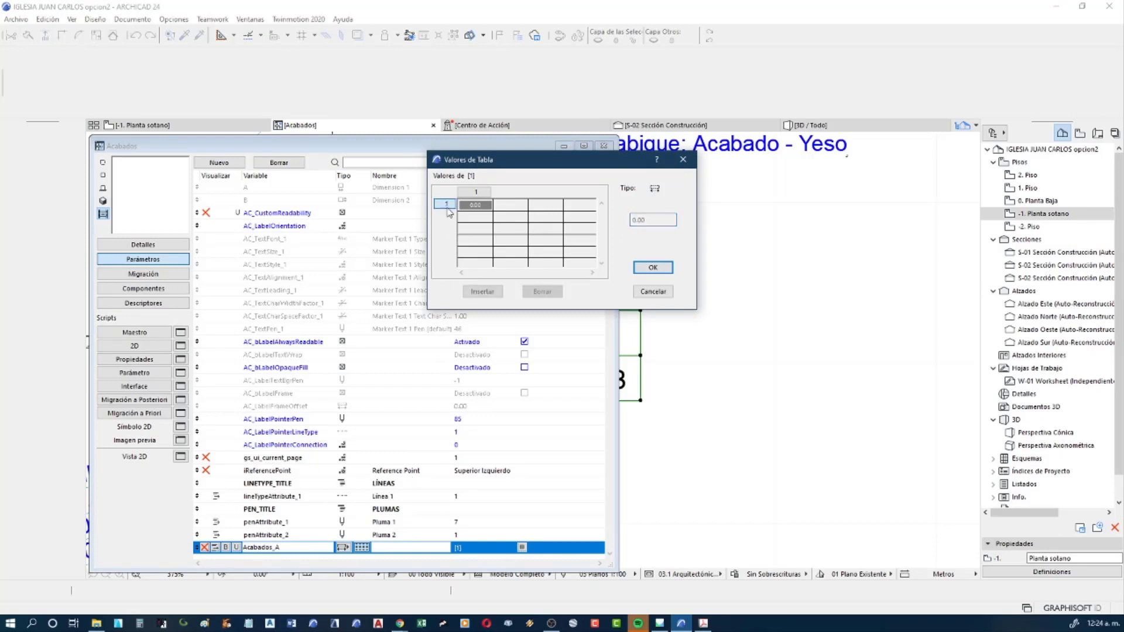
left_click(482, 194)
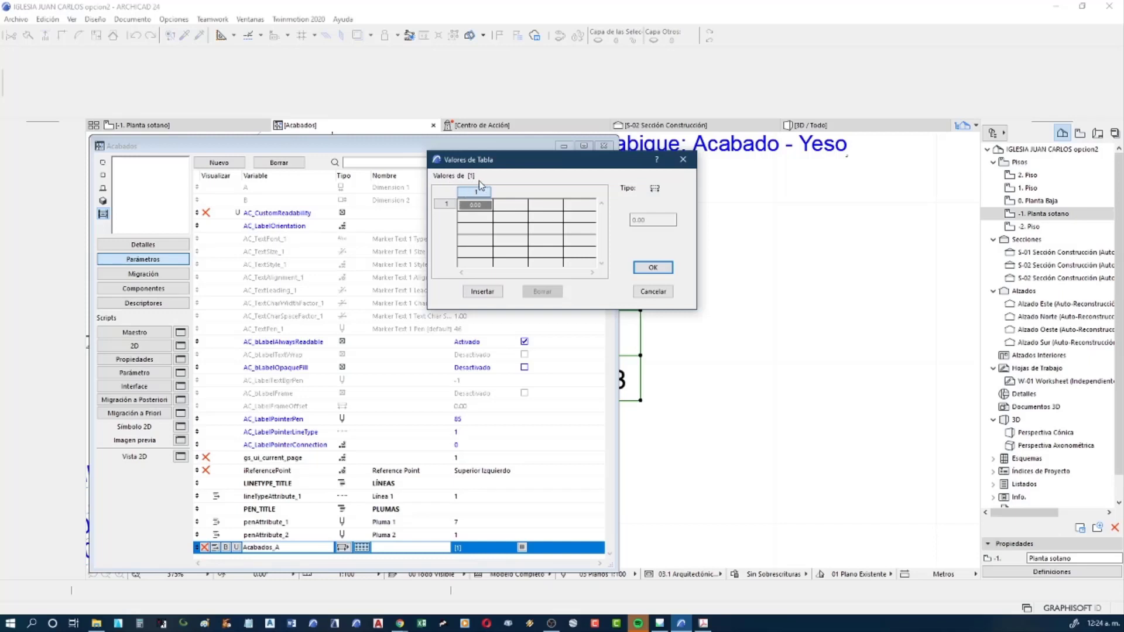
left_click(473, 206)
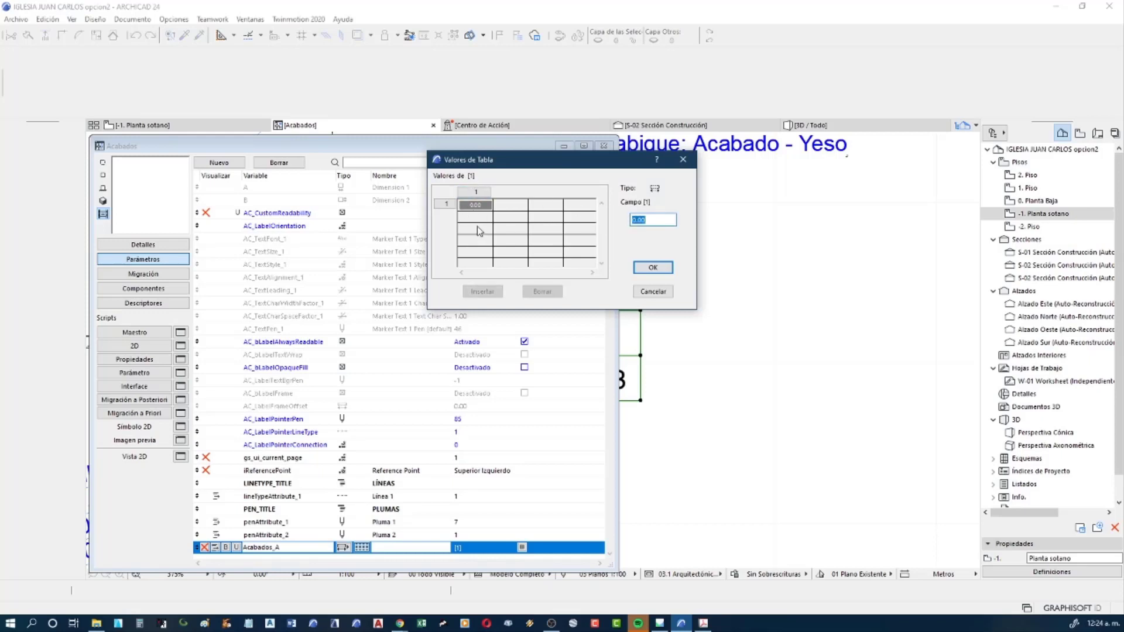
Insert a second row into the Acabados_A value table
left_click(448, 205)
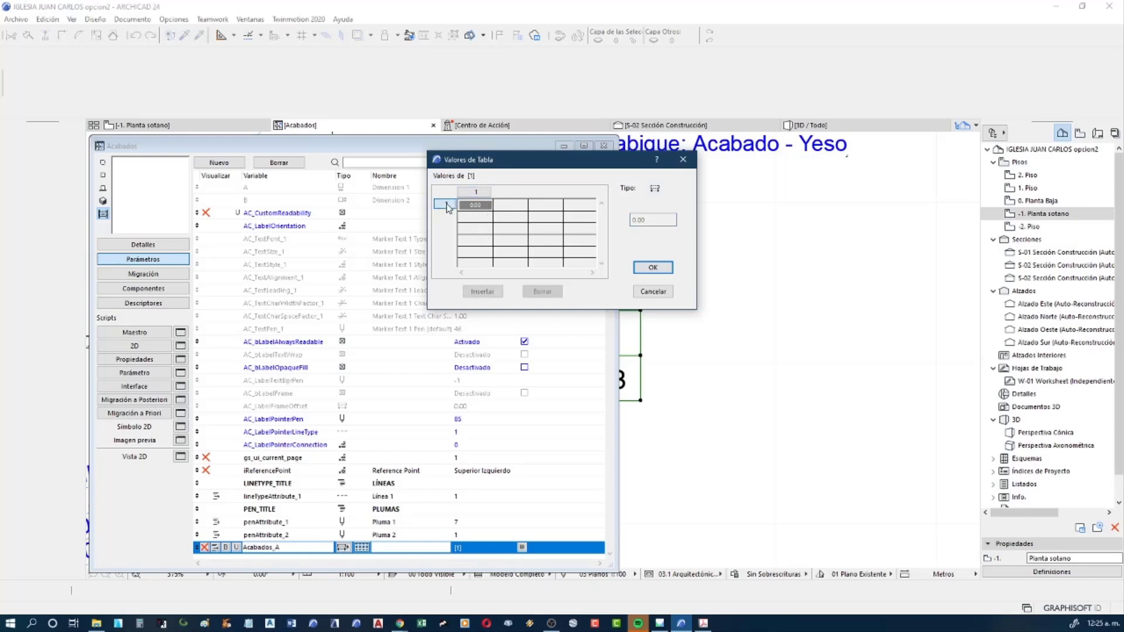
left_click(483, 292)
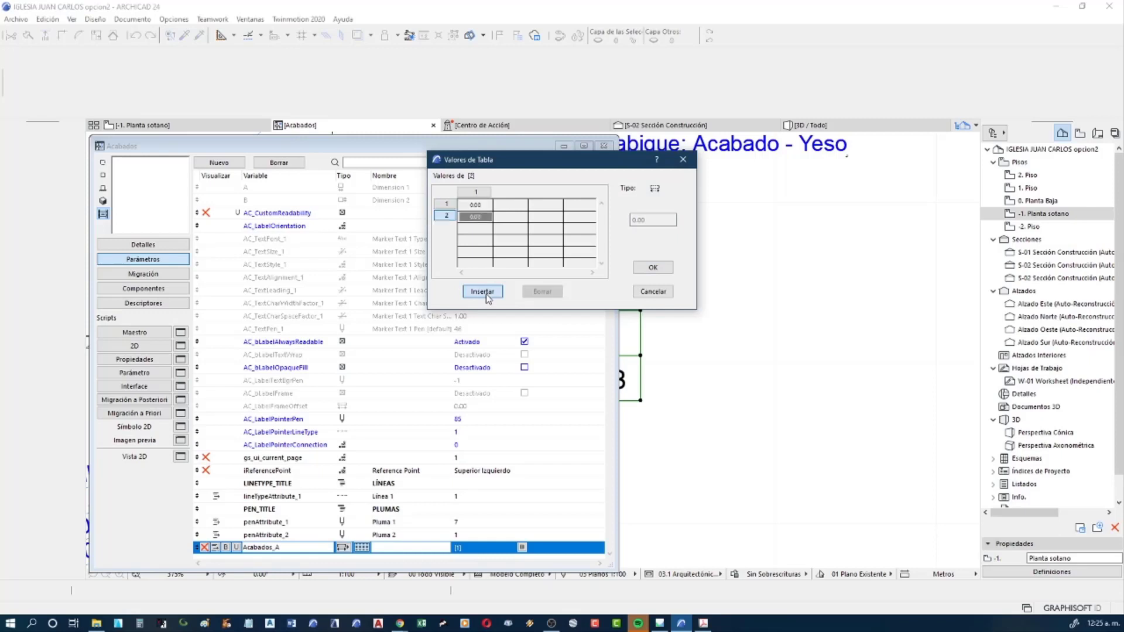
left_click(478, 206)
left_click(477, 216)
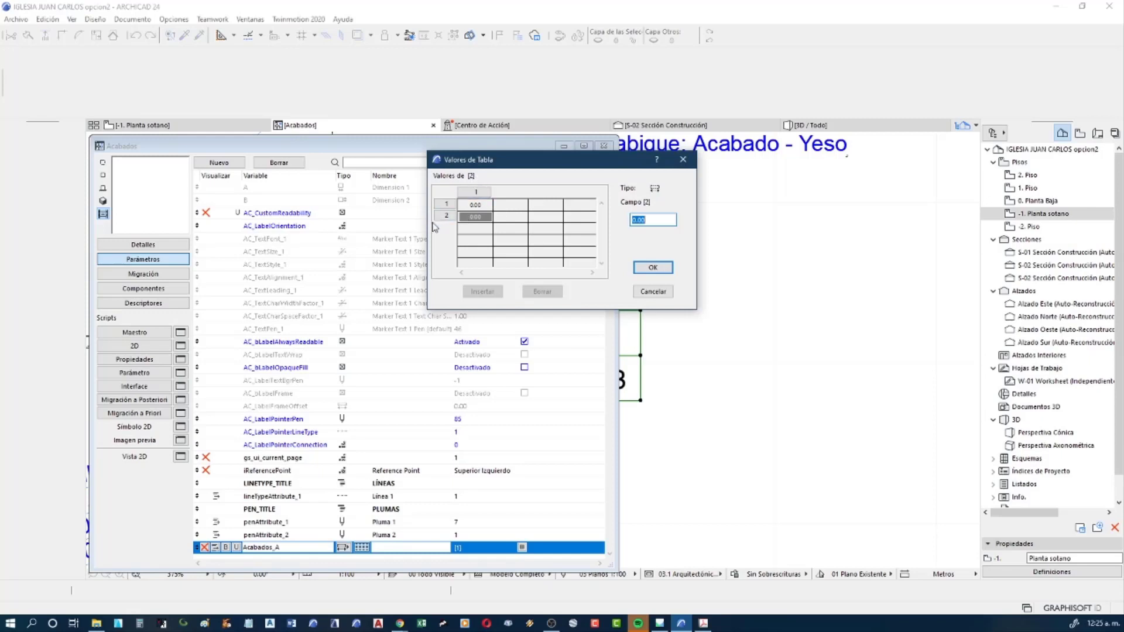
left_click(473, 220)
Insert two columns for a 2×3 grid, inspect the 0.00 cells, then cancel the changes
left_click(475, 192)
left_click(483, 291)
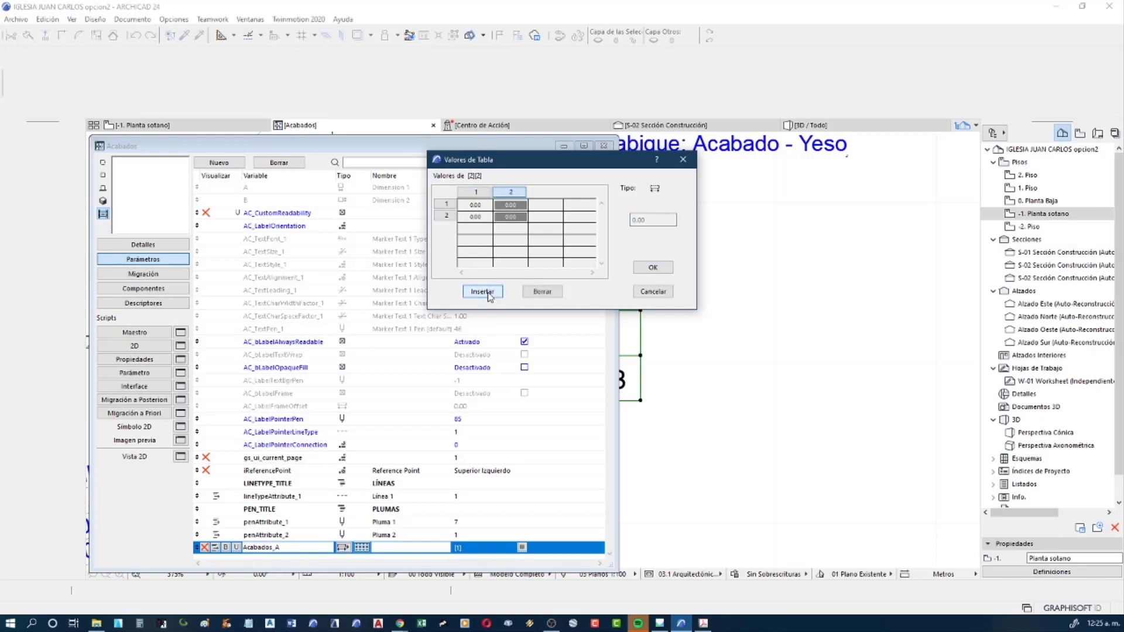
left_click(472, 206)
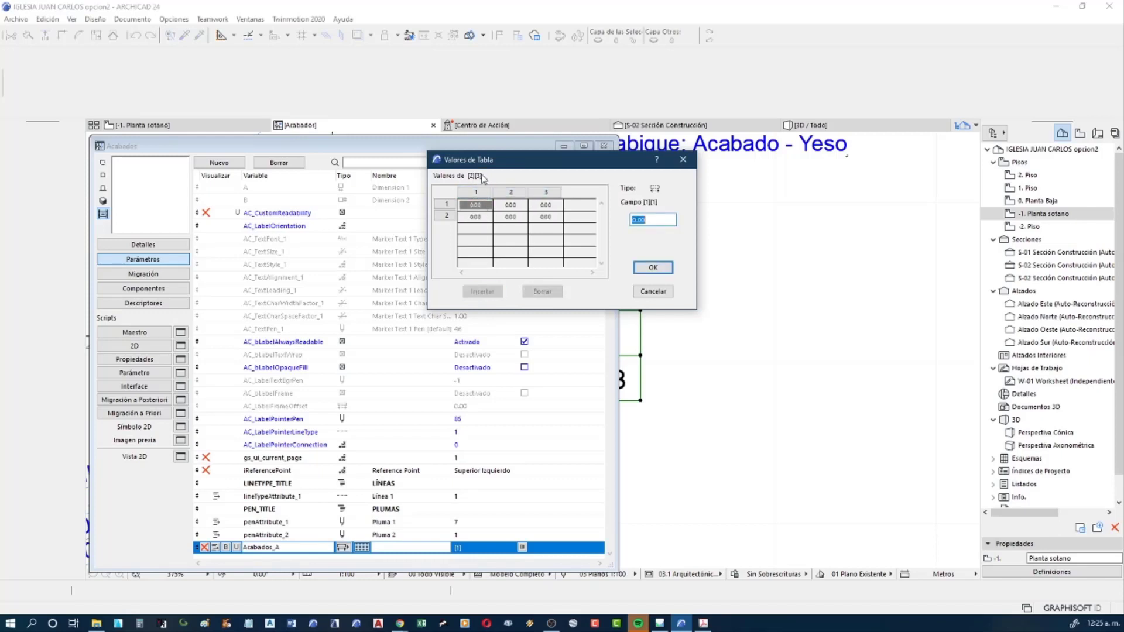
left_click(476, 217)
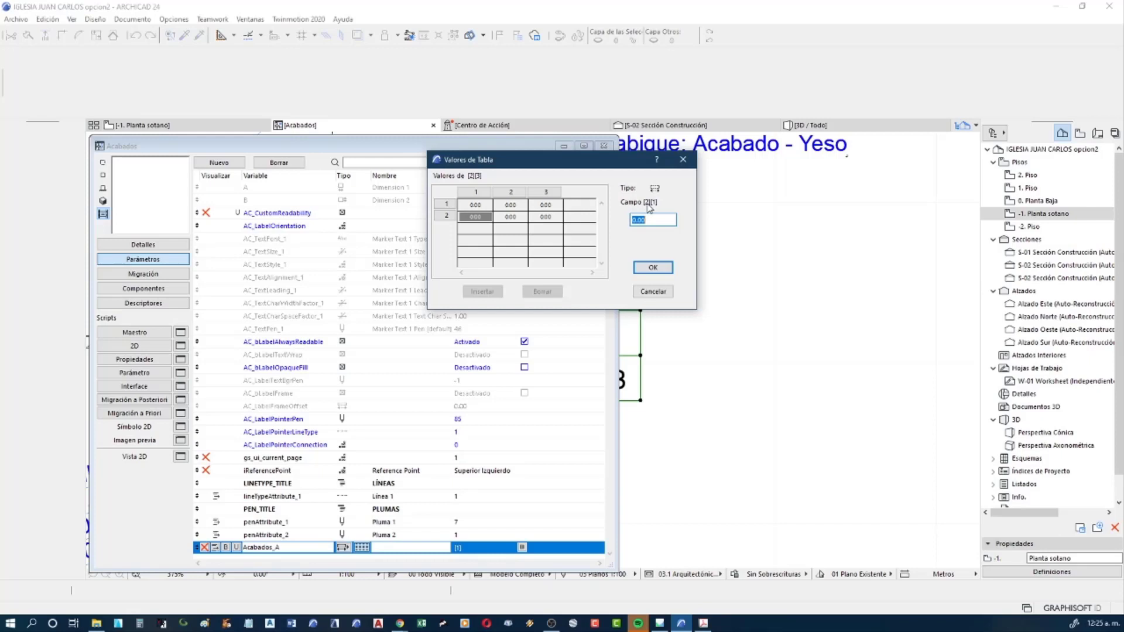
left_click(515, 224)
left_click(660, 295)
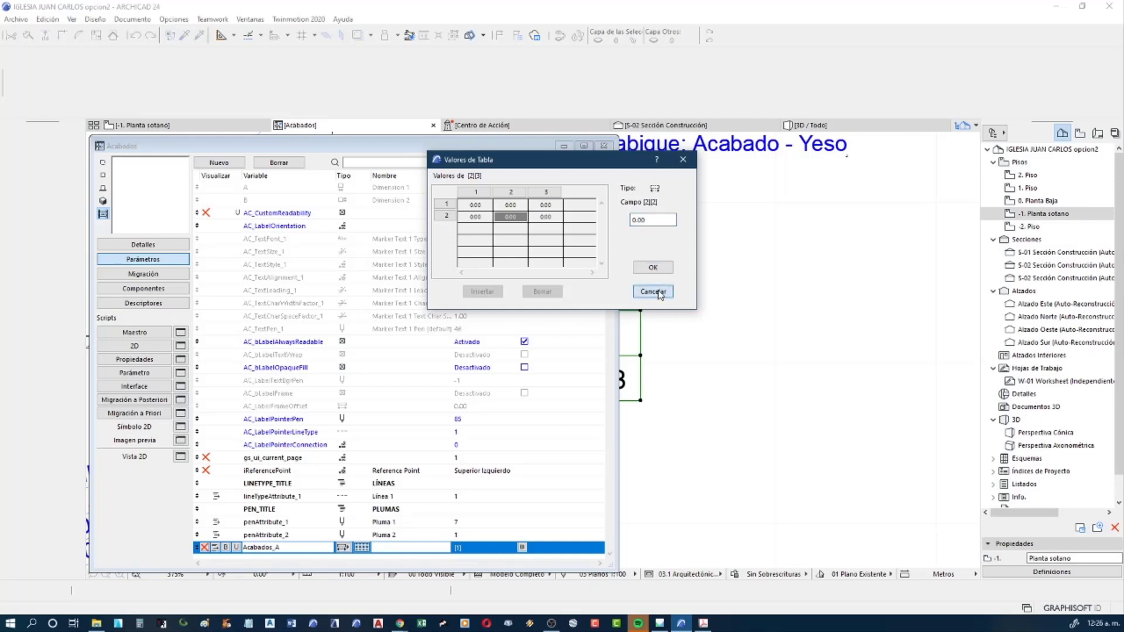
left_click(660, 295)
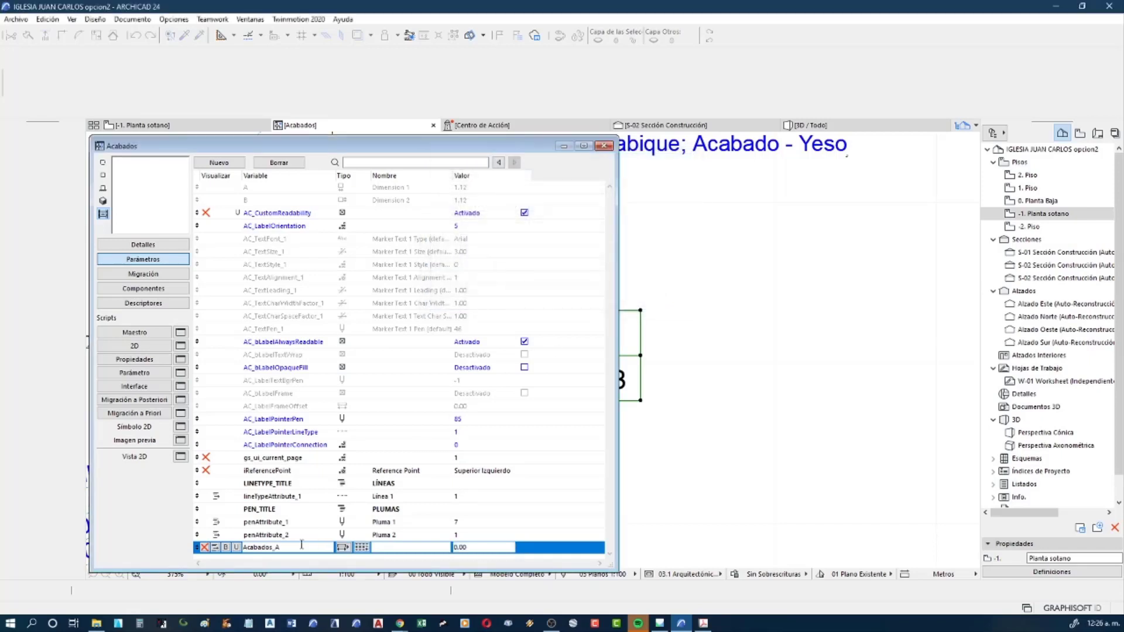
Delete Acabados_A, show the Master script, and highlight the WALL_SKINS_PARAMS heading in the guide
double_click(291, 548)
left_click(287, 164)
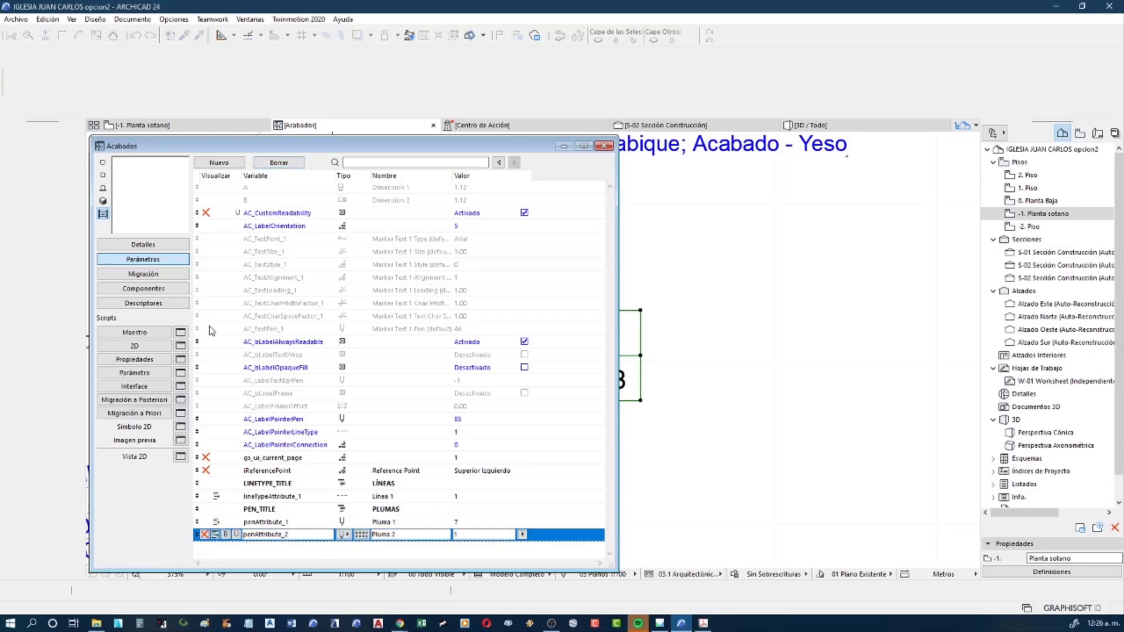
left_click(156, 334)
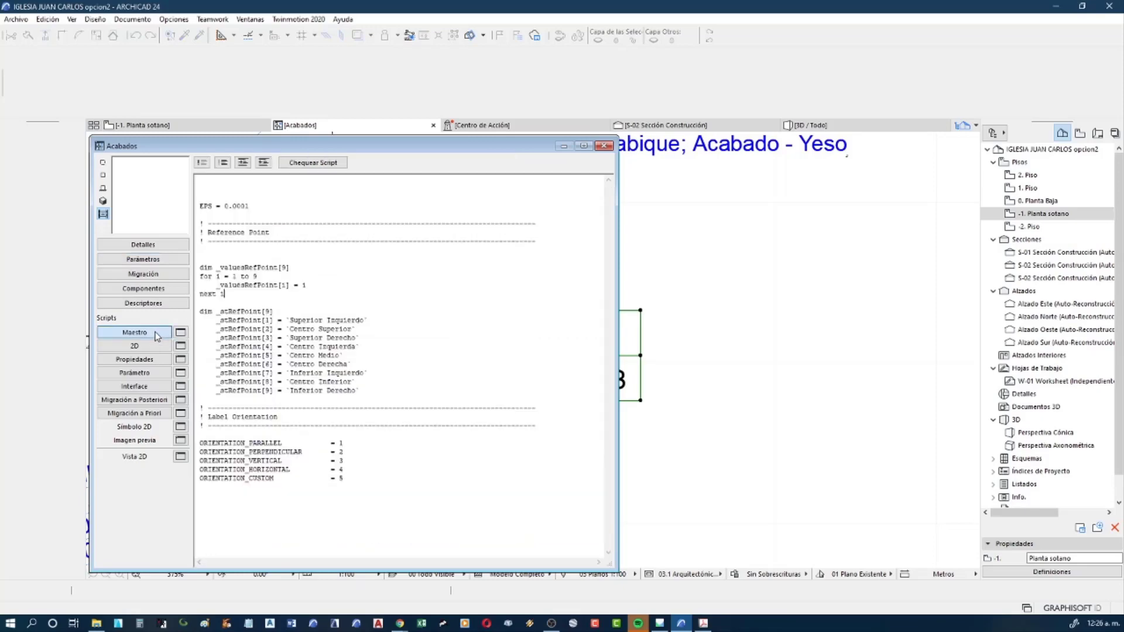
left_click(703, 623)
left_click_drag(283, 131, 422, 130)
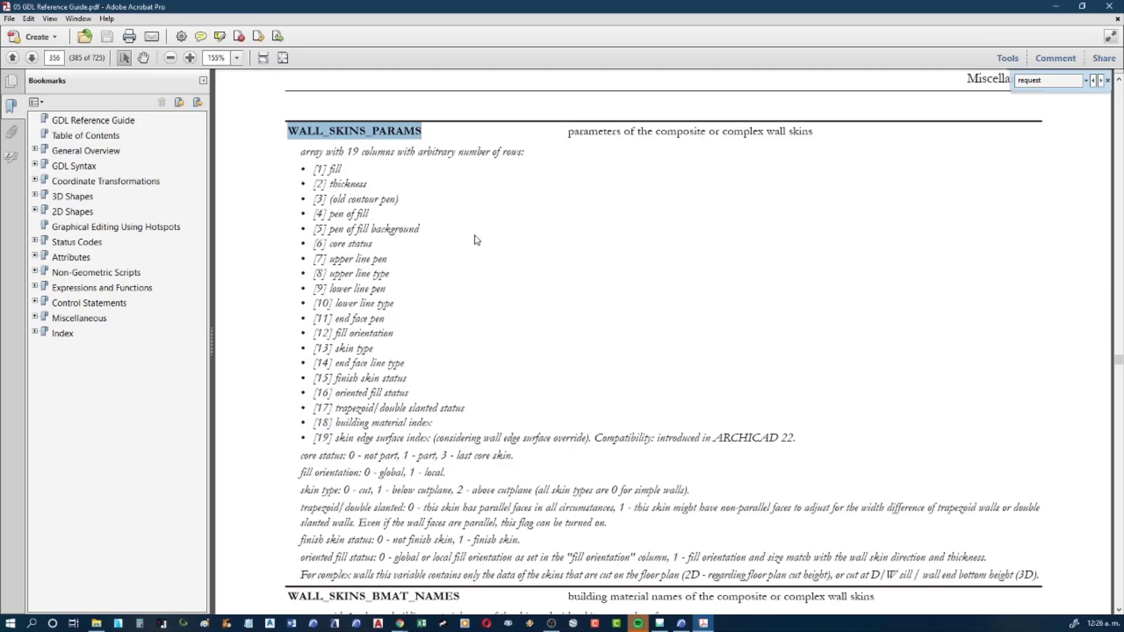
Copy the WALL_SKINS_PARAMS heading from the guide and paste it into a new Notepad note
right_click(415, 138)
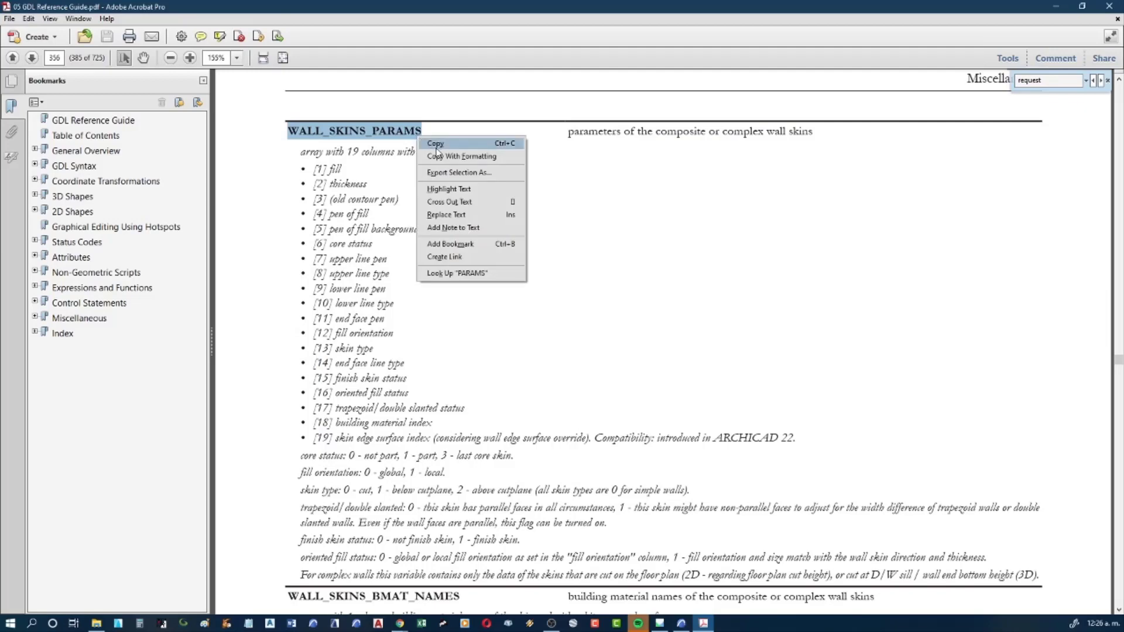
left_click(439, 144)
left_click(249, 623)
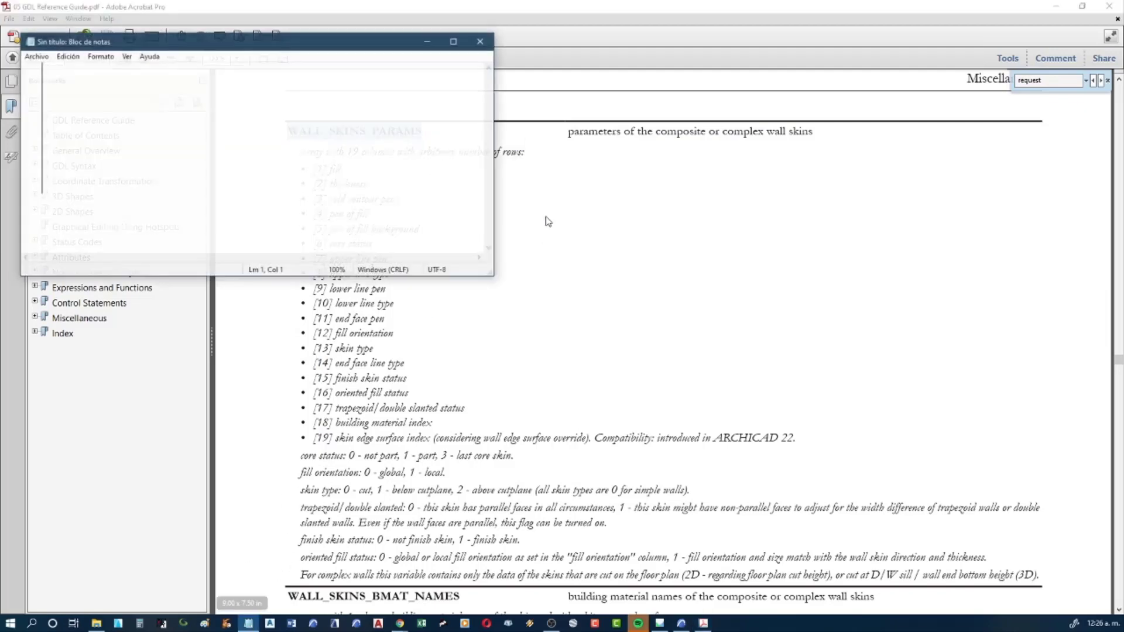
left_click_drag(351, 37, 630, 142)
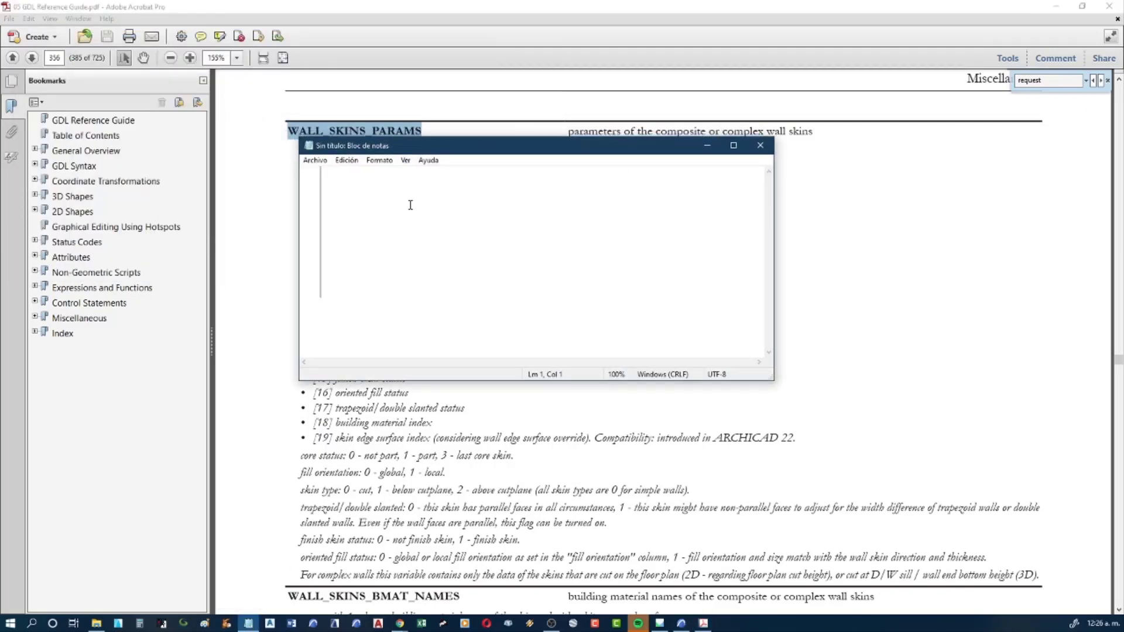
key("ctrl+v")
scroll(456, 241, "down", 3, "ctrl")
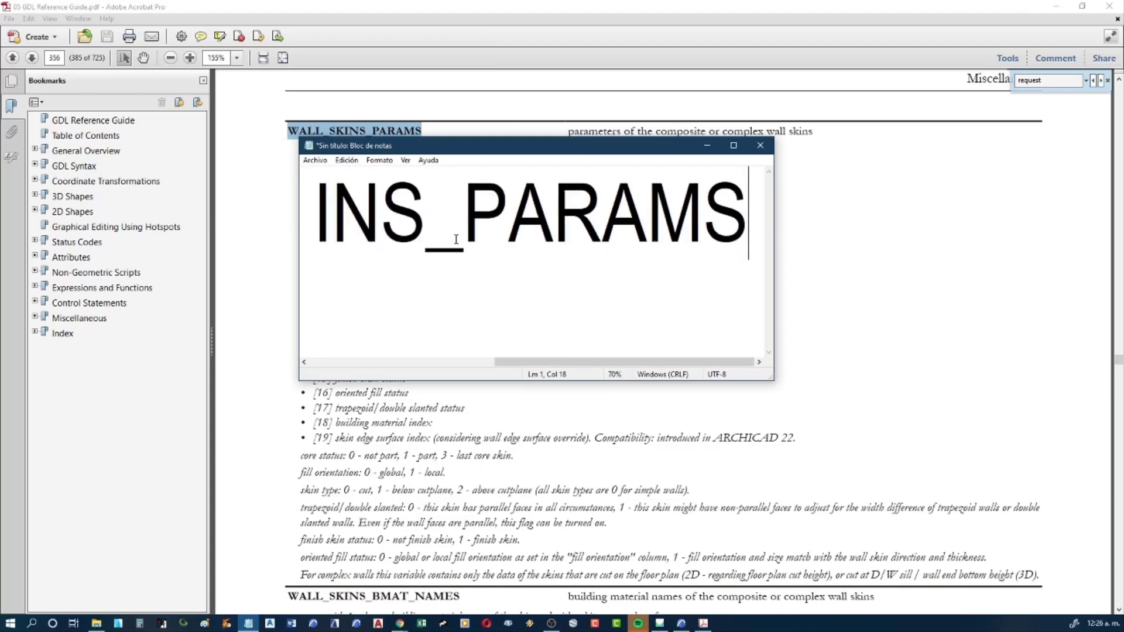
scroll(456, 241, "down", 4, "ctrl")
scroll(456, 241, "down", 1, "ctrl")
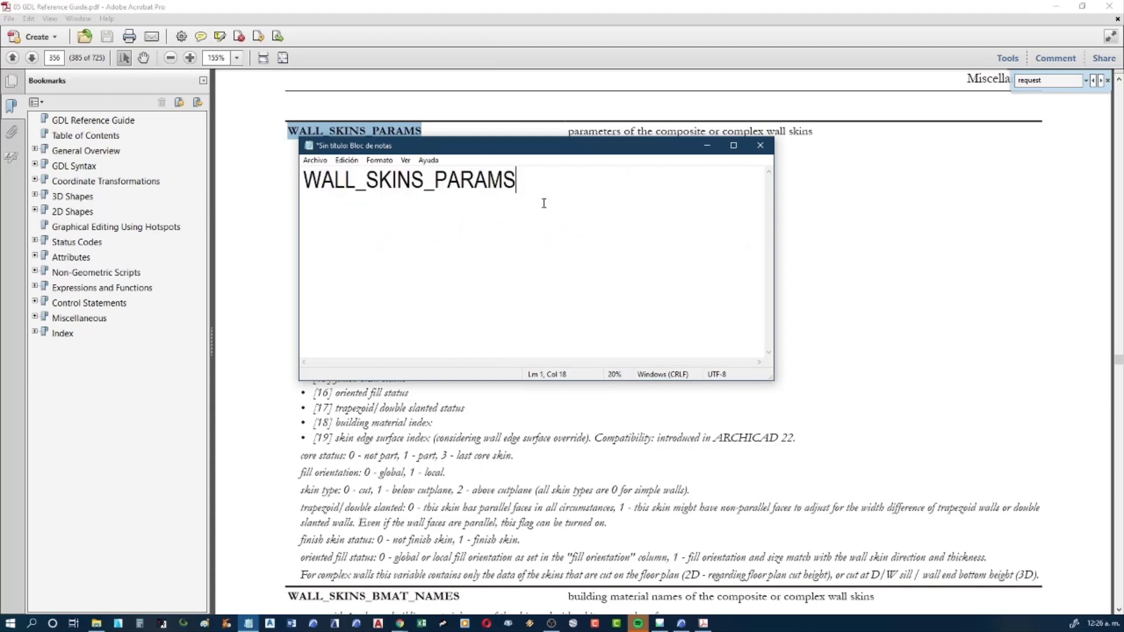
scroll(527, 196, "up", 1, "ctrl")
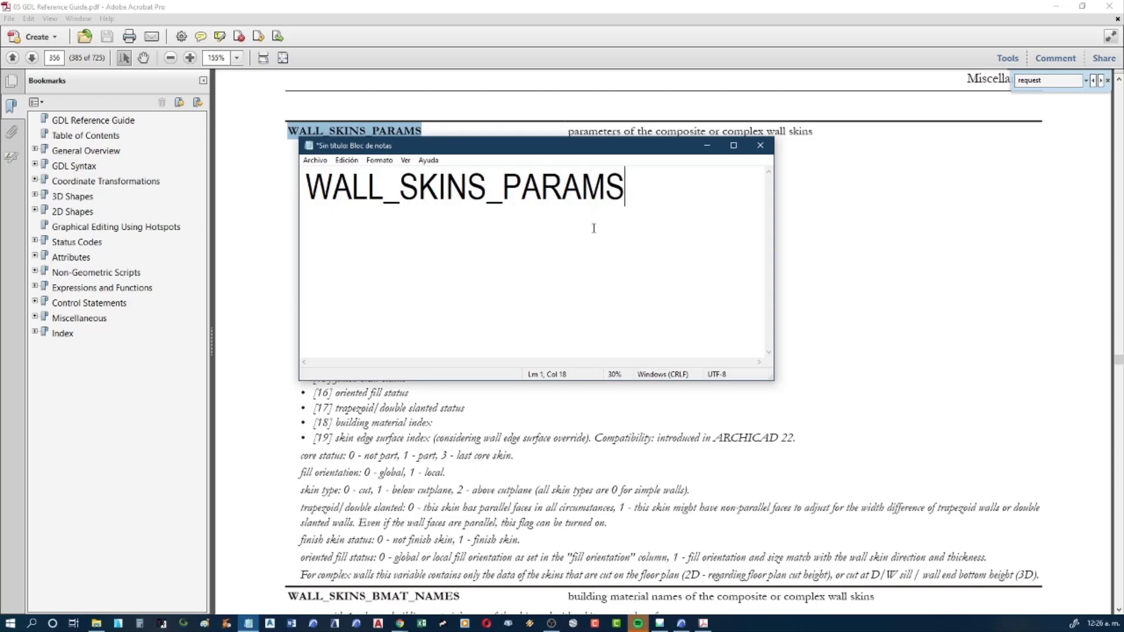
Append [1][18] to form WALL_SKINS_PARAMS[1][18], select the expression, and minimize Acrobat
type("[")
type("1]")
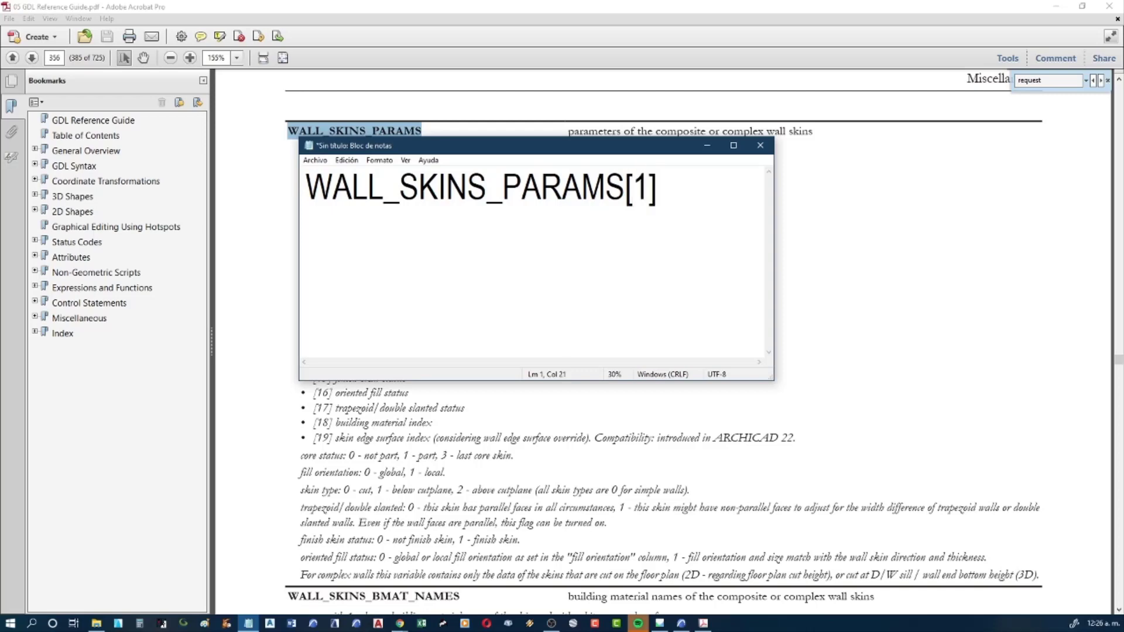
type("[")
left_click_drag(655, 154, 904, 86)
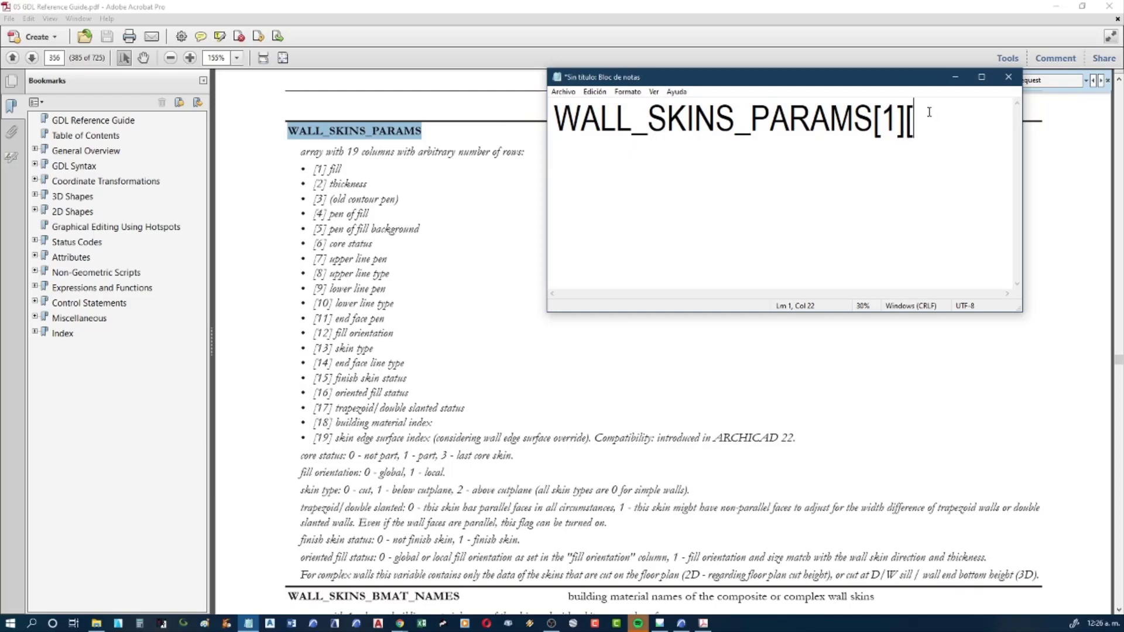
type("18")
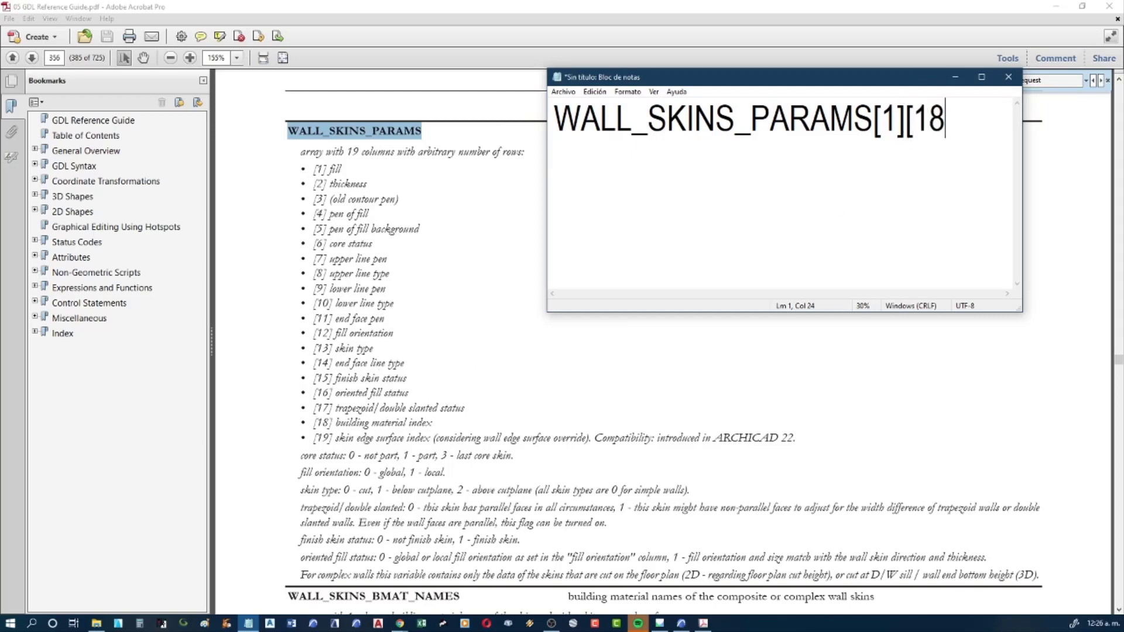
type("]")
left_click_drag(881, 115, 890, 117)
left_click_drag(913, 117, 940, 118)
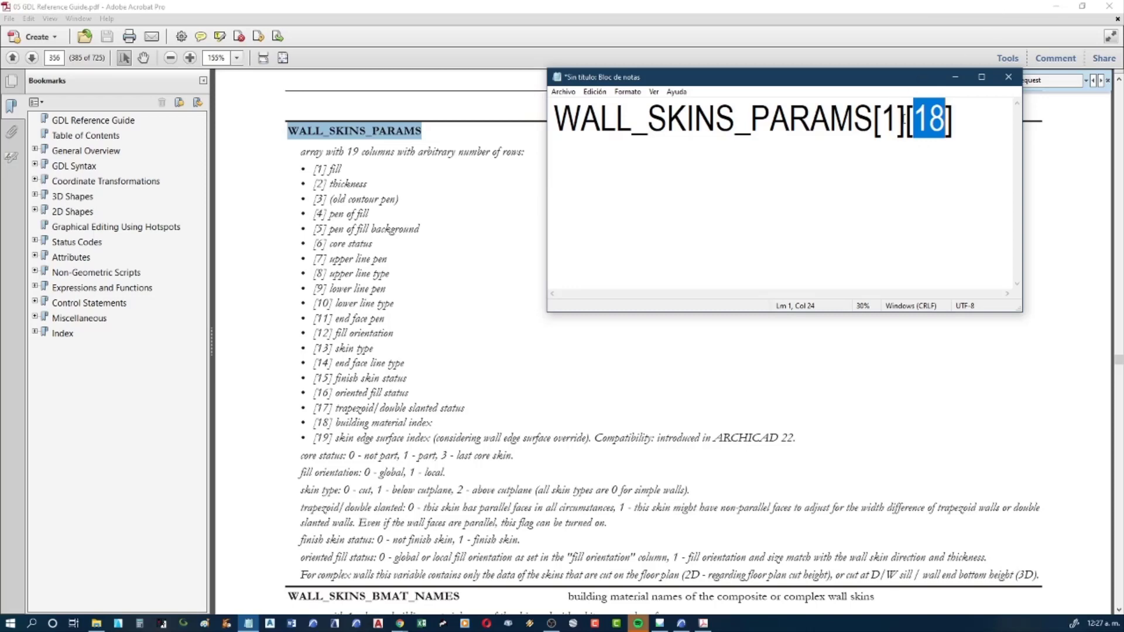
left_click_drag(956, 123, 563, 137)
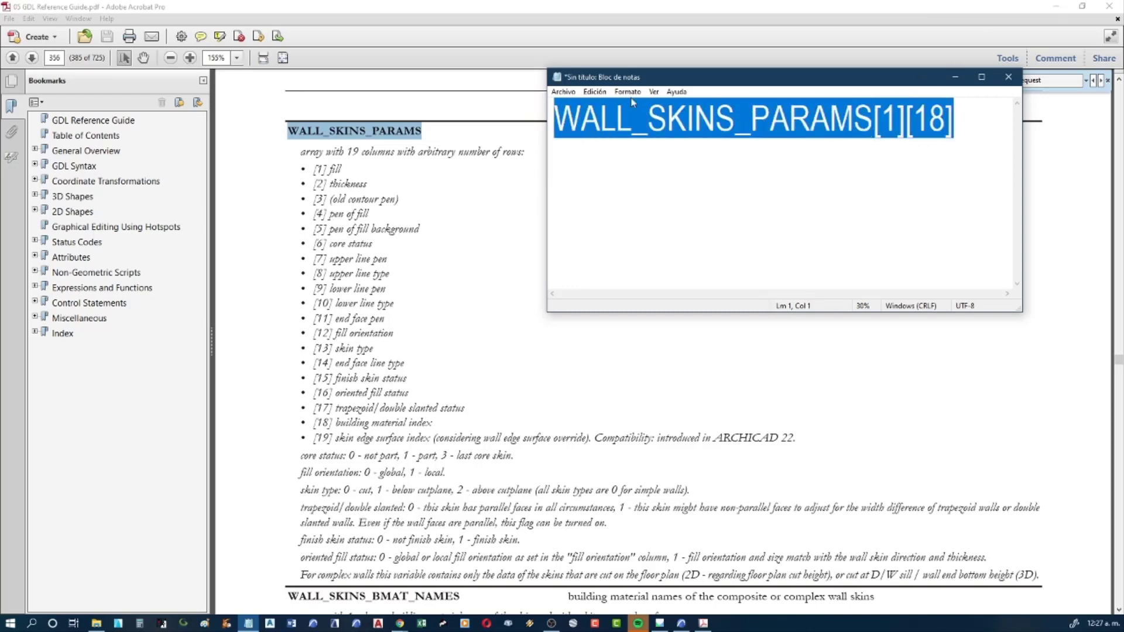
left_click(1056, 6)
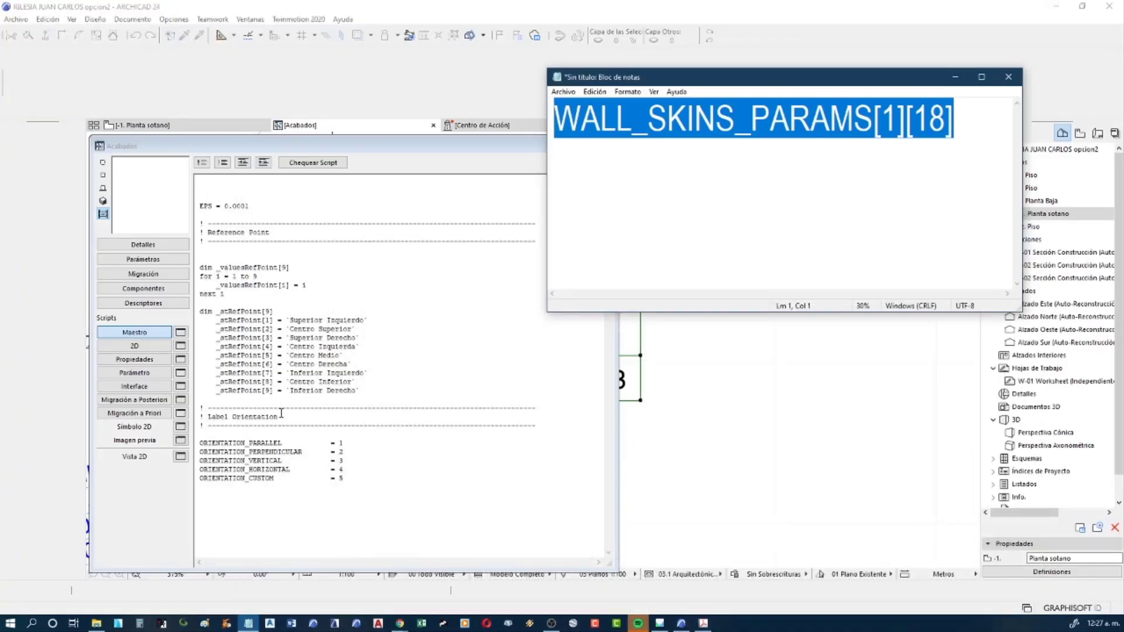
Add the line capa1=WALL_SKINS_PARAMS[1][18] below ORIENTATION_CUSTOM in the Acabados Master script
left_click(163, 337)
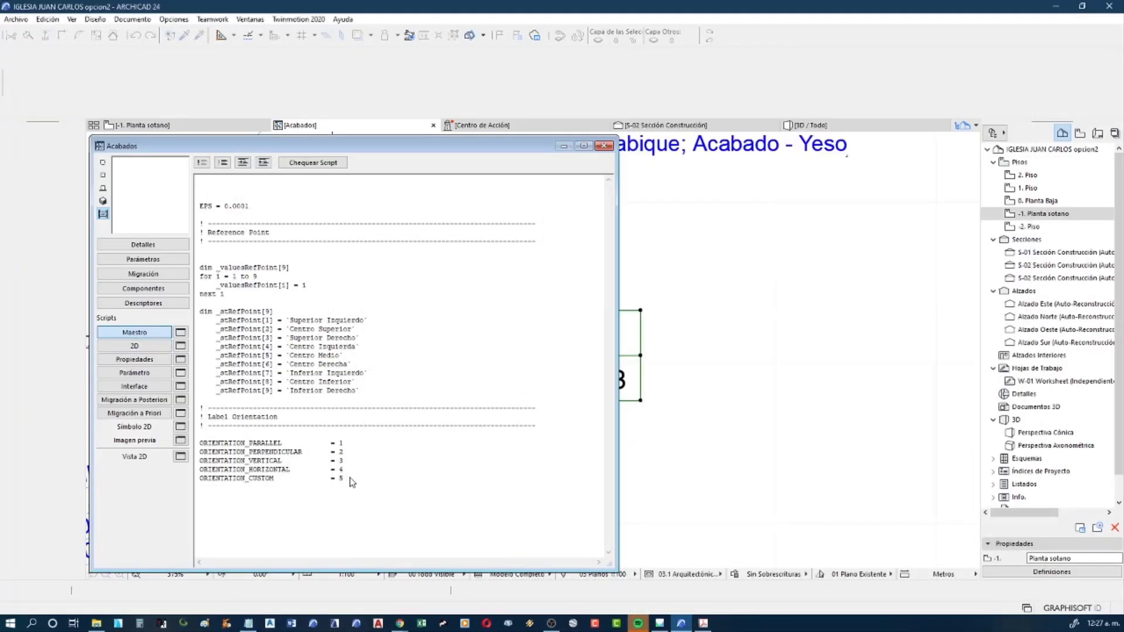
left_click(418, 495)
type("capa1=")
key("ctrl+v")
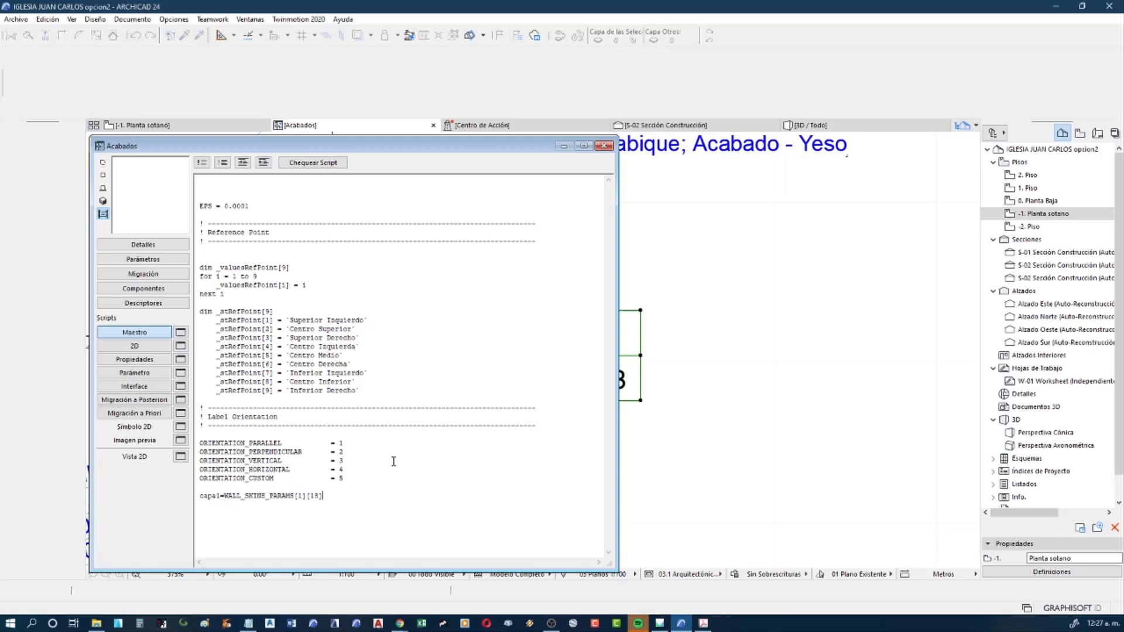
Highlight capa1, WALL_SKINS_PARAMS, row index 1 and column index 18 on the new line
double_click(221, 495)
left_click(283, 505)
left_click_drag(294, 495, 225, 499)
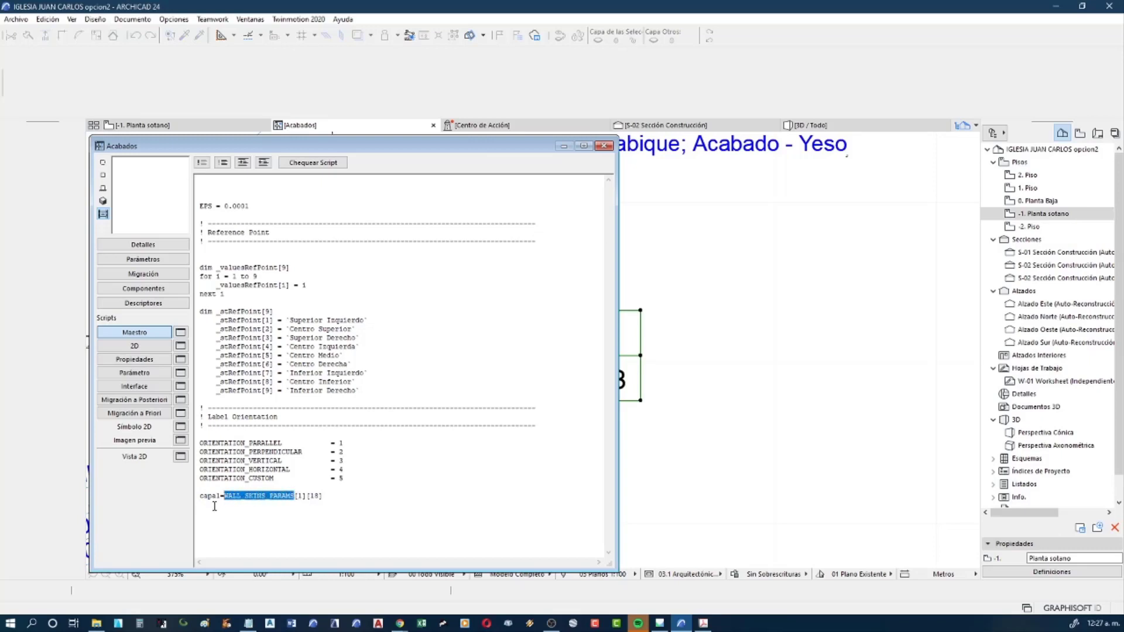
left_click(316, 490)
double_click(299, 496)
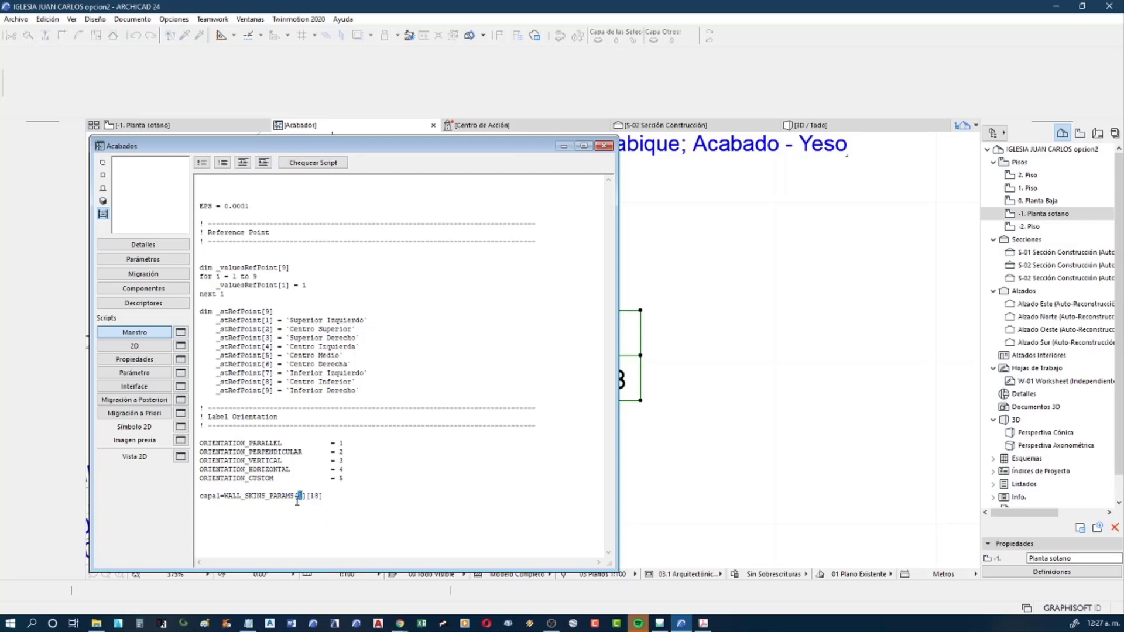
double_click(314, 496)
Duplicate the capa1 line twice directly below it in the Master script
left_click(703, 623)
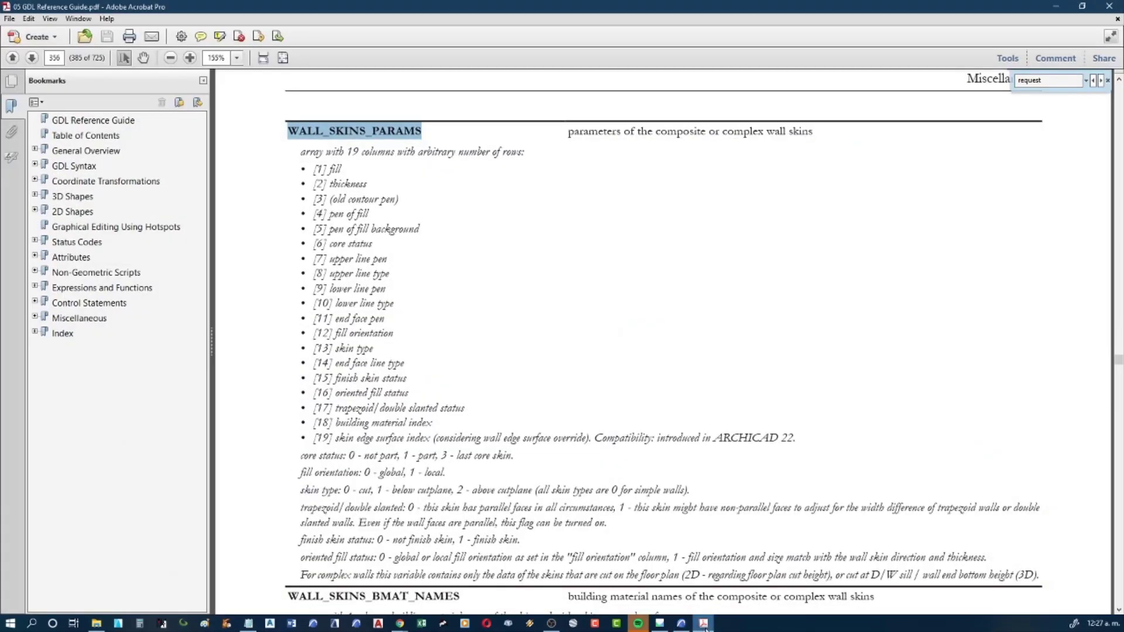
left_click(703, 623)
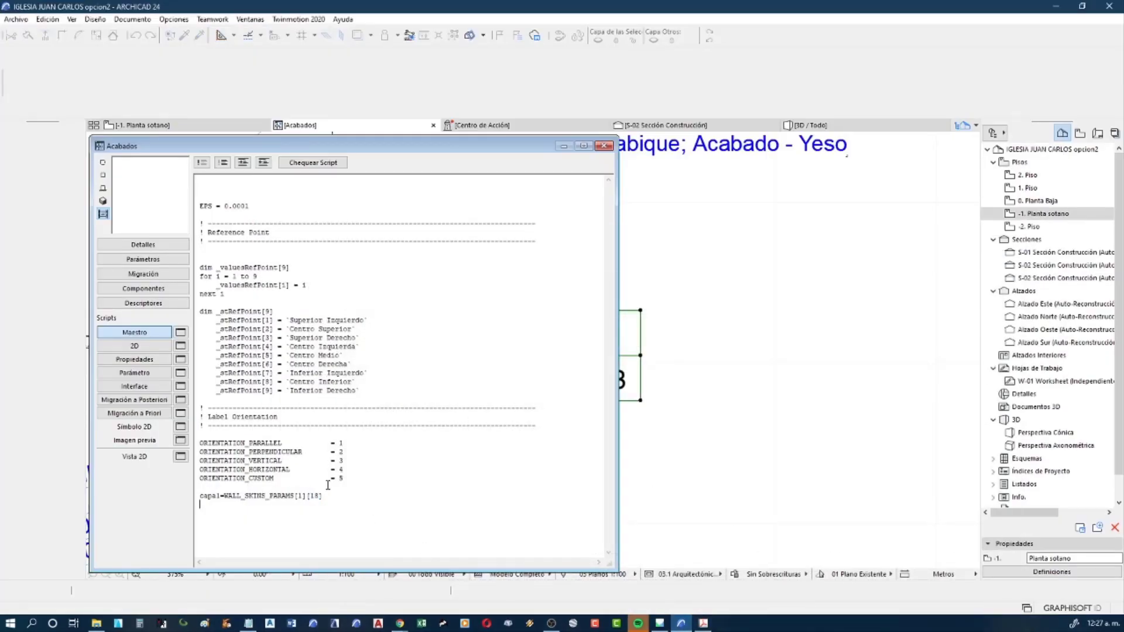
left_click_drag(329, 498, 199, 496)
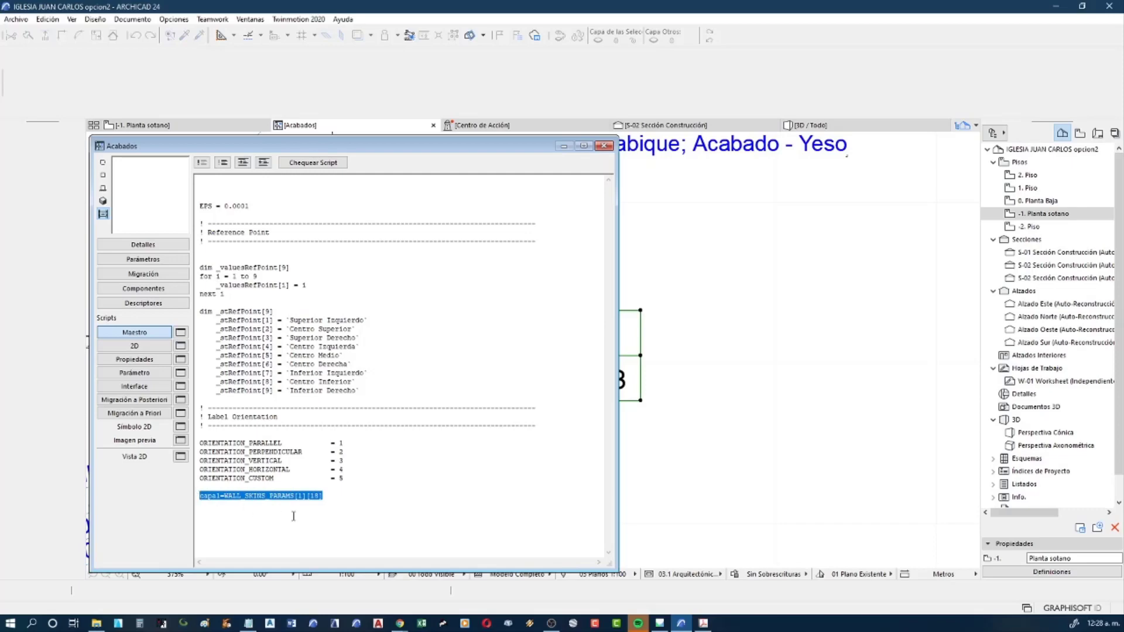
key("ctrl+c")
left_click(333, 496)
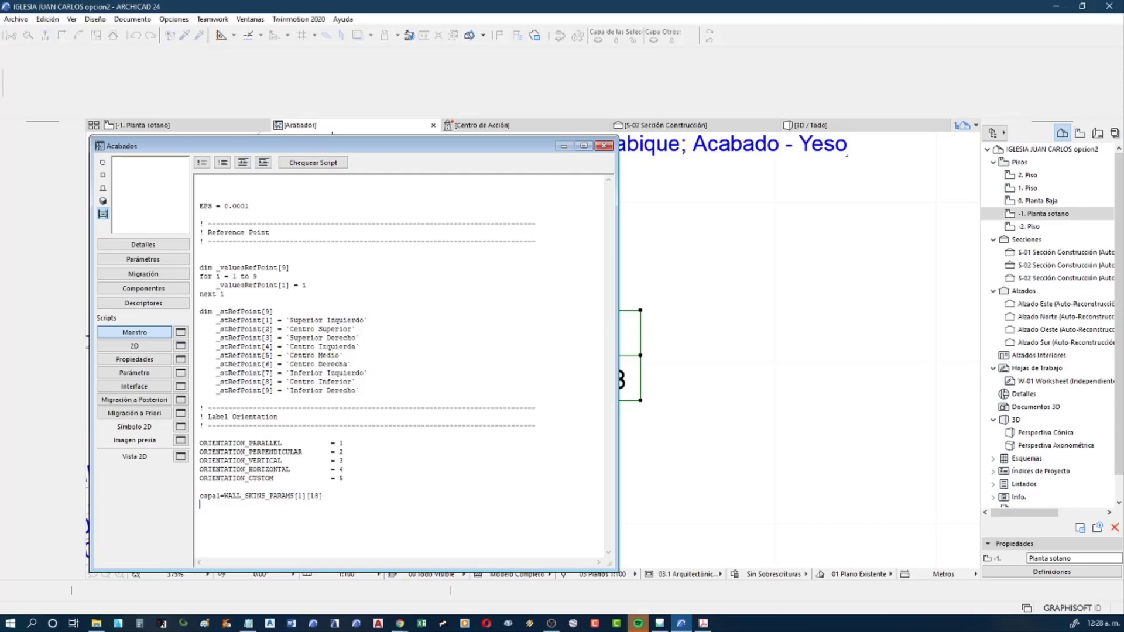
key("Return")
key("ctrl+v")
key("Return")
key("ctrl+v")
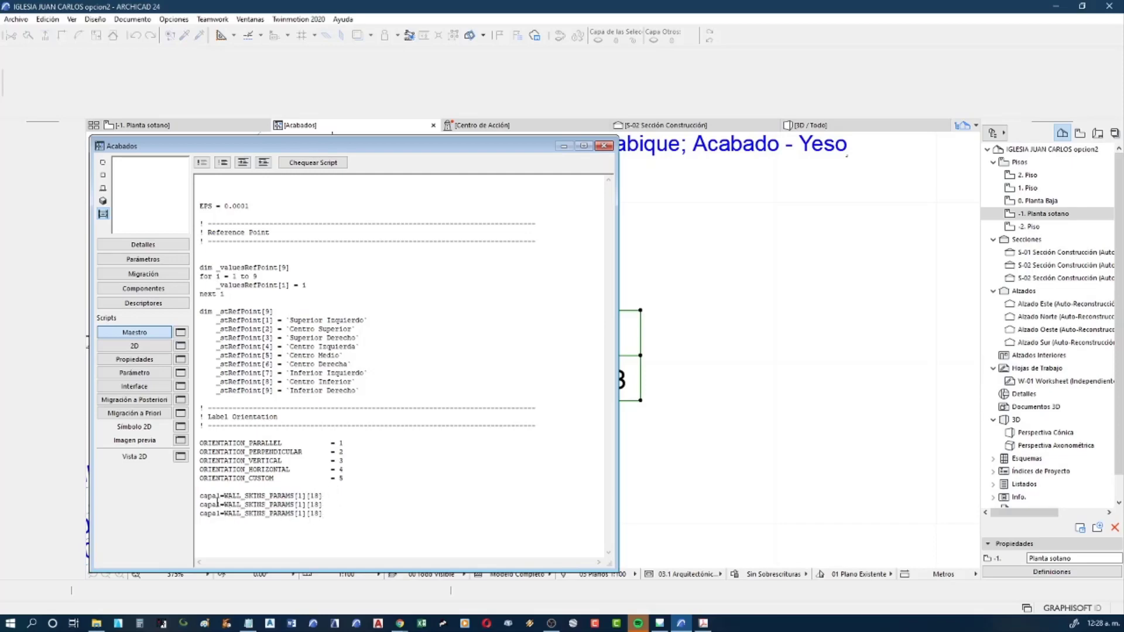
Rename the two duplicated lines' variables to capa2 and capa3
left_click(218, 504)
key("BackSpace")
type("2")
left_click(218, 513)
key("BackSpace")
type("3")
Look up the [19] skin edge surface index in the GDL reference PDF
mouse_move(488, 145)
left_mouse_down()
mouse_move(583, 563)
mouse_move(510, 145)
left_mouse_up()
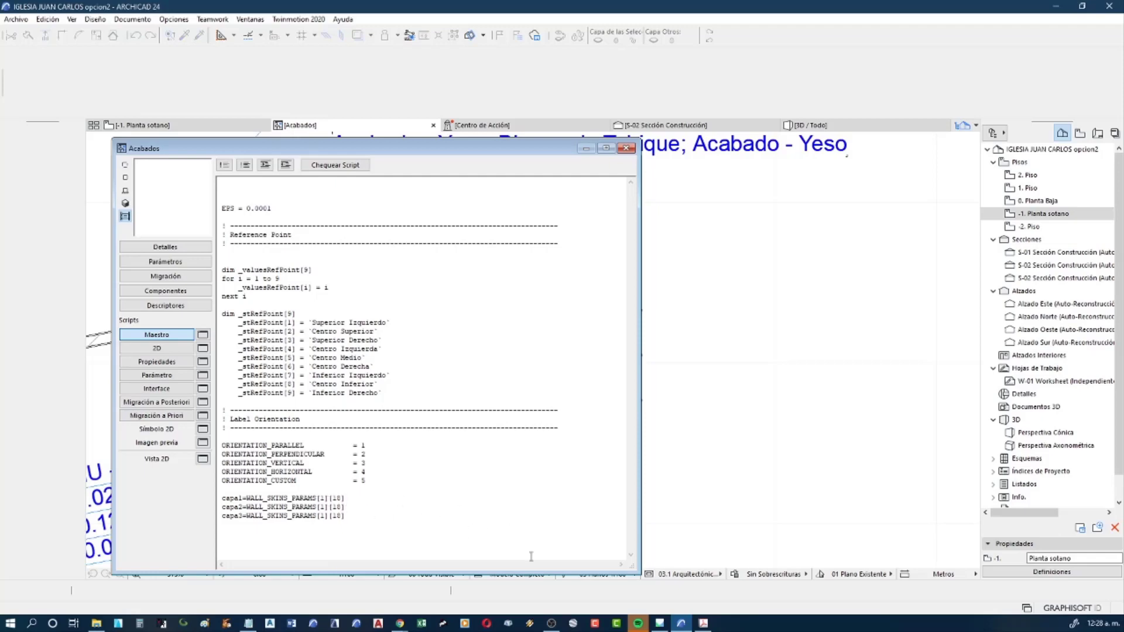
left_click(701, 622)
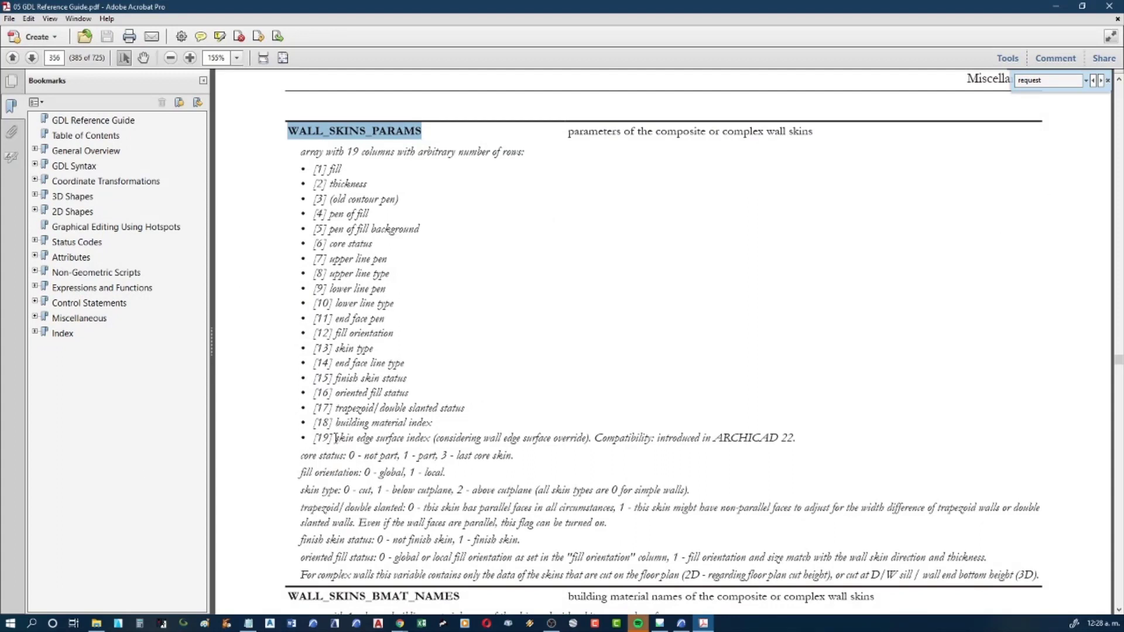
left_click_drag(334, 438, 431, 439)
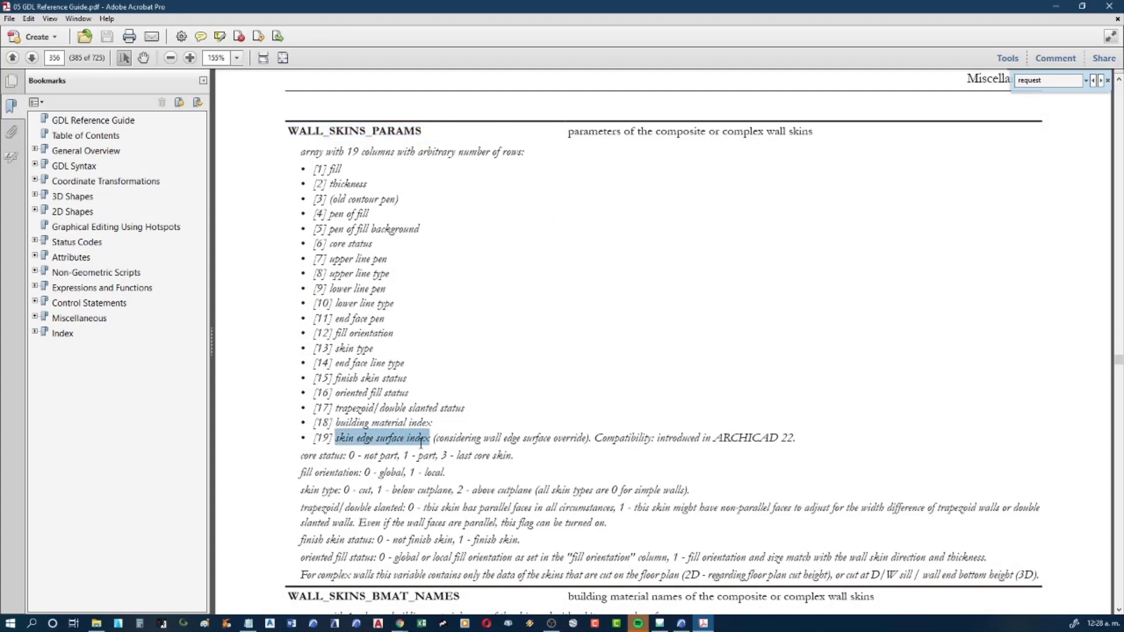
left_click(1055, 6)
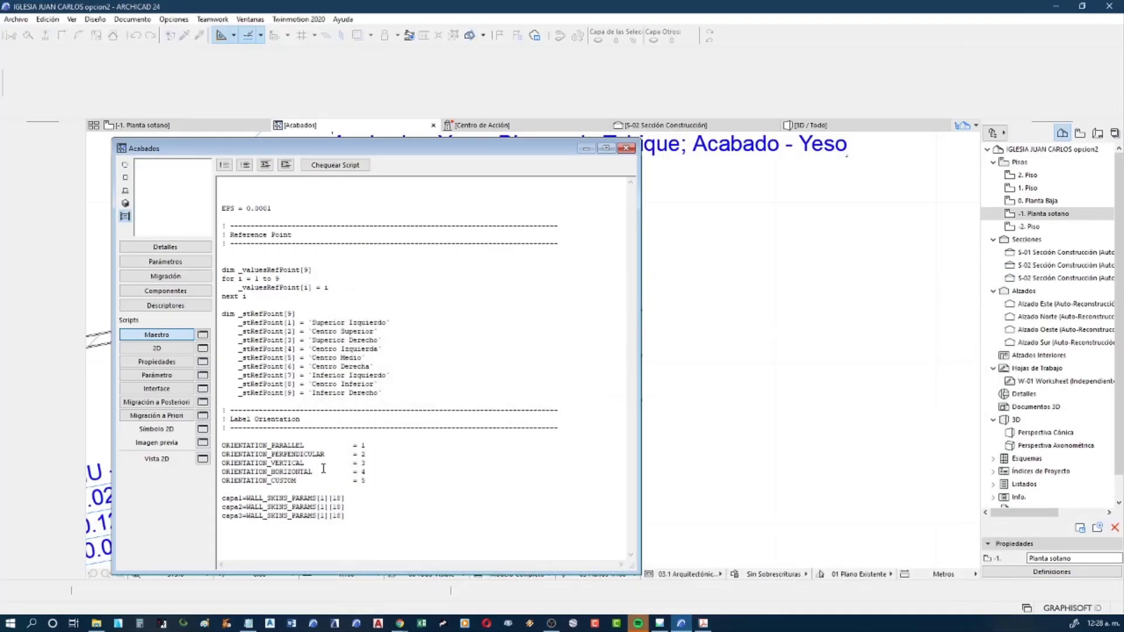
Change the column index from 18 to 19 on the capa1 and capa3 lines
double_click(337, 498)
type("19")
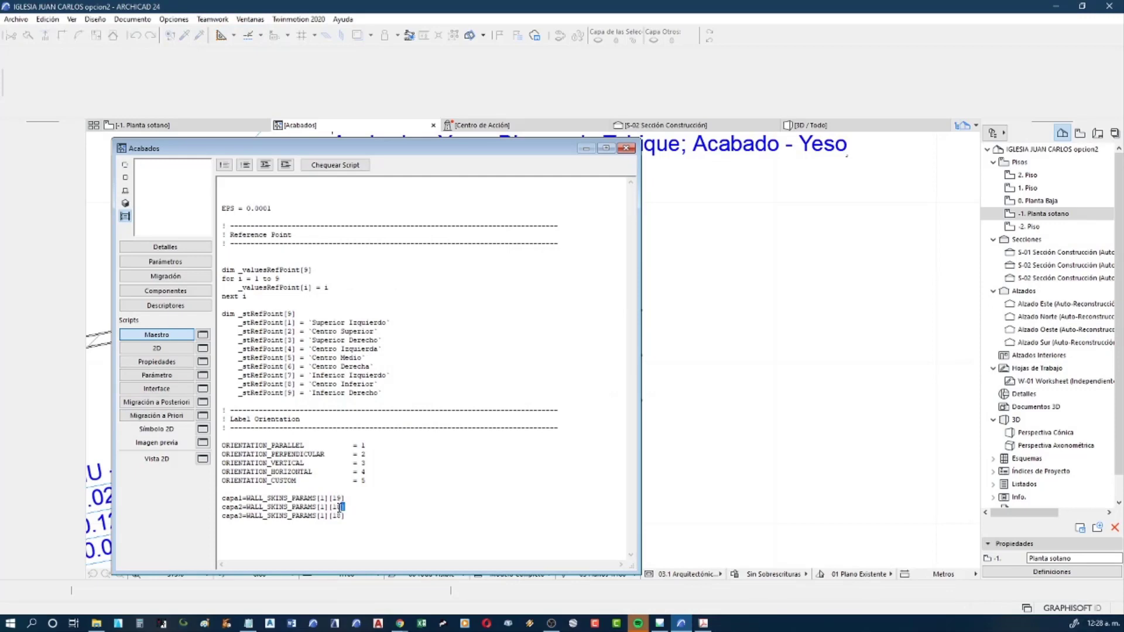
left_click_drag(345, 507, 218, 512)
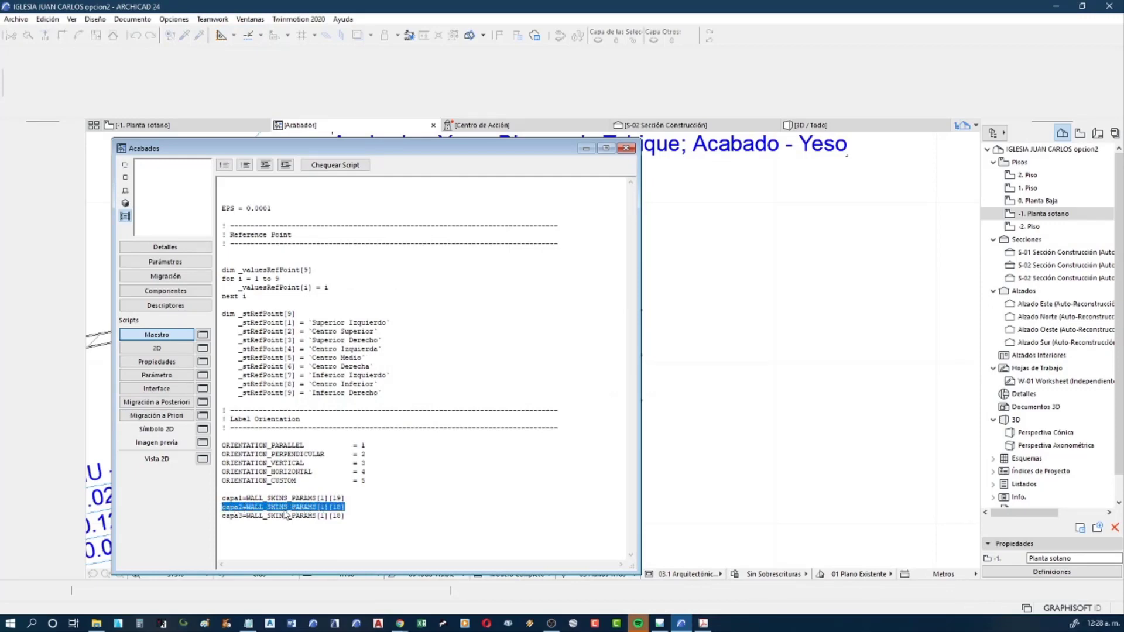
left_click(339, 516)
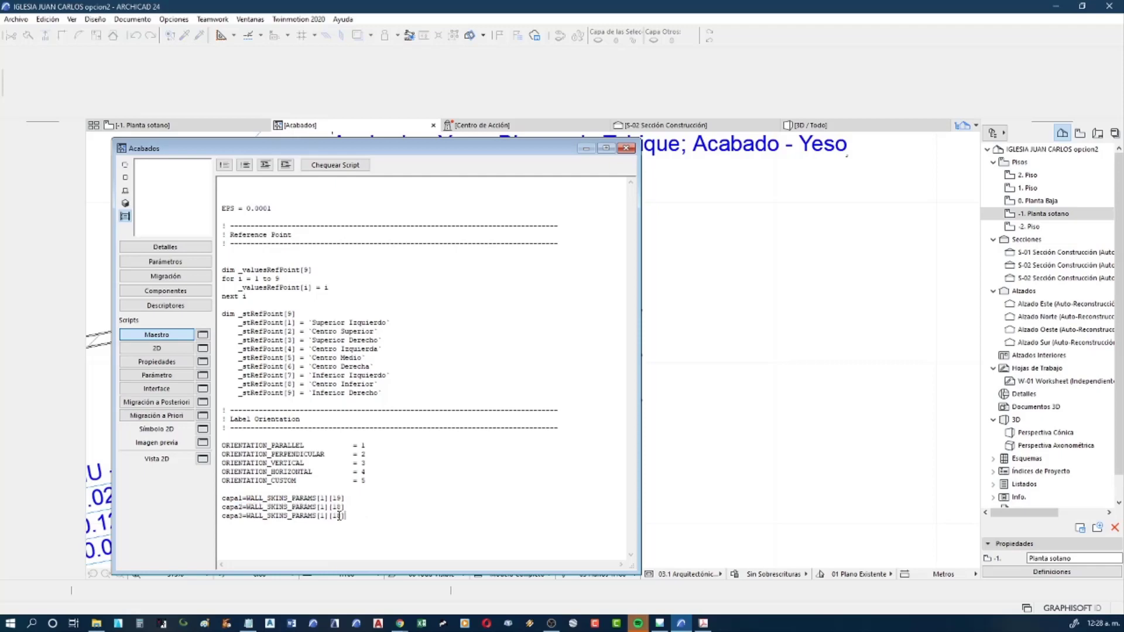
left_click_drag(338, 516, 343, 516)
type("9")
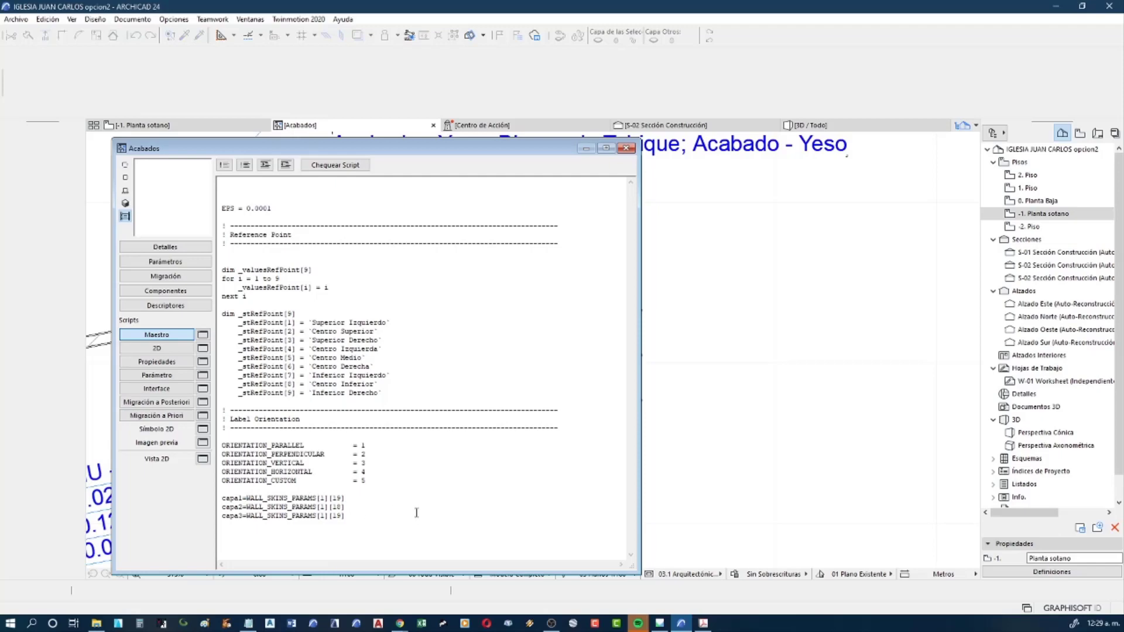
Try prefixing the capa1 assignment in the Master script with "A-" + and check it
type("\"")
type("A")
type("-")
type("\"")
type("+")
left_click(345, 167)
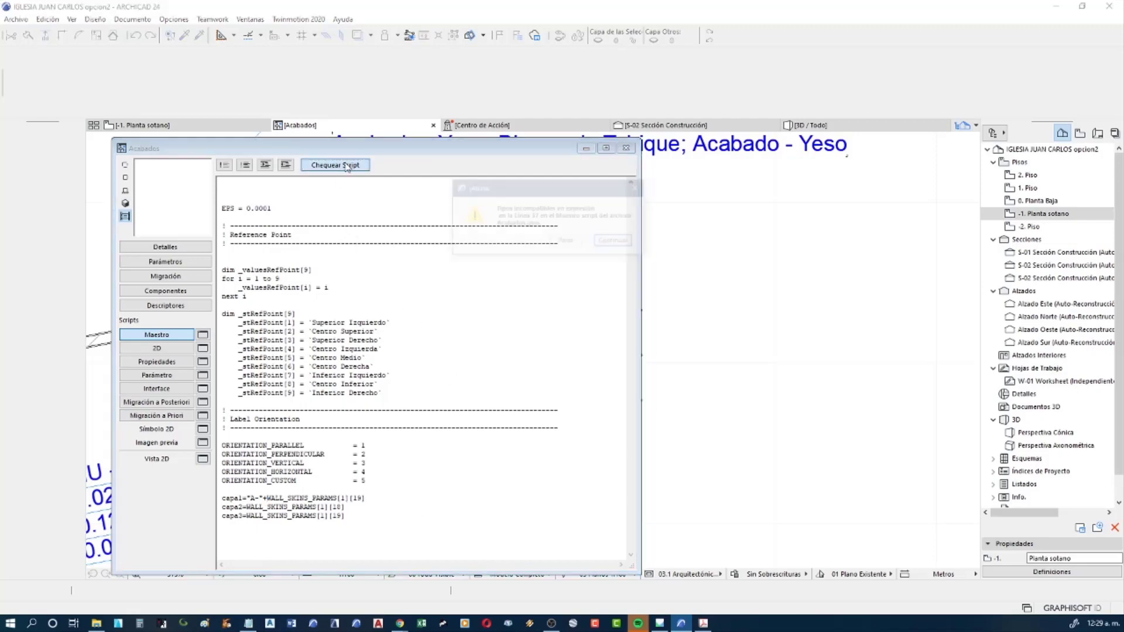
left_click(571, 243)
left_click(314, 497)
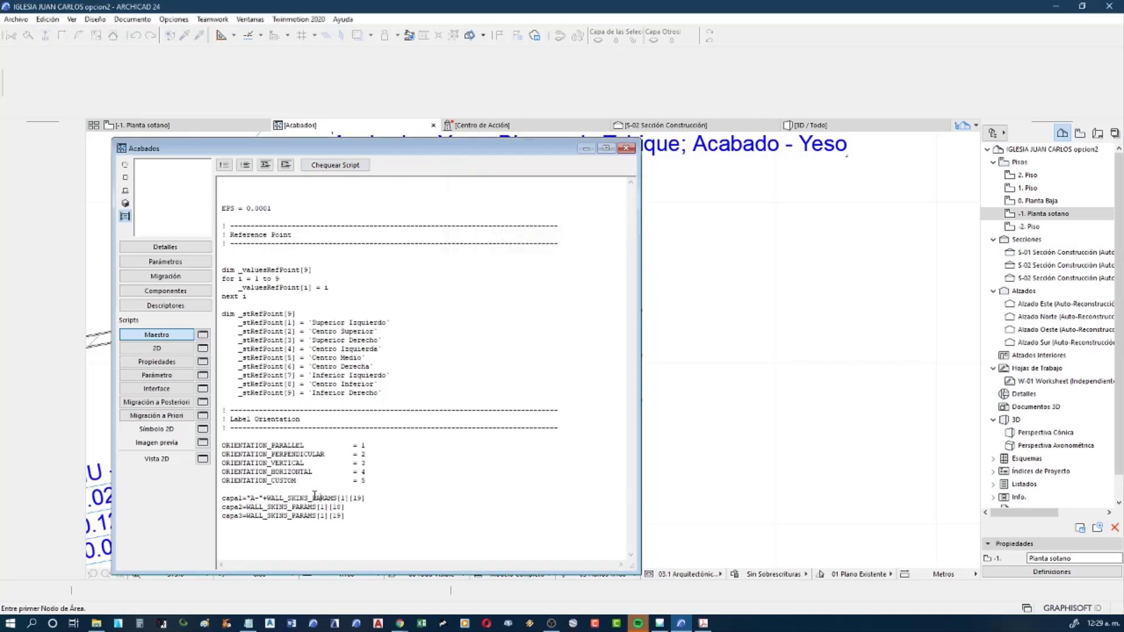
left_click_drag(267, 497, 262, 498)
type("s")
Remove the "A-" prefix from the capa1 assignment so the Master script checks correct
left_click(350, 164)
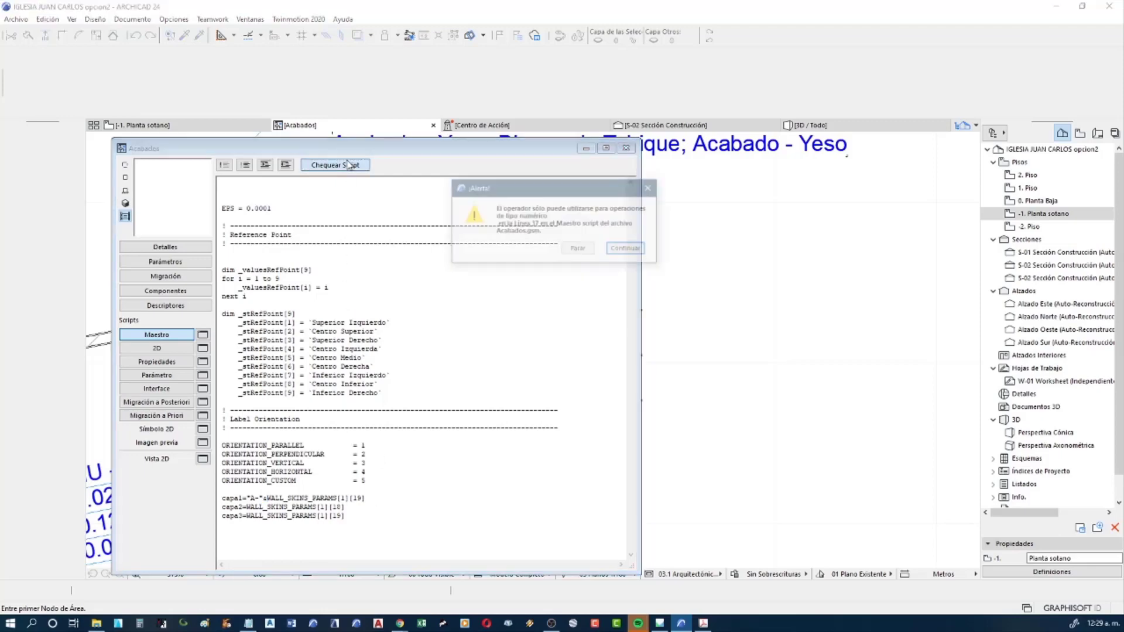
left_click(588, 252)
left_click(264, 505)
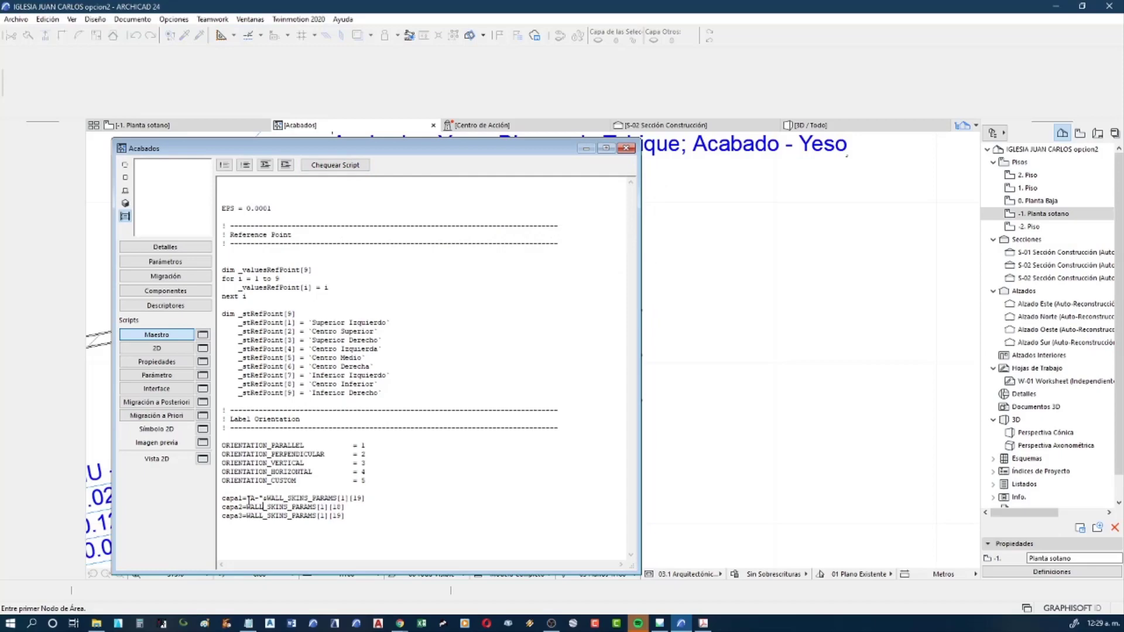
left_click_drag(246, 498, 266, 498)
key("Delete")
left_click_drag(344, 499, 247, 499)
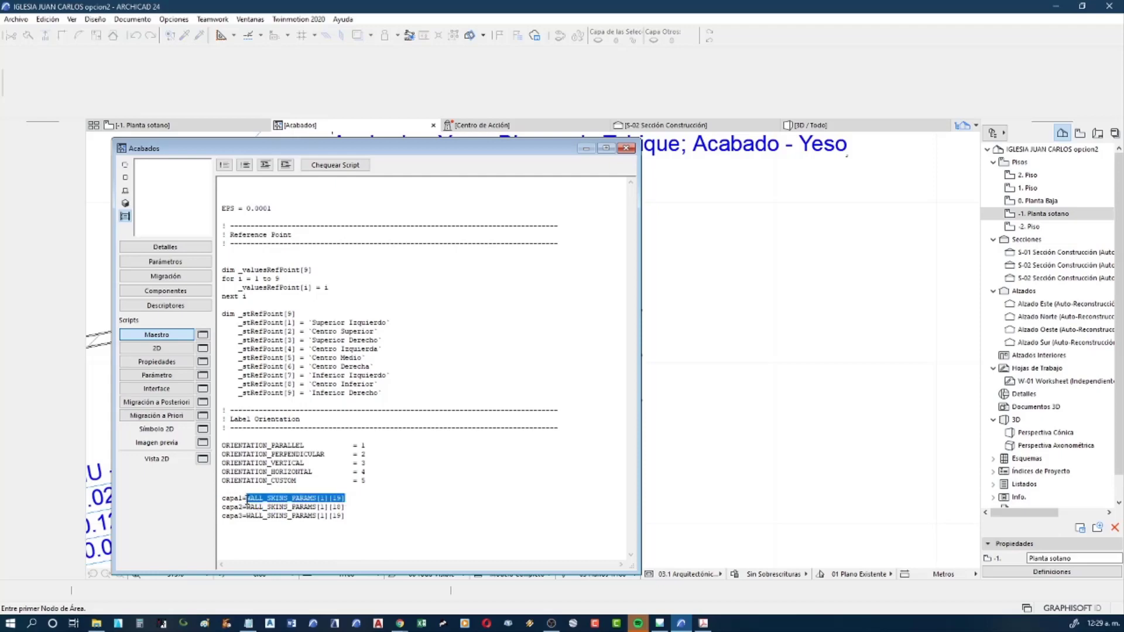
left_click(336, 165)
left_click(556, 240)
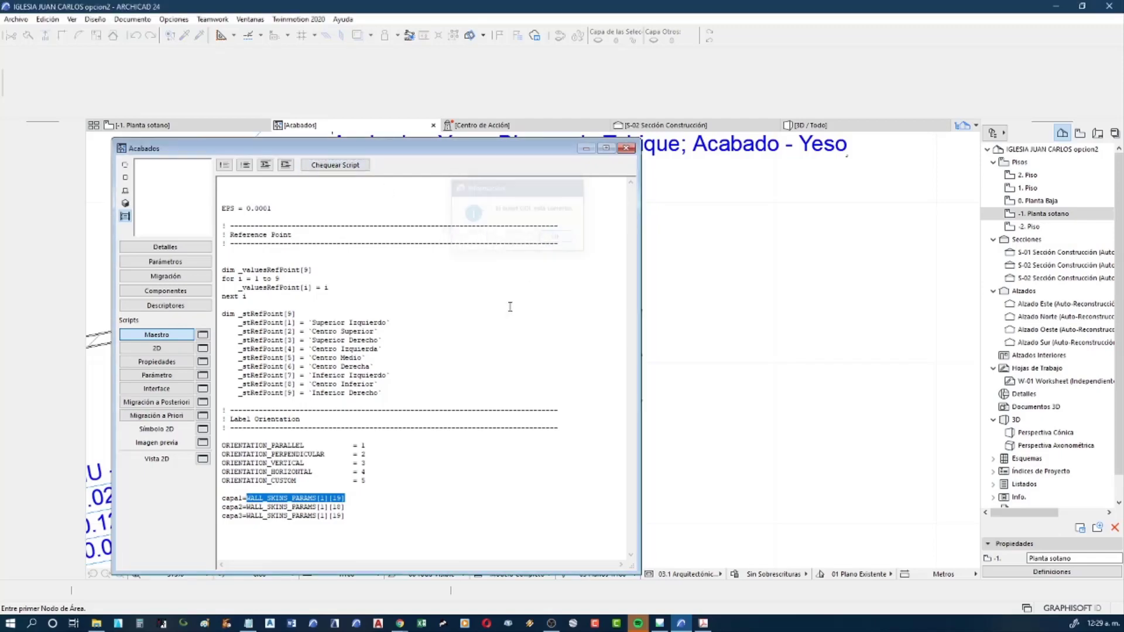
Show the label's 2D script, scrolled to its end, in a widened editor window
left_click(362, 498)
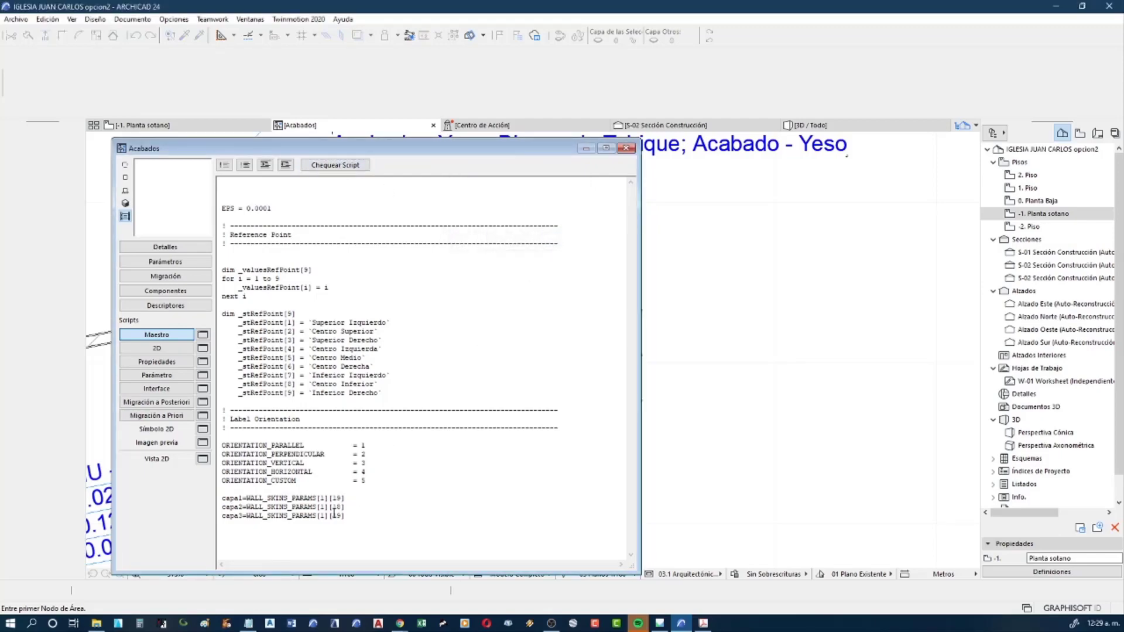
left_click_drag(243, 498, 222, 498)
mouse_move(374, 148)
left_mouse_down()
mouse_move(824, 305)
mouse_move(472, 150)
left_mouse_up()
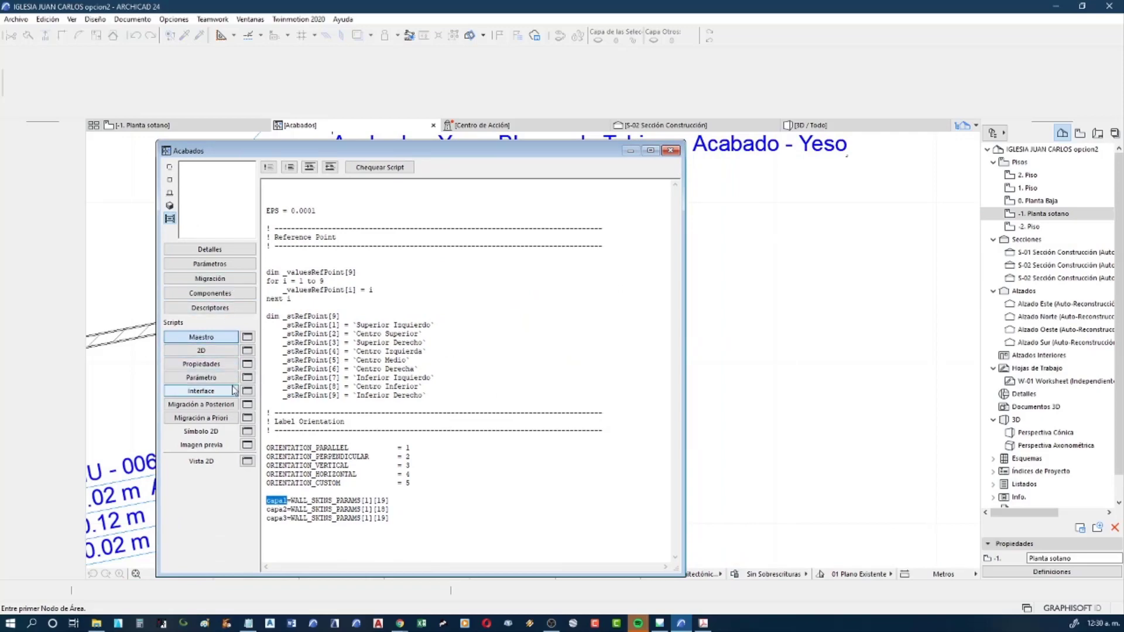
left_click(222, 352)
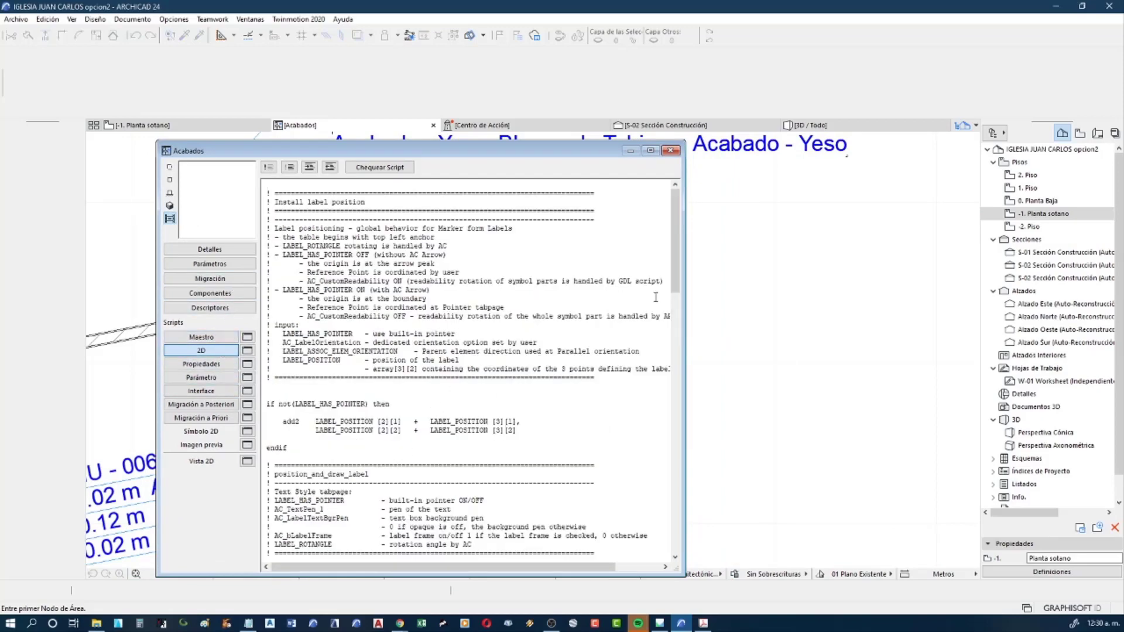
mouse_move(682, 264)
left_mouse_down()
mouse_move(661, 414)
mouse_move(665, 511)
left_mouse_up()
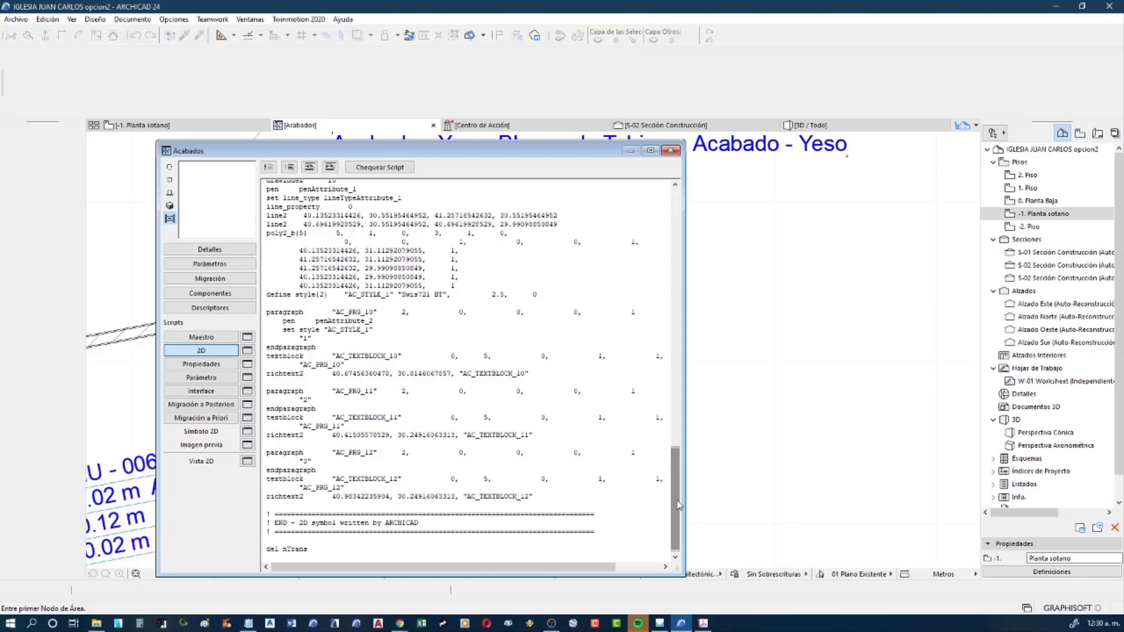
left_click_drag(683, 497, 920, 502)
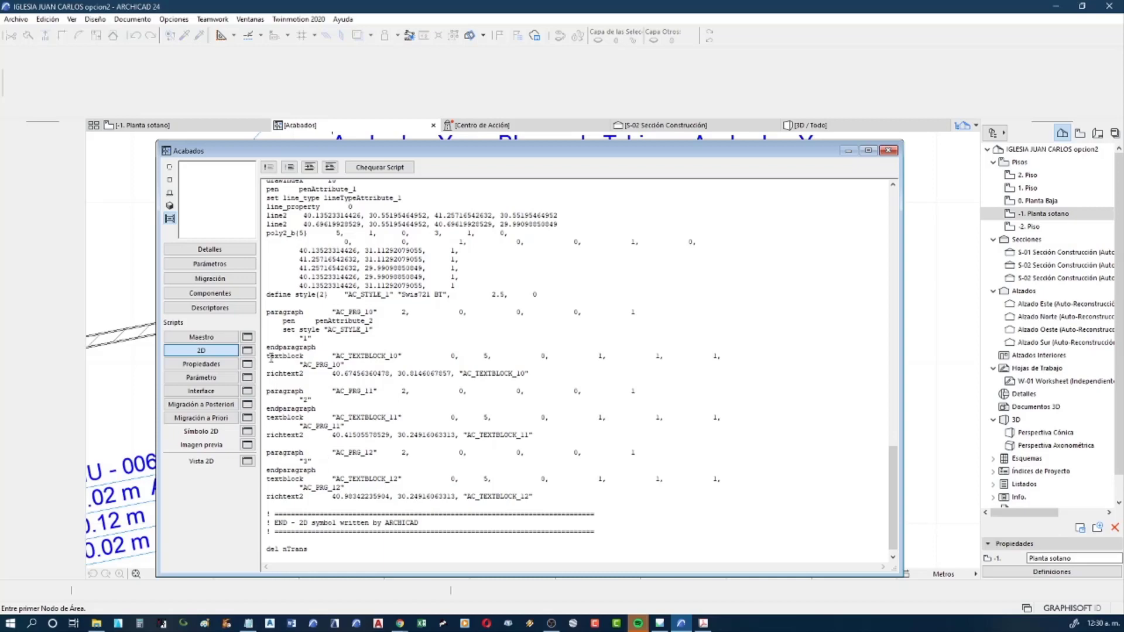
Replace the "1", "2", "3" paragraph strings with capa2, capa1 and capa3
mouse_move(266, 312)
left_mouse_down()
mouse_move(282, 312)
mouse_move(303, 338)
left_mouse_up()
left_click_drag(312, 400, 296, 400)
left_click_drag(315, 460, 302, 460)
left_click_drag(312, 338, 302, 339)
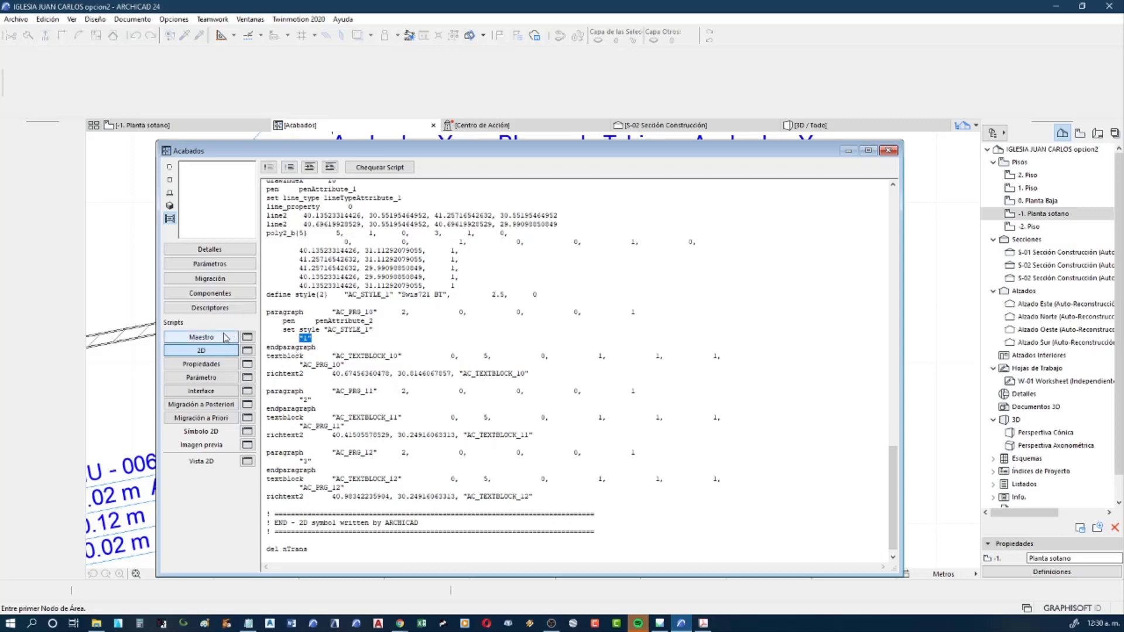
type("capa2")
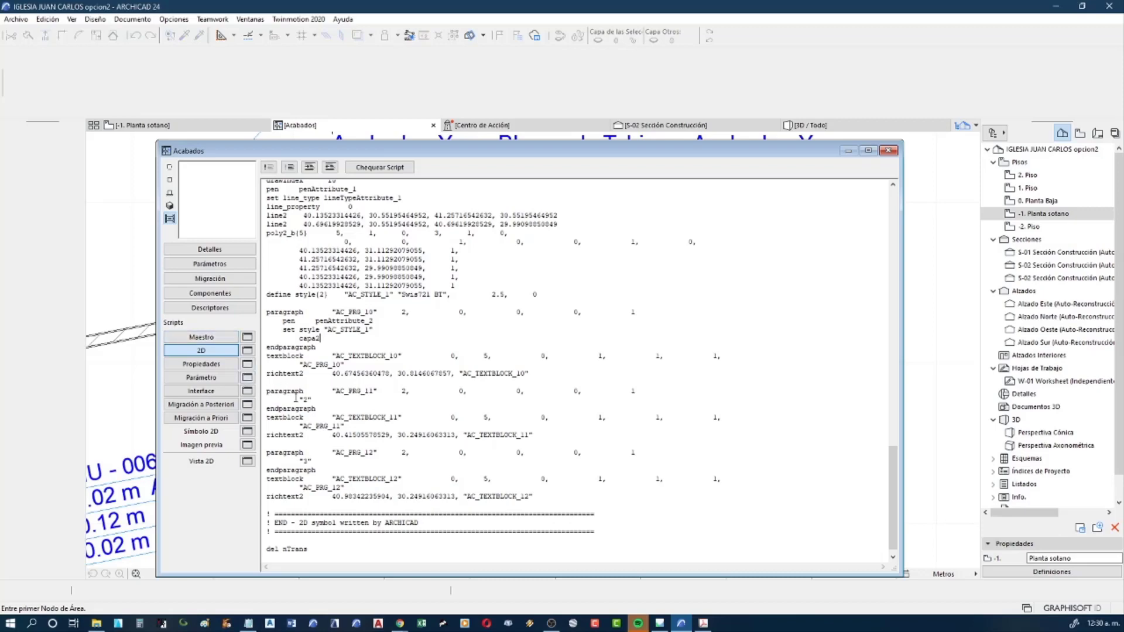
left_click_drag(299, 400, 315, 402)
type("capa")
left_click_drag(299, 461, 315, 463)
type("ca")
left_click(174, 19)
mouse_move(209, 34)
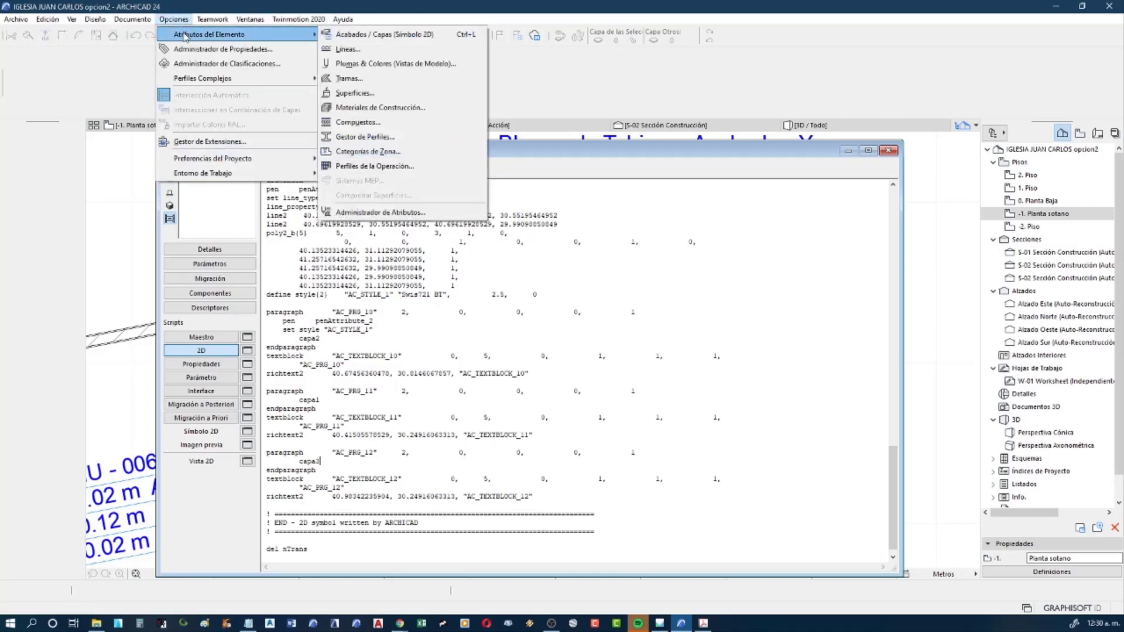
left_click(377, 122)
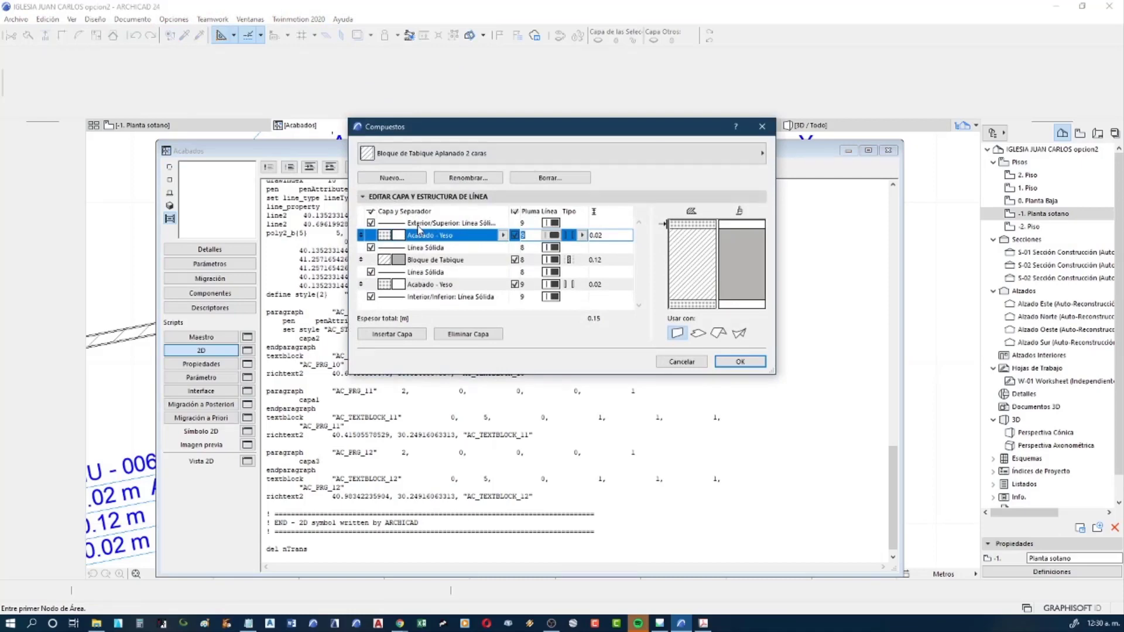
left_click(464, 264)
left_click(457, 287)
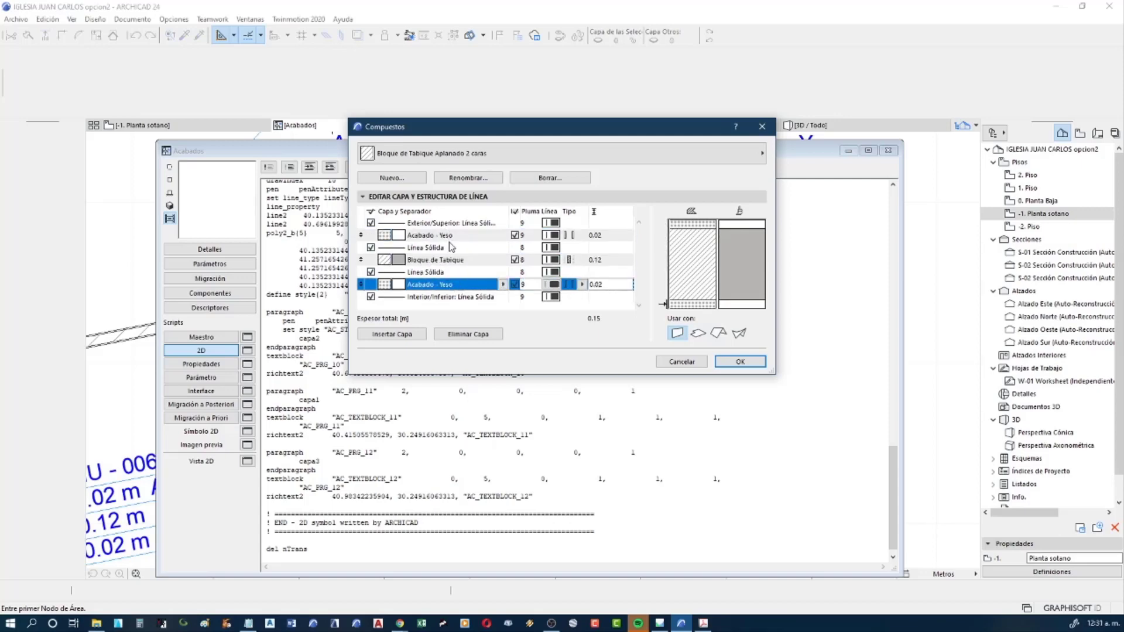
left_click(453, 240)
left_click(461, 263)
left_click(461, 287)
left_click(472, 261)
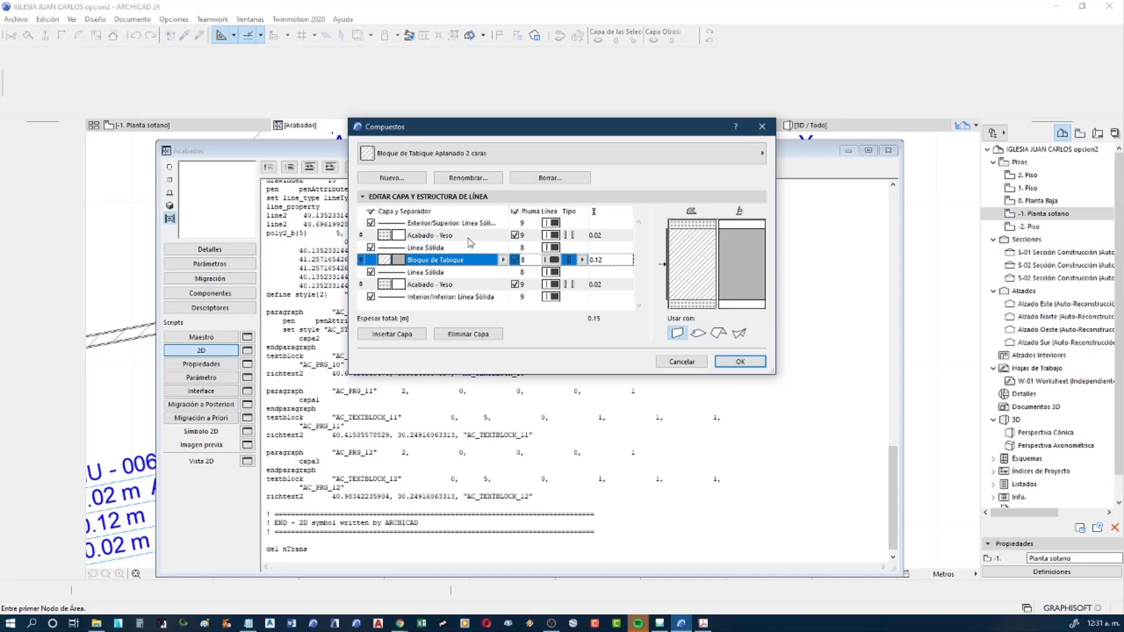
left_click(468, 237)
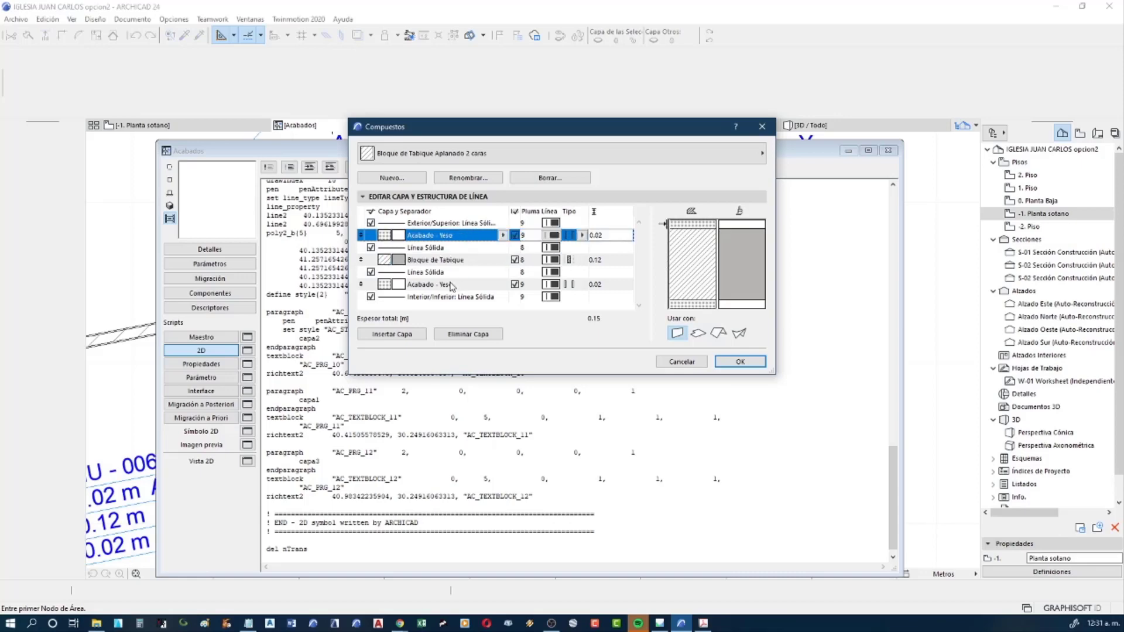
left_click(447, 287)
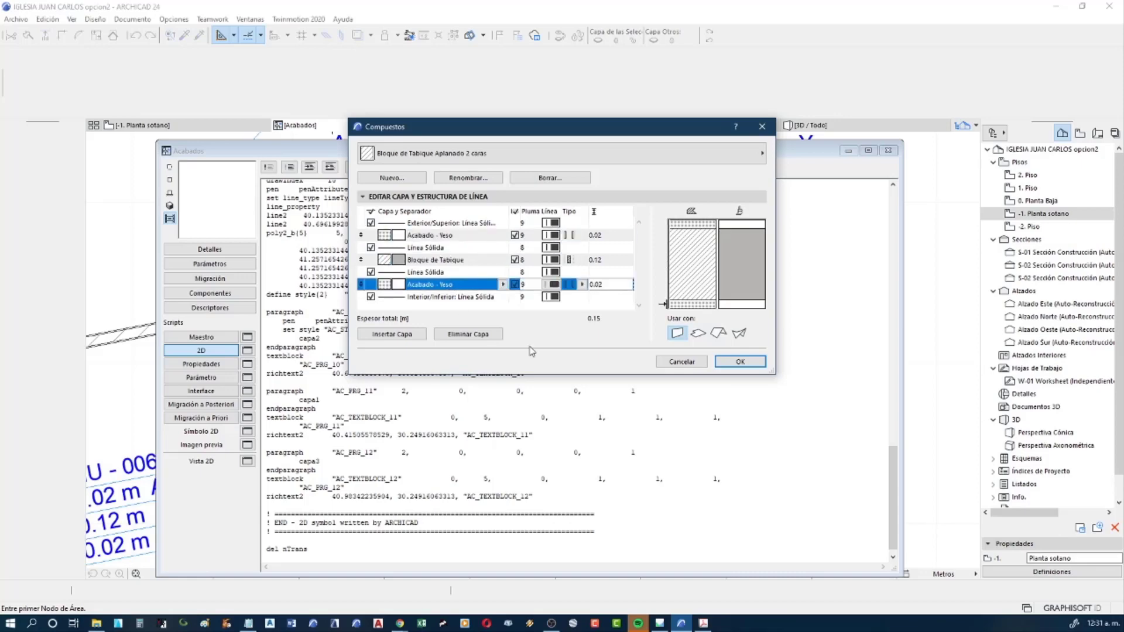
left_click(681, 361)
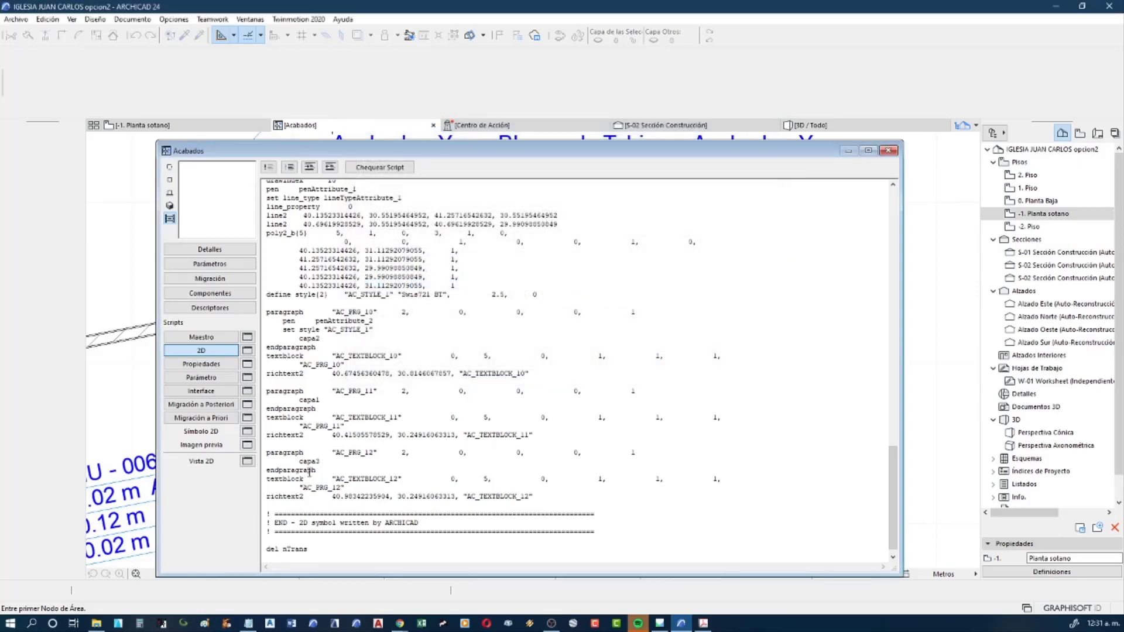
Insert "A-" ahead of capa2 in the first paragraph
left_click_drag(319, 462, 295, 461)
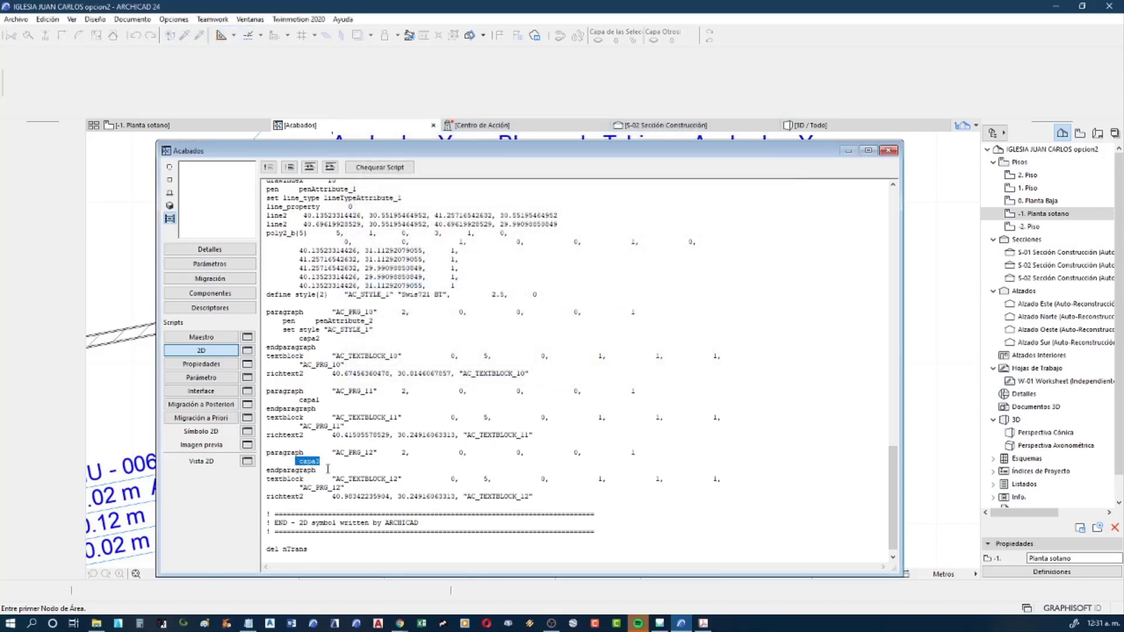
left_click(328, 466)
type("\"")
type("A\"")
key("BackSpace")
type("-")
type("\"")
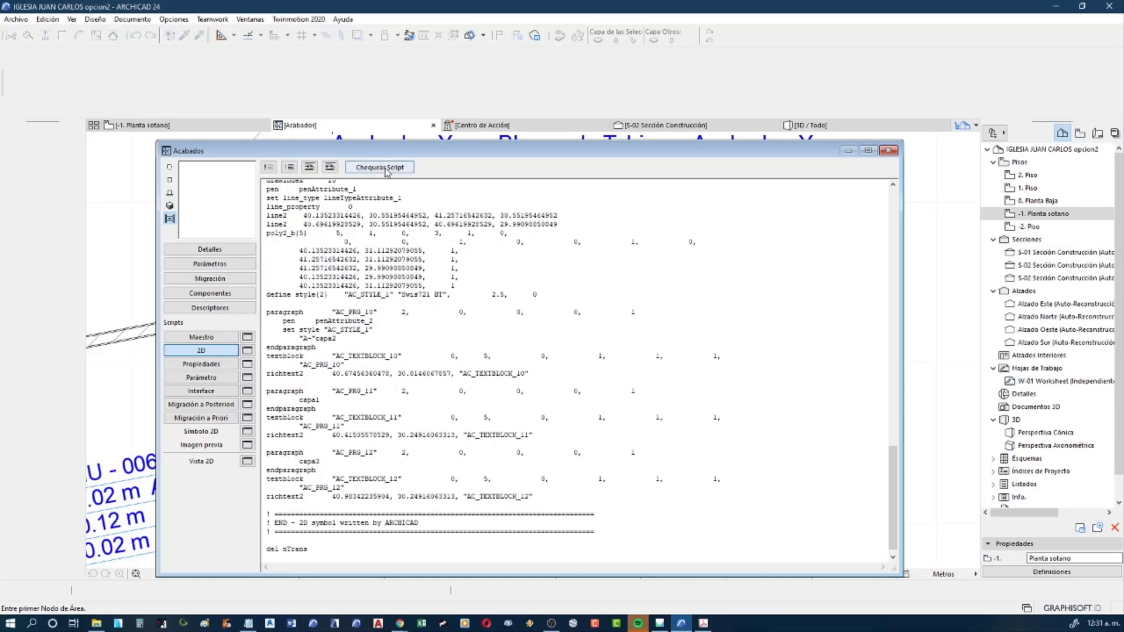
Check the 2D script, dismiss the String expression errors, and select the space after the prefix
left_click(380, 168)
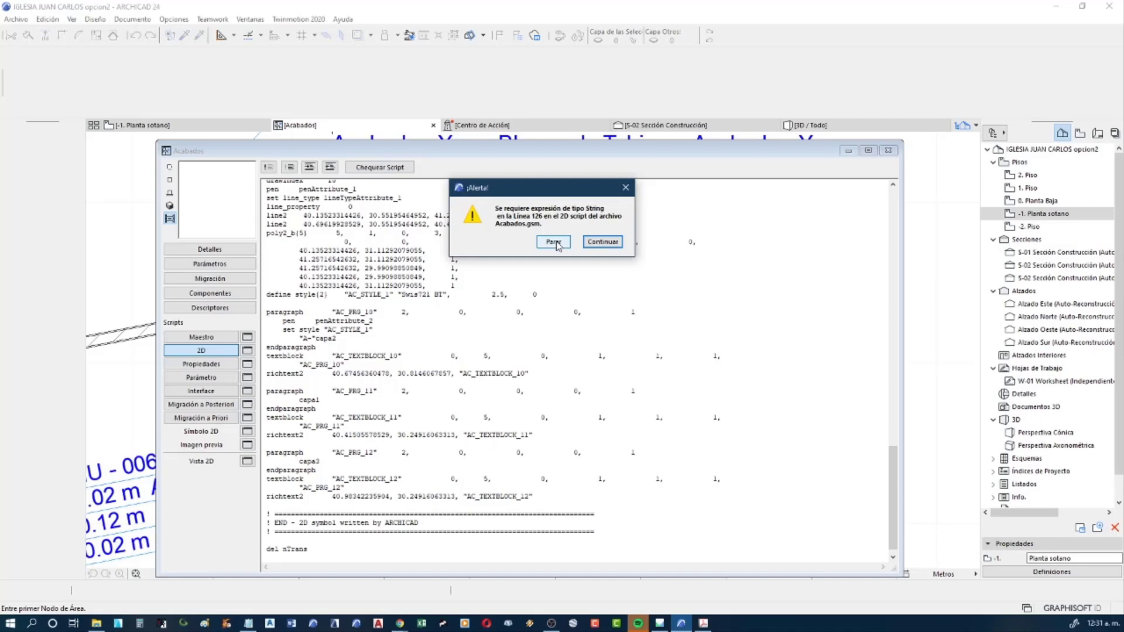
left_click(553, 242)
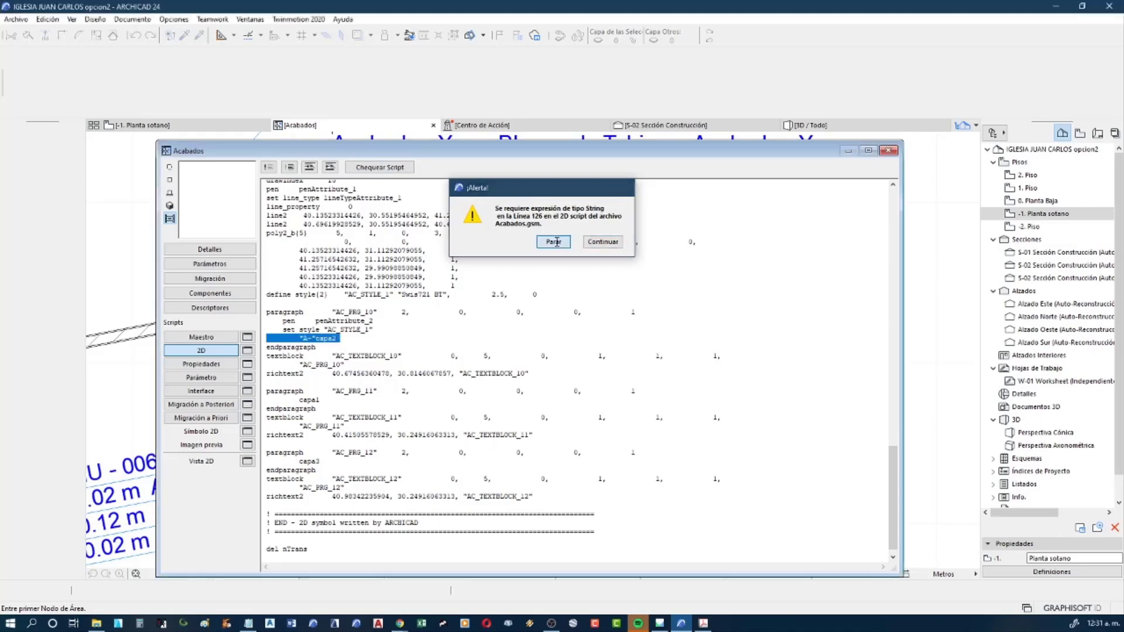
left_click(337, 339)
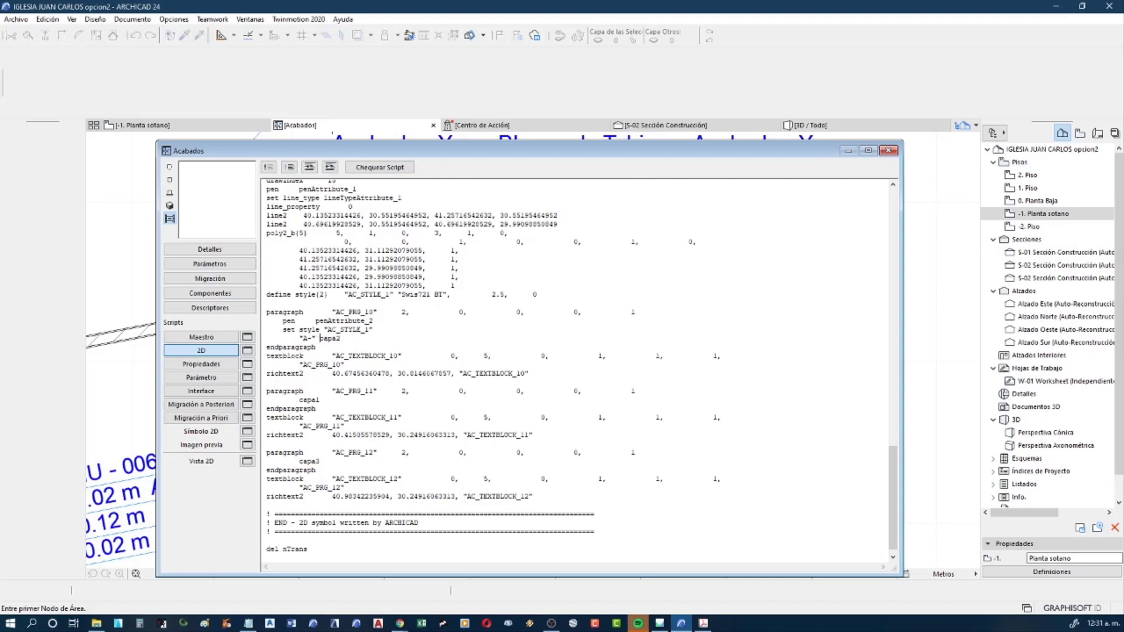
left_click(379, 167)
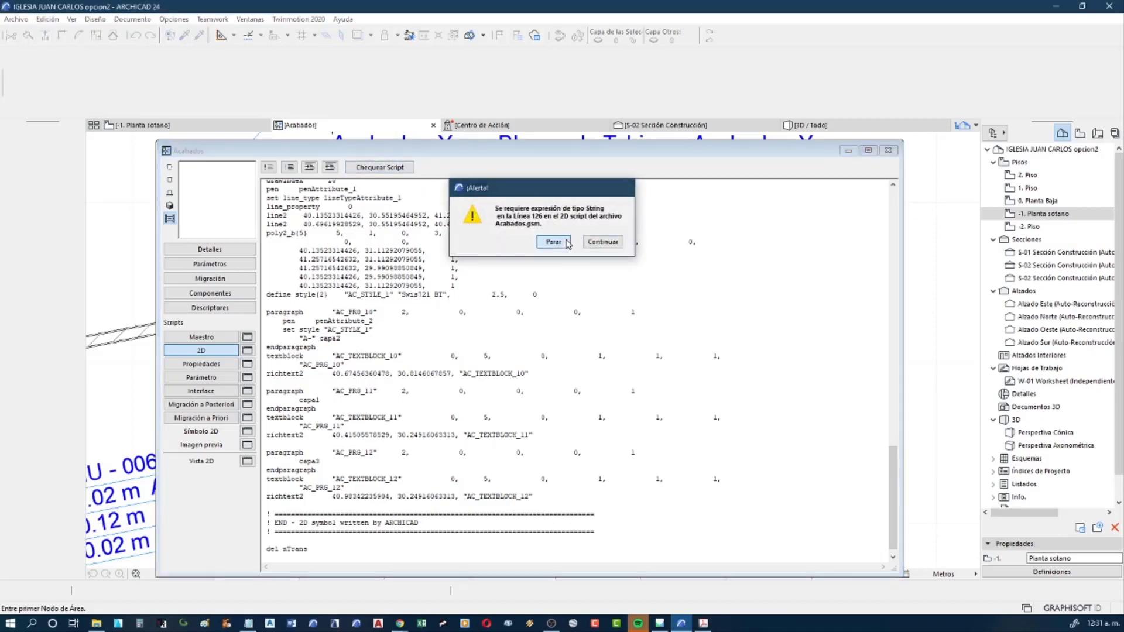
left_click(620, 234)
left_click(317, 339)
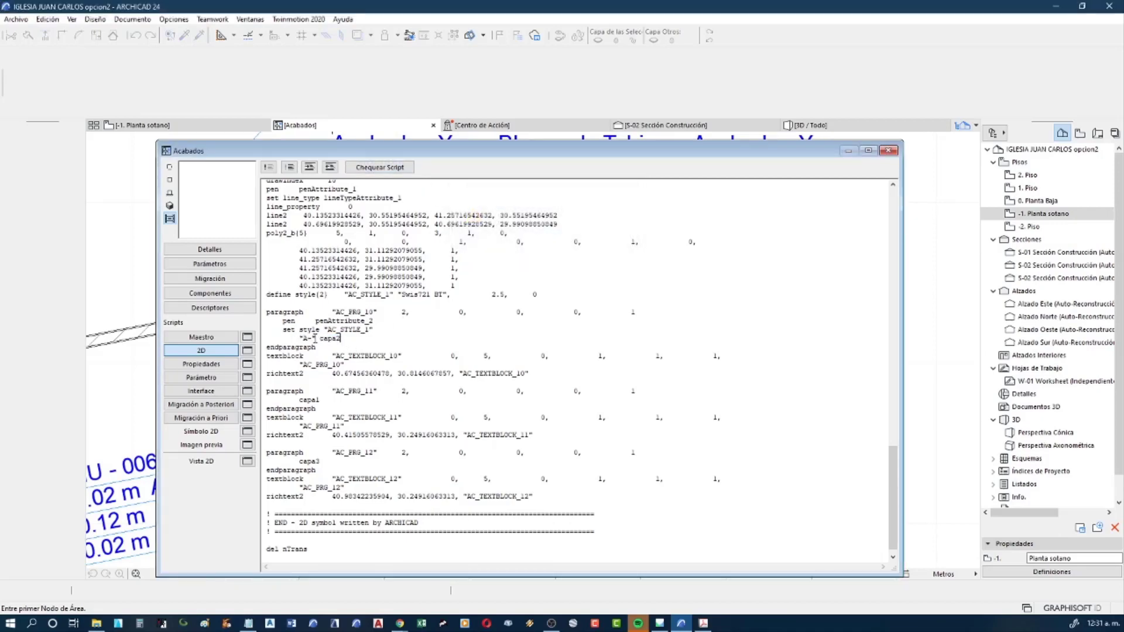
left_click_drag(316, 338, 321, 338)
Search the GDL Reference Guide for 'text' and open the 3D Text Elements page
left_click(703, 623)
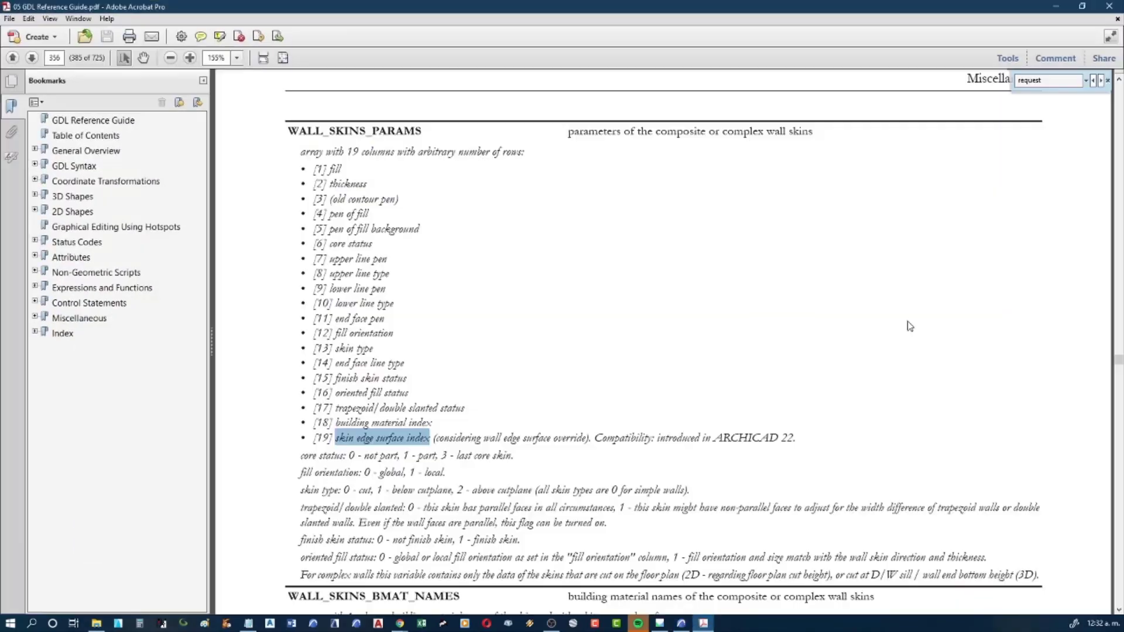
double_click(1057, 81)
type("text")
key("Return")
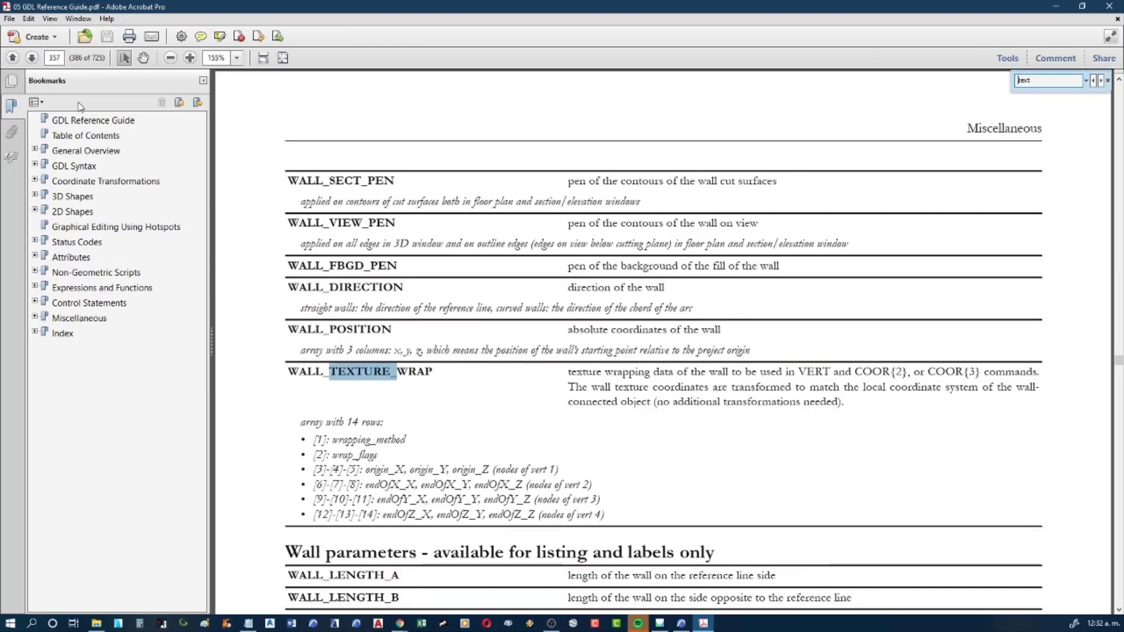
left_click(174, 123)
left_click(1048, 80)
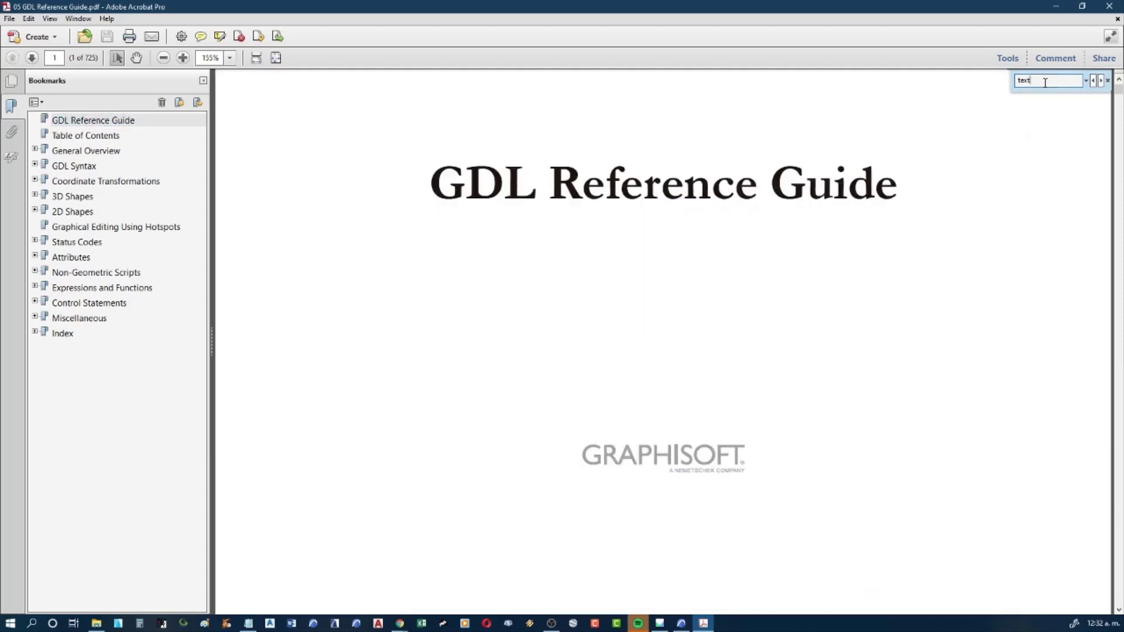
key("Return")
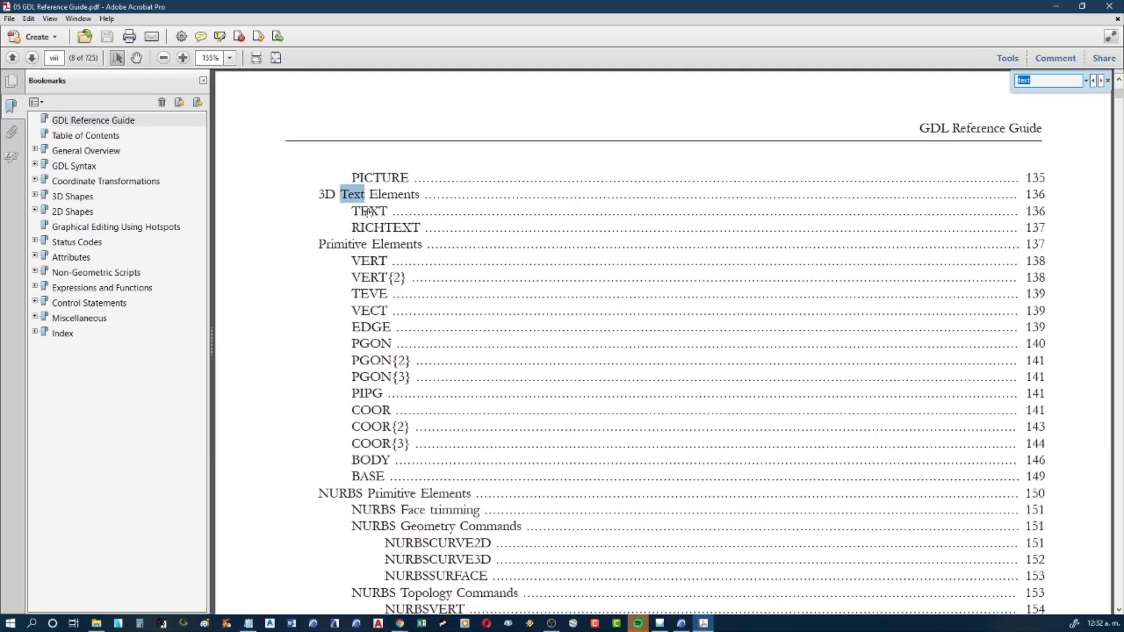
left_click(369, 212)
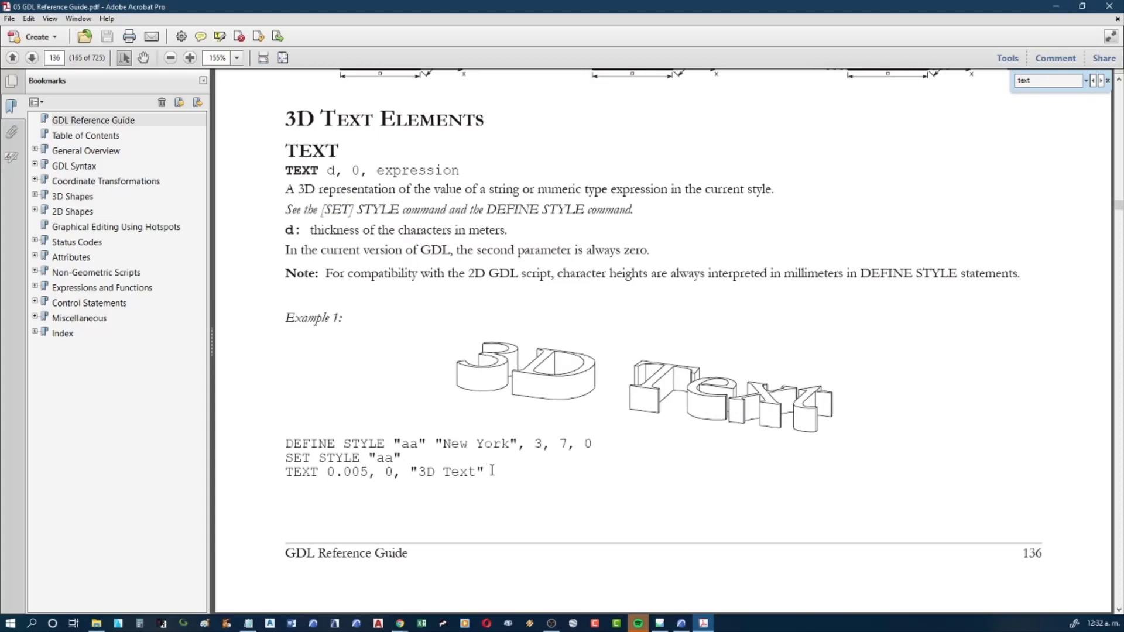
Read through the text elements to the TEXTBLOCK definition on page 252
scroll(492, 470, "down", 8)
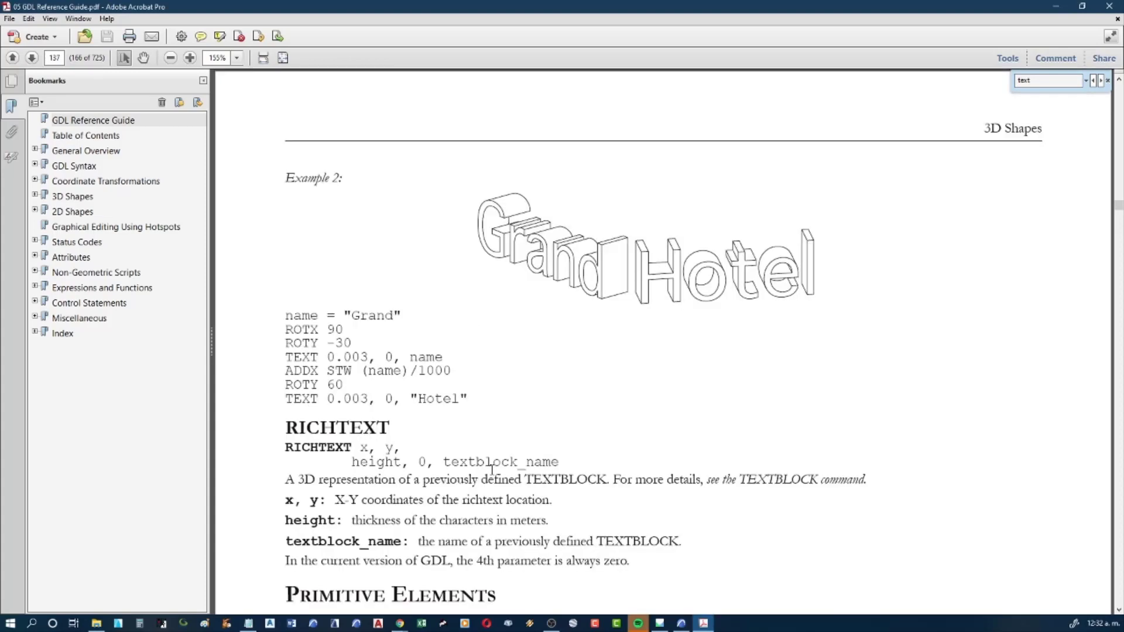
scroll(485, 463, "down", 1)
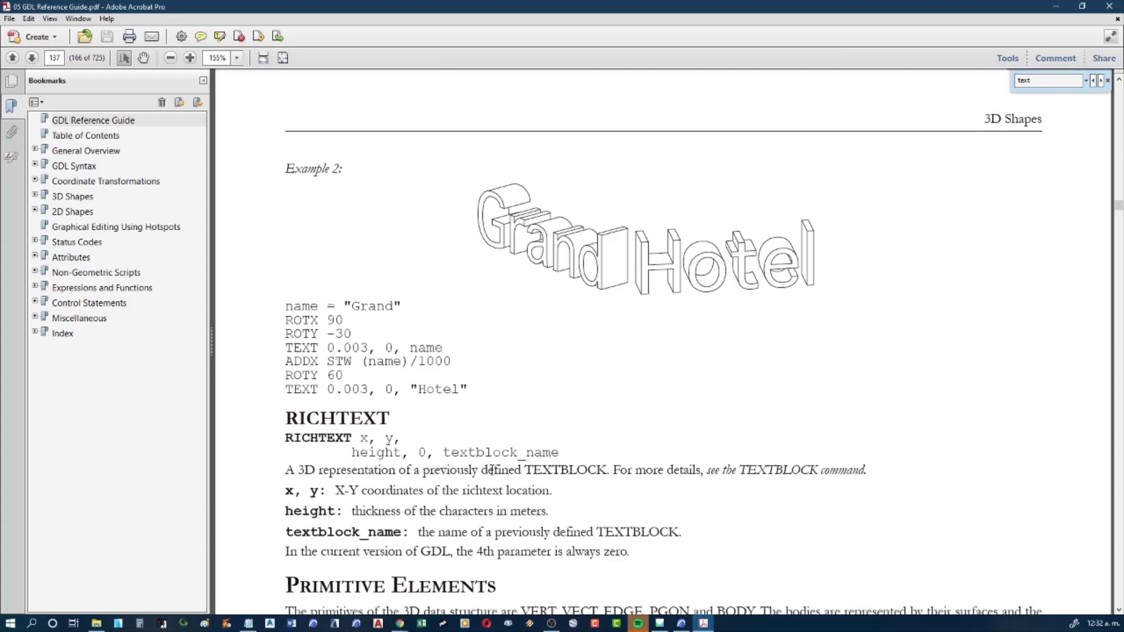
scroll(445, 409, "down", 2)
scroll(415, 362, "down", 1)
scroll(445, 368, "down", 1)
scroll(504, 386, "down", 1)
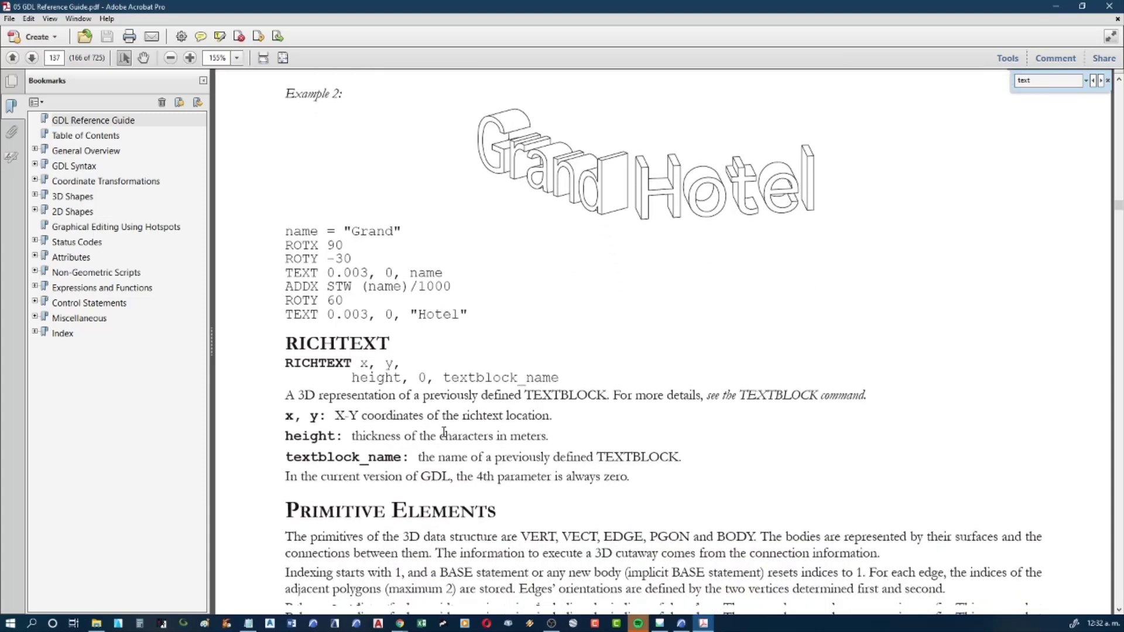
scroll(562, 404, "down", 1)
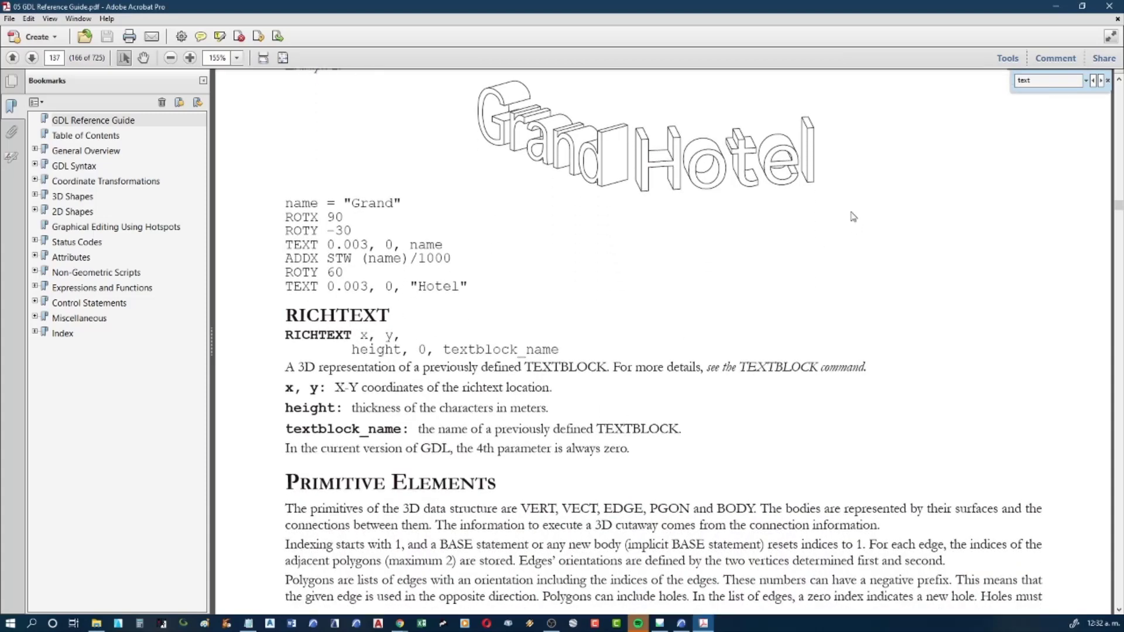
left_click(825, 373)
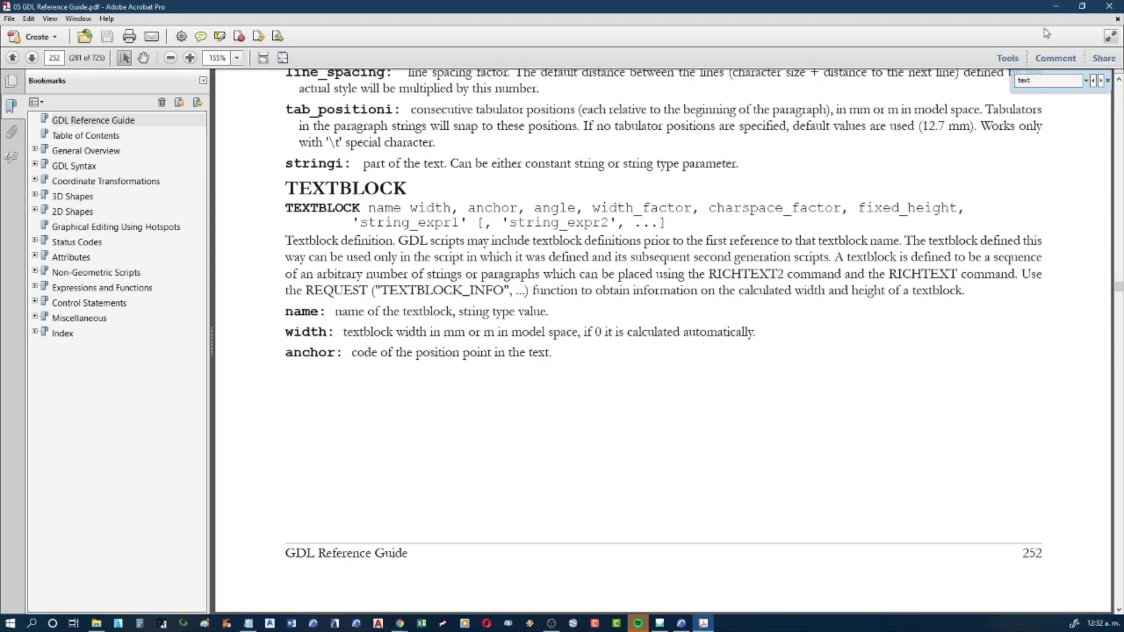
left_click(1056, 6)
Change the first paragraph line to "A-",capa2 and check the 2D script
left_click(318, 338)
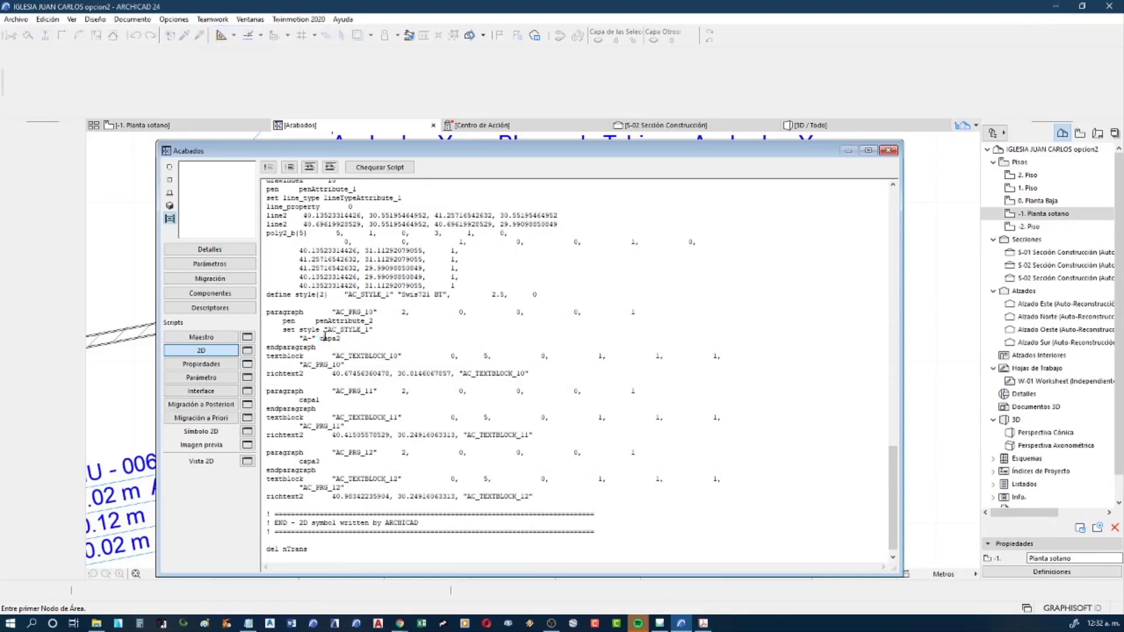
double_click(317, 339)
type("\",")
left_click(396, 169)
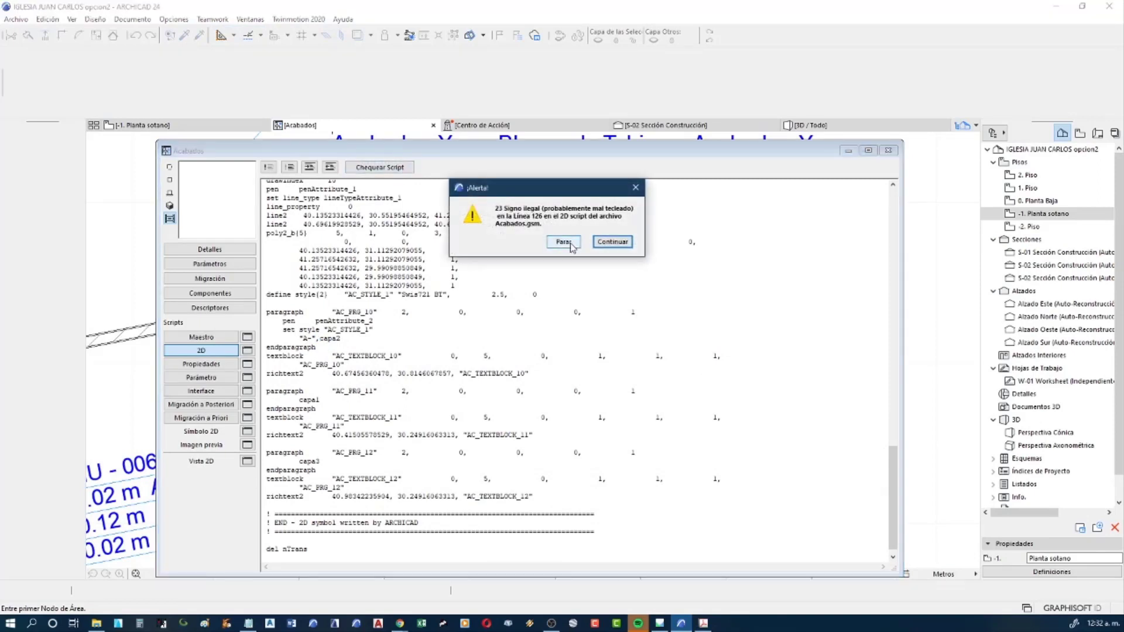
left_click(570, 243)
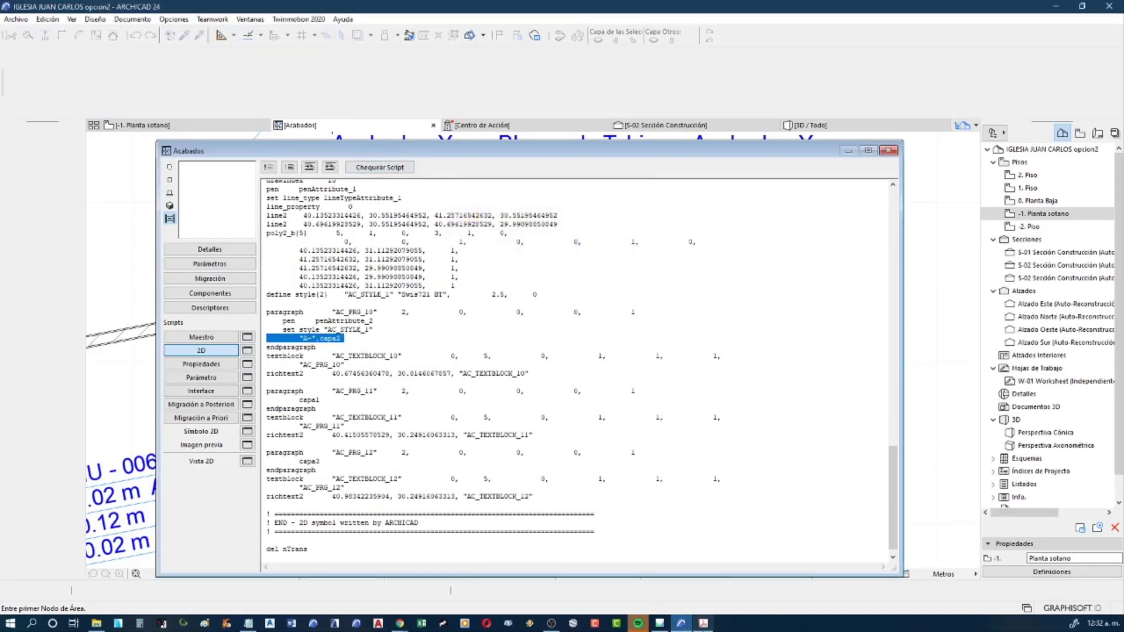
left_click(702, 622)
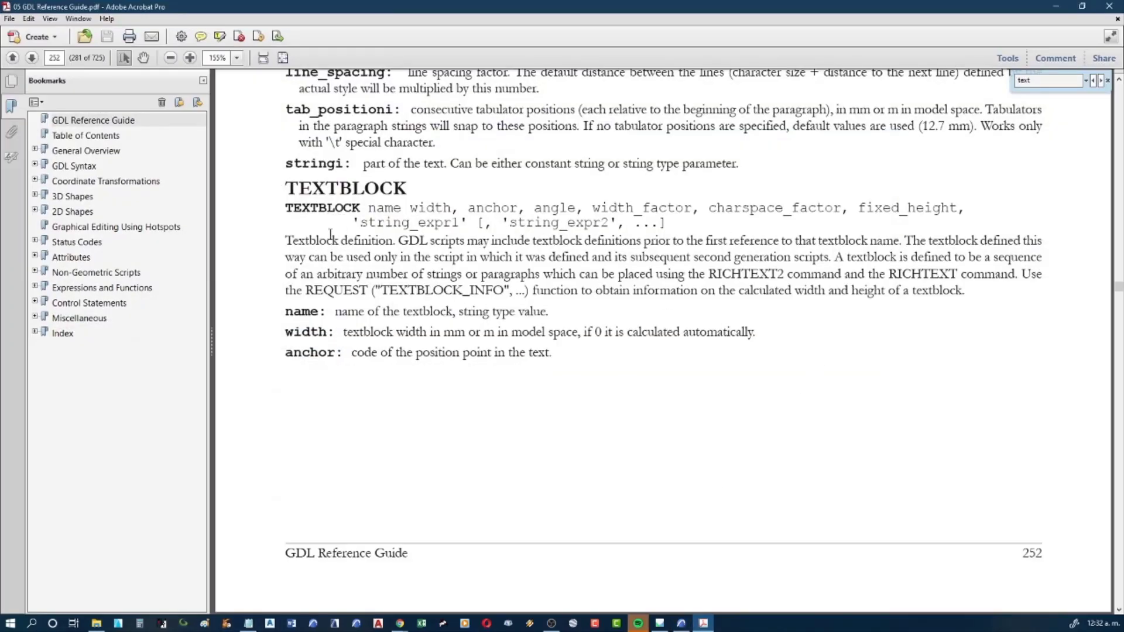
Search the guide for 'paragraph' and read the PARAGRAPH command definition on page 251
double_click(1031, 80)
type("paragraph")
key("Return")
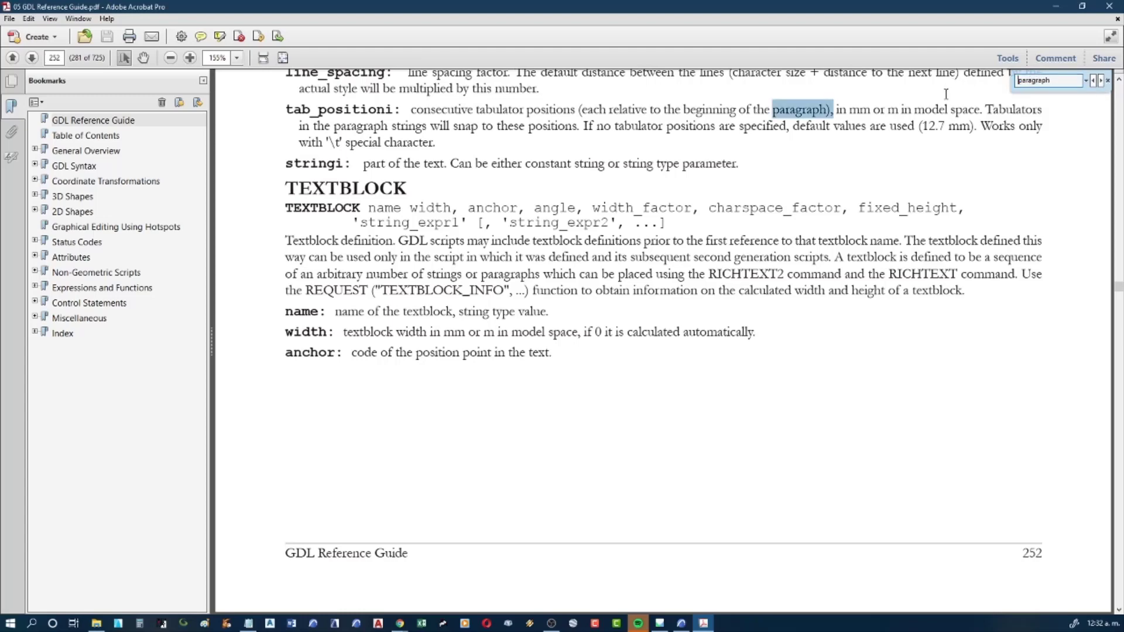
left_click(1101, 81)
left_click(1100, 80)
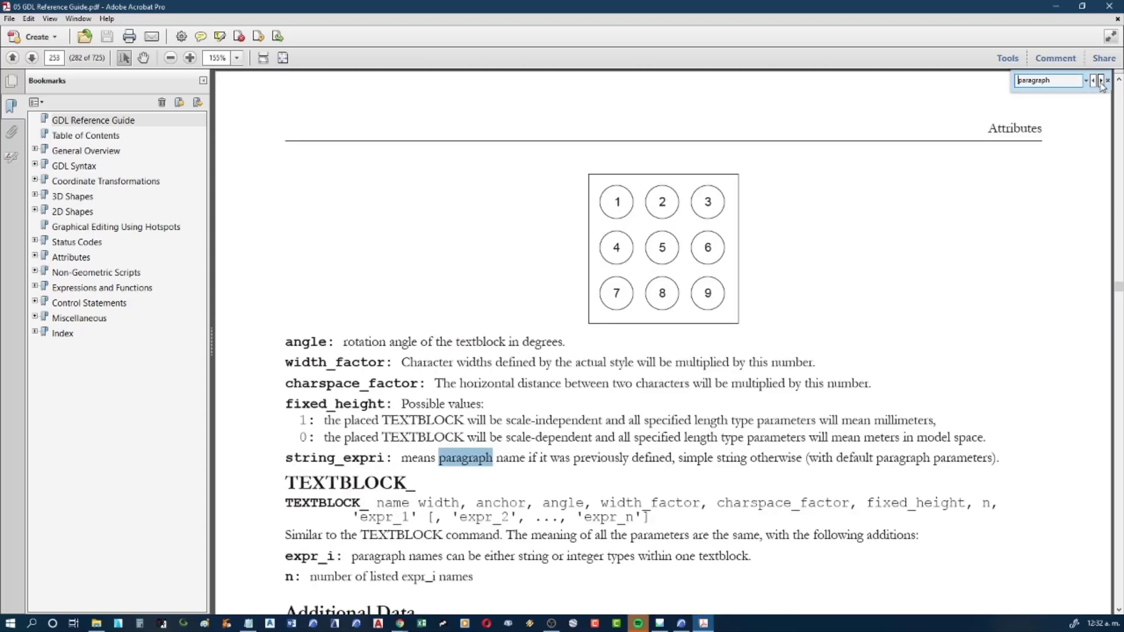
left_click(1101, 80)
left_click(1100, 81)
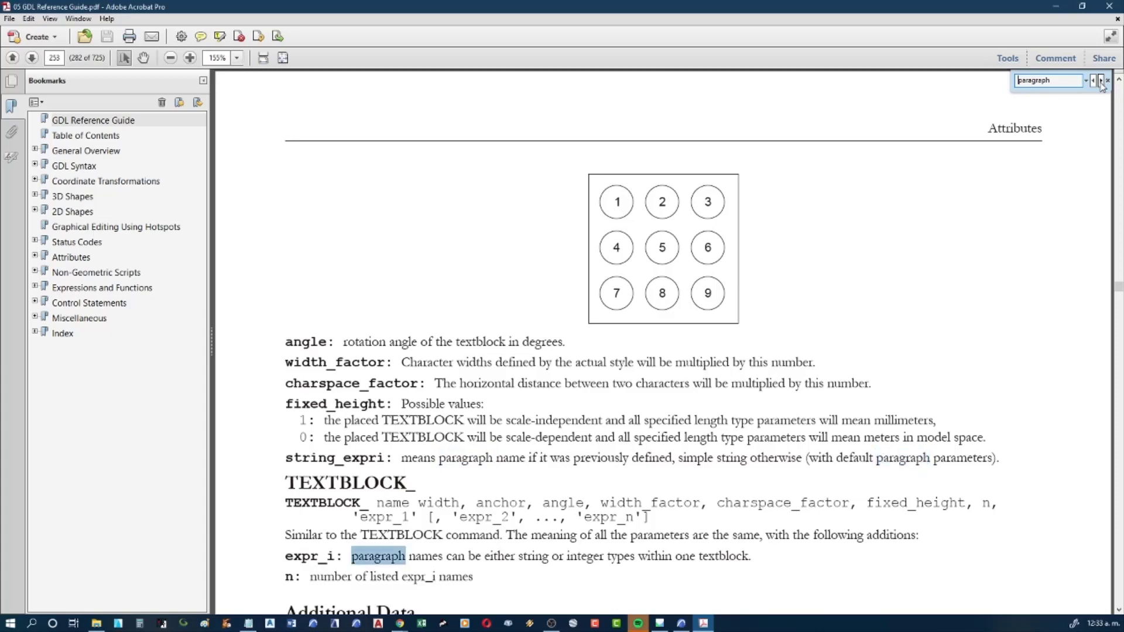
left_click(1101, 81)
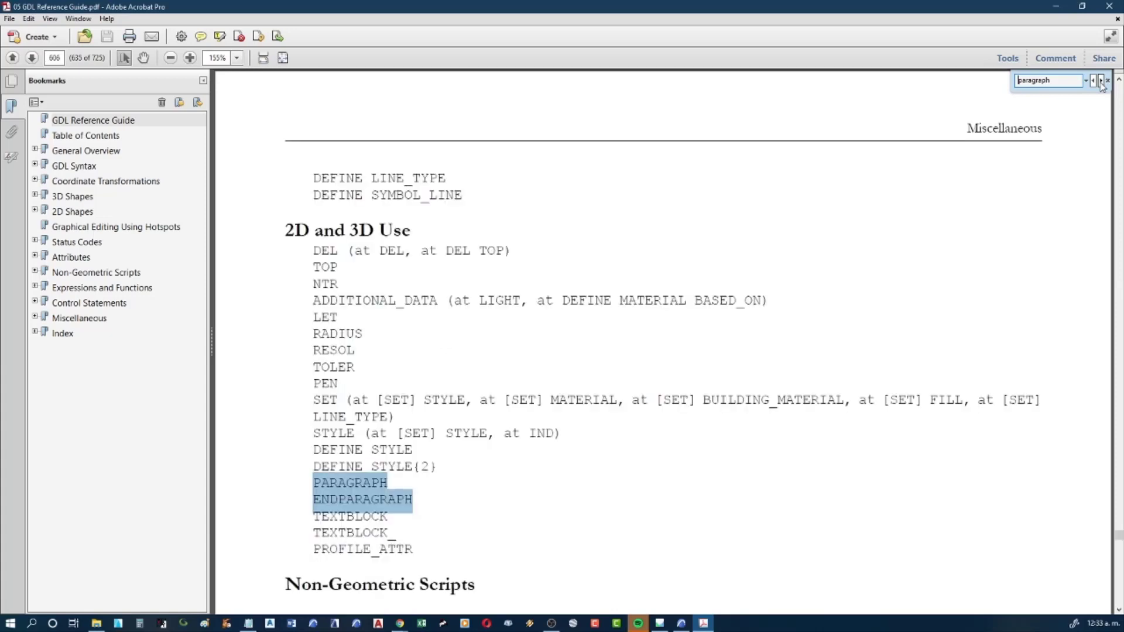
left_click(370, 485)
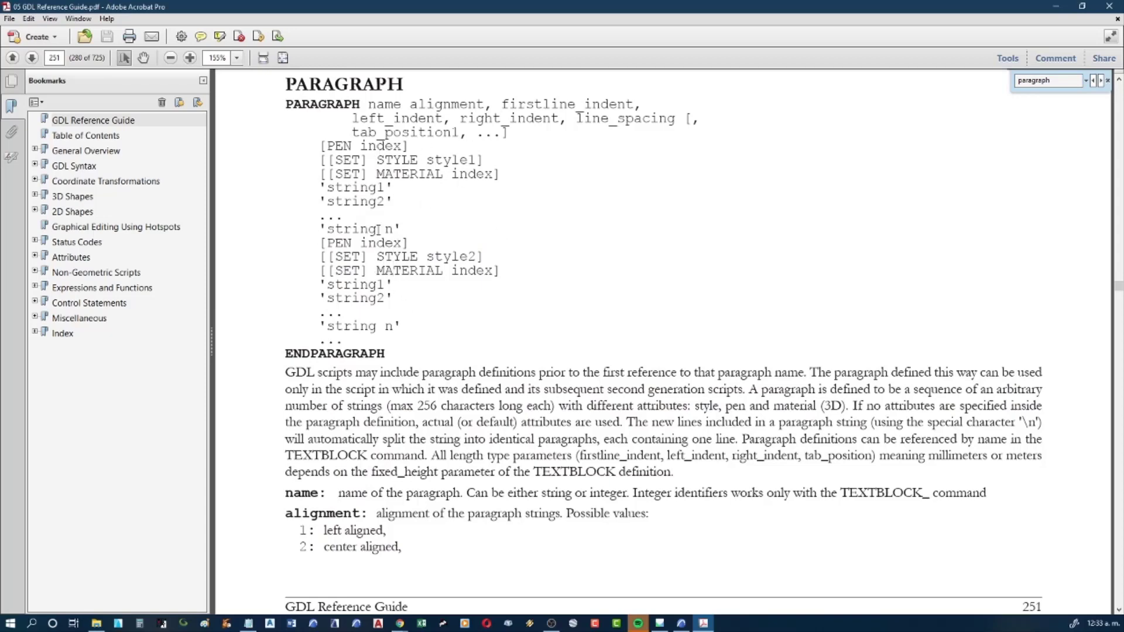
left_click(1055, 6)
Delete the comma, move capa2 onto its own indented line, and check the script
left_click(319, 340)
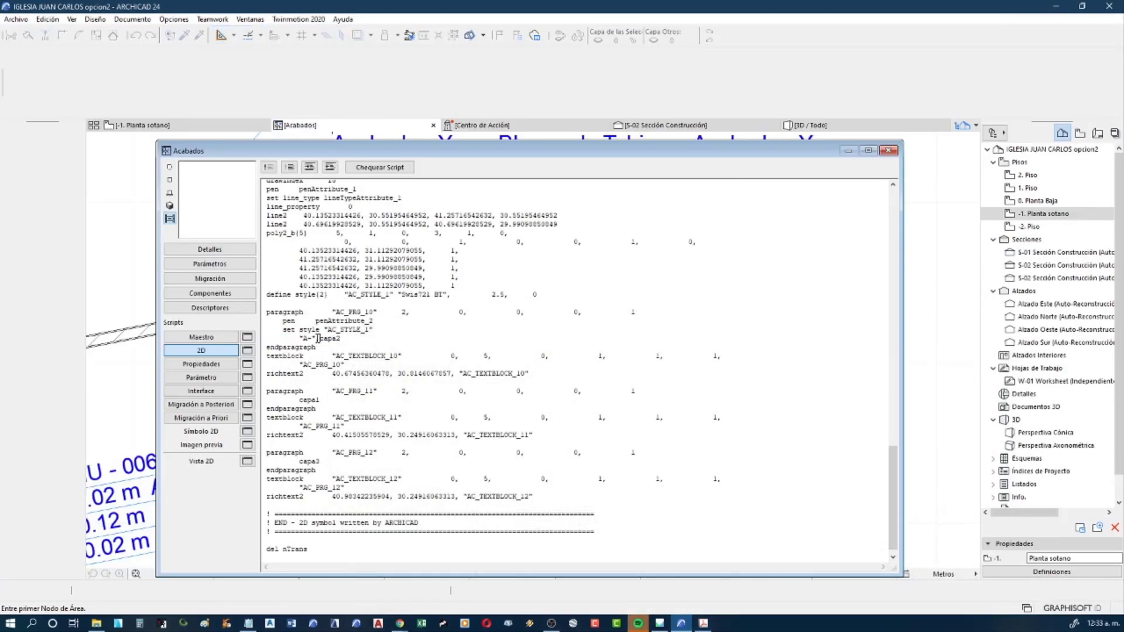
double_click(317, 338)
key("Delete")
key("Return")
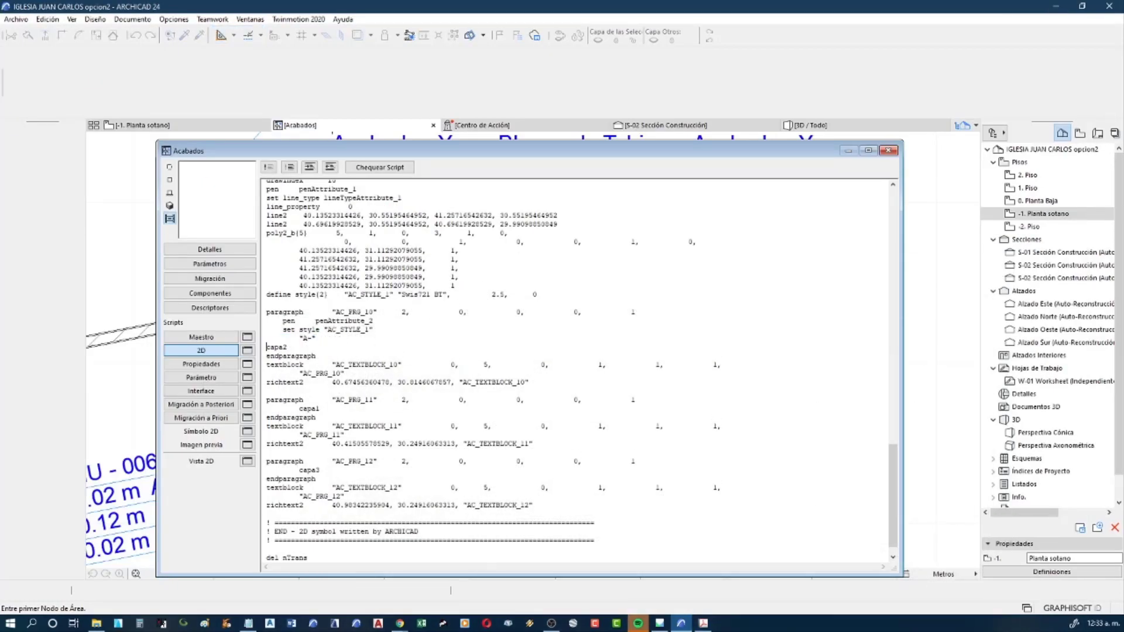
key("Tab")
key("Tab")
left_click(383, 167)
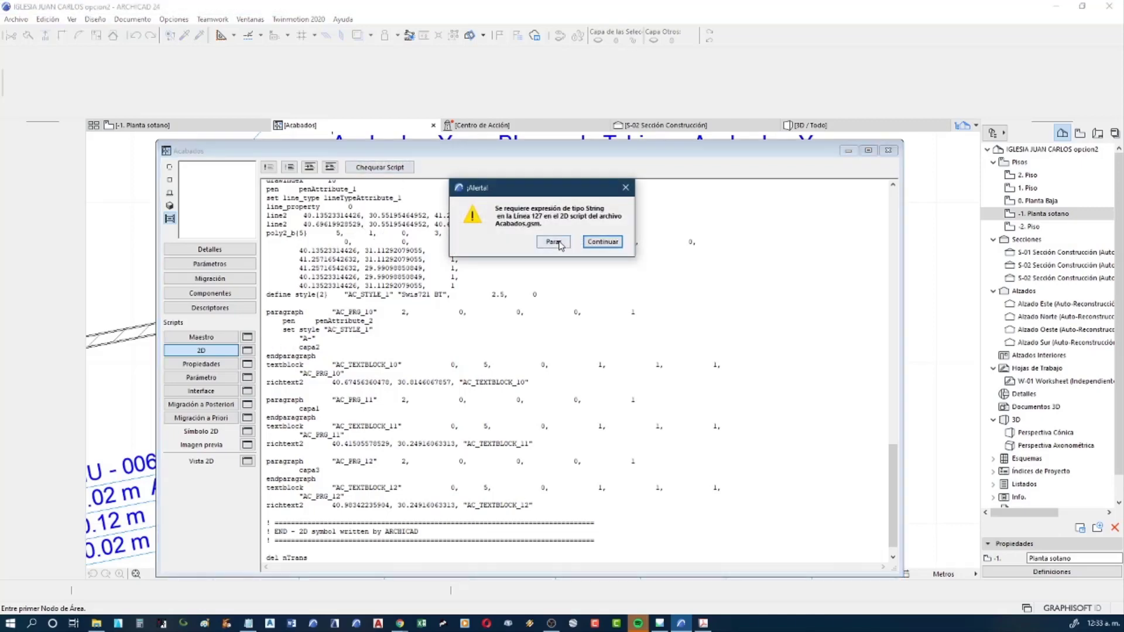
left_click(553, 242)
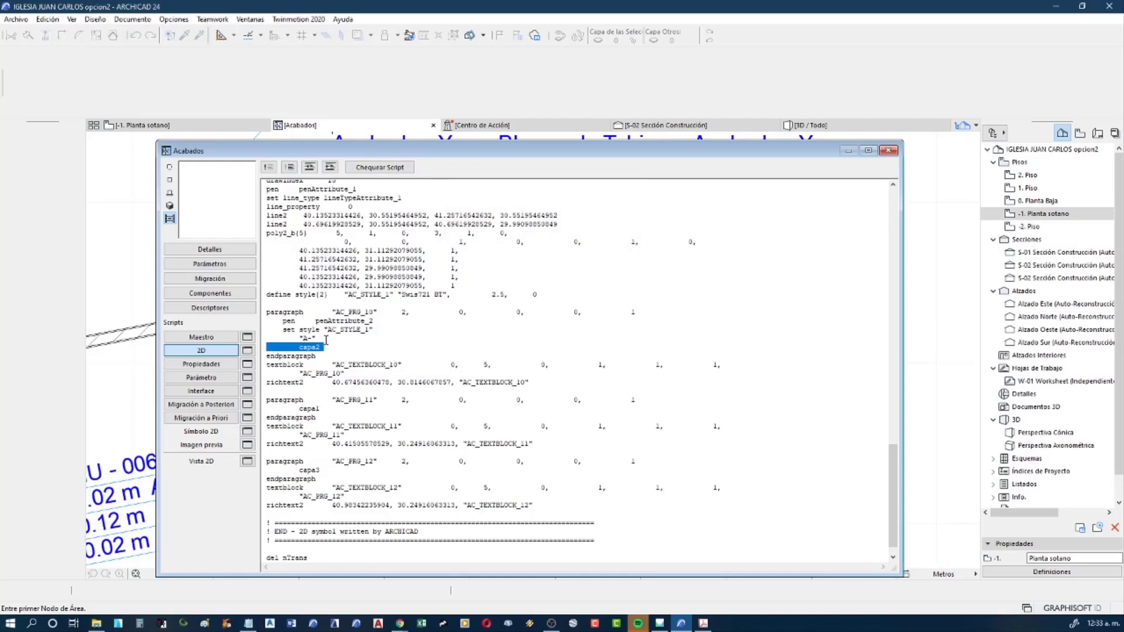
Delete the "A-" line from the first paragraph and recheck the script
left_click(320, 349)
left_click_drag(316, 337, 289, 338)
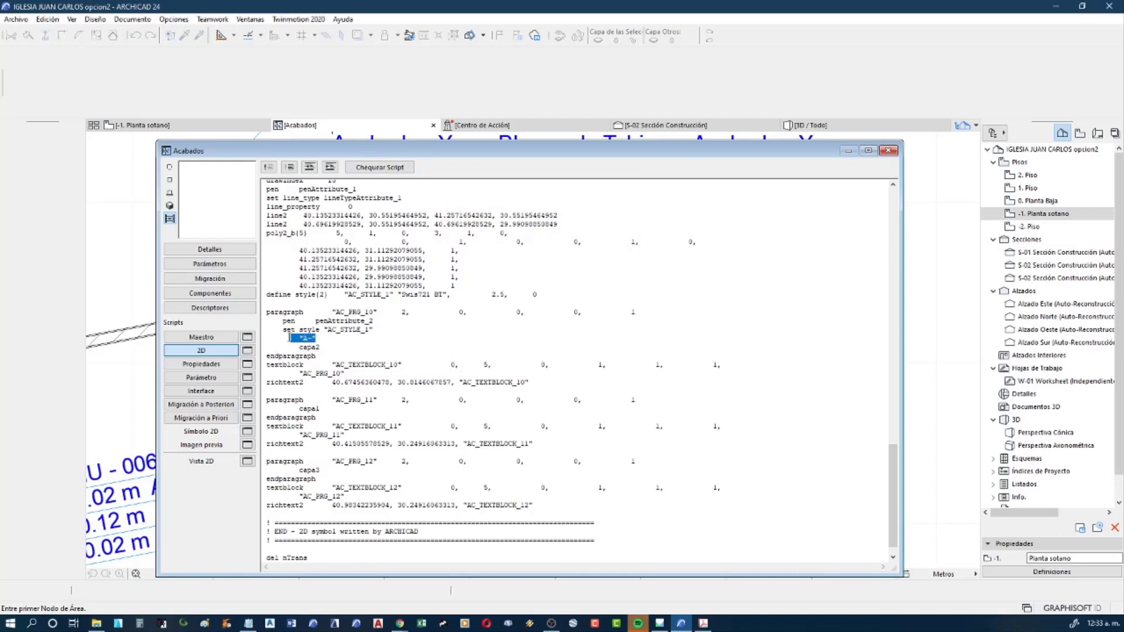
key("BackSpace")
left_click(386, 168)
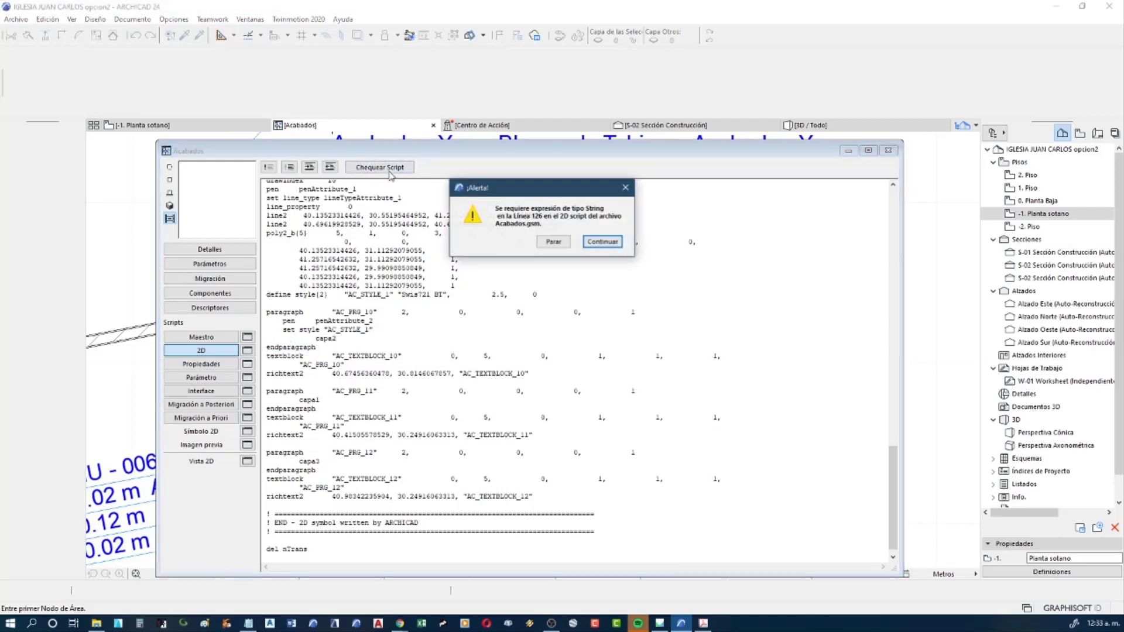
left_click(554, 242)
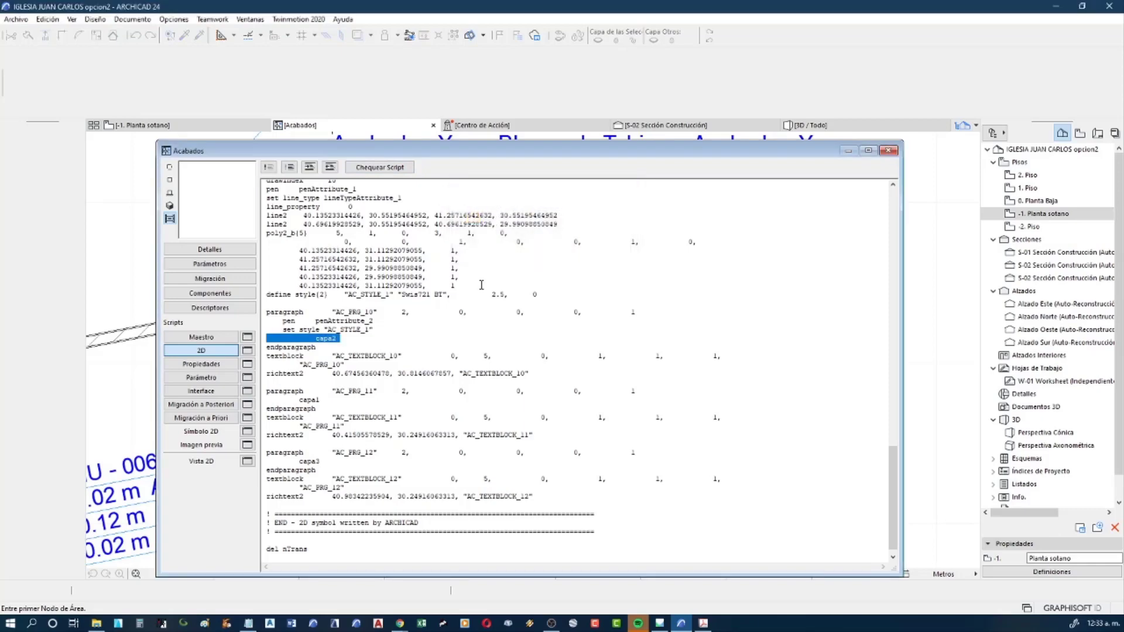
left_click(340, 340)
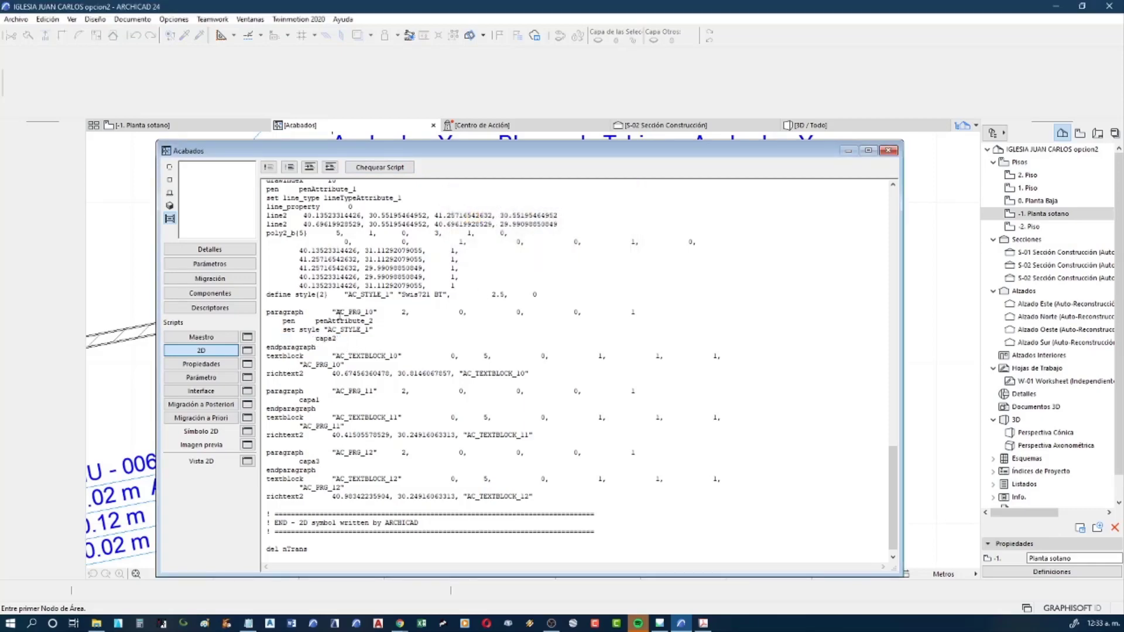
left_click(703, 623)
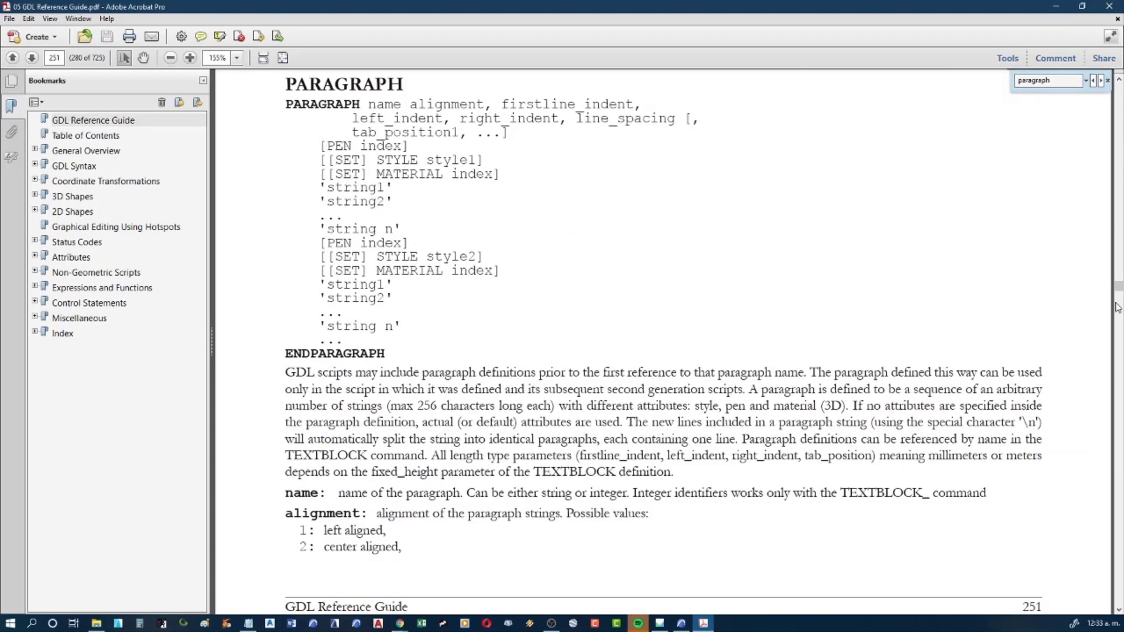
Navigate the guide via page 6 to page 354, the WALL_SKINS_PARAMS wall parameter entry
mouse_move(1117, 287)
left_mouse_down()
mouse_move(1103, 402)
mouse_move(1102, 359)
left_mouse_up()
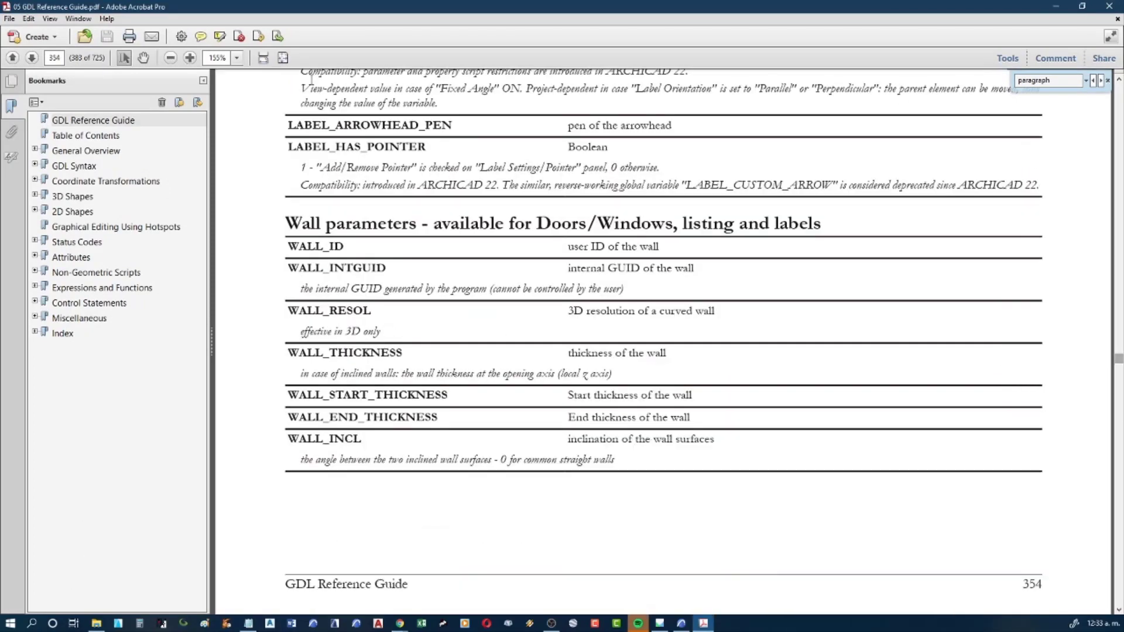
left_click(54, 57)
type("6")
key("Return")
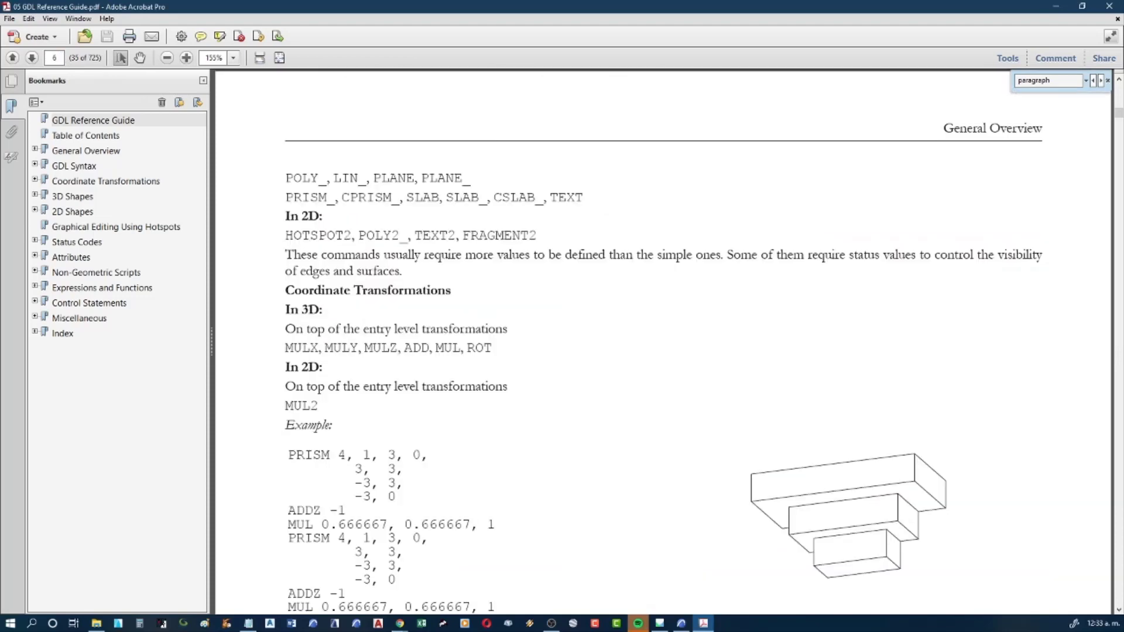
left_click_drag(58, 58, 12, 45)
type("354")
key("Return")
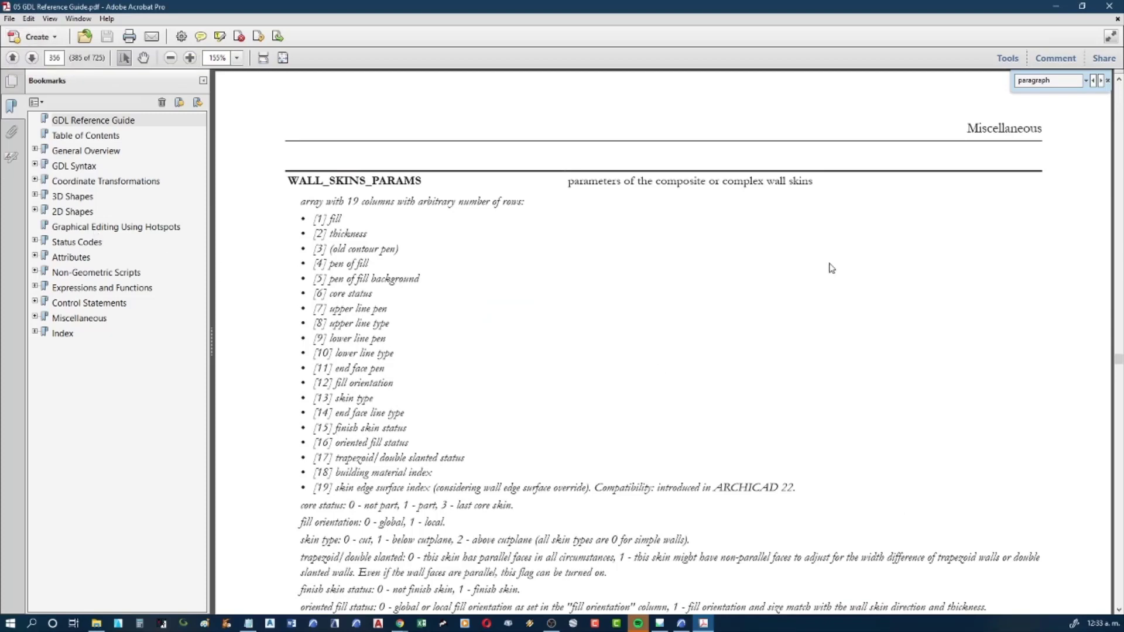
key("alt+Tab")
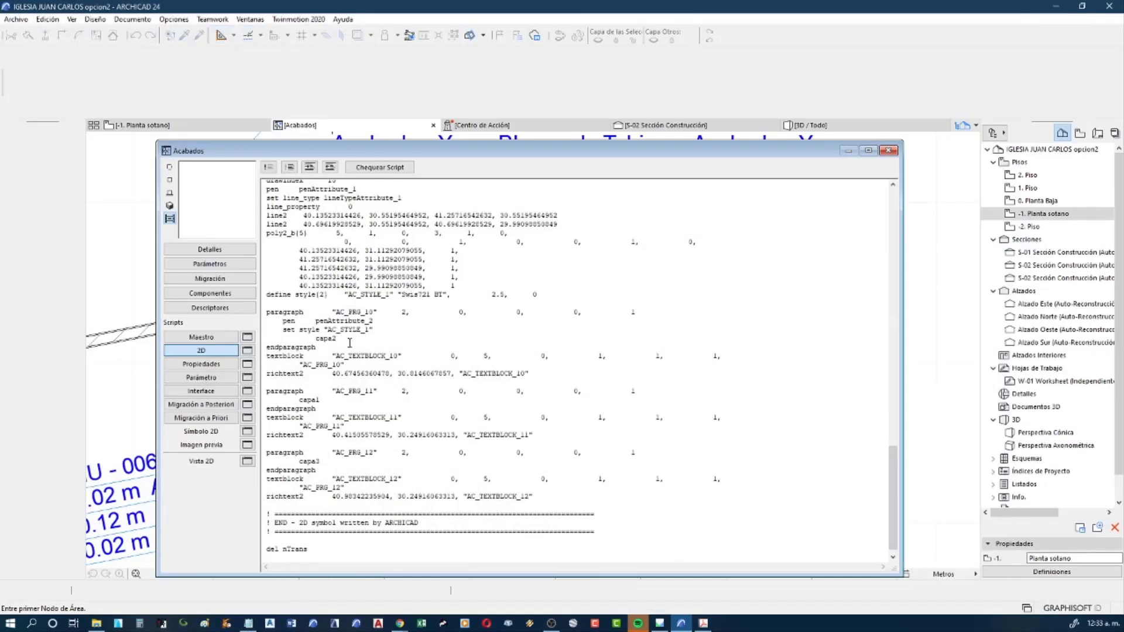
Wrap capa2 as str(capa2,4,0) and recheck until only the capa1 line errors
left_click_drag(337, 339, 318, 339)
left_click(325, 340)
type("s")
type("tr(")
left_click(398, 166)
left_click(553, 242)
type("4,0)")
left_click(398, 168)
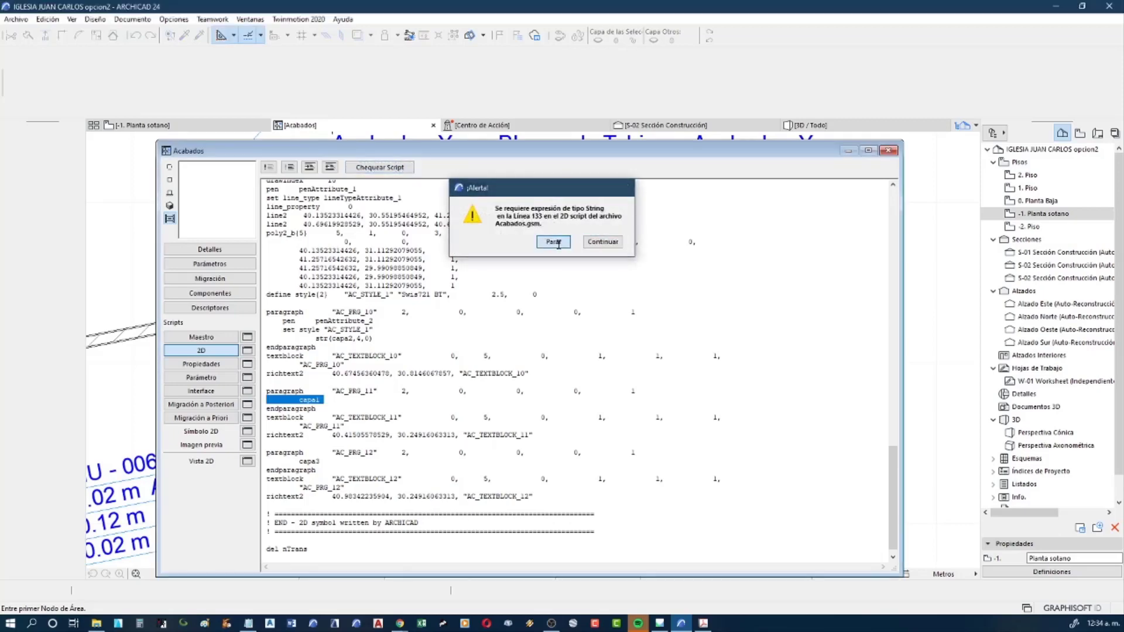
left_click(557, 242)
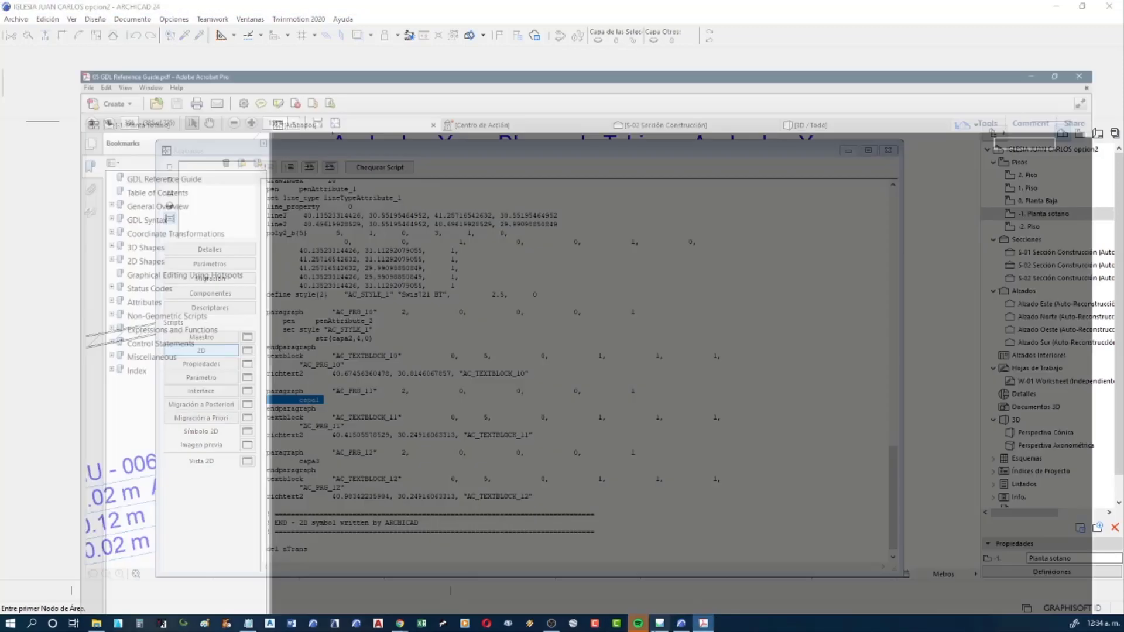
Search the guide for 'string' and open the STR function entry on page 311
left_click(703, 623)
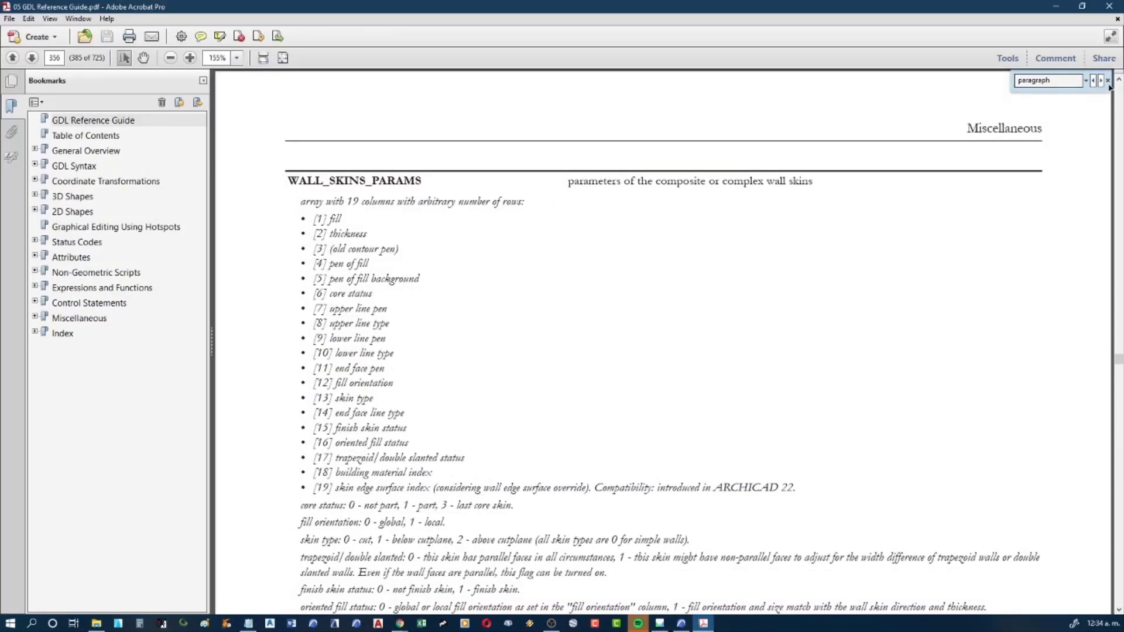
double_click(1062, 82)
type("str")
key("Return")
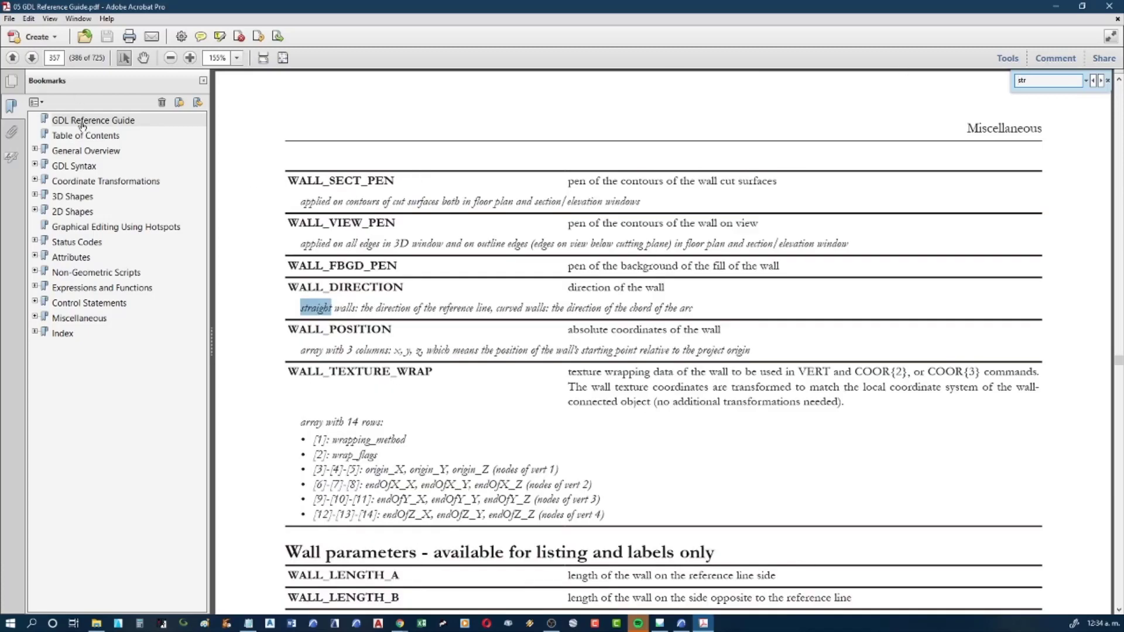
left_click(82, 123)
double_click(1023, 81)
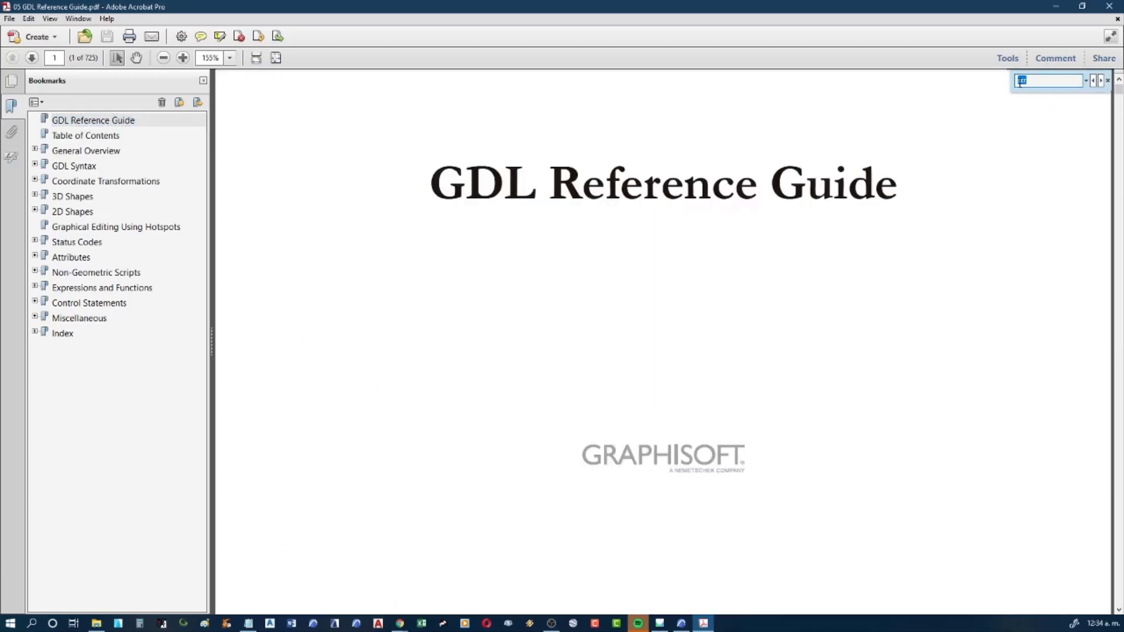
type("string")
key("Return")
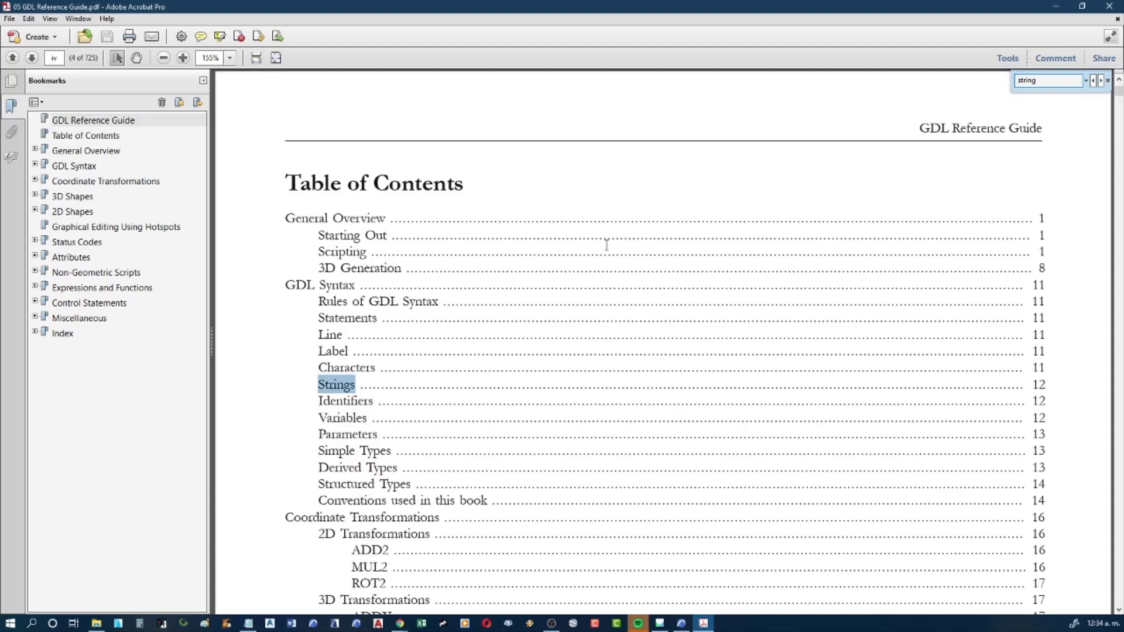
left_click(1100, 80)
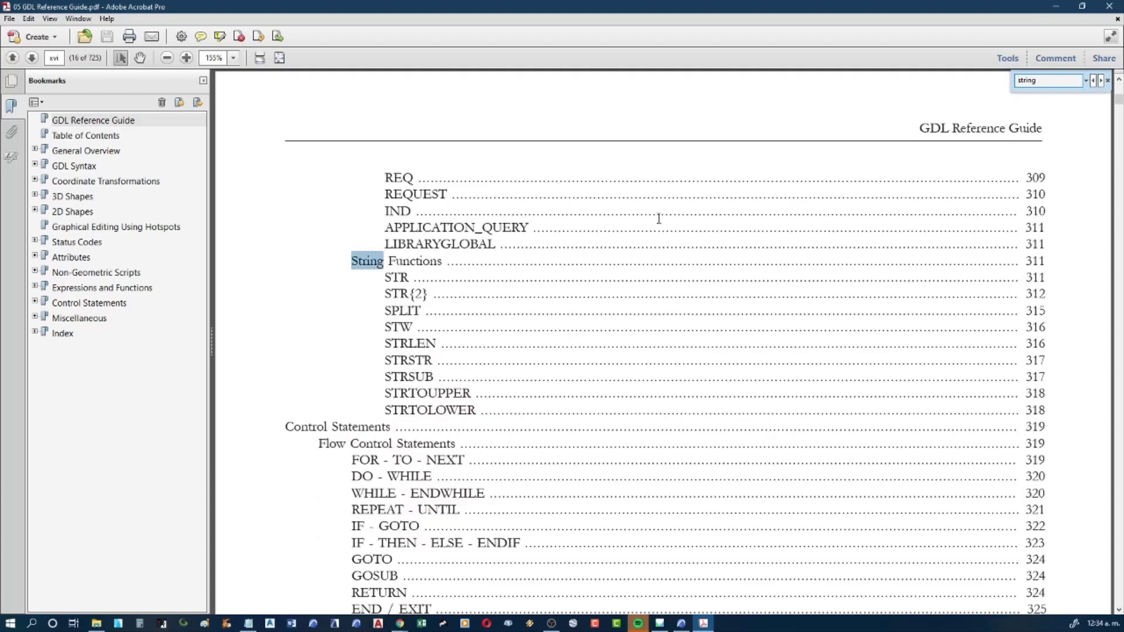
left_click(391, 278)
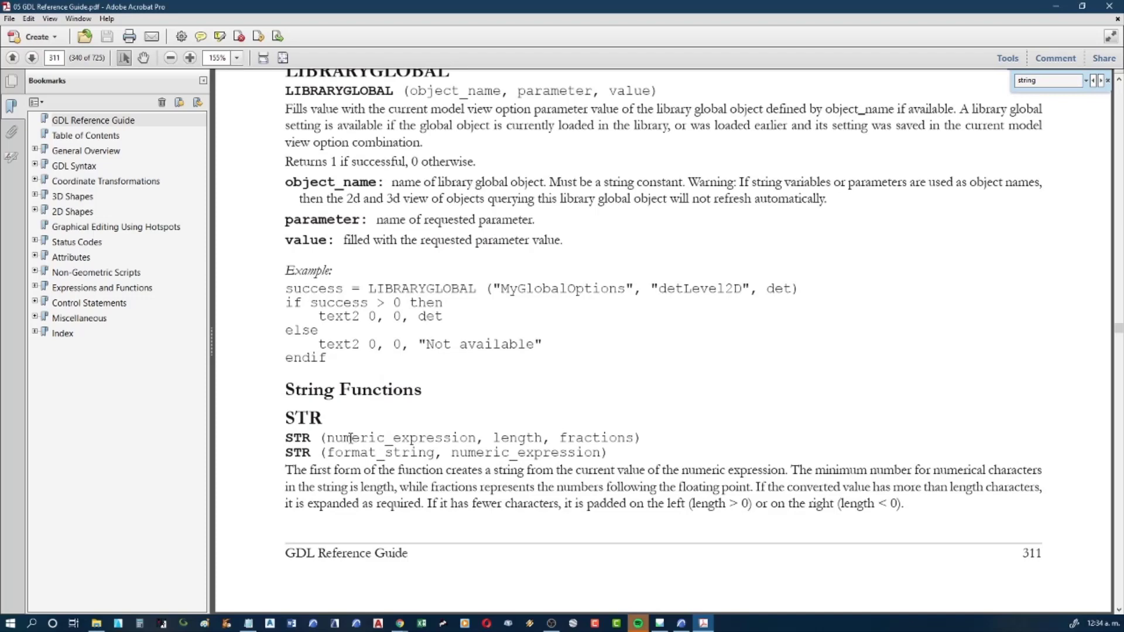
Study STR's parameter list, its fractions argument, and the usage example on page 312
left_click_drag(324, 438, 537, 437)
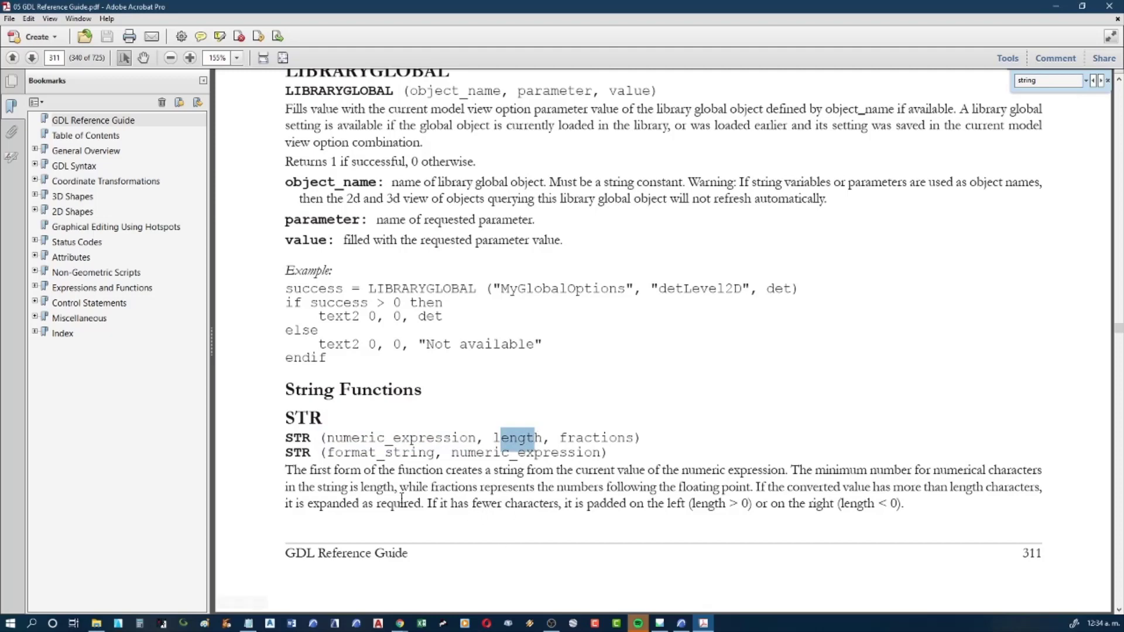
left_click_drag(566, 438, 643, 439)
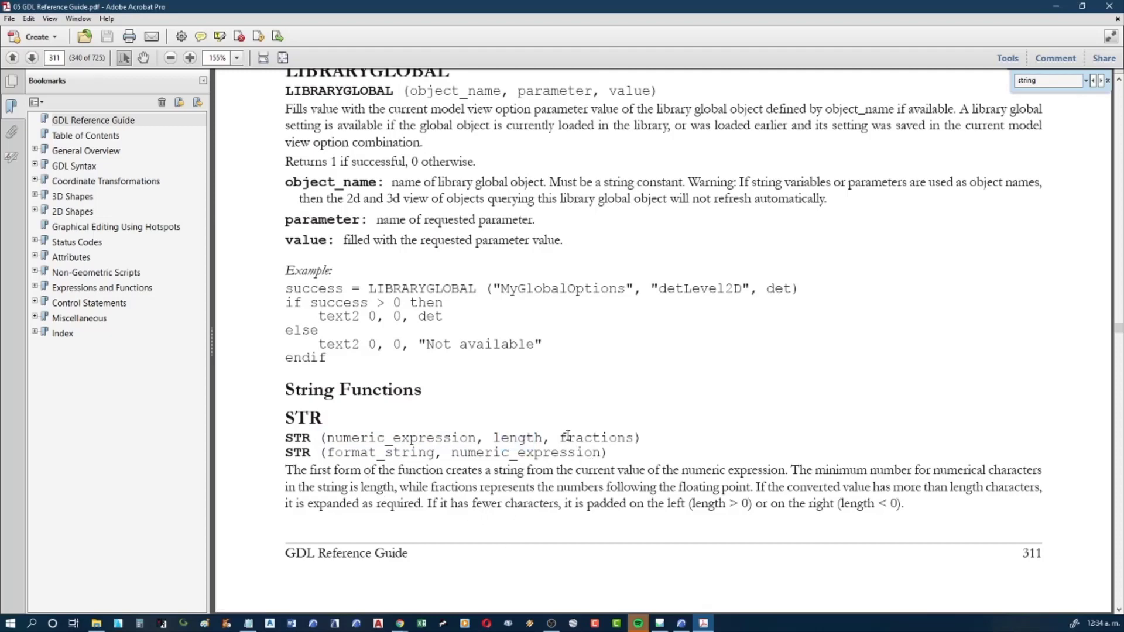
scroll(566, 465, "down", 3)
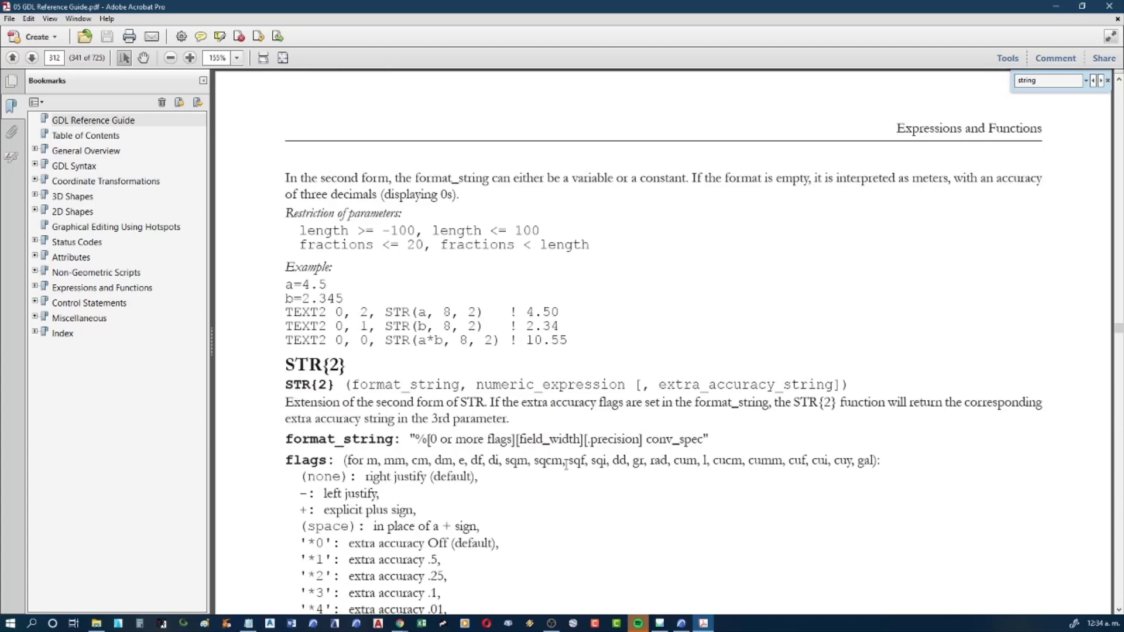
left_click_drag(416, 314, 472, 311)
double_click(422, 312)
Add an indented line above str(capa2,4,0), check the script, and type "B-" before capa1
left_click(1055, 6)
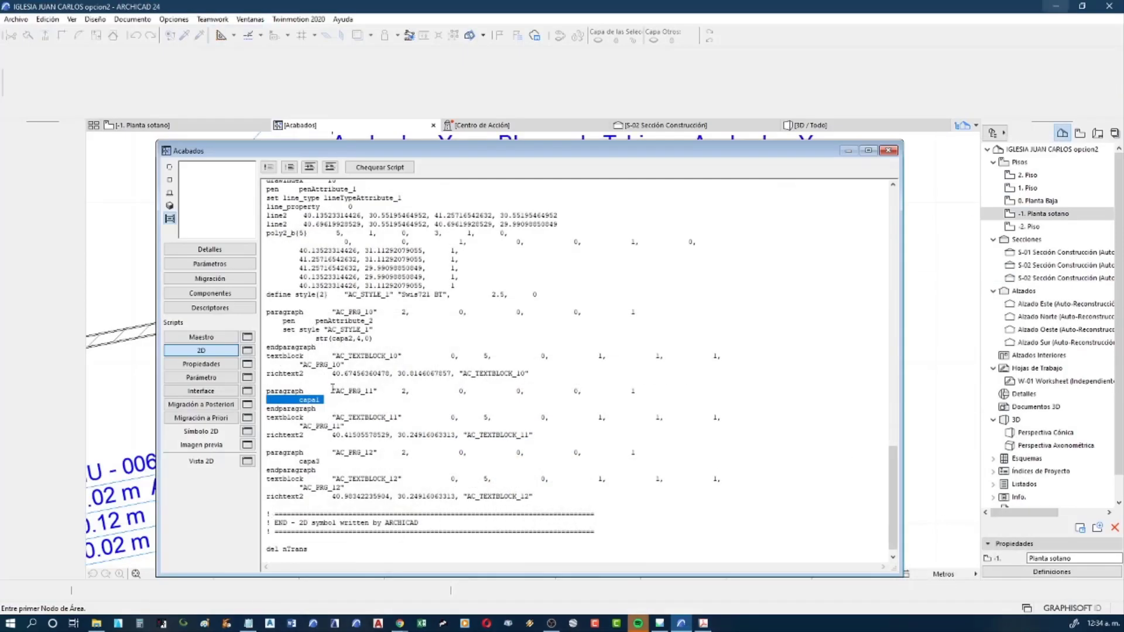
left_click_drag(373, 339, 318, 339)
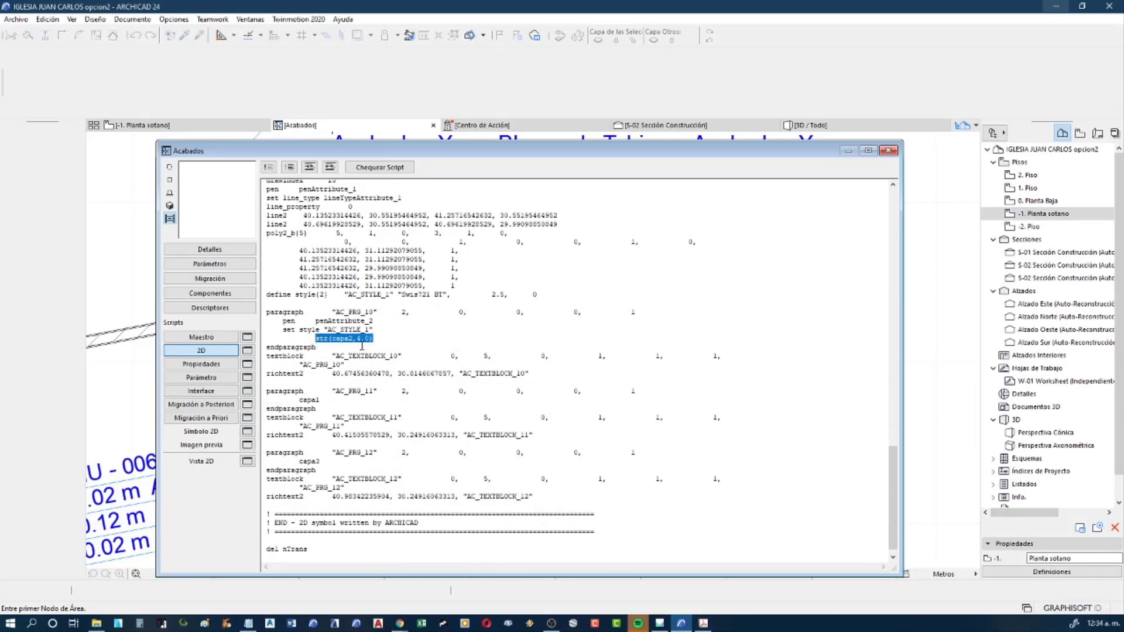
left_click(383, 332)
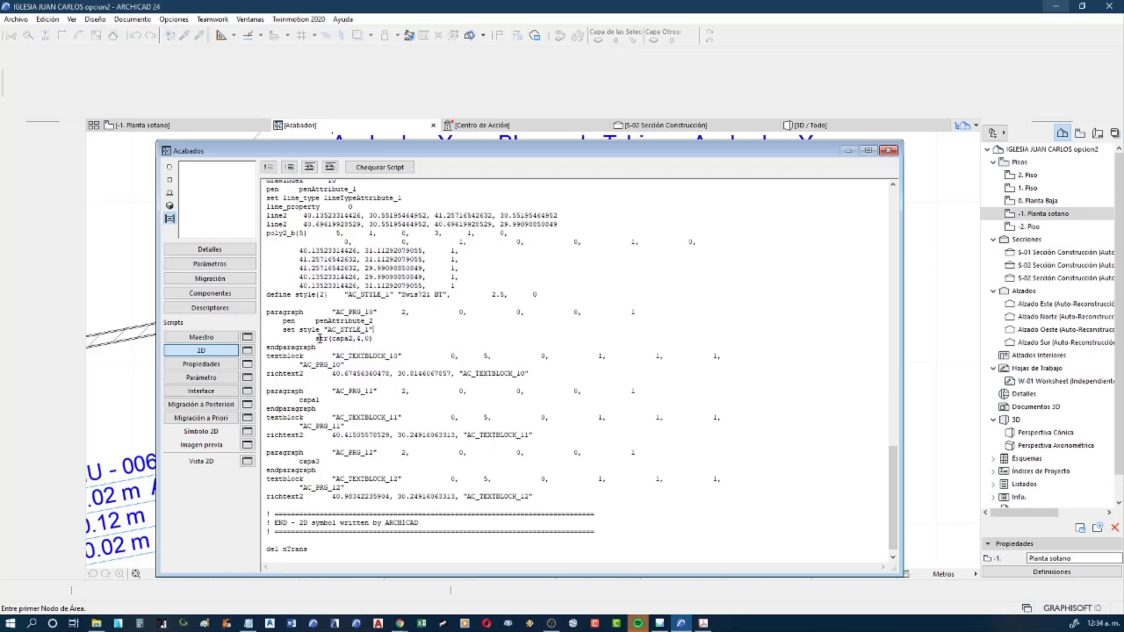
key("Return")
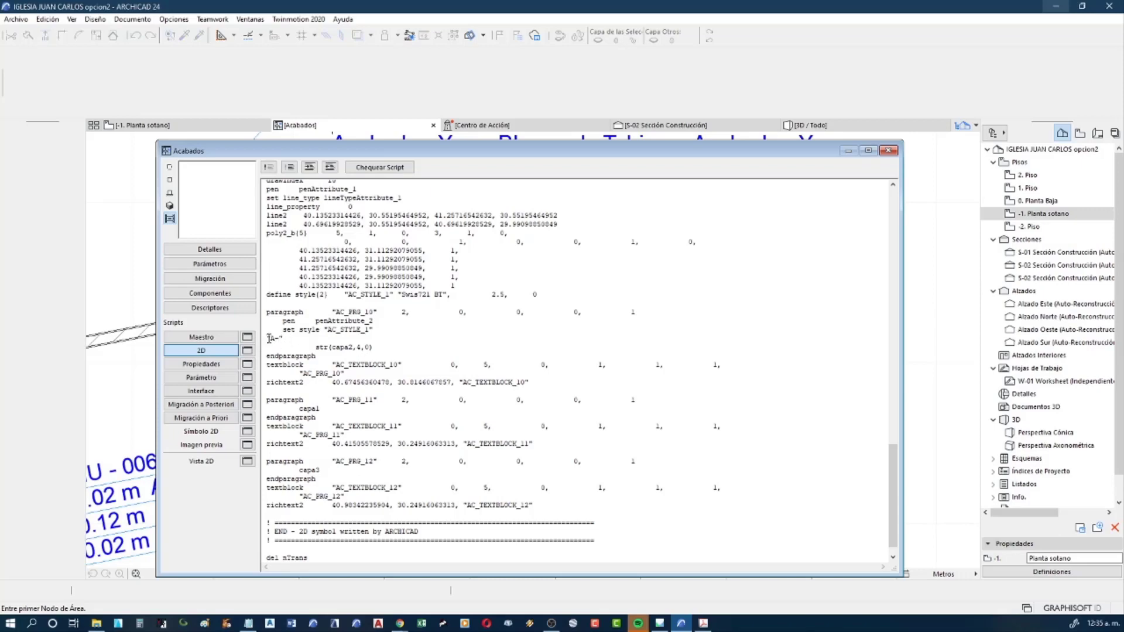
key("Tab")
key("Tab")
left_click(388, 170)
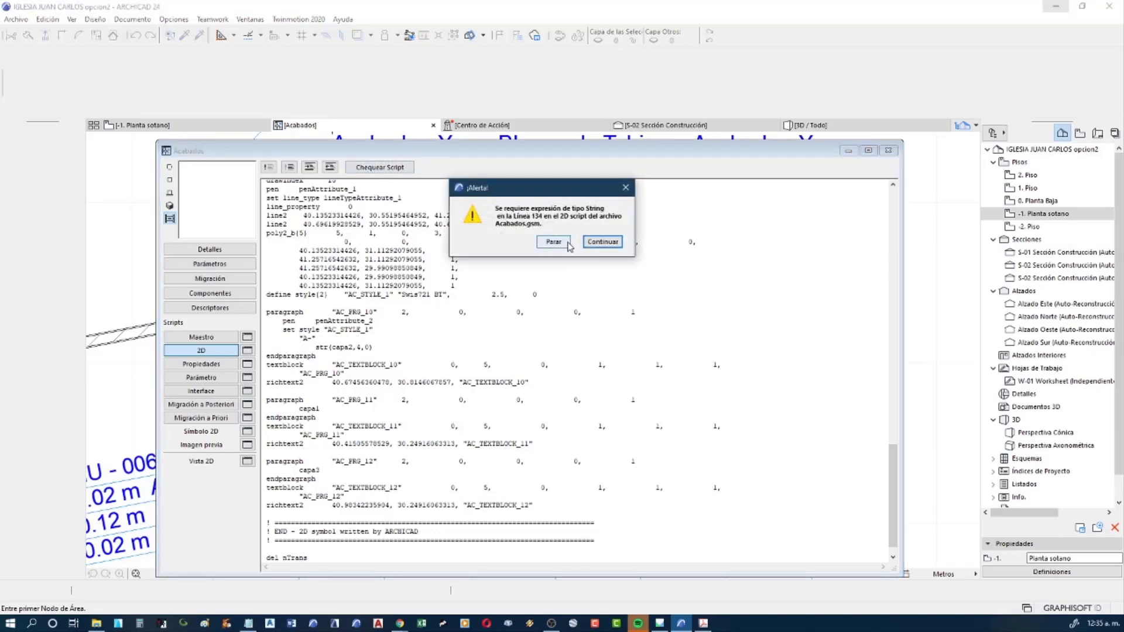
left_click(565, 243)
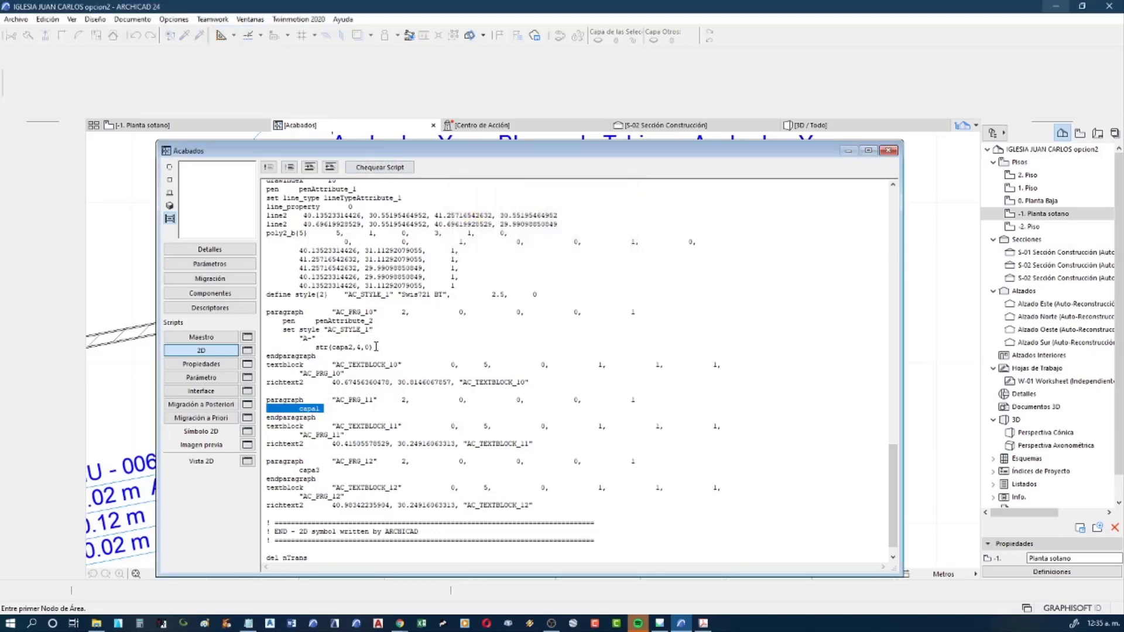
left_click(309, 408)
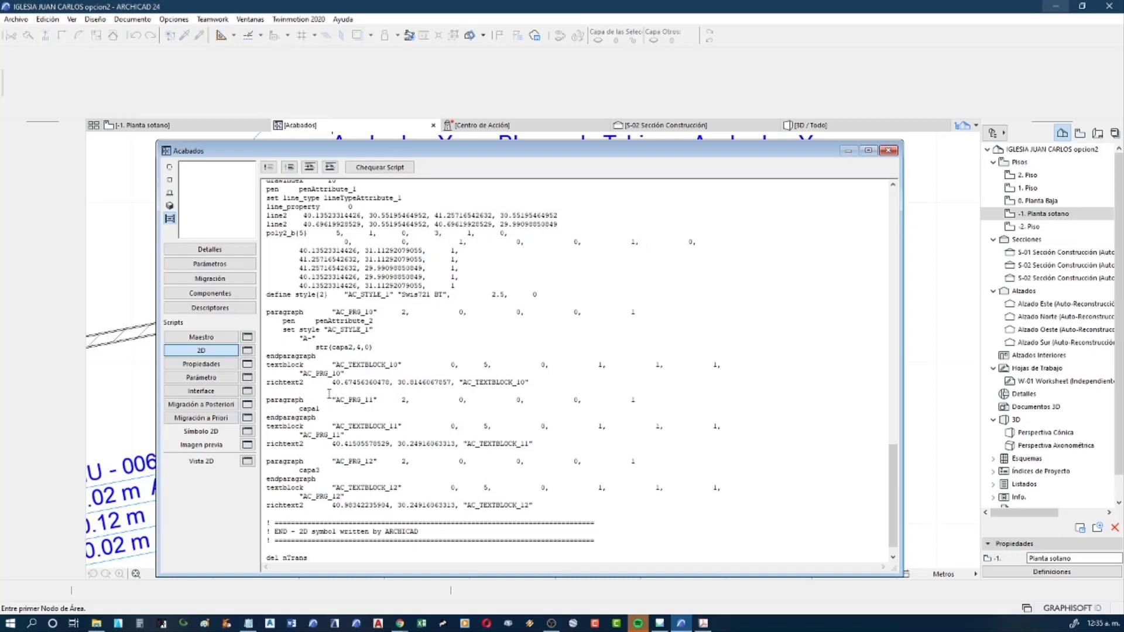
type("\"B")
type("-\"")
Put capa1 on its own indented line wrapped in str(), and begin an "a-" prefix for capa3
key("Return")
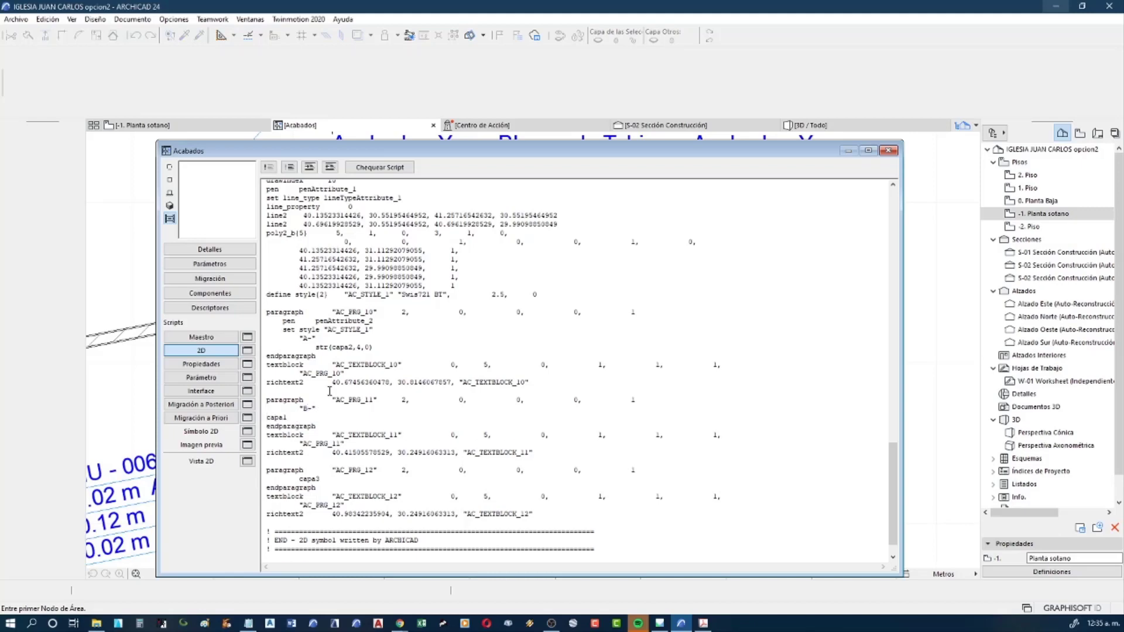
key("Tab")
key("Tab")
type("str")
type("(")
key("Return")
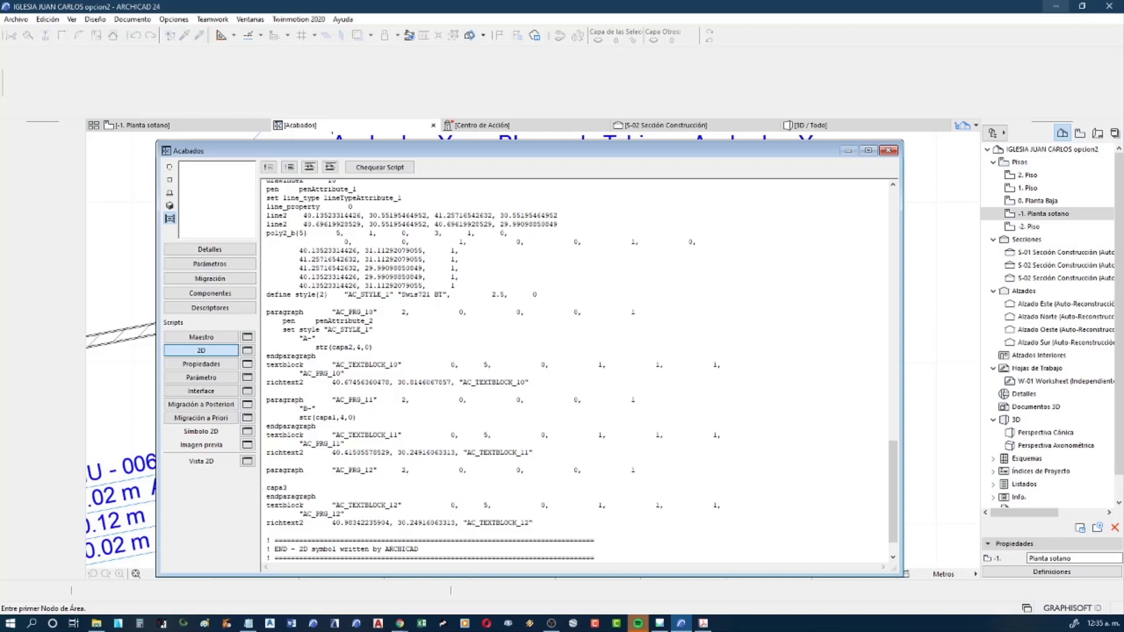
key("Tab")
type("\"a")
type("-")
type("\" +")
Correct capa3's prefix to uppercase "A-" and put capa3 on its own indented str line
left_click(291, 487)
key("BackSpace")
type("A")
left_click_drag(299, 488, 314, 488)
key("BackSpace")
key("Return")
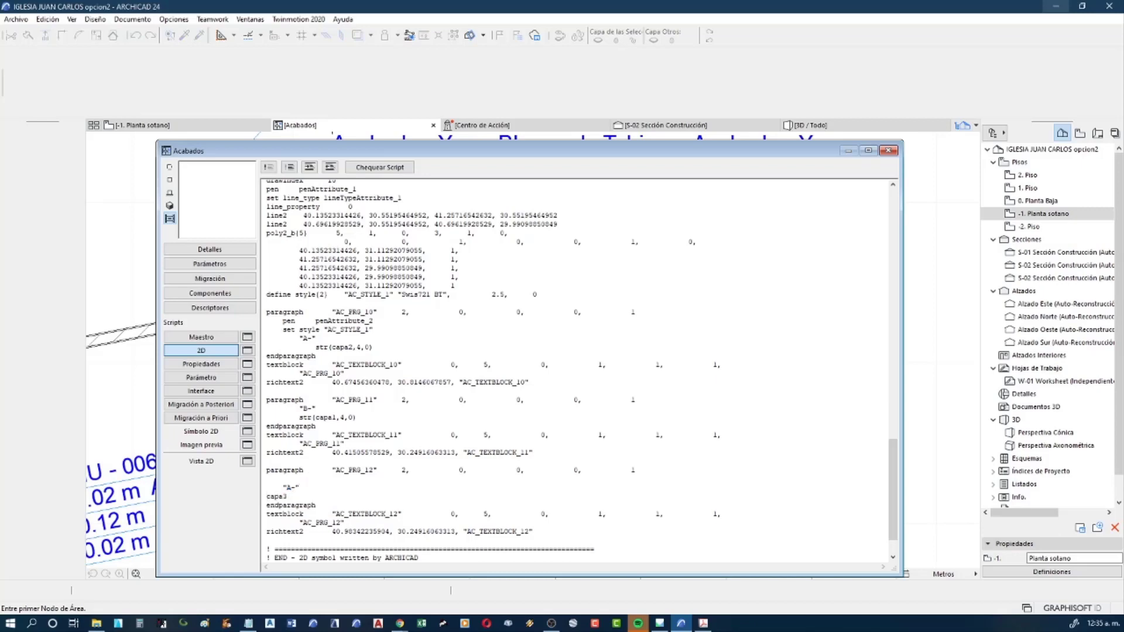
key("Tab")
key("Tab")
type("s")
type("(")
type(",4,0")
Adjust capa3's str length and decimals, check the script, and preview the label in 2D
double_click(345, 497)
left_click(357, 497)
double_click(350, 497)
left_click(395, 167)
left_click(557, 238)
left_click(169, 179)
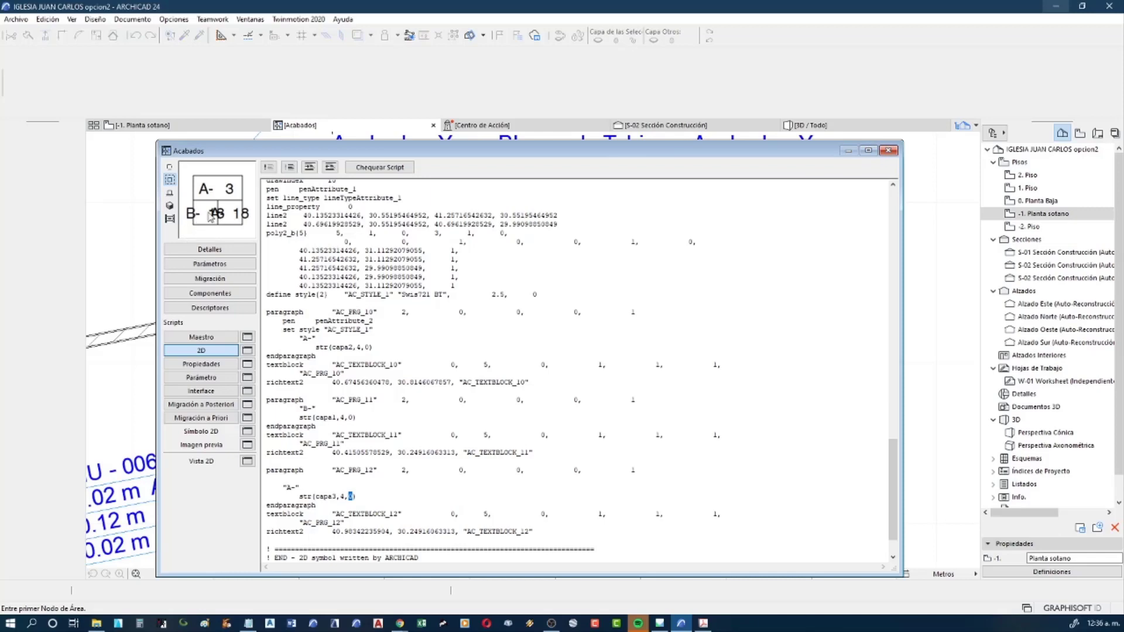
Set the capa2, capa1 and capa3 str lengths to 2 and recheck the script
left_click(359, 348)
double_click(359, 347)
double_click(343, 417)
type("2")
double_click(343, 497)
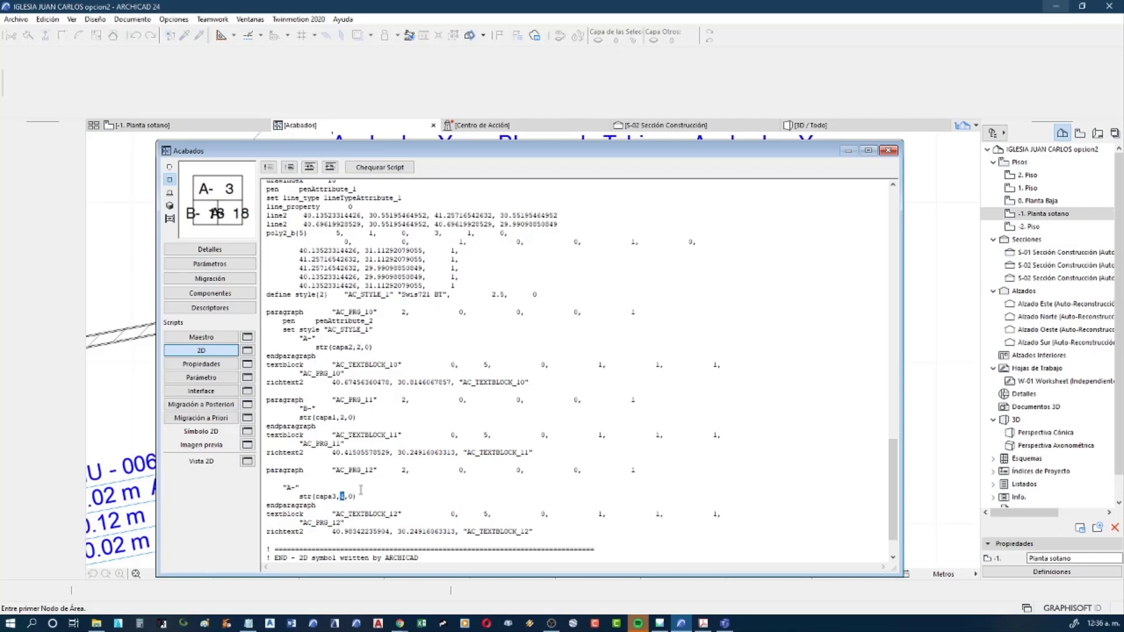
type("2")
left_click(380, 168)
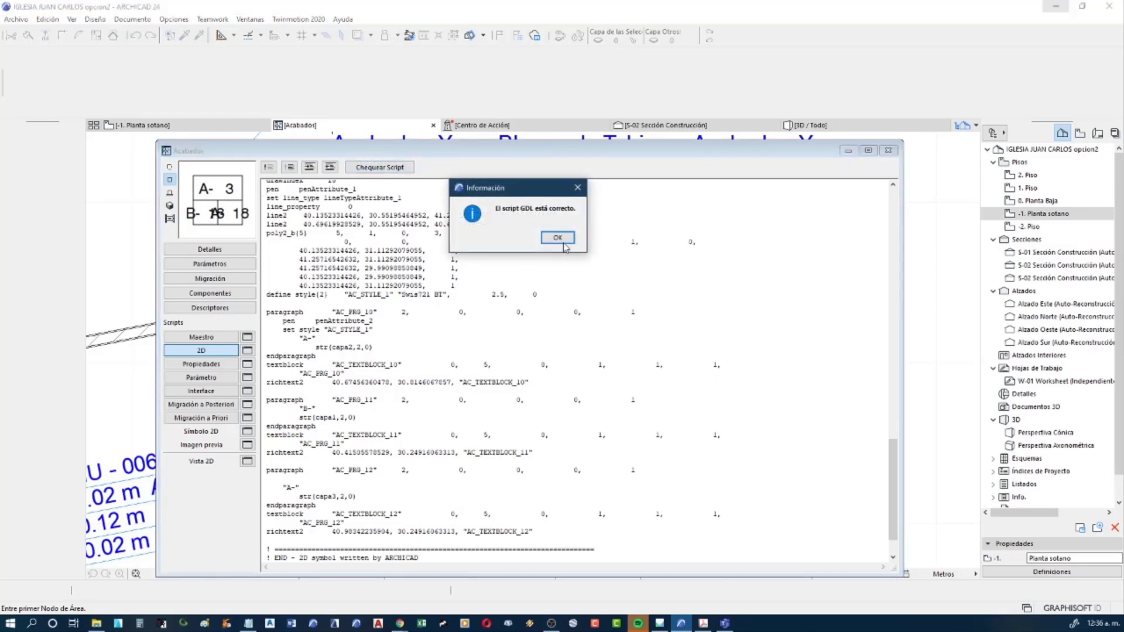
Reduce the define style text size from 2.5 to 1.8 in the label script and close the editor
left_click(562, 241)
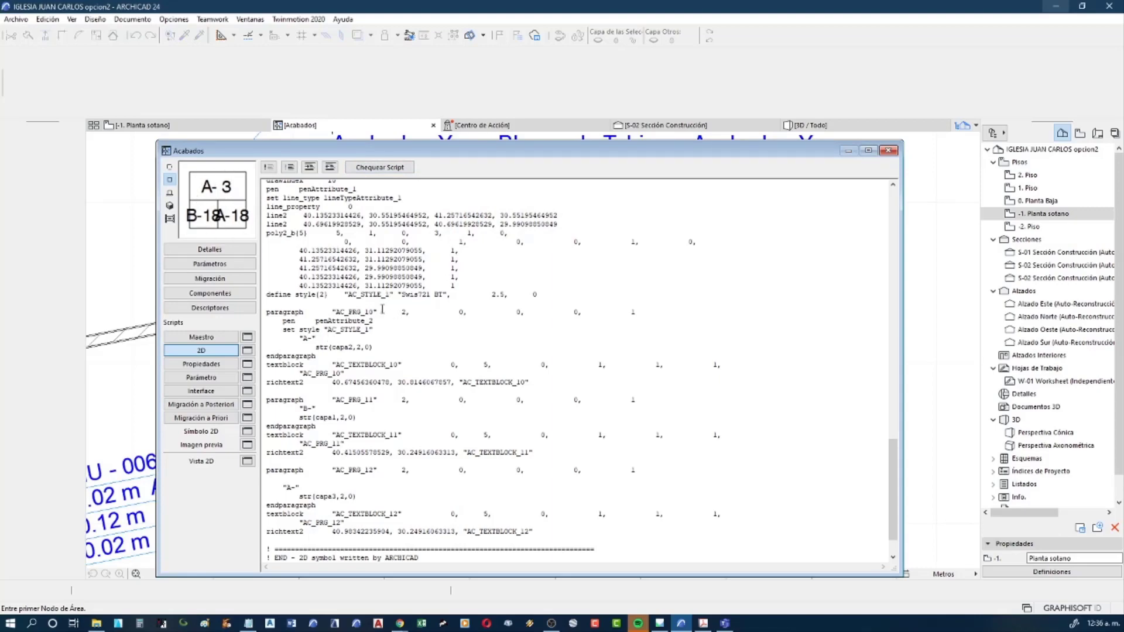
left_click(266, 298)
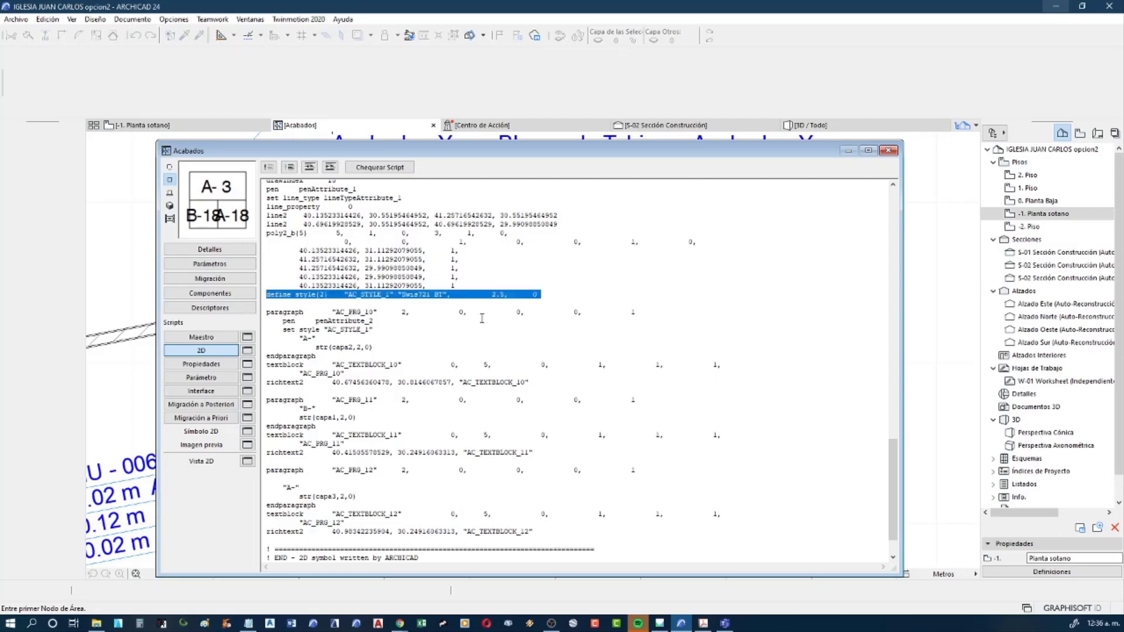
left_click_drag(492, 294, 502, 295)
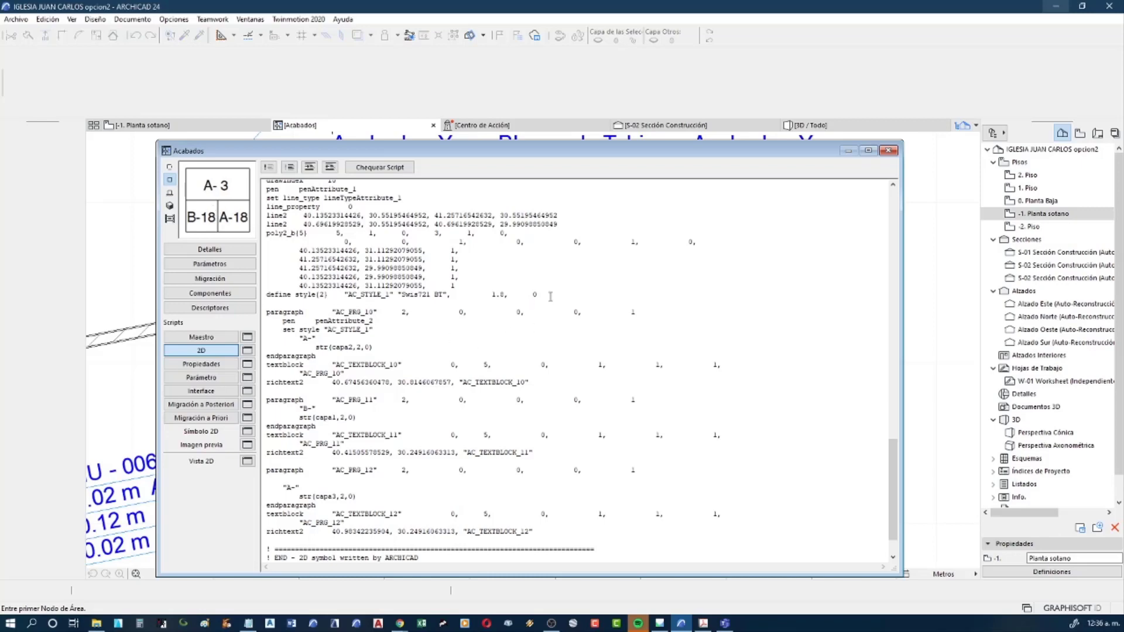
left_click_drag(550, 296, 263, 297)
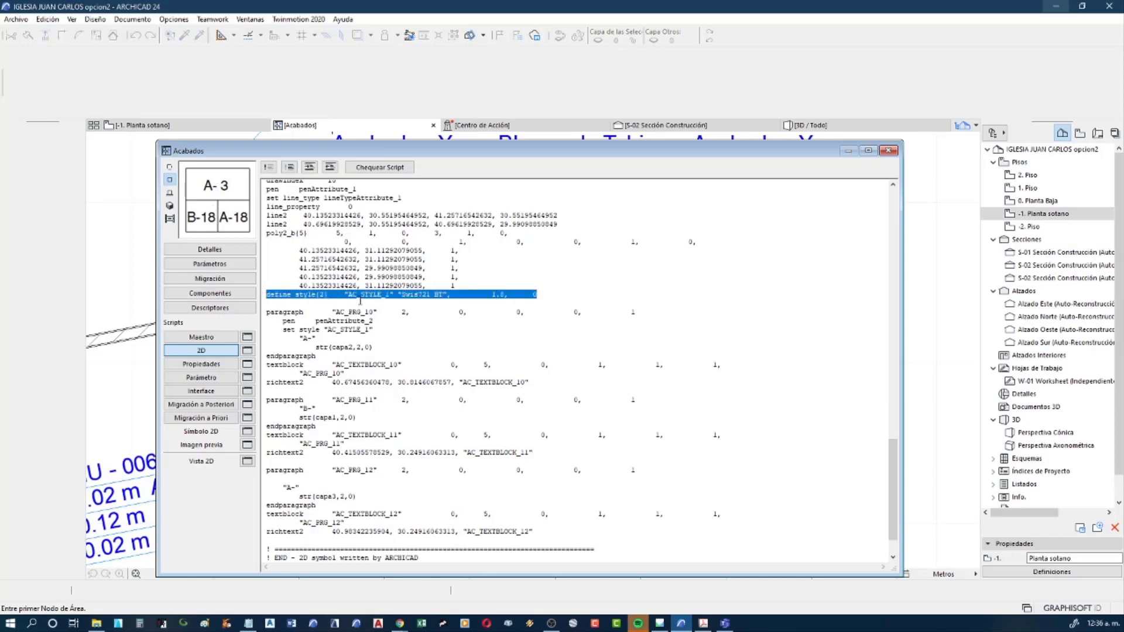
left_click_drag(349, 295, 441, 294)
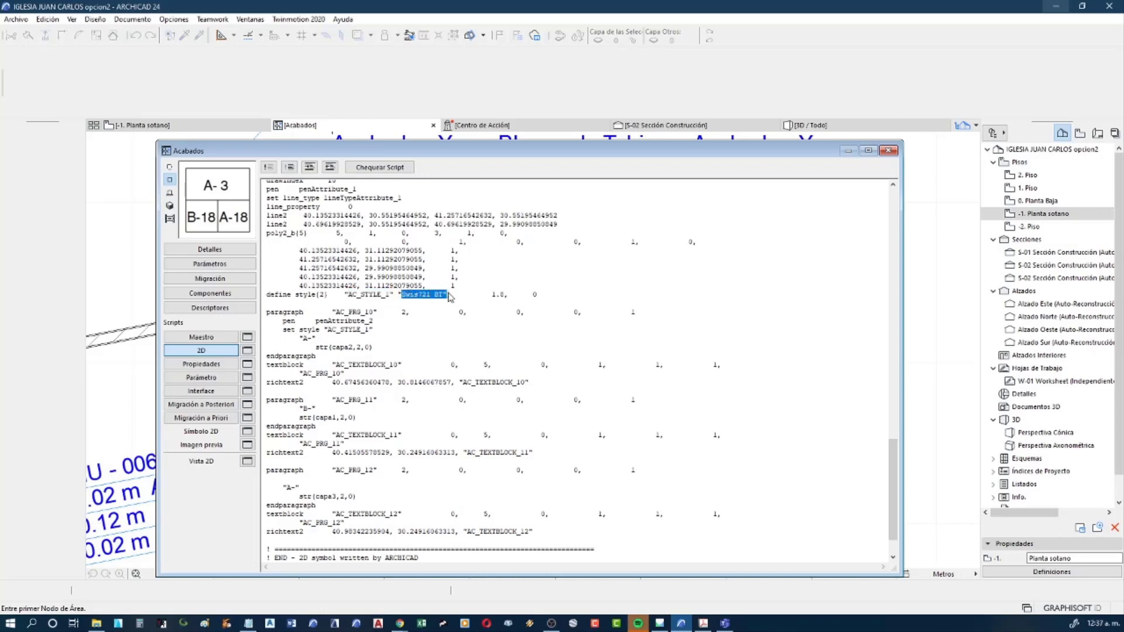
left_click_drag(492, 295, 500, 294)
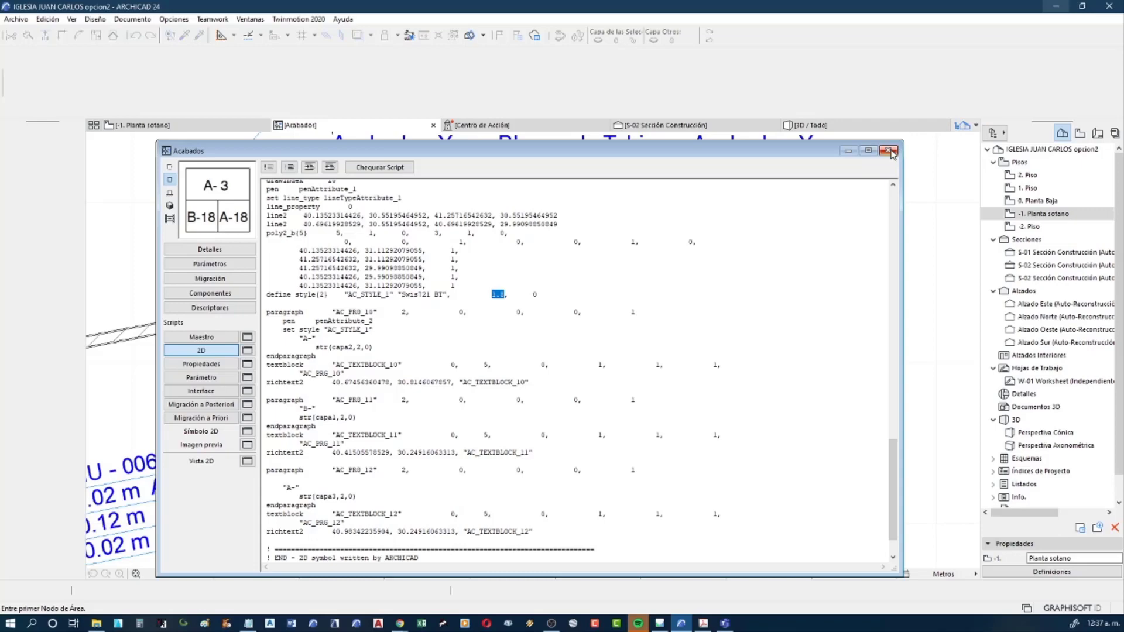
left_click(891, 153)
Save the Acabados label, check A-30, B-18, A-18 on the plan, and reopen the label's library part
left_click(634, 240)
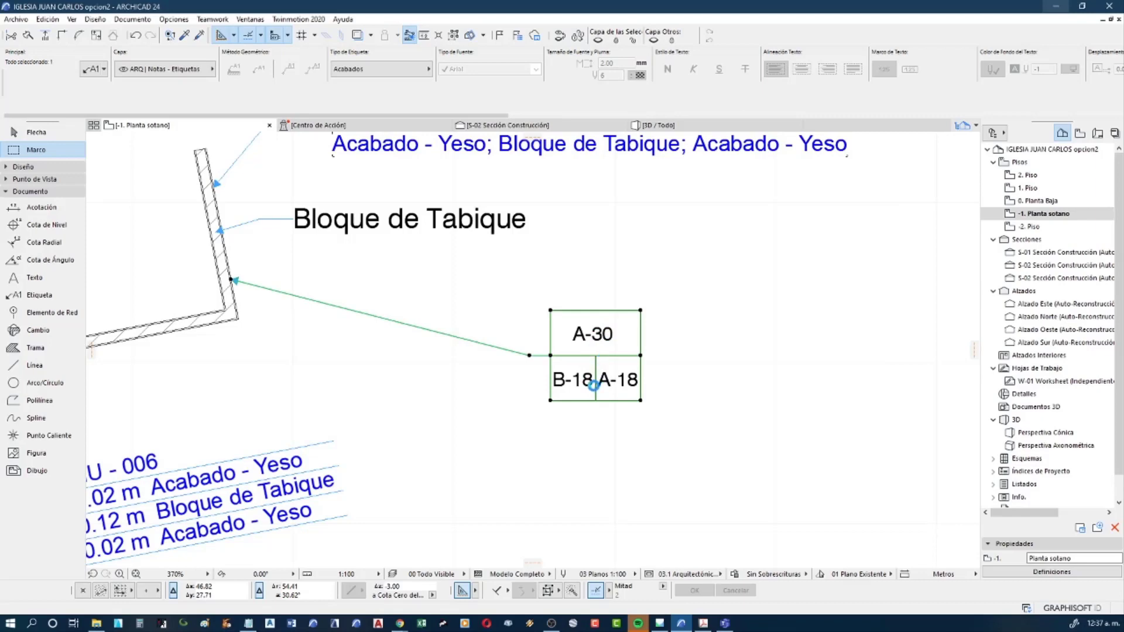
scroll(592, 386, "down", 1)
scroll(574, 334, "up", 2)
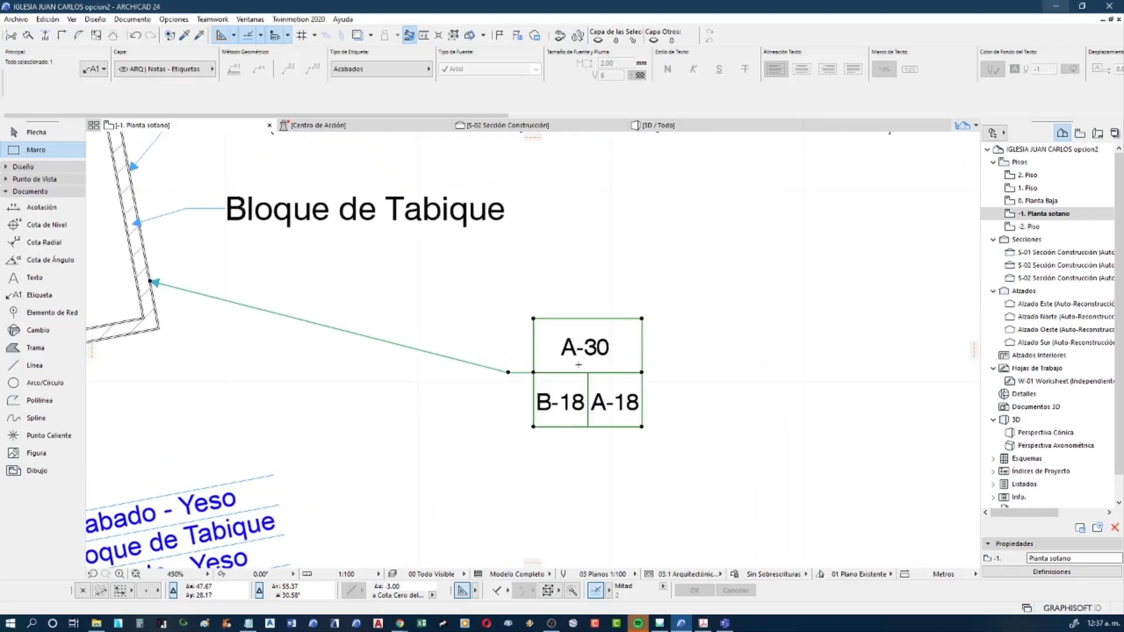
scroll(578, 365, "down", 1)
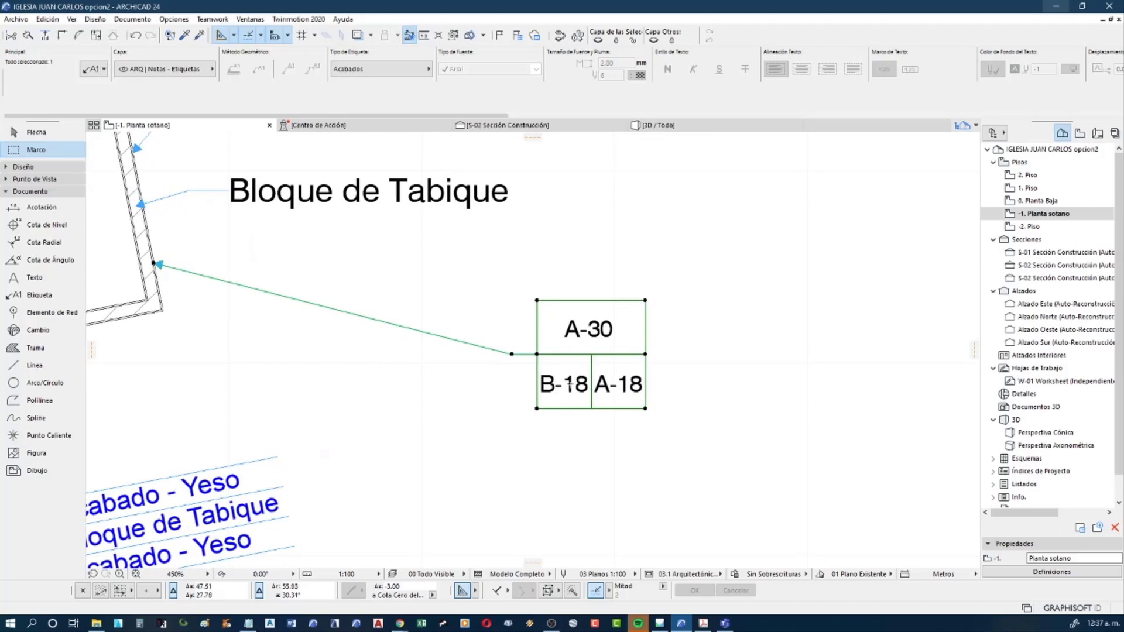
key("Escape")
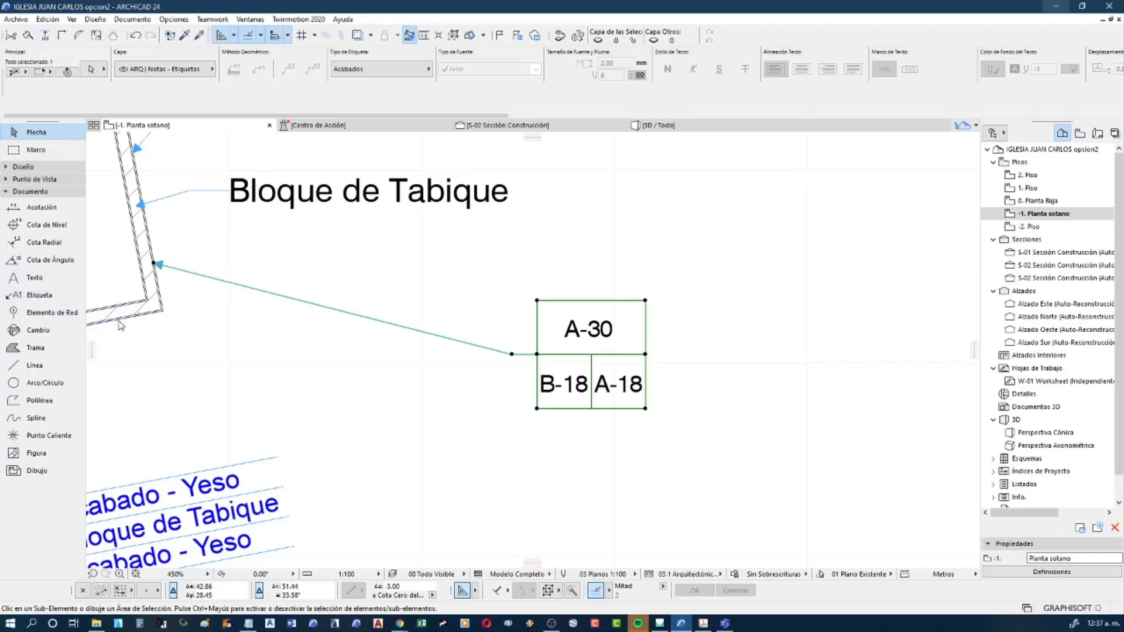
key("ctrl+shift+o")
Type an "A" into the label's script and save the Acabados label again
left_click(201, 350)
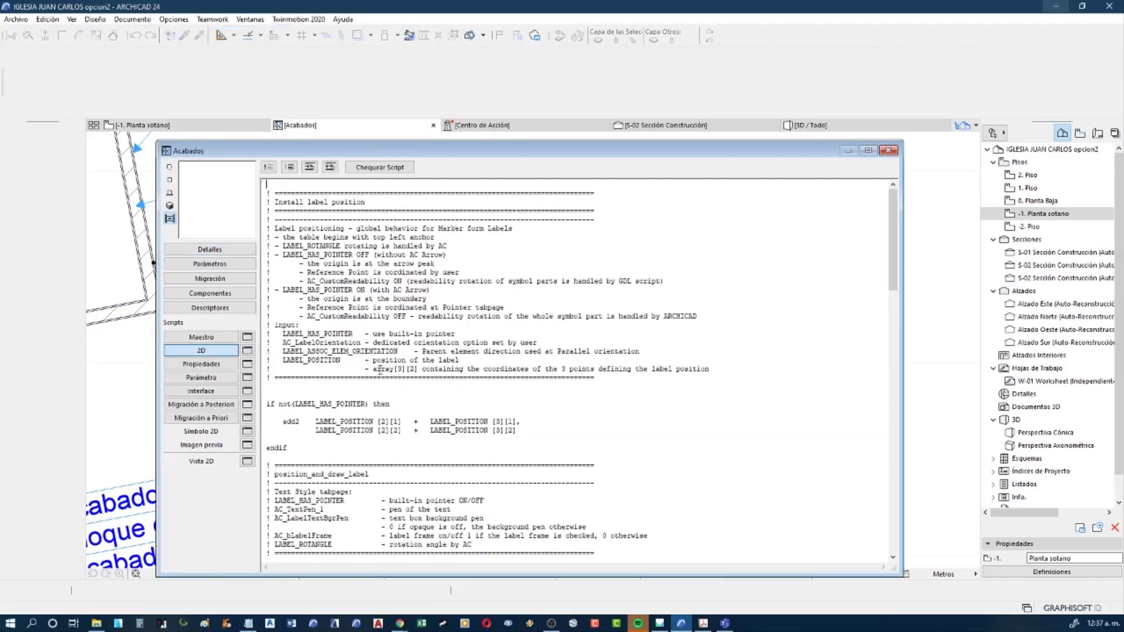
scroll(380, 370, "down", 7)
scroll(413, 380, "down", 7)
scroll(445, 391, "down", 7)
scroll(478, 402, "down", 7)
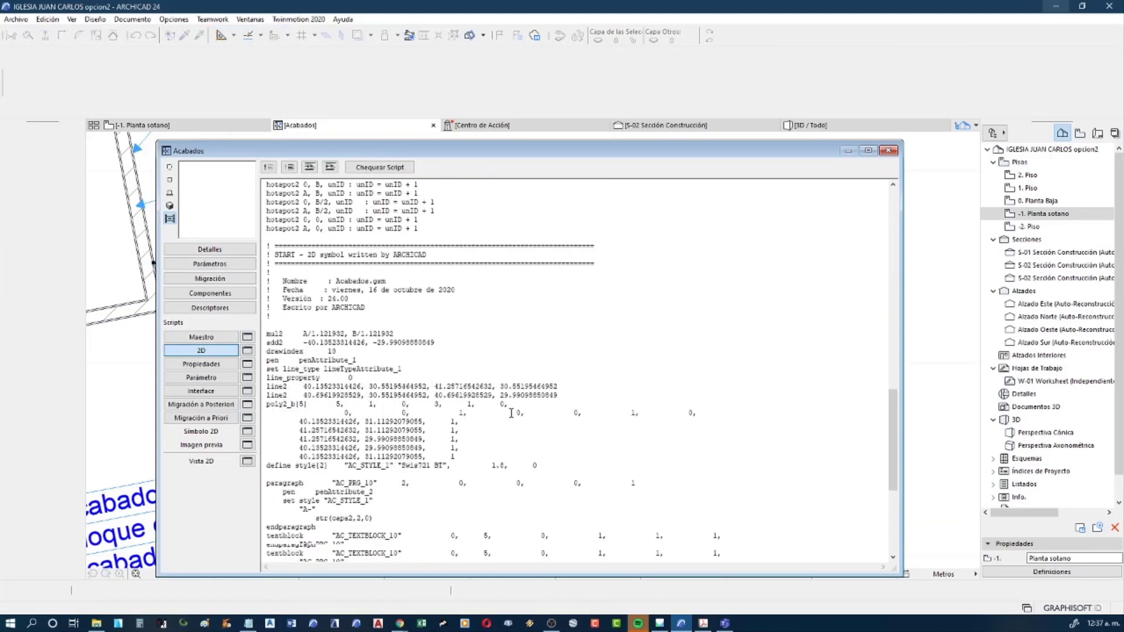
scroll(511, 412, "down", 4)
scroll(479, 408, "down", 4)
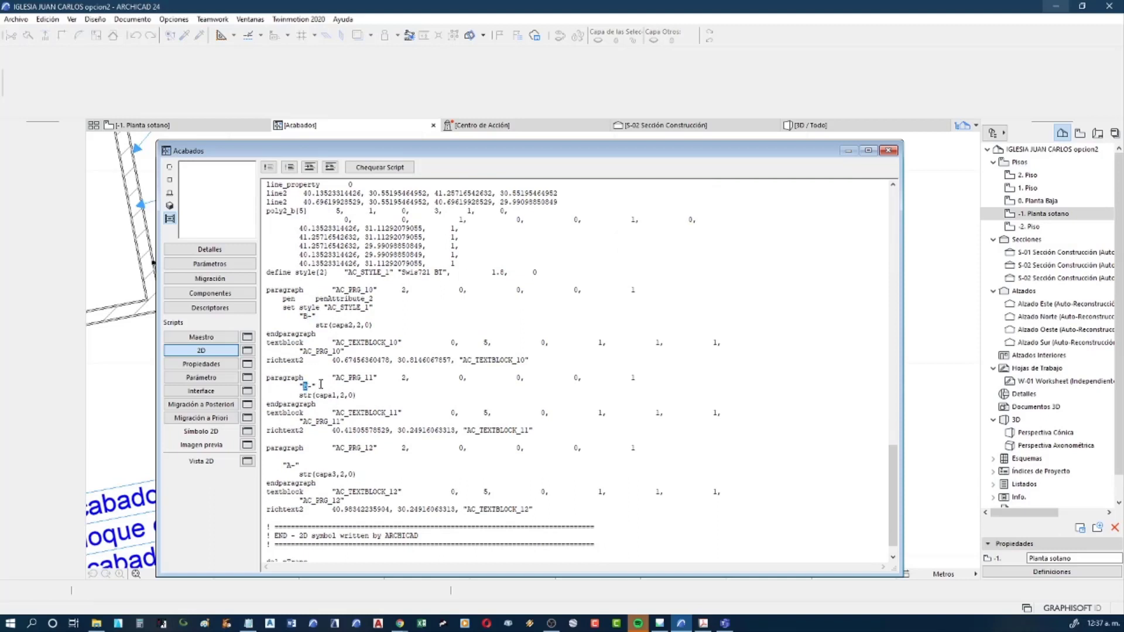
type("A")
left_click(887, 151)
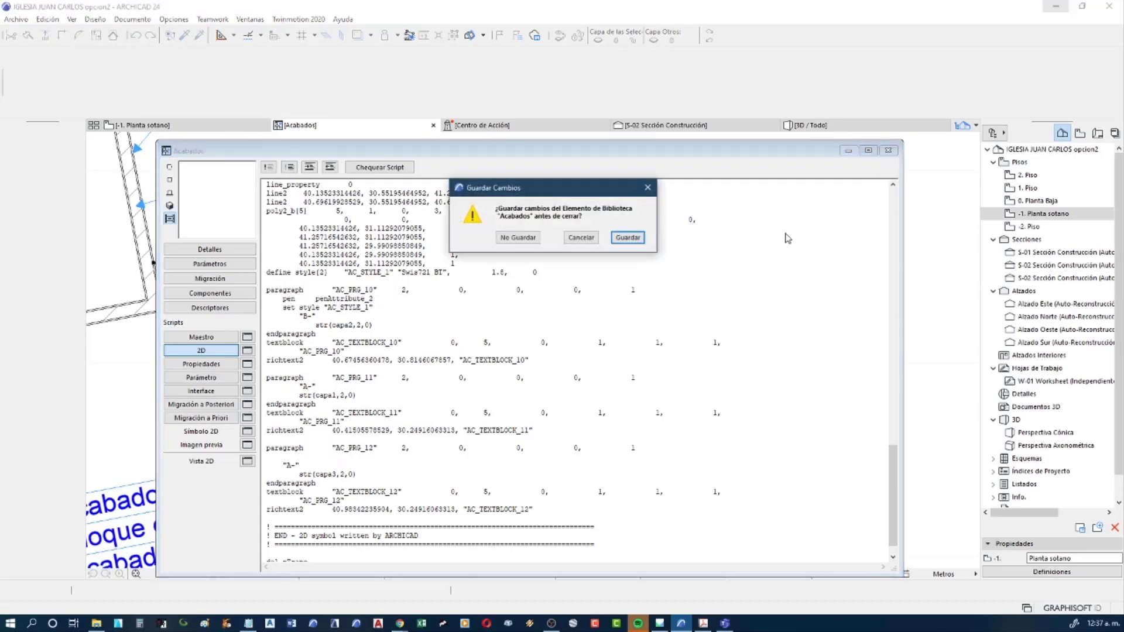
left_click(629, 240)
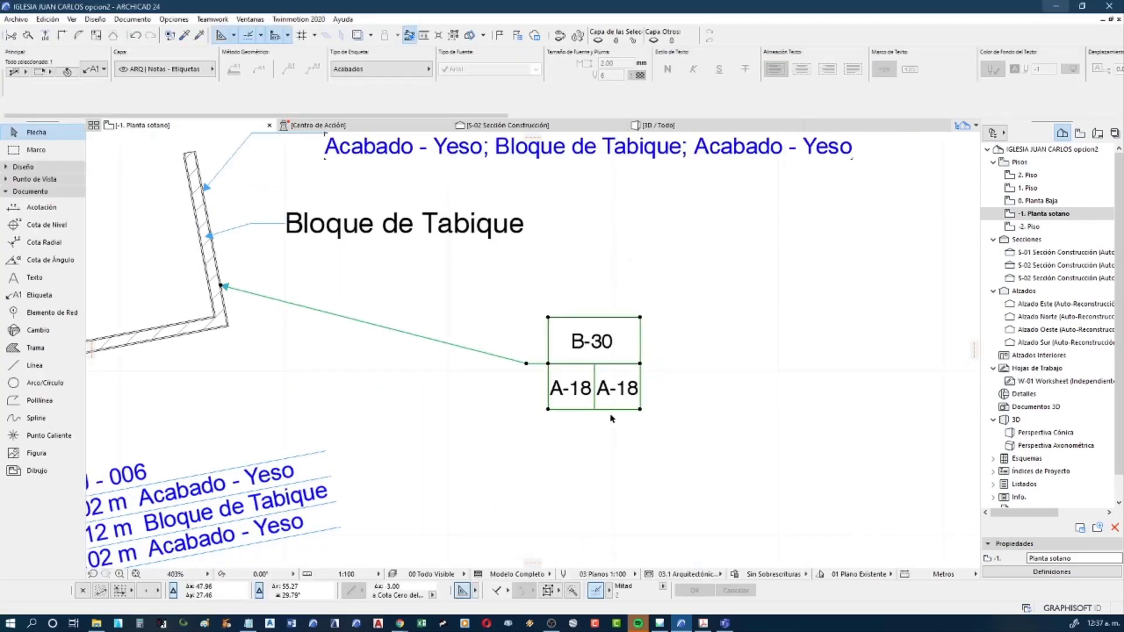
Move the B-30 label closer to the angled wall and select that wall
scroll(611, 412, "down", 1)
scroll(611, 412, "down", 1)
left_click(541, 372)
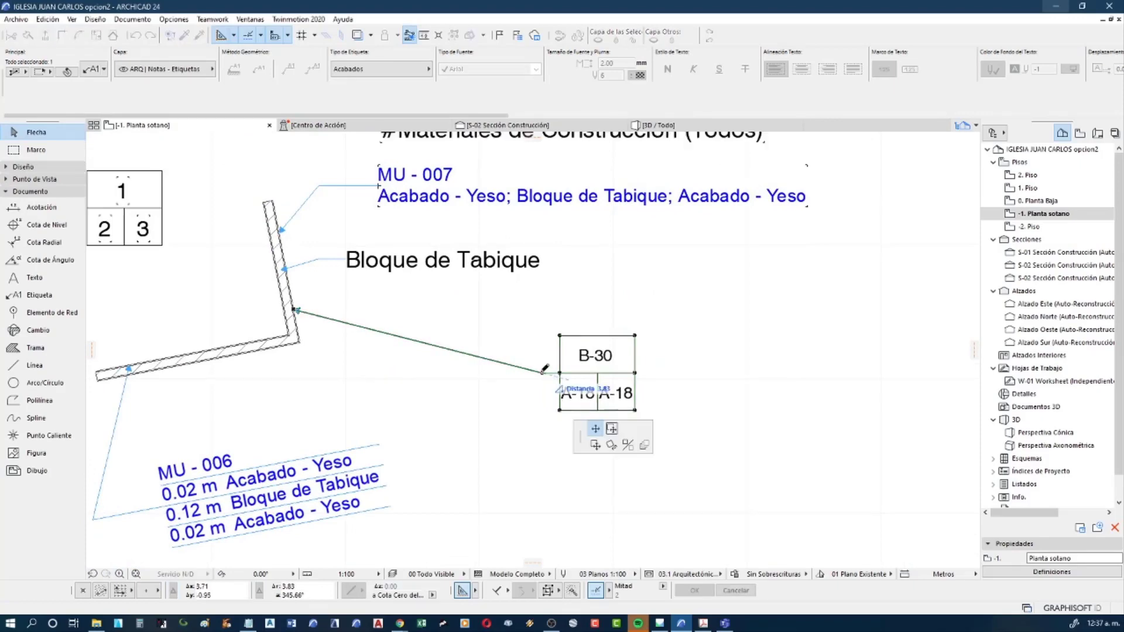
left_click(383, 359)
scroll(349, 333, "up", 2)
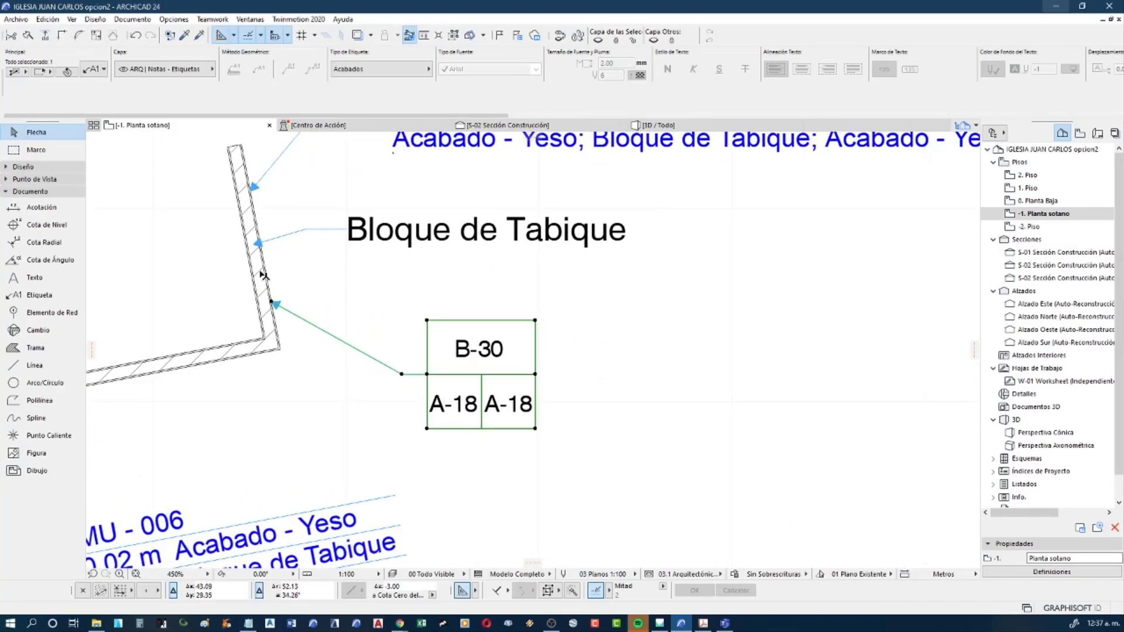
scroll(329, 285, "up", 1)
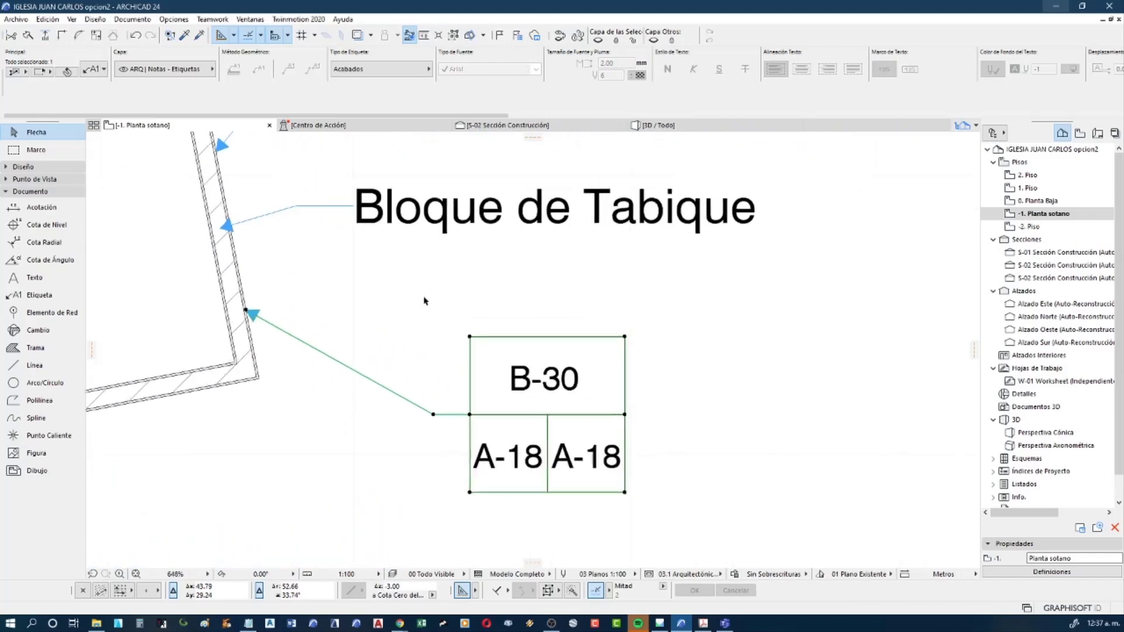
scroll(423, 304, "down", 1)
middle_click_drag(423, 304, 412, 343)
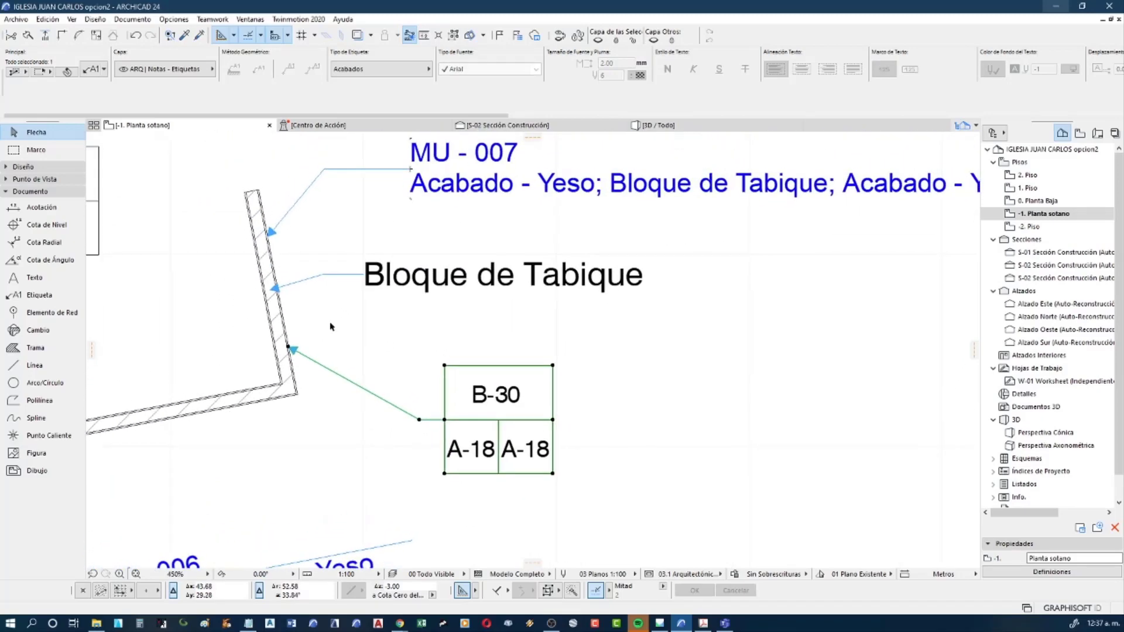
left_click(286, 323)
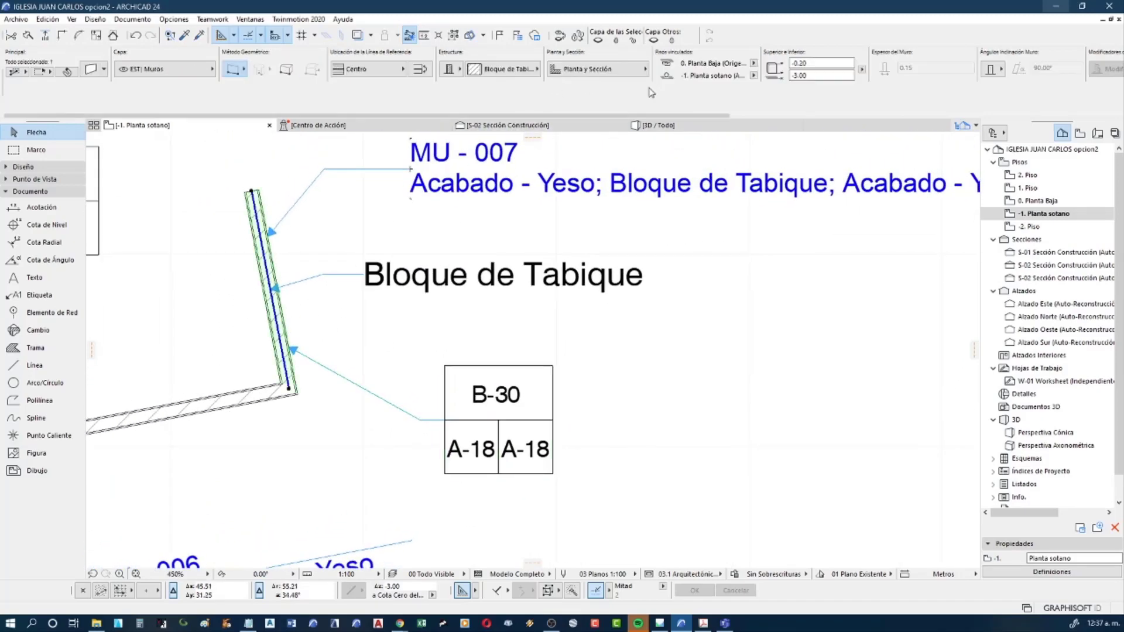
Override all the angled wall's surfaces with Pintura- Verde Bosque and check the label reads A-76
scroll(965, 103, "down", 3)
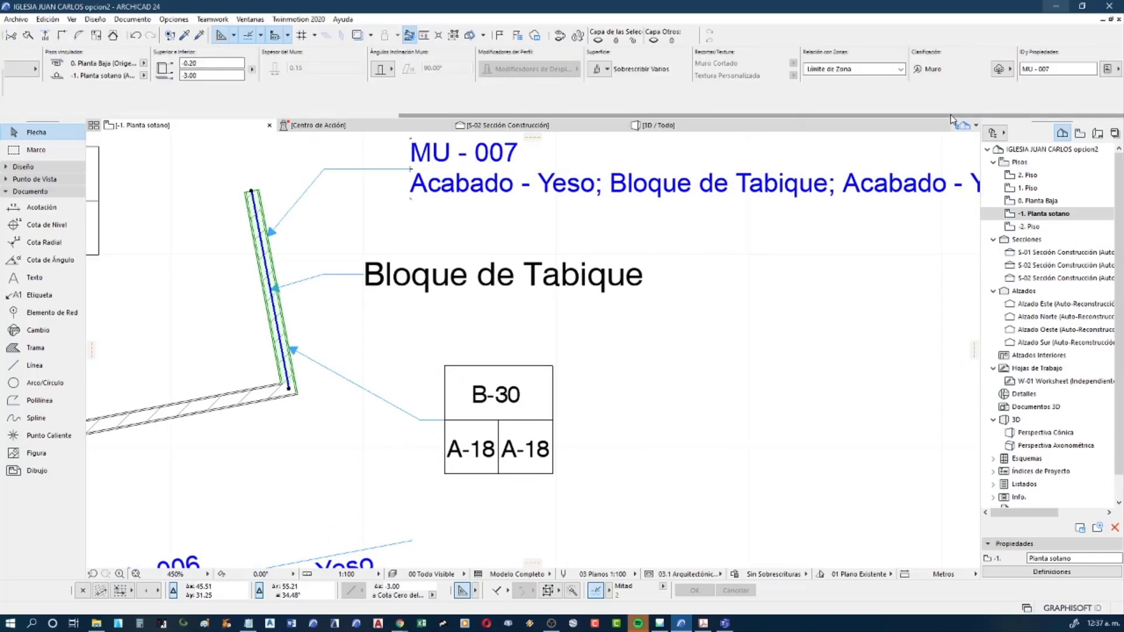
left_click(601, 70)
left_click(752, 115)
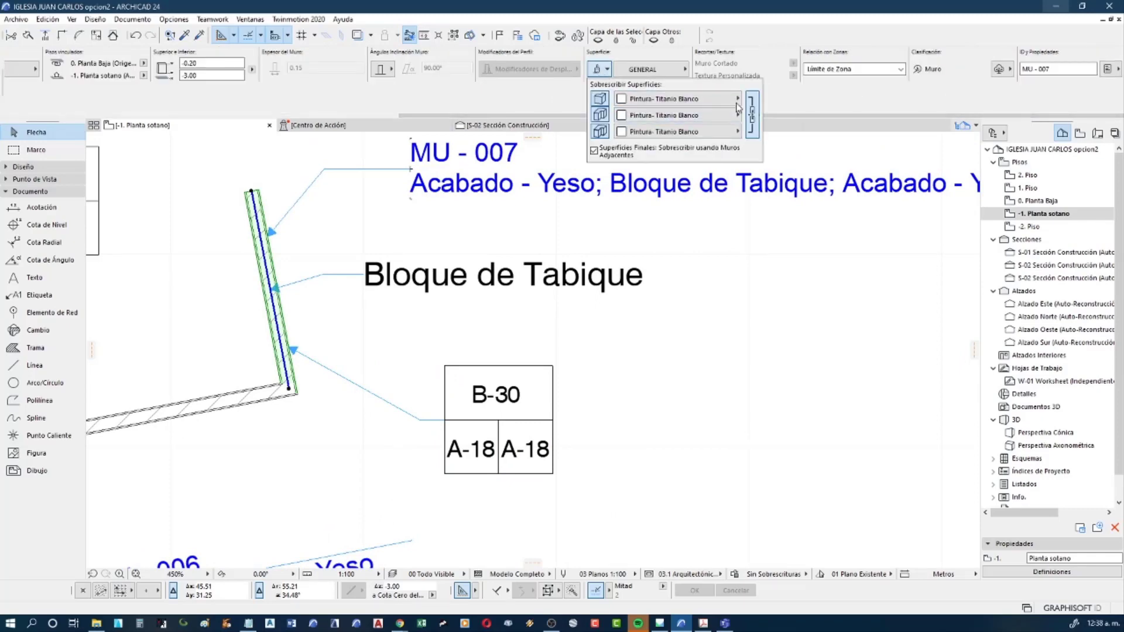
left_click(727, 100)
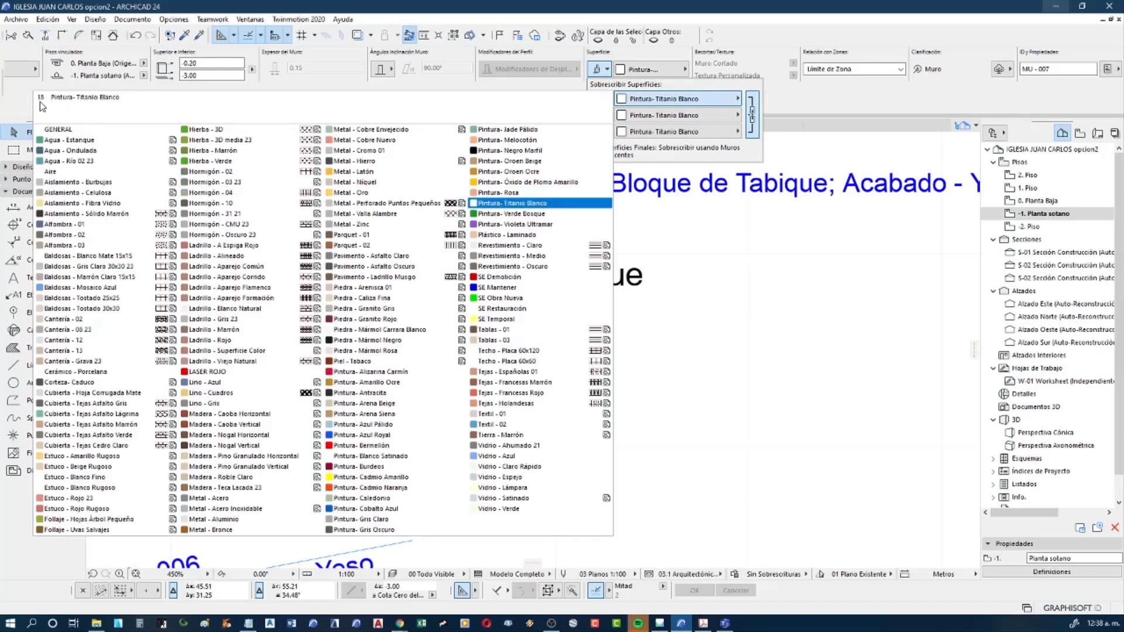
left_click(535, 215)
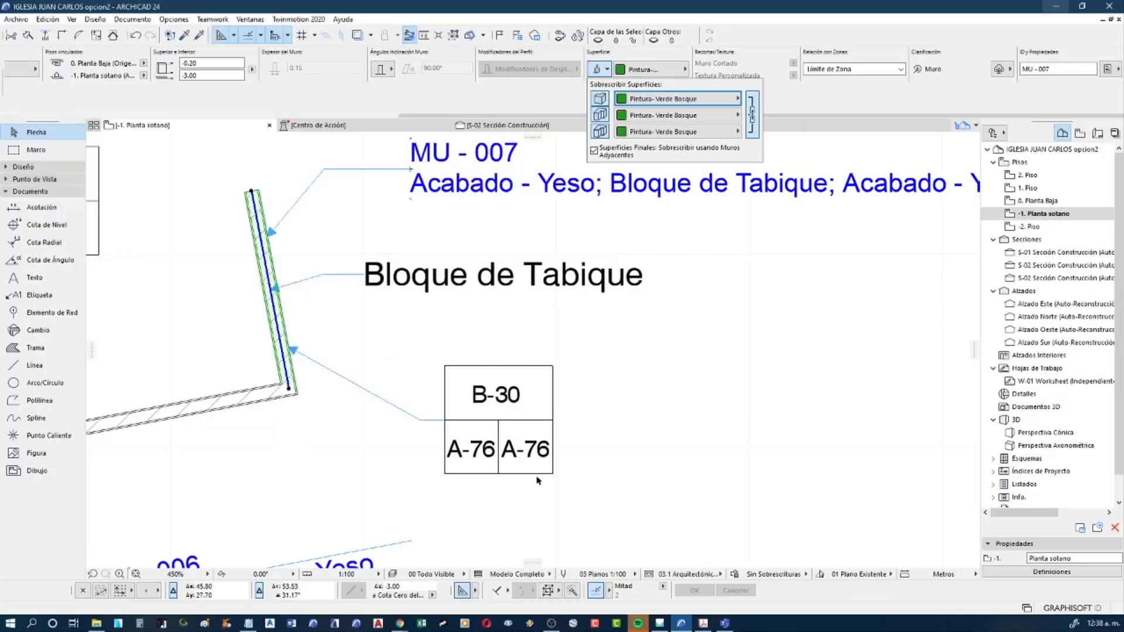
scroll(500, 470, "up", 2)
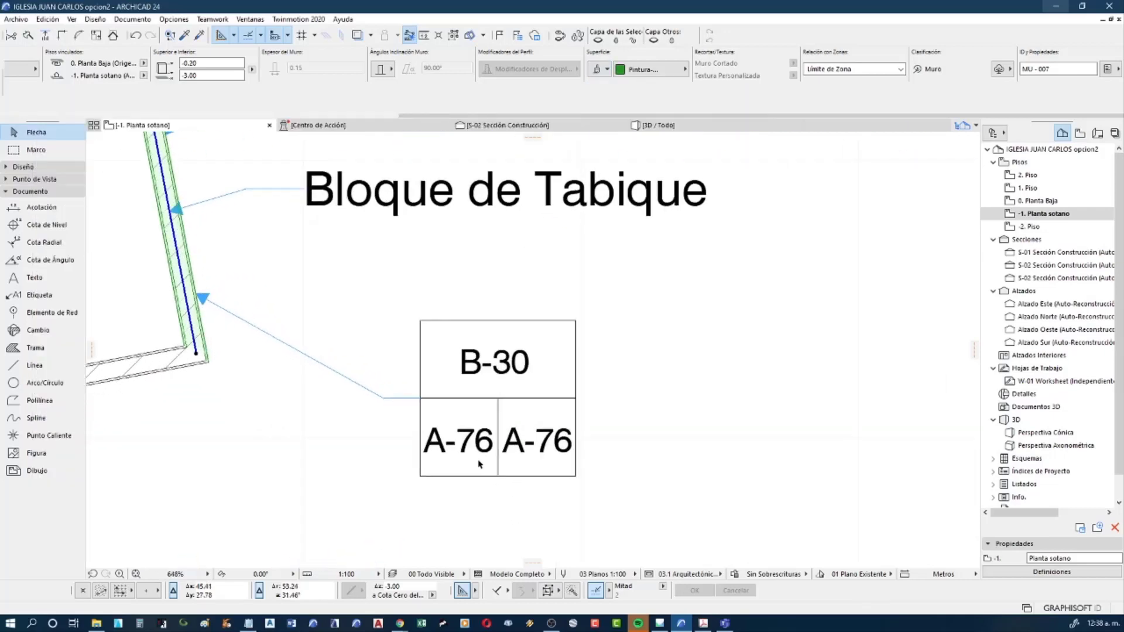
scroll(485, 375, "down", 1)
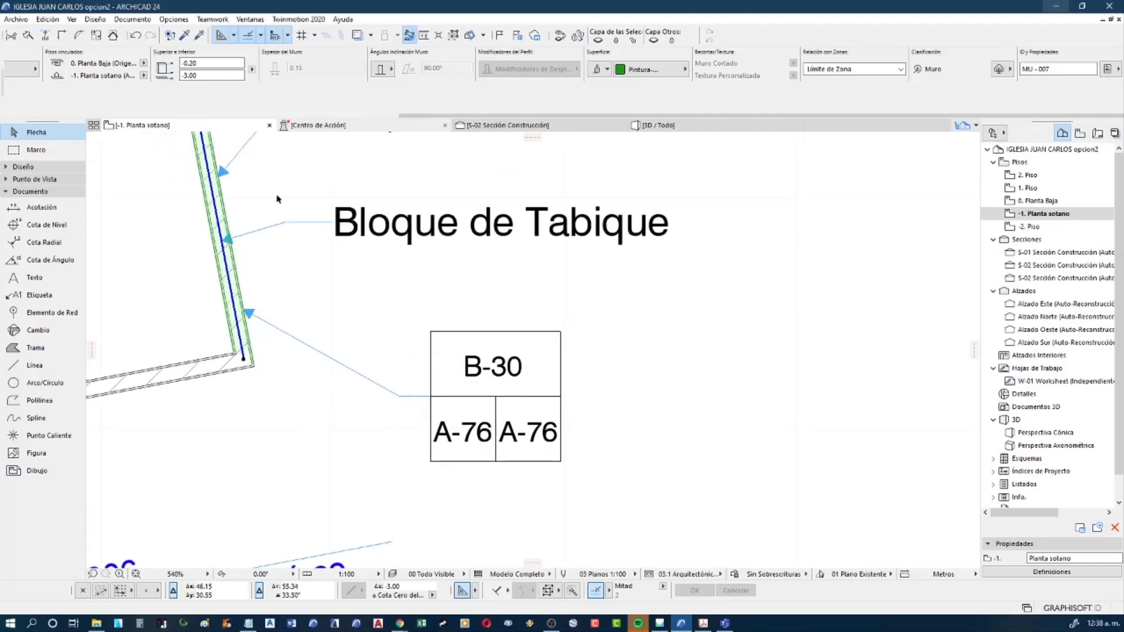
scroll(319, 243, "down", 1)
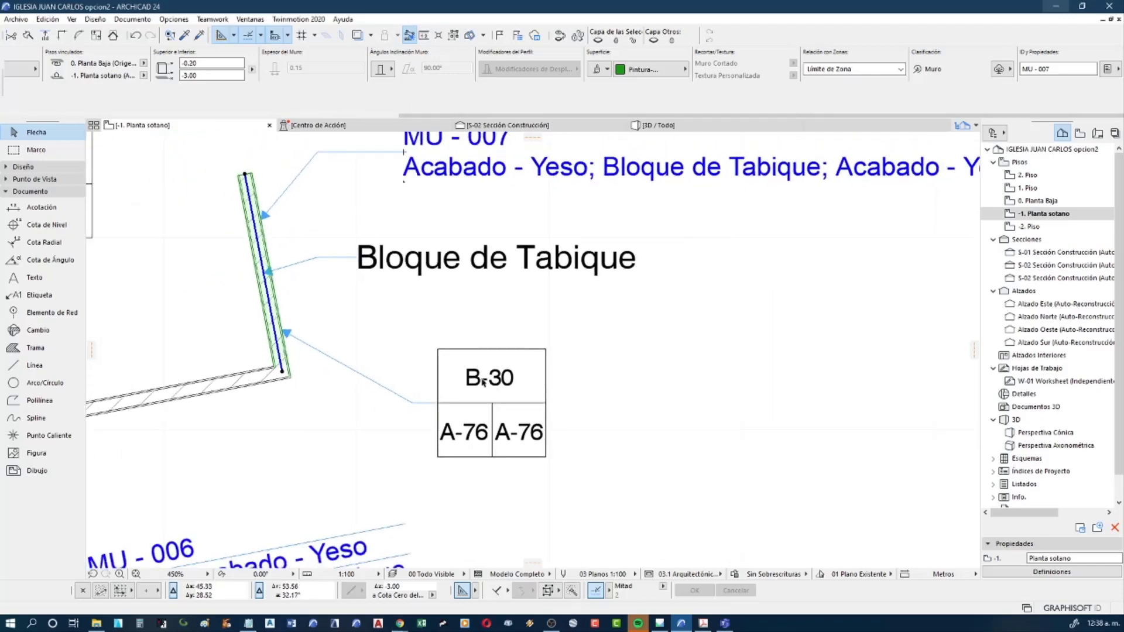
Inspect the Acabado - Yeso and Bloque de Tabique building materials and close them unchanged
left_click(174, 19)
mouse_move(209, 34)
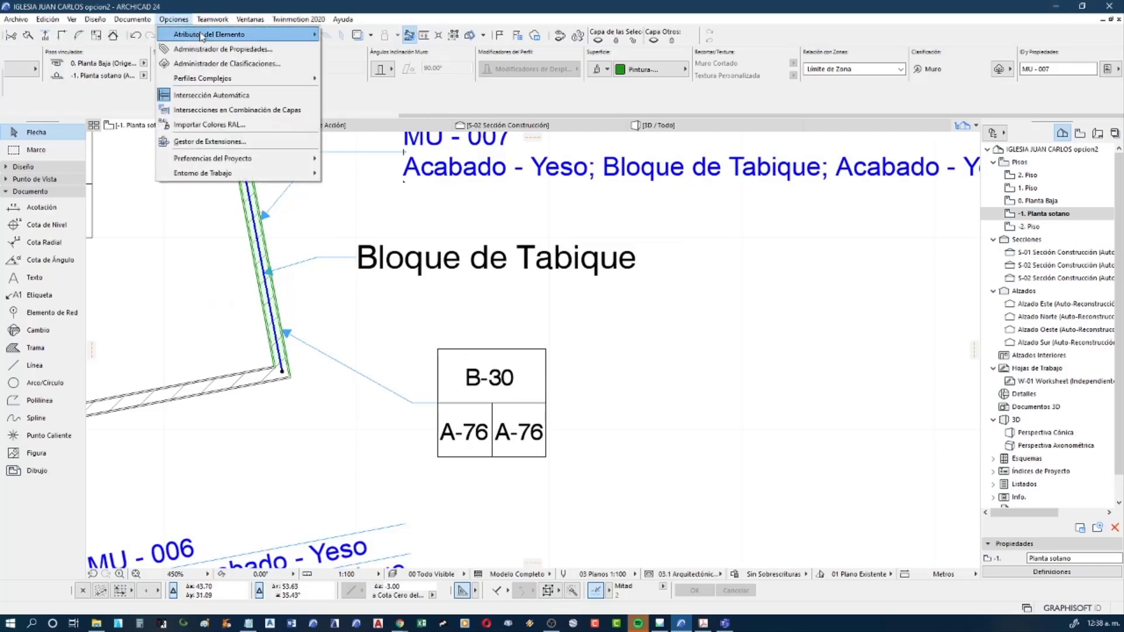
left_click(394, 108)
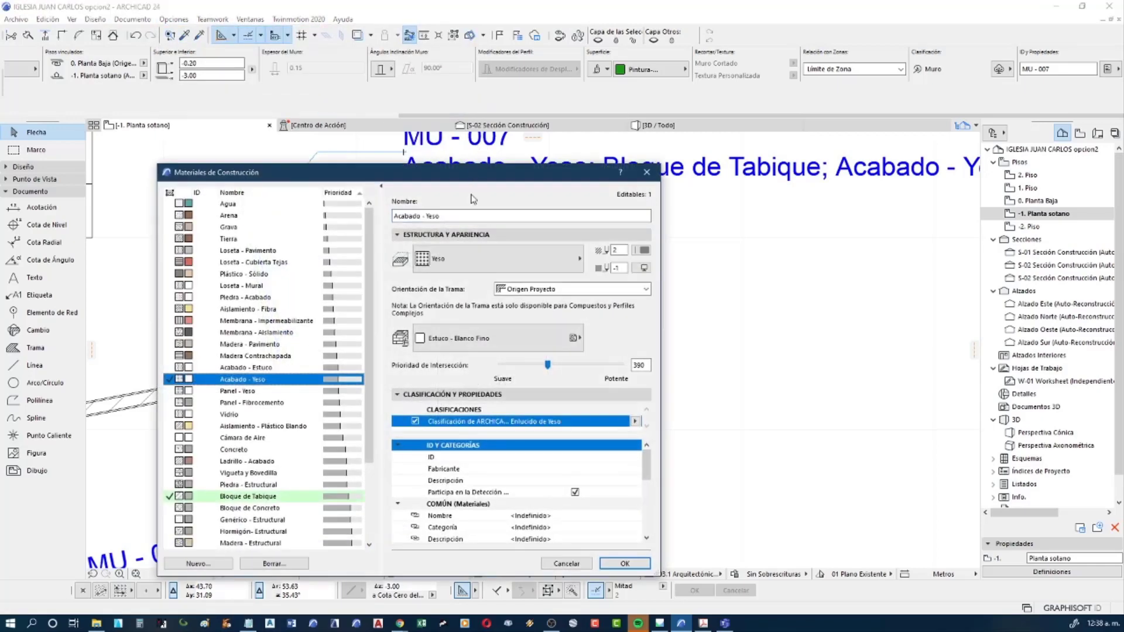
left_click(237, 497)
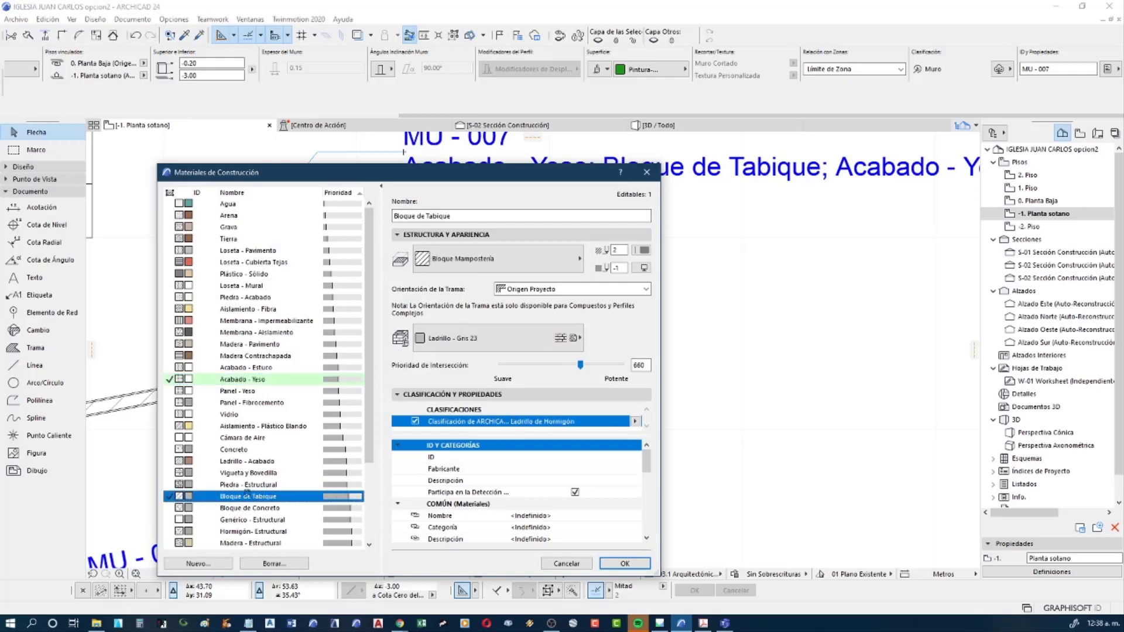
left_click(571, 565)
left_click(571, 565)
left_click(202, 24)
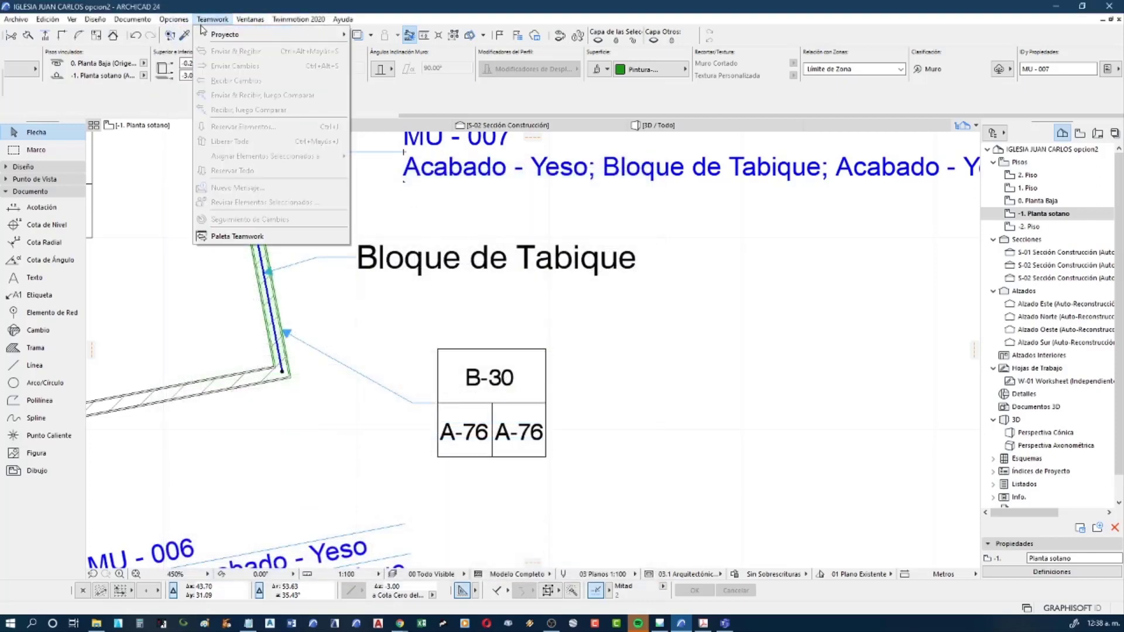
mouse_move(209, 34)
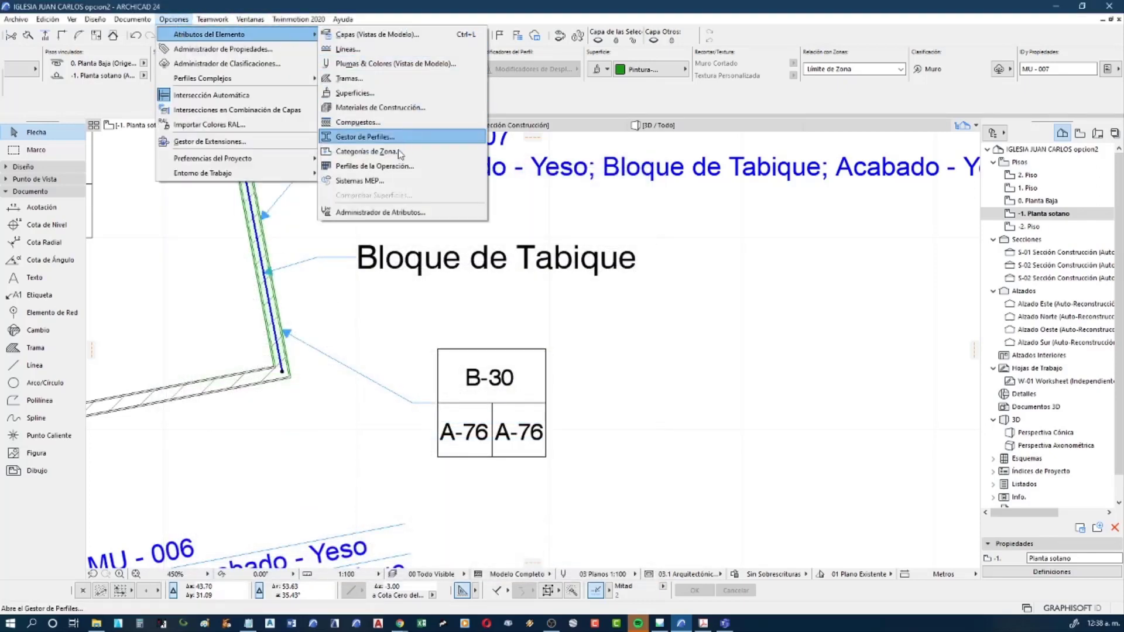
left_click(389, 212)
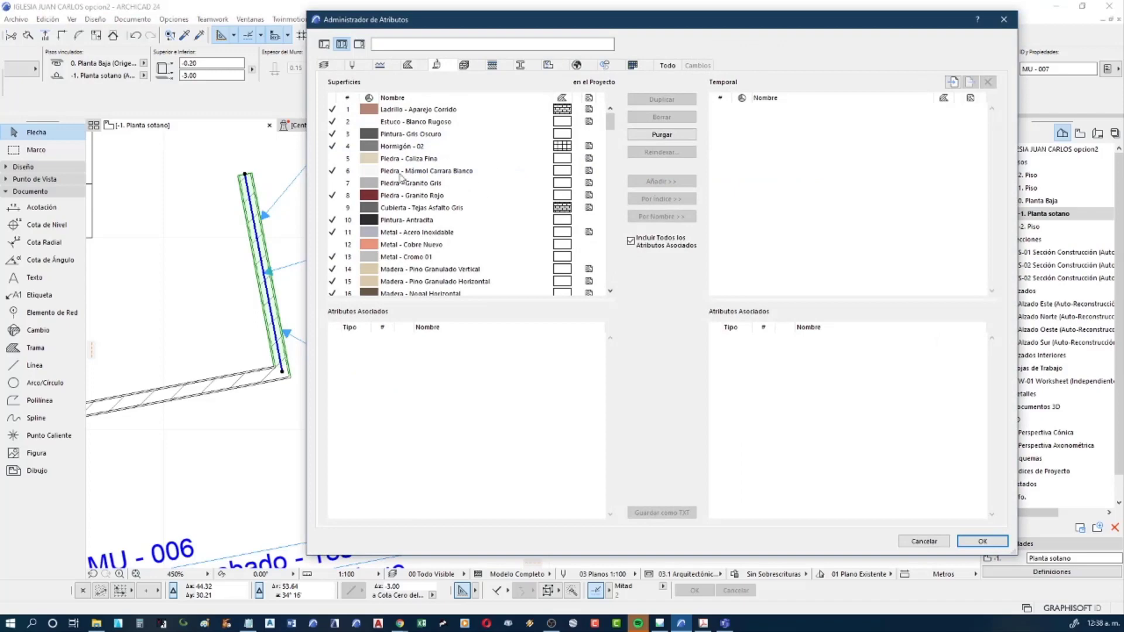
scroll(400, 179, "down", 2)
scroll(399, 199, "down", 2)
scroll(399, 218, "down", 2)
scroll(399, 218, "down", 2)
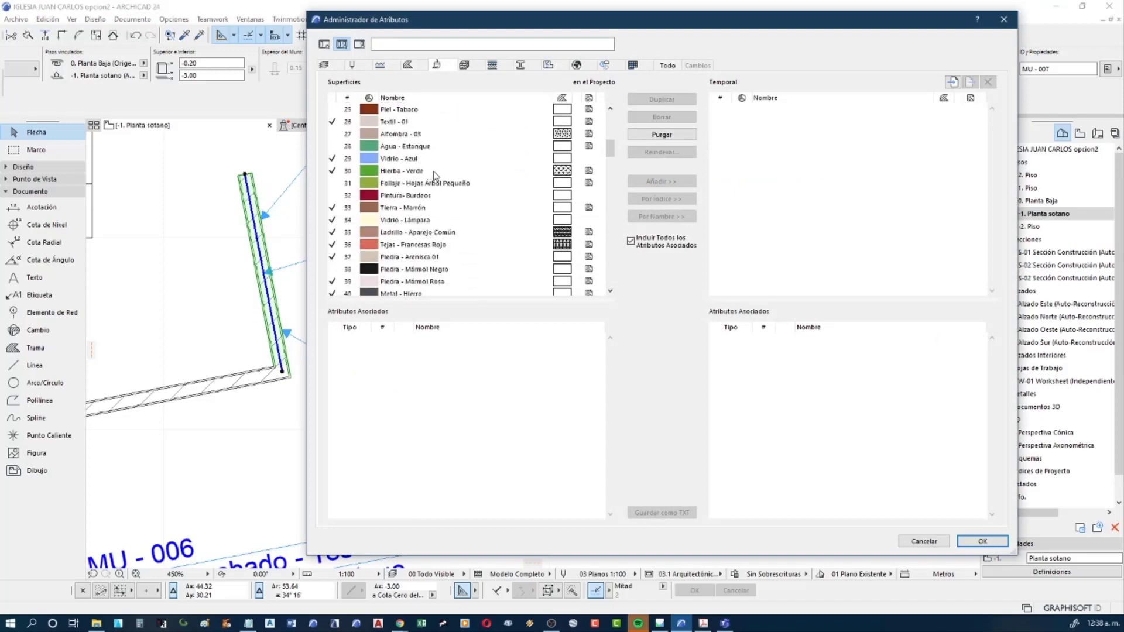
left_click(465, 65)
scroll(390, 245, "down", 1)
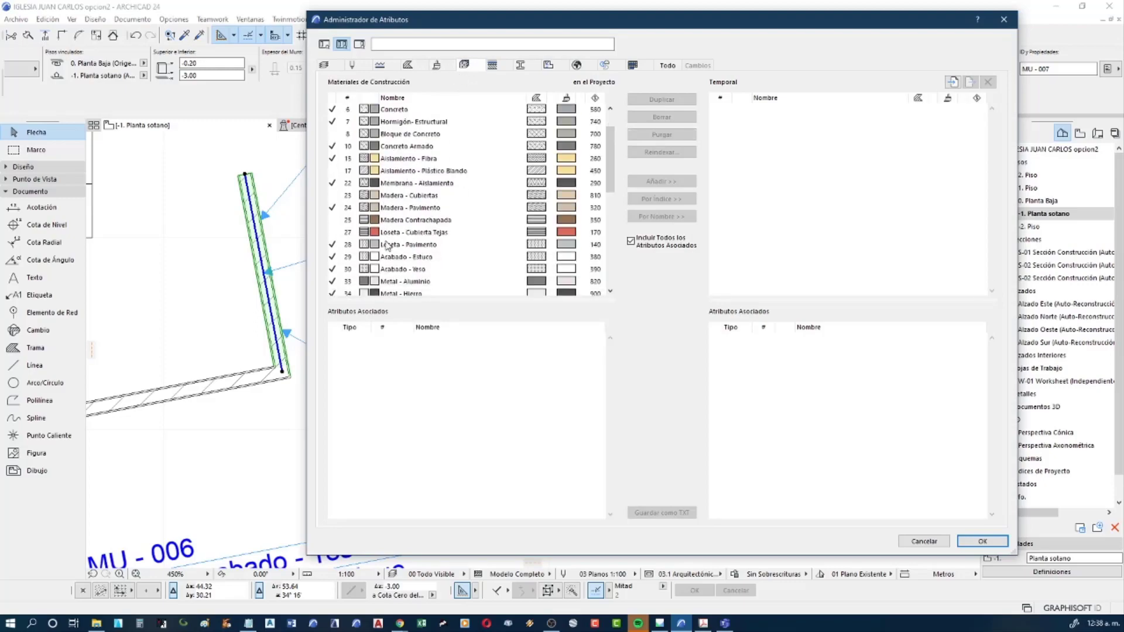
left_click(414, 270)
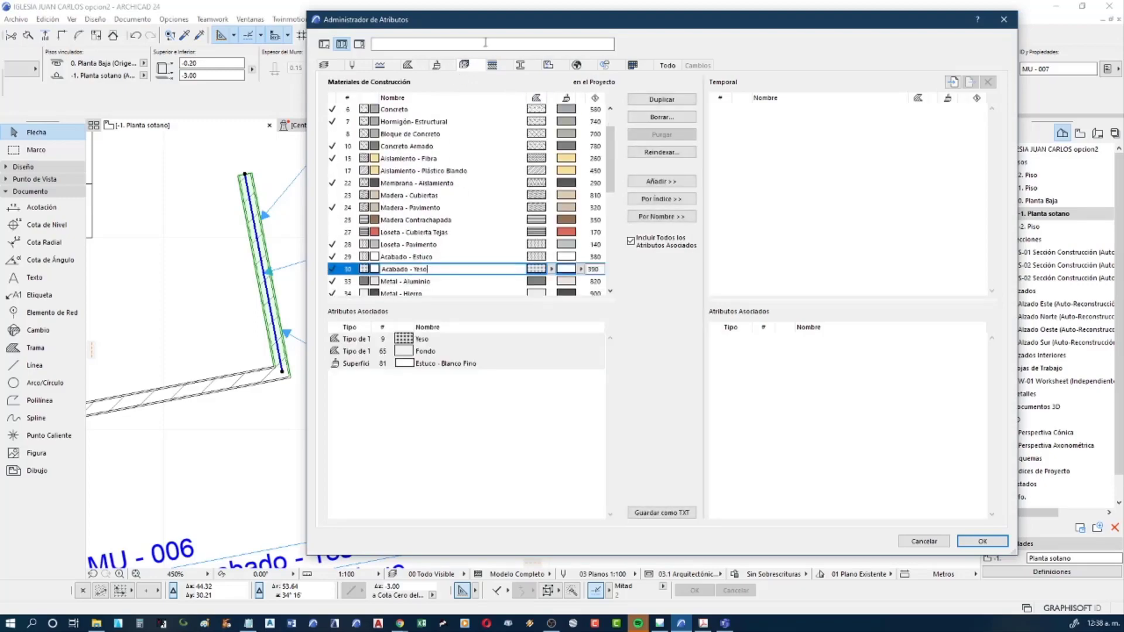
mouse_move(488, 22)
left_mouse_down()
mouse_move(733, 125)
mouse_move(552, 36)
left_mouse_up()
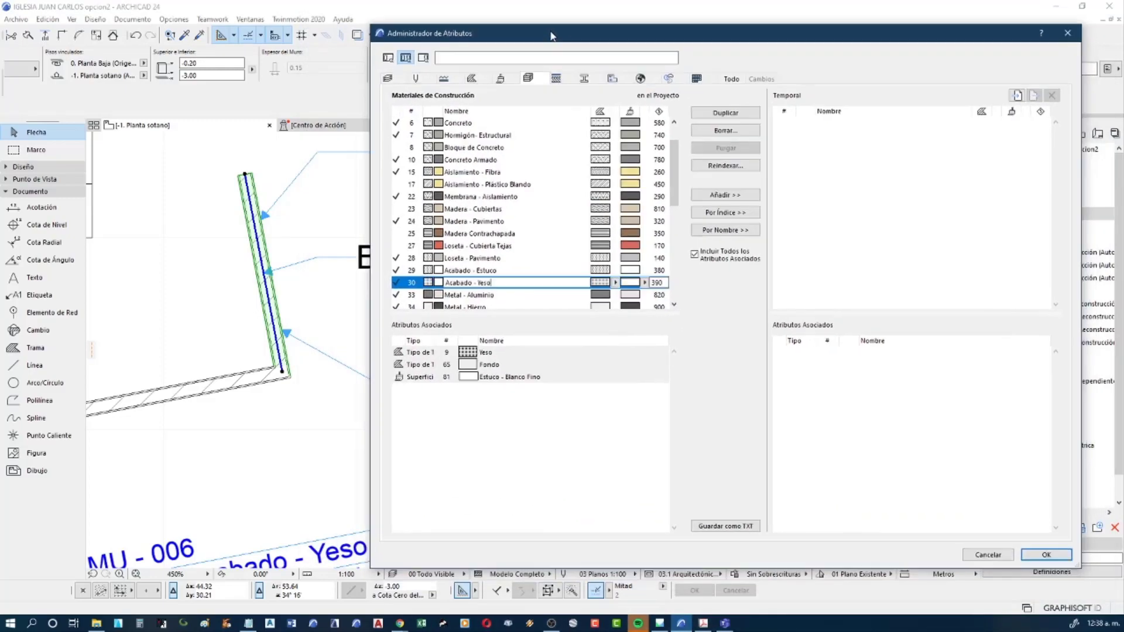
scroll(489, 239, "up", 1)
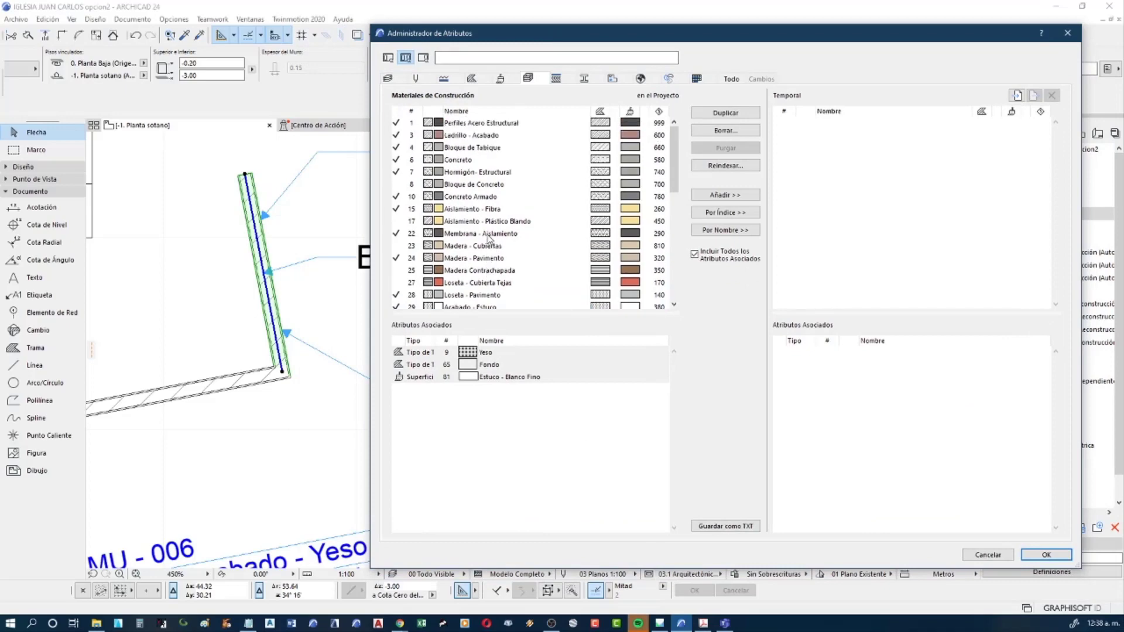
left_click(478, 185)
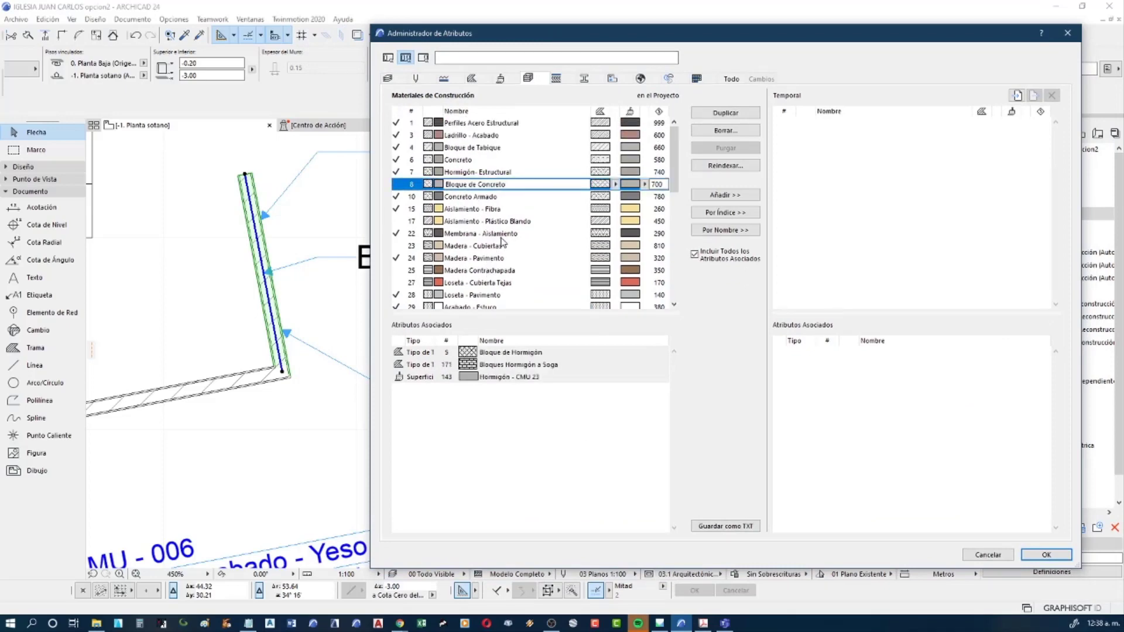
scroll(547, 241, "down", 2)
scroll(547, 243, "down", 2)
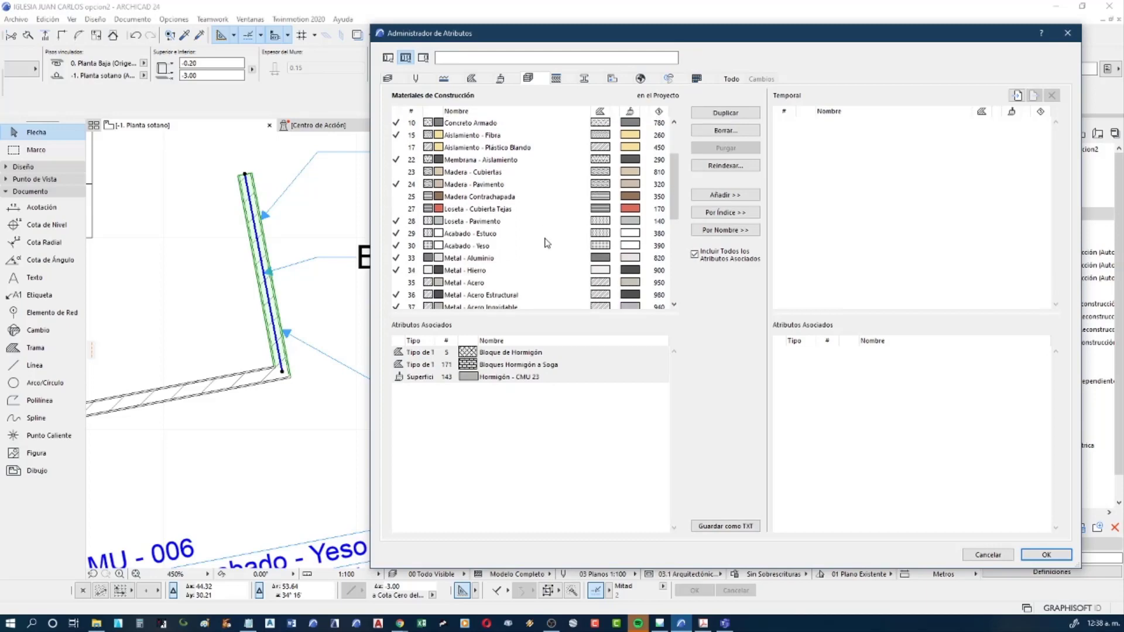
scroll(547, 243, "down", 1)
scroll(546, 243, "down", 2)
scroll(546, 242, "down", 1)
scroll(546, 243, "down", 2)
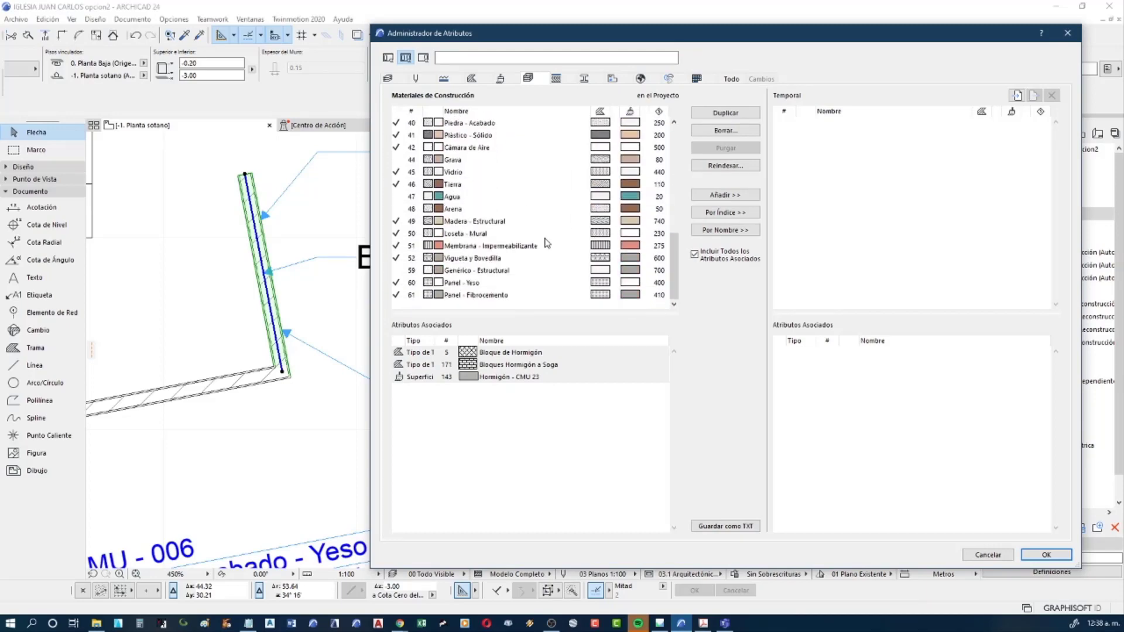
left_click(972, 556)
scroll(498, 421, "up", 1)
scroll(498, 424, "up", 1)
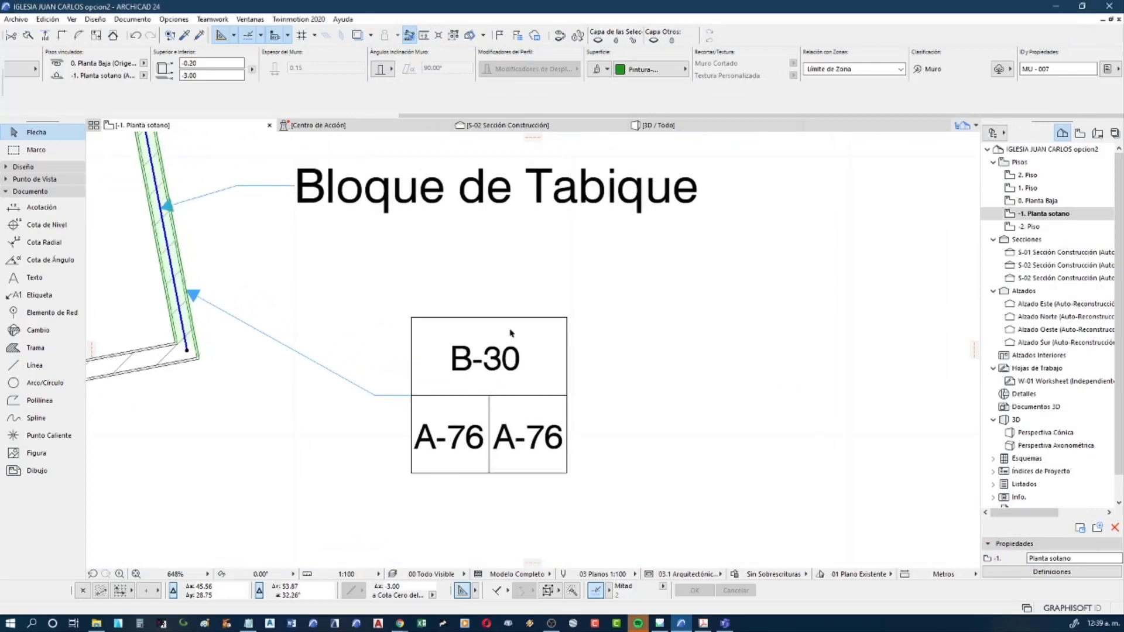
Inspect the Bloque de Tabique Aplanado 2 caras composite's core layer and cancel without changes
scroll(534, 414, "down", 1)
middle_click_drag(534, 414, 521, 428)
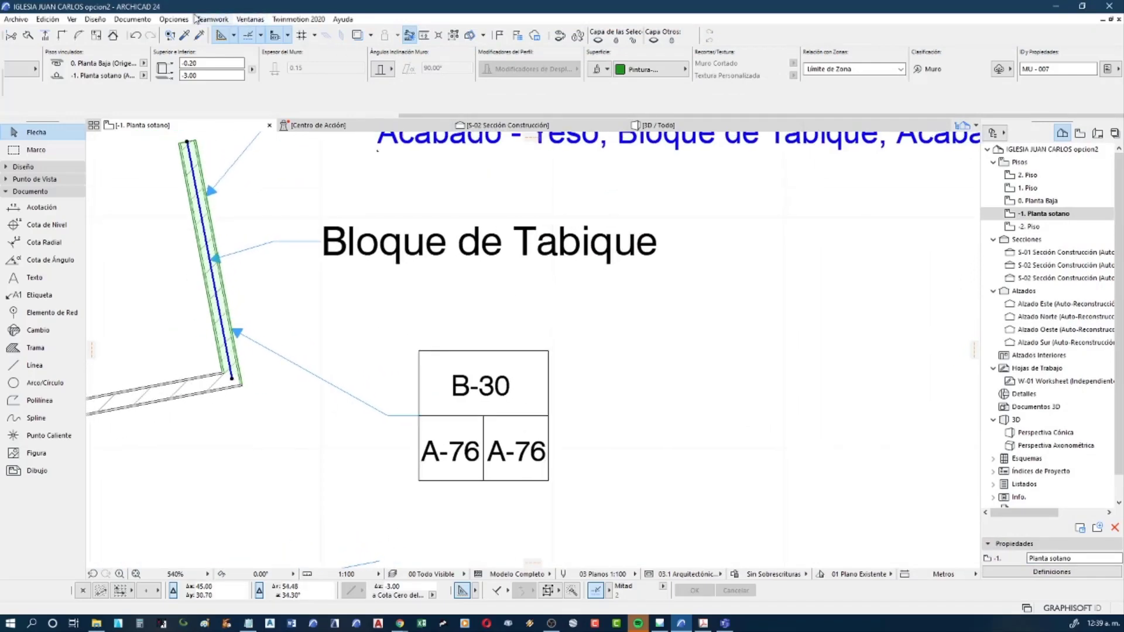
left_click(175, 19)
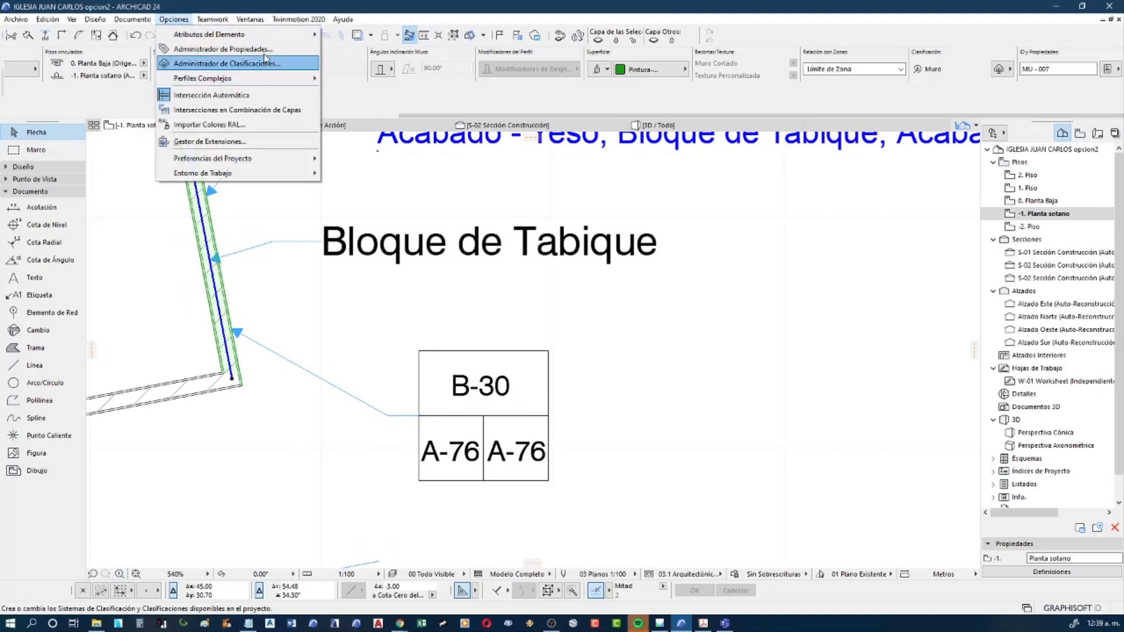
left_click(265, 56)
left_click(181, 21)
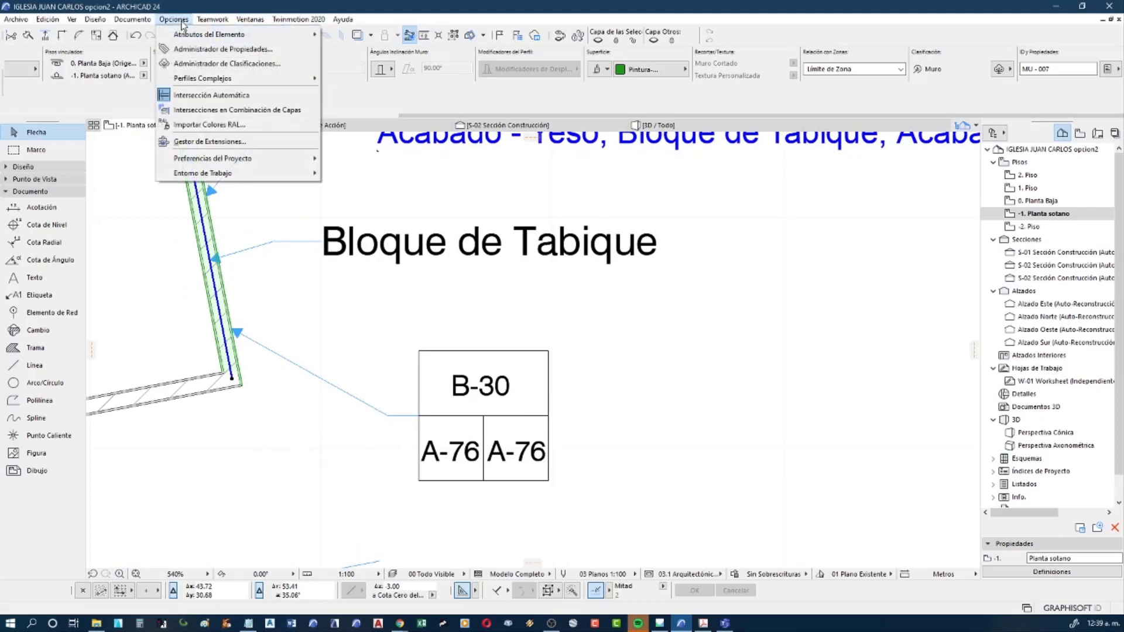
mouse_move(208, 34)
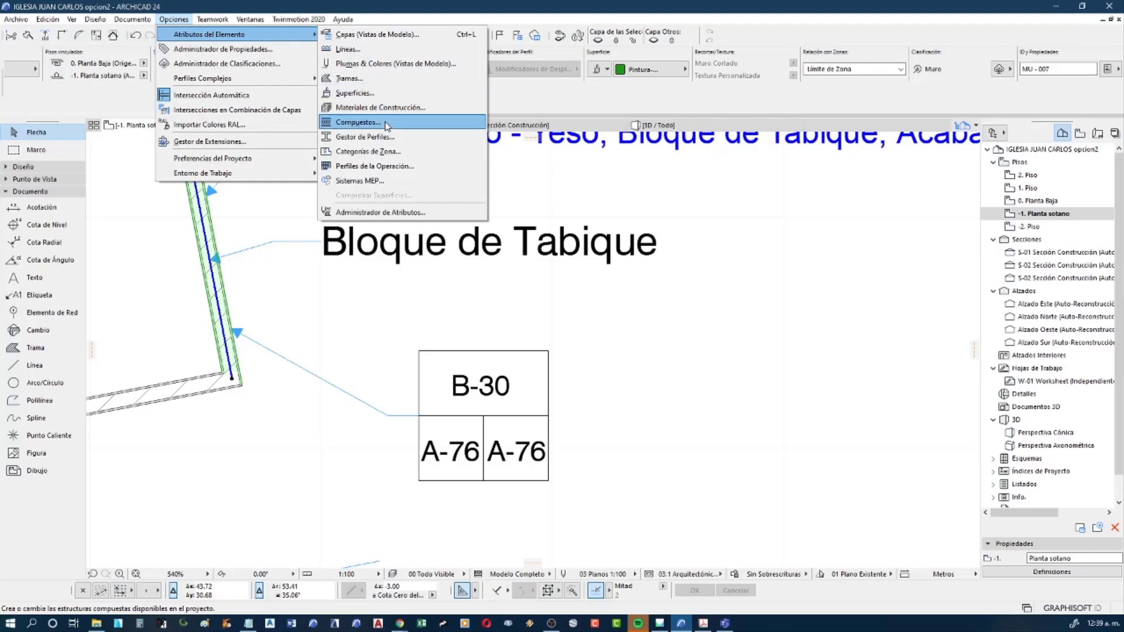
left_click(387, 125)
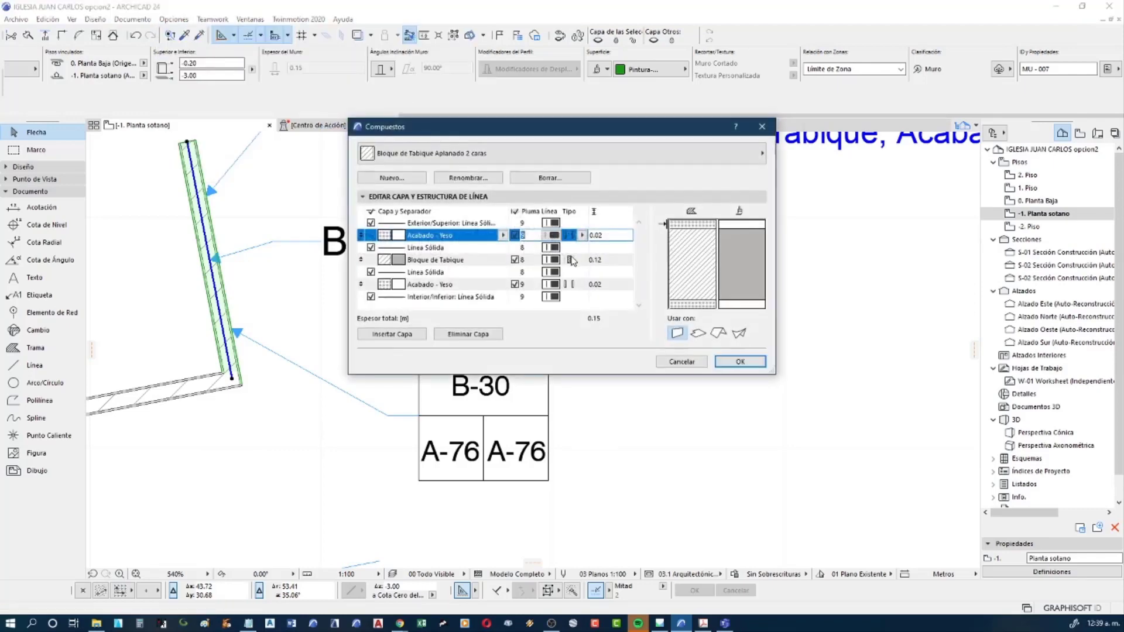
left_click(452, 264)
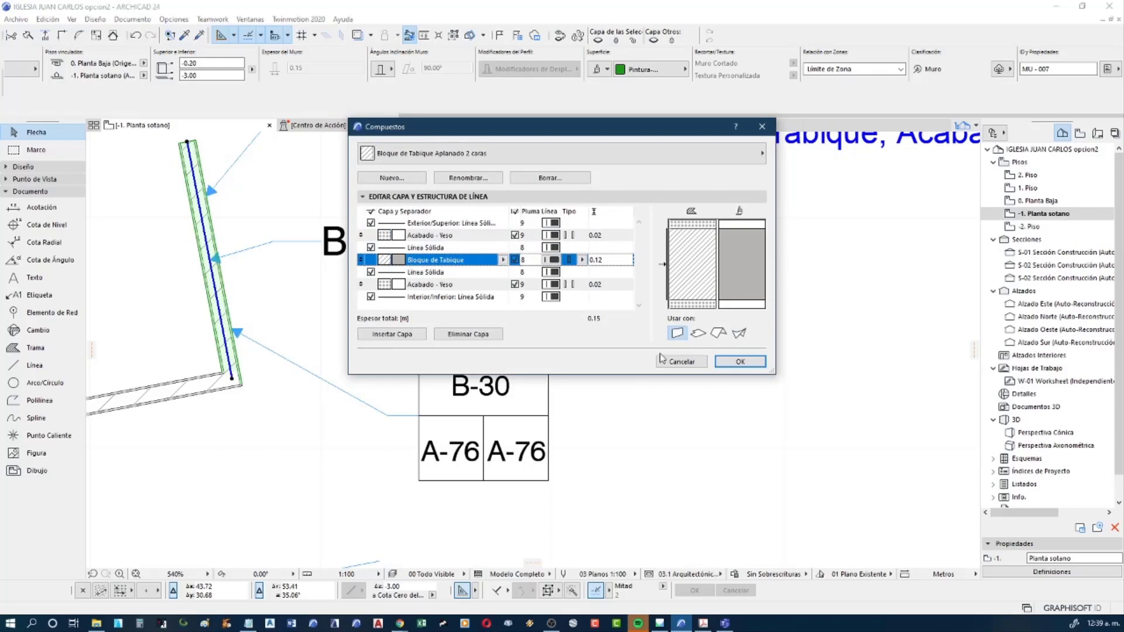
left_click(689, 364)
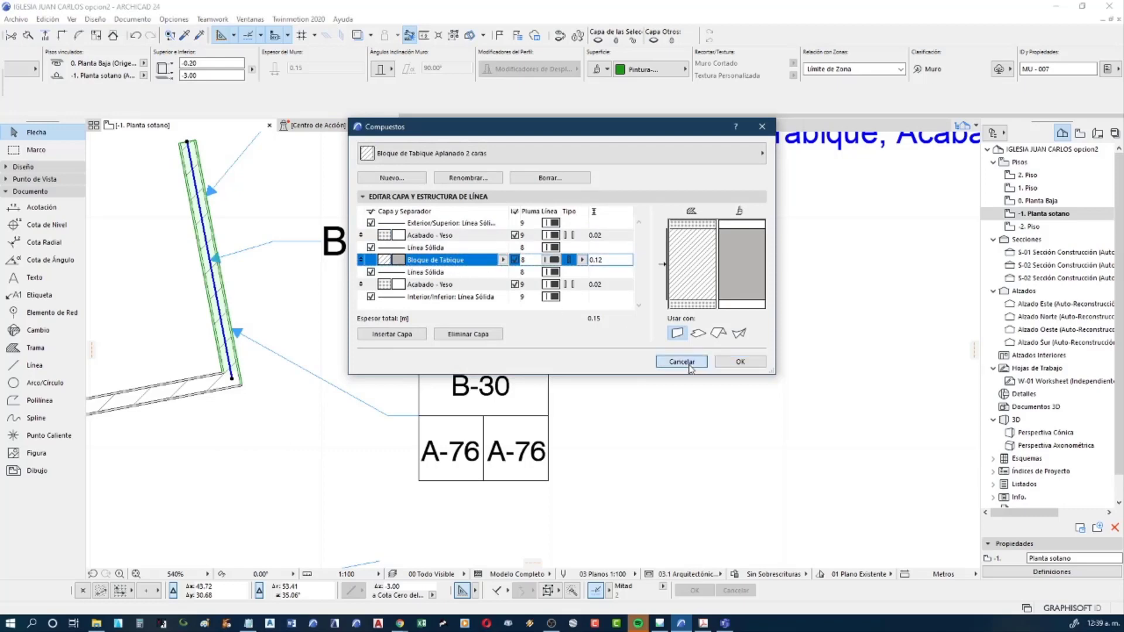
left_click(689, 364)
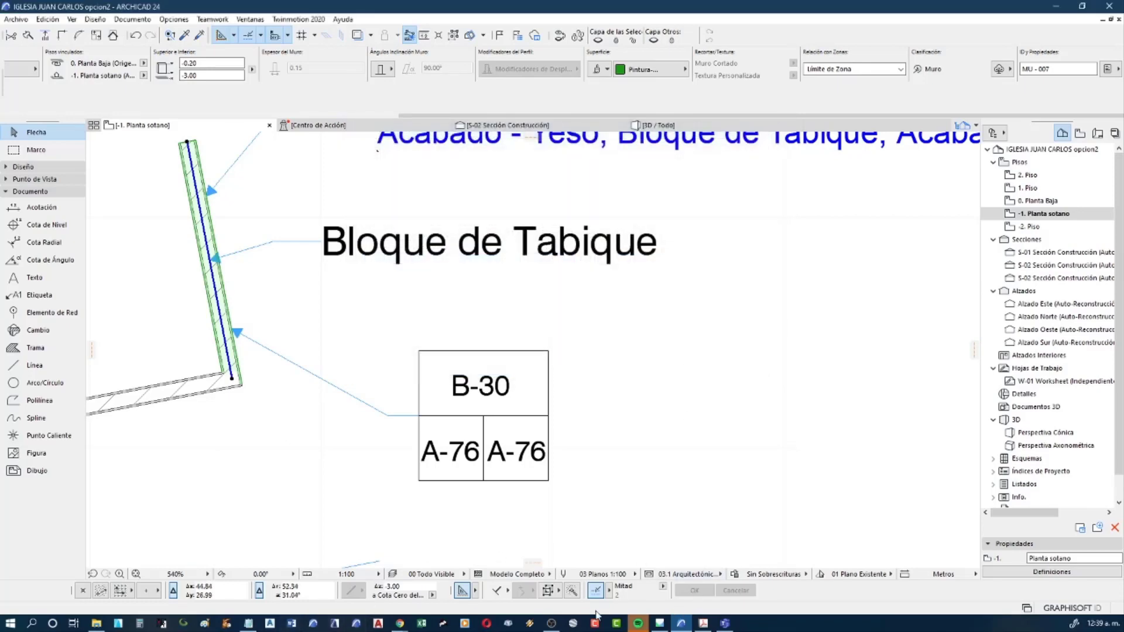
Find Bloque de Tabique's index 4 in the name-sorted Attribute Manager, then select the wall label
left_click(171, 20)
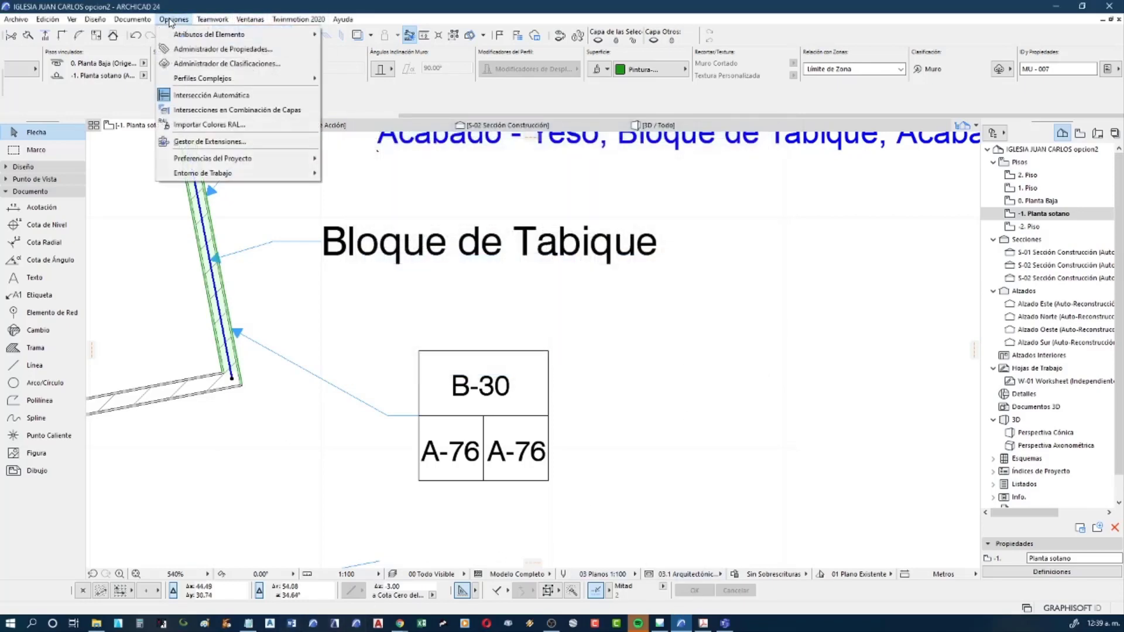
mouse_move(209, 33)
left_click(403, 213)
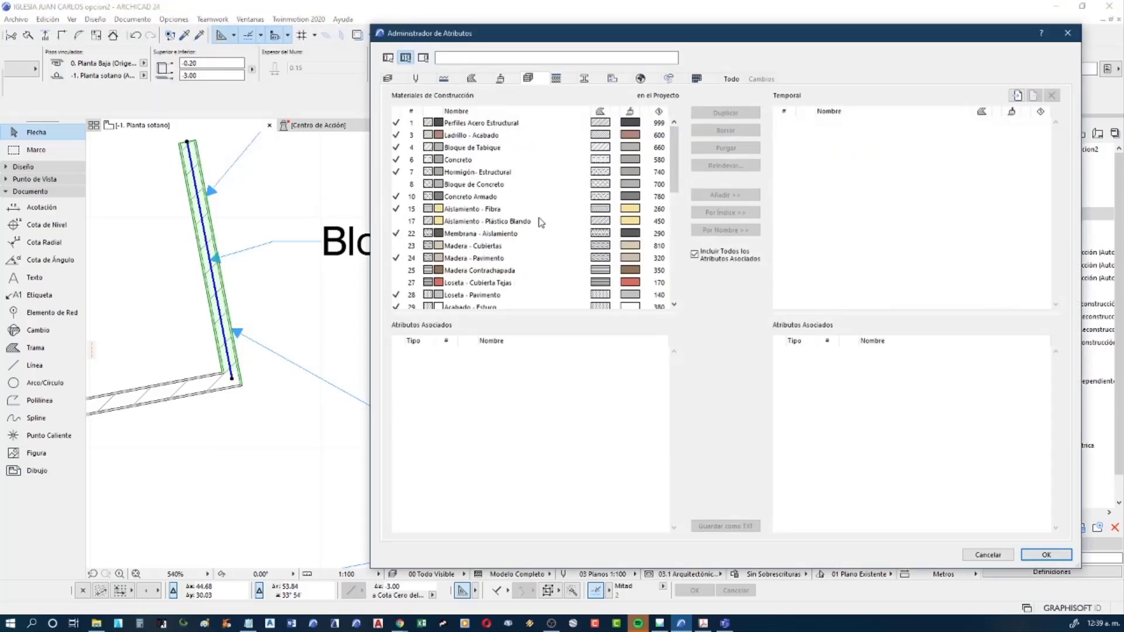
left_click(490, 113)
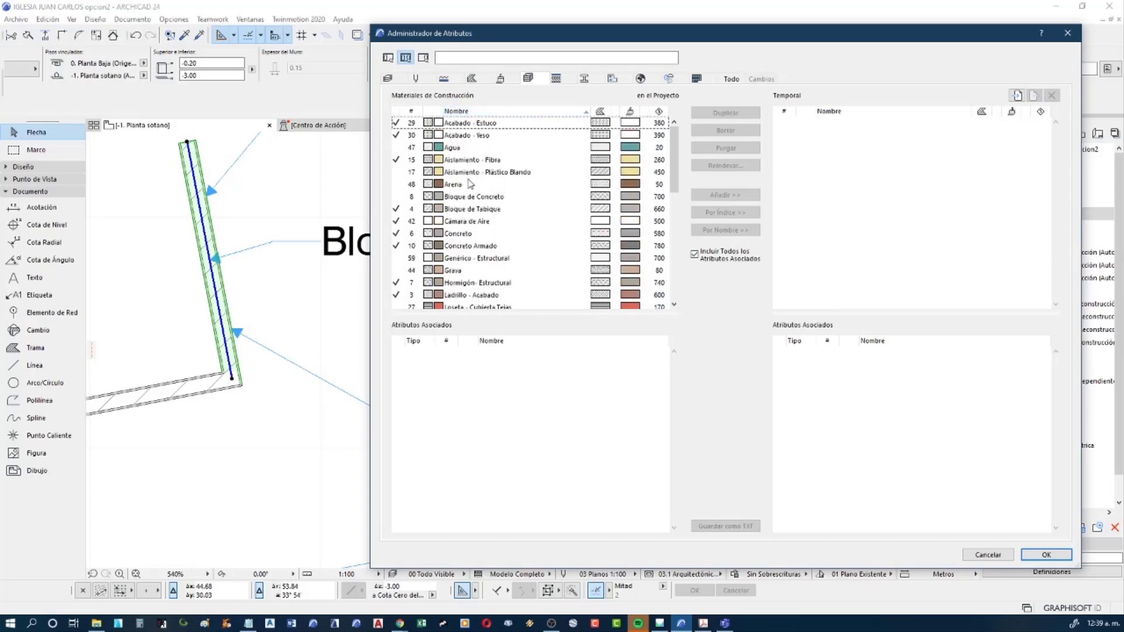
left_click(409, 210)
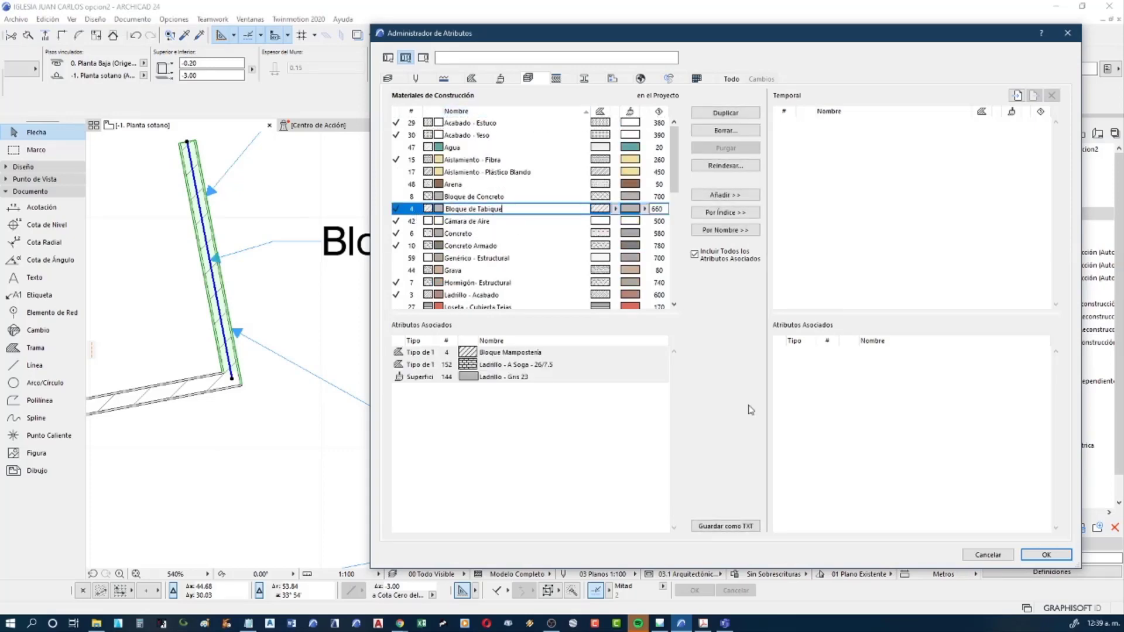
left_click(989, 556)
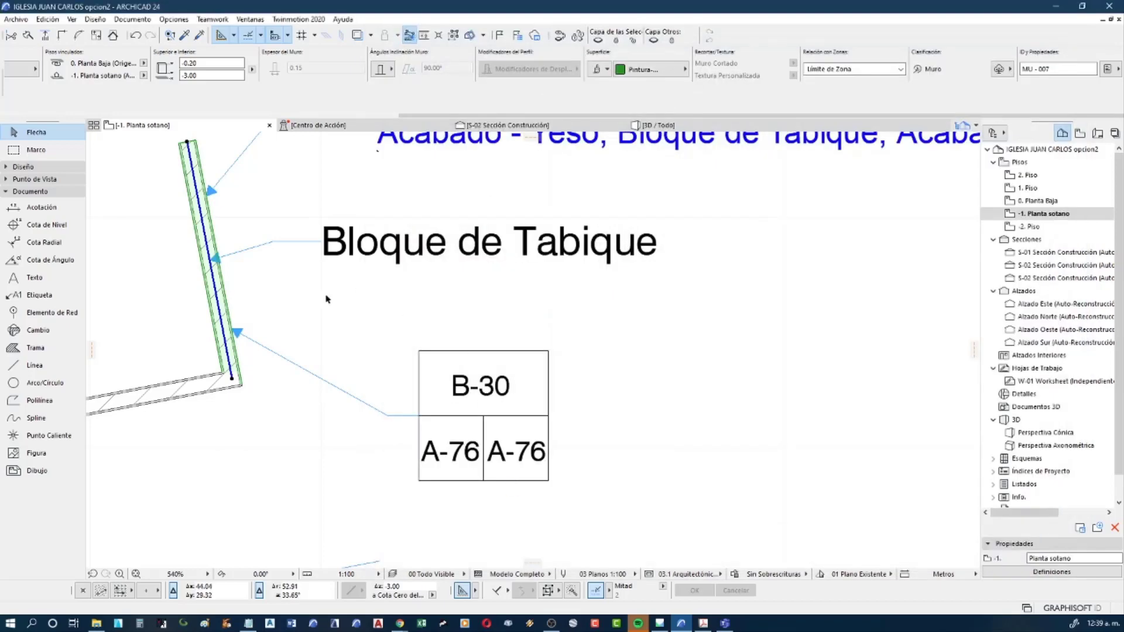
middle_click_drag(397, 302, 432, 304)
left_click(451, 420)
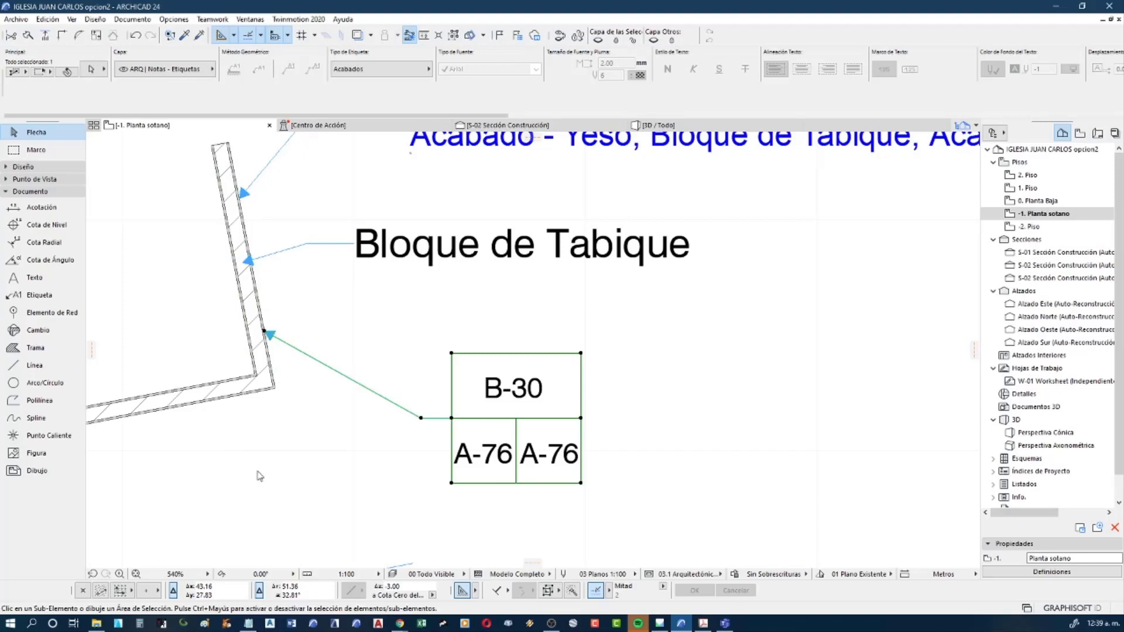
Open the label's Master script and examine the capa1–capa3 WALL_SKINS_PARAMS[…][19] indices
key("ctrl+shift+o")
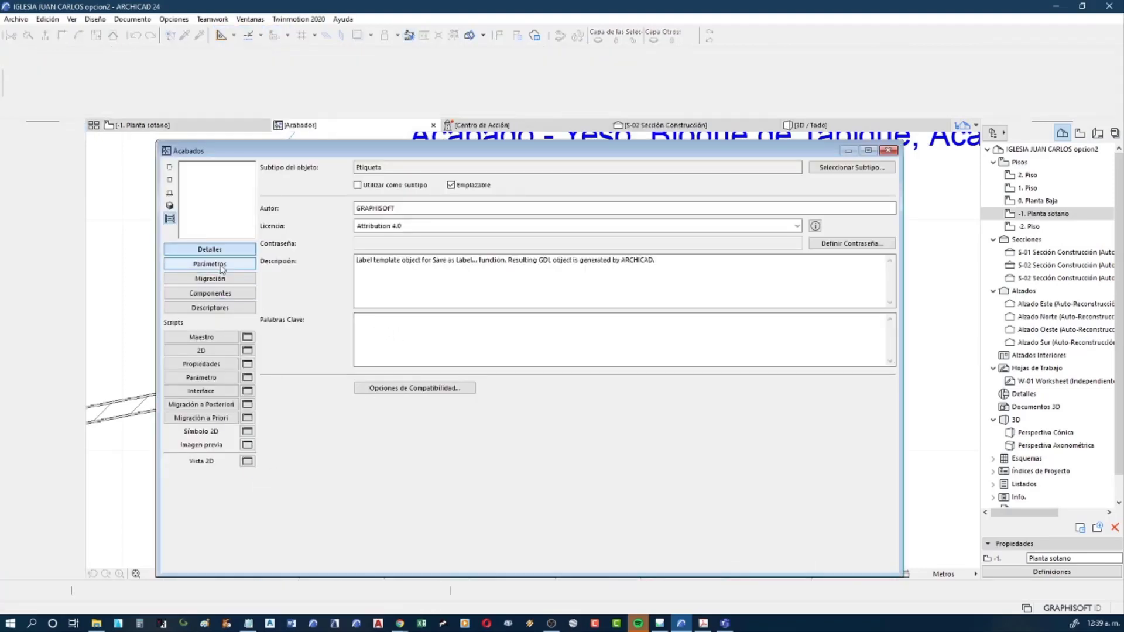
left_click(214, 339)
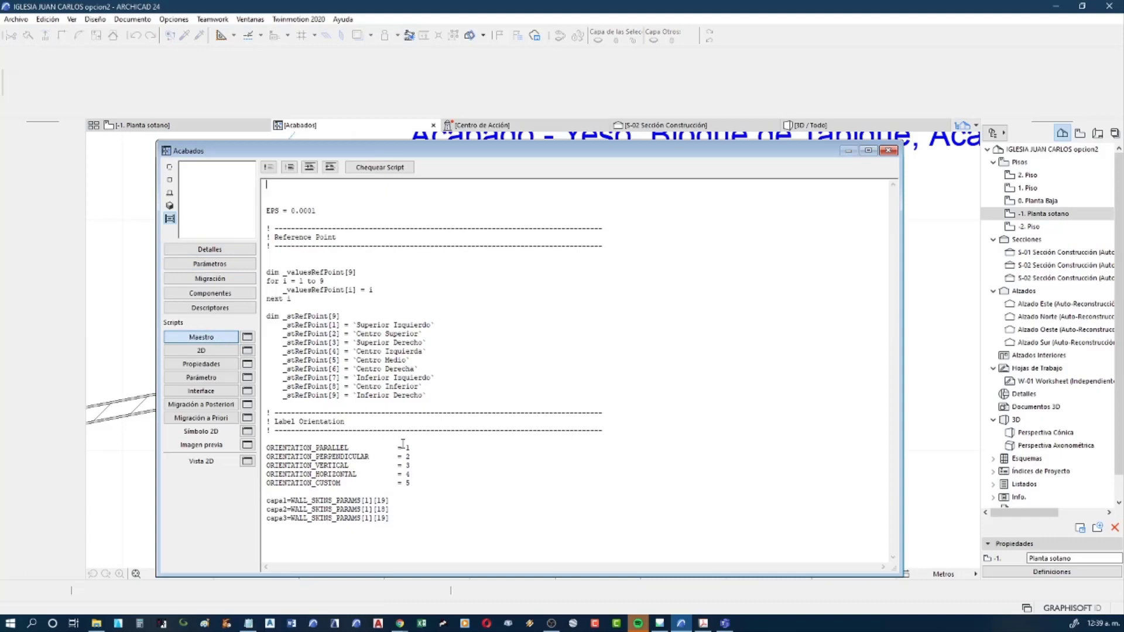
left_click_drag(394, 501, 292, 501)
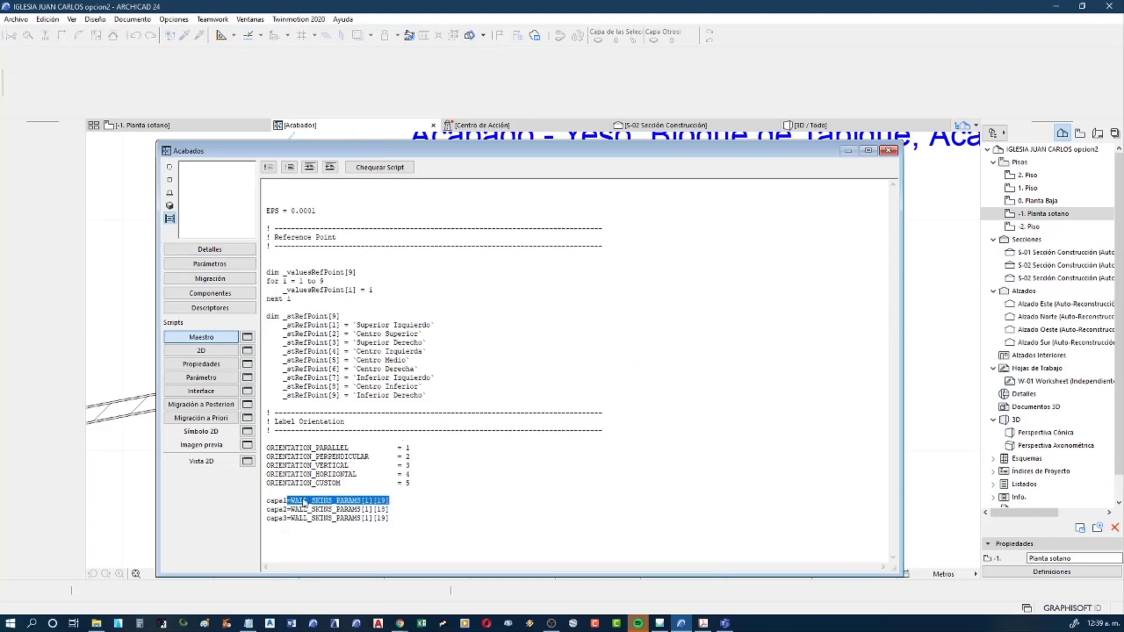
left_click(376, 500)
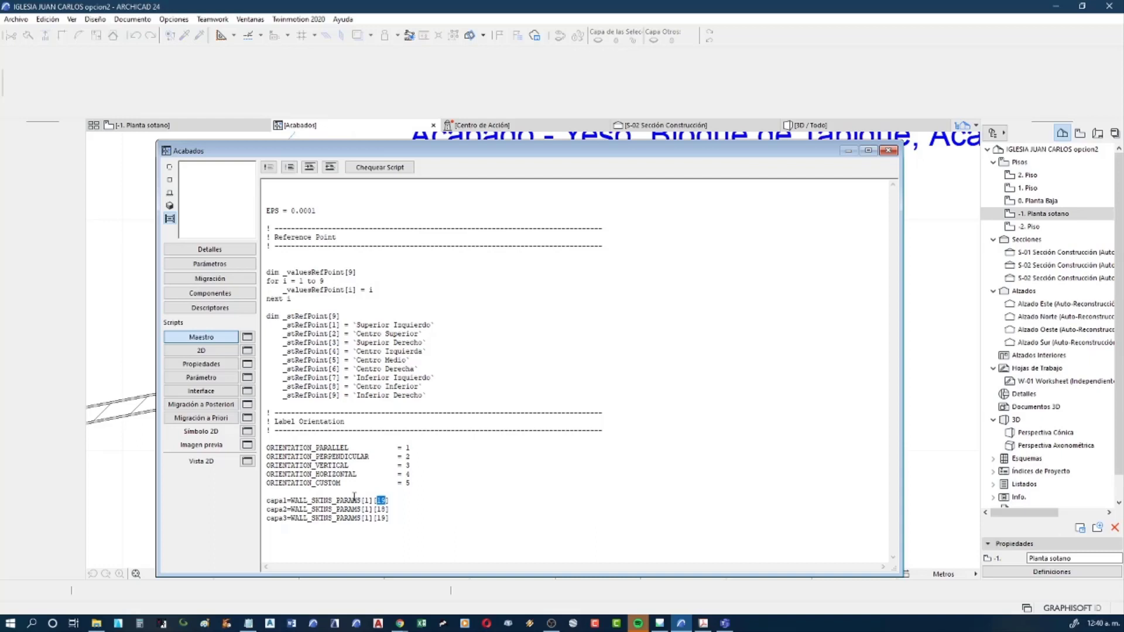
left_click(370, 500)
double_click(366, 509)
left_click(263, 502)
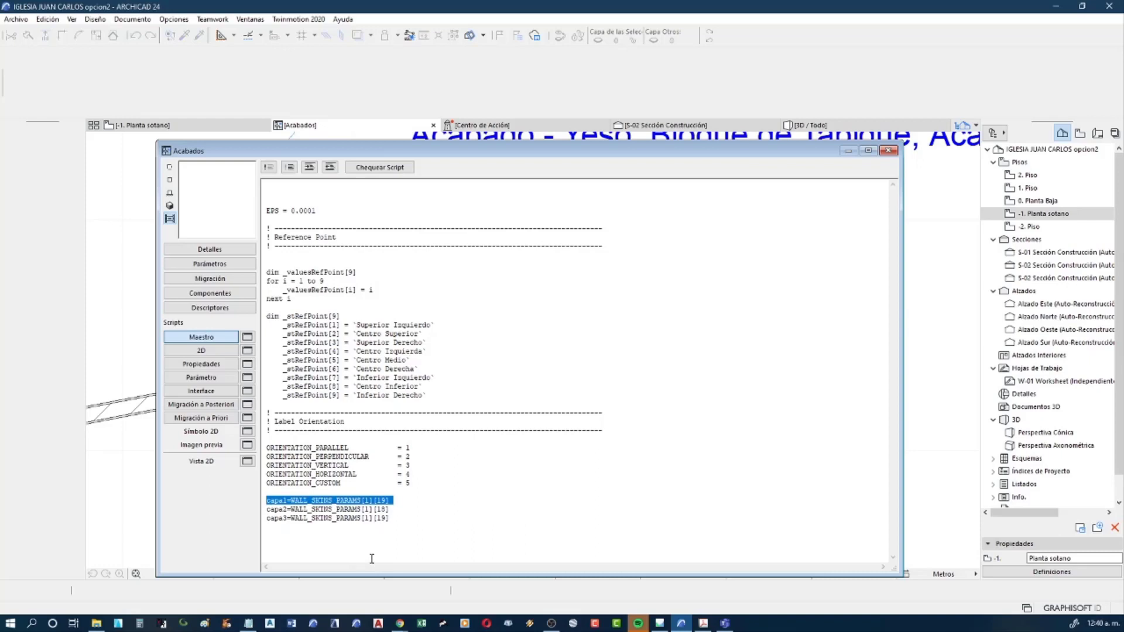
left_click(370, 516)
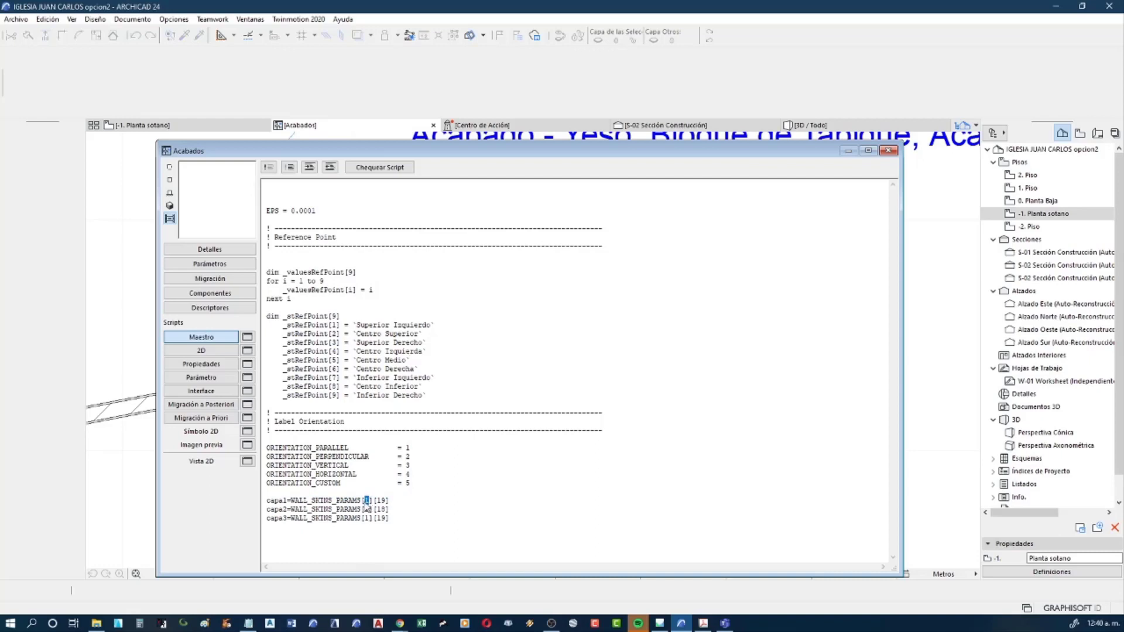
Change the first skin indices in the capa lines to 2 and 3
type("2")
left_click_drag(391, 509, 357, 517)
left_click(366, 518)
type("3")
left_click_drag(391, 518, 259, 501)
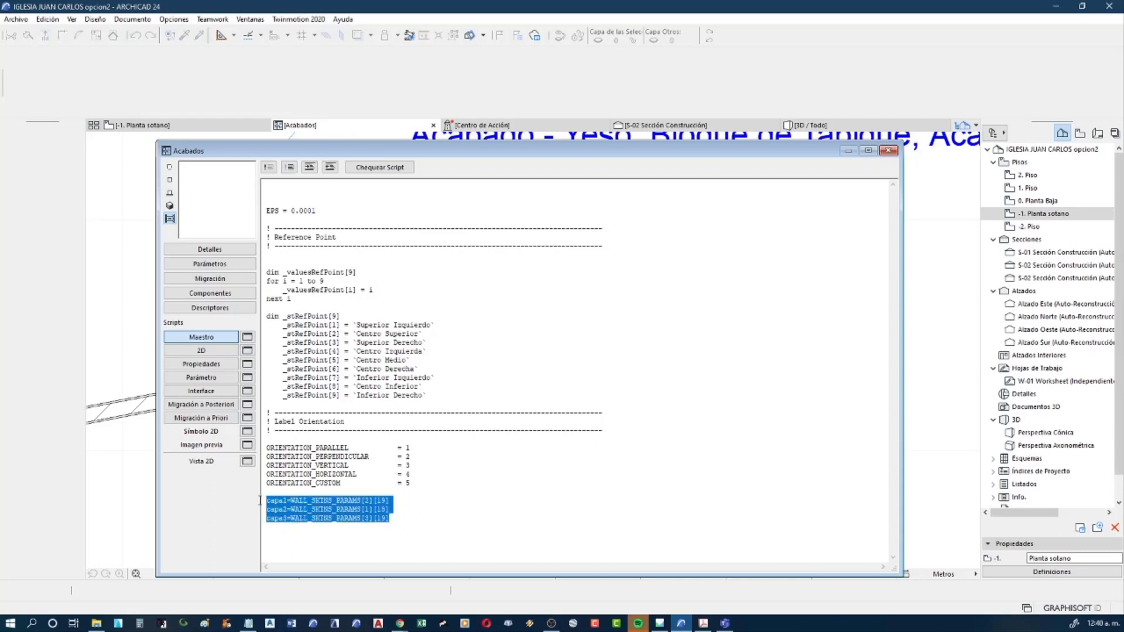
left_click(405, 509)
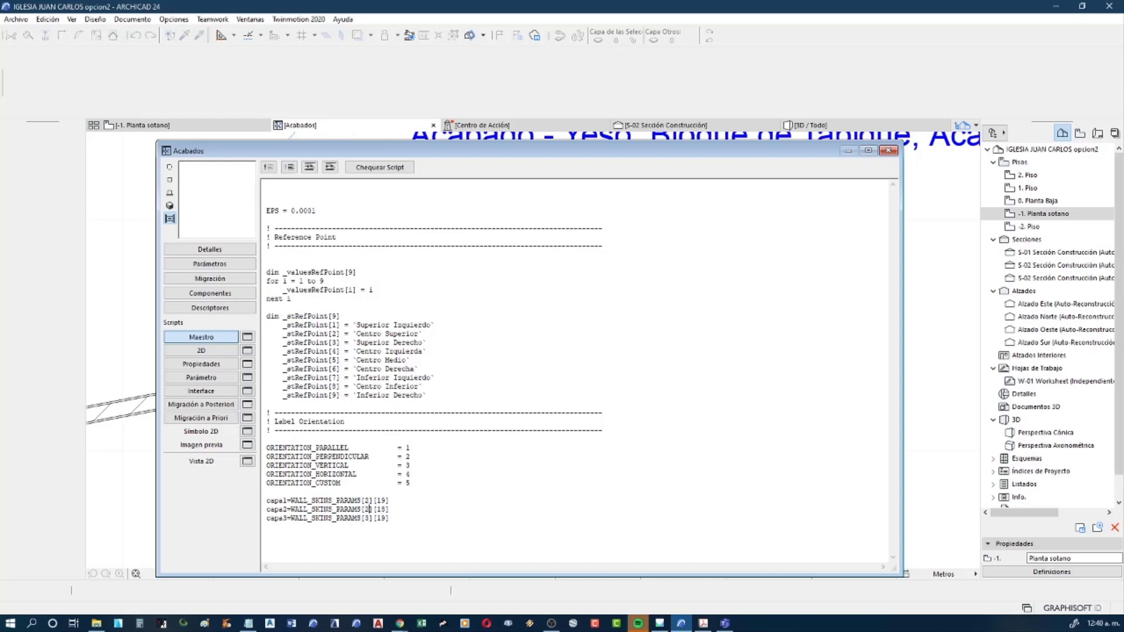
Review the [19] second indices on capa1–capa3, then save the Acabados label
left_click(365, 501)
left_click_drag(398, 503, 264, 502)
left_click_drag(392, 510, 258, 508)
left_click_drag(387, 517, 266, 517)
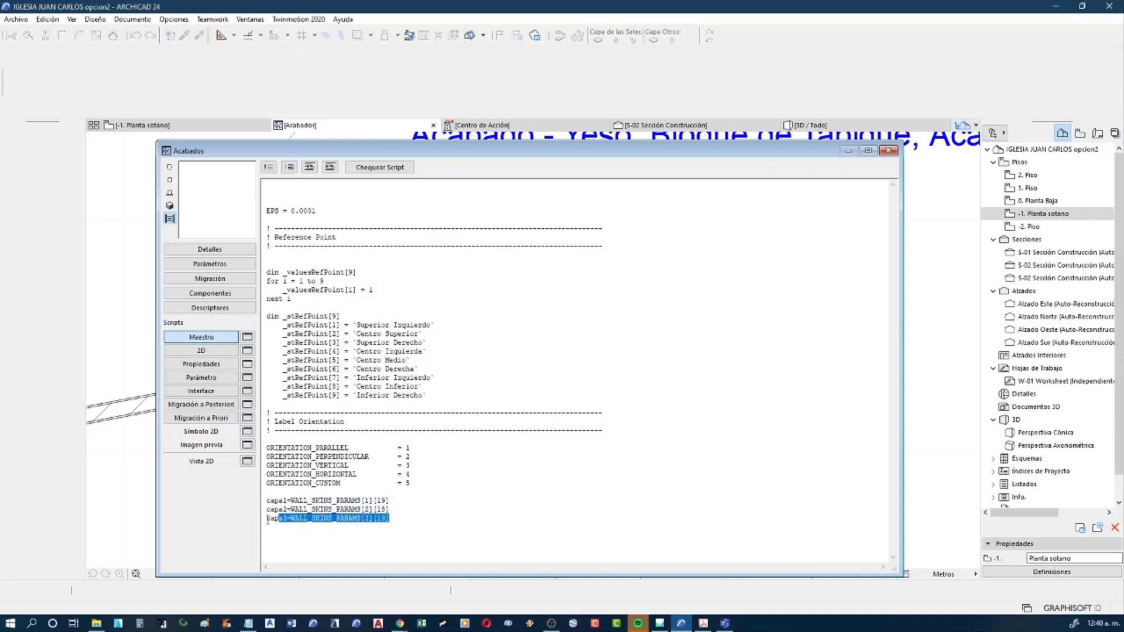
left_click(414, 516)
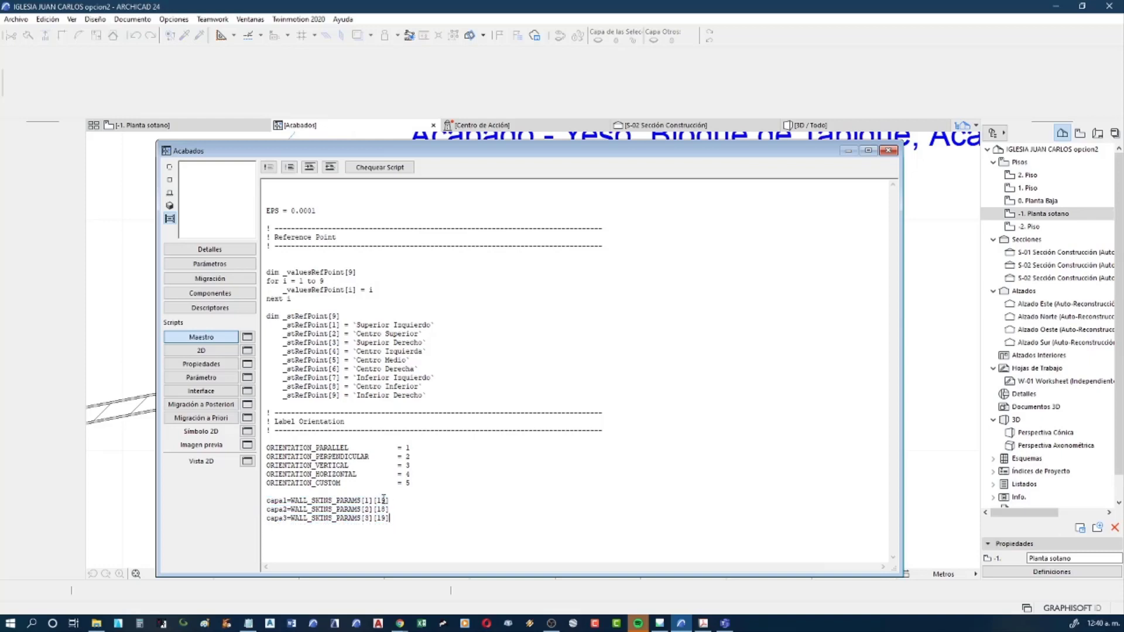
double_click(380, 500)
double_click(380, 509)
double_click(381, 518)
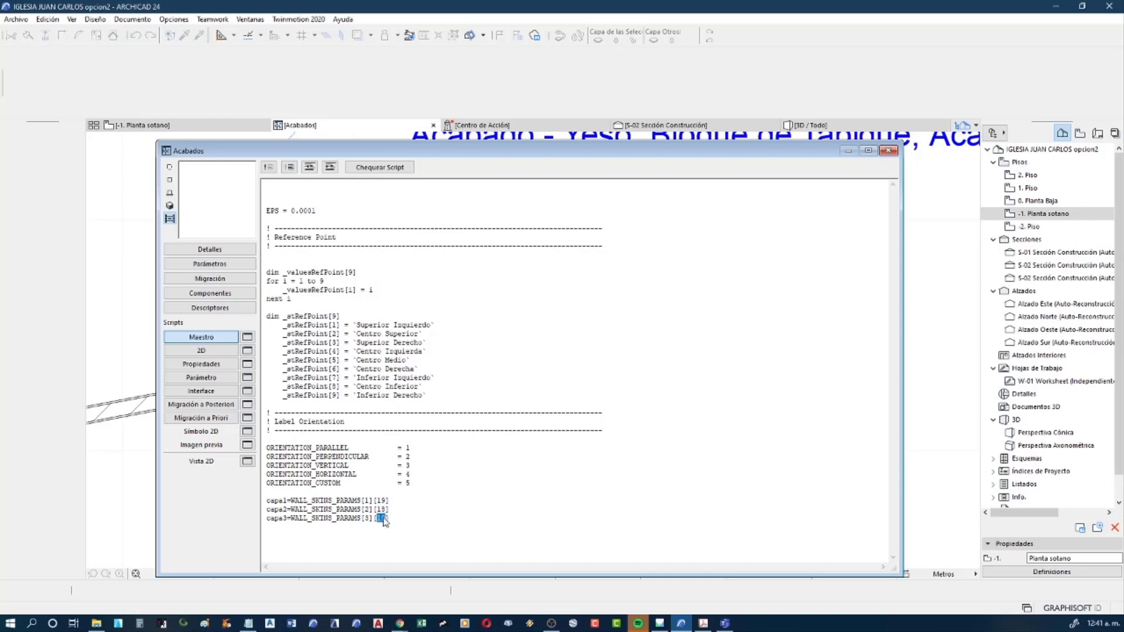
left_click(889, 145)
left_click(627, 240)
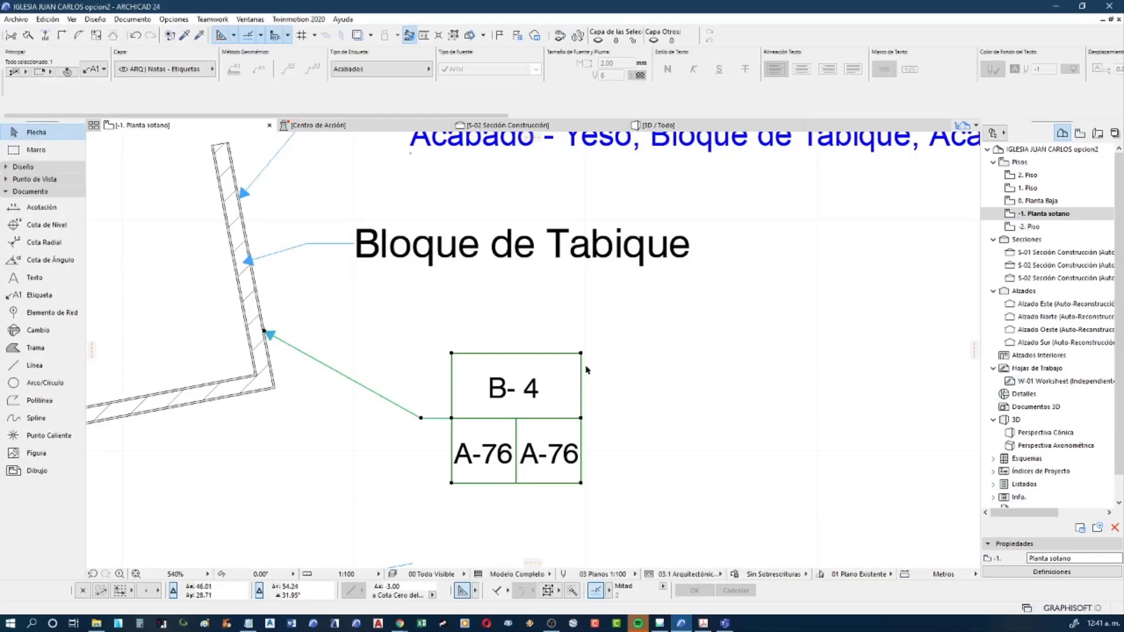
Override the slanted wall's third surface with Pintura- Óxido de Plomo Amarillo
left_click(415, 288)
left_click(260, 303)
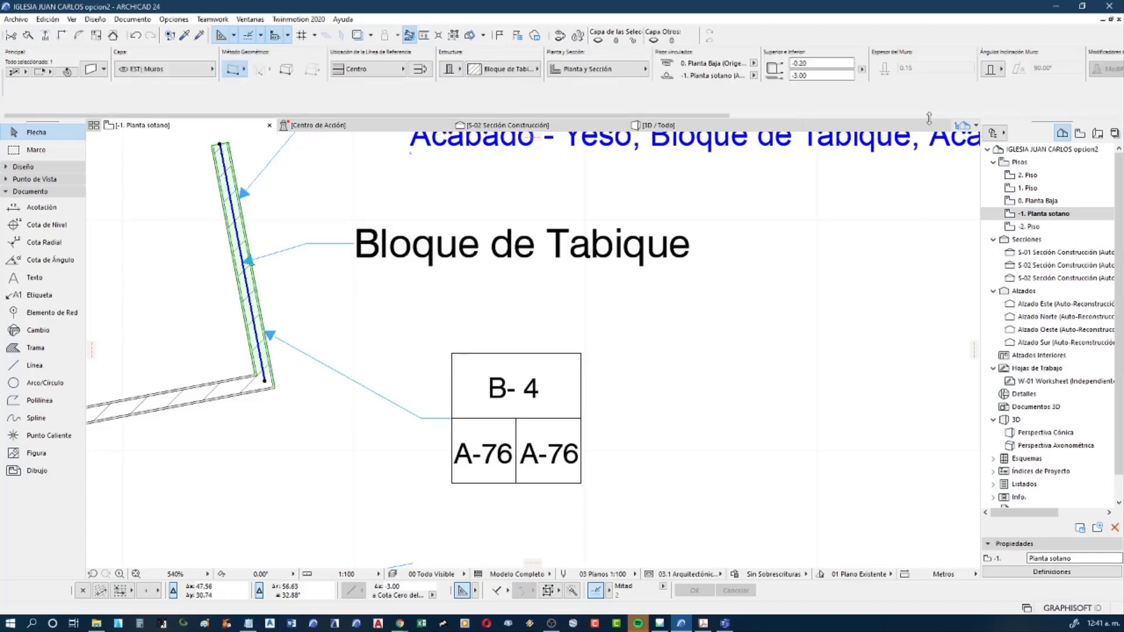
left_click(960, 115)
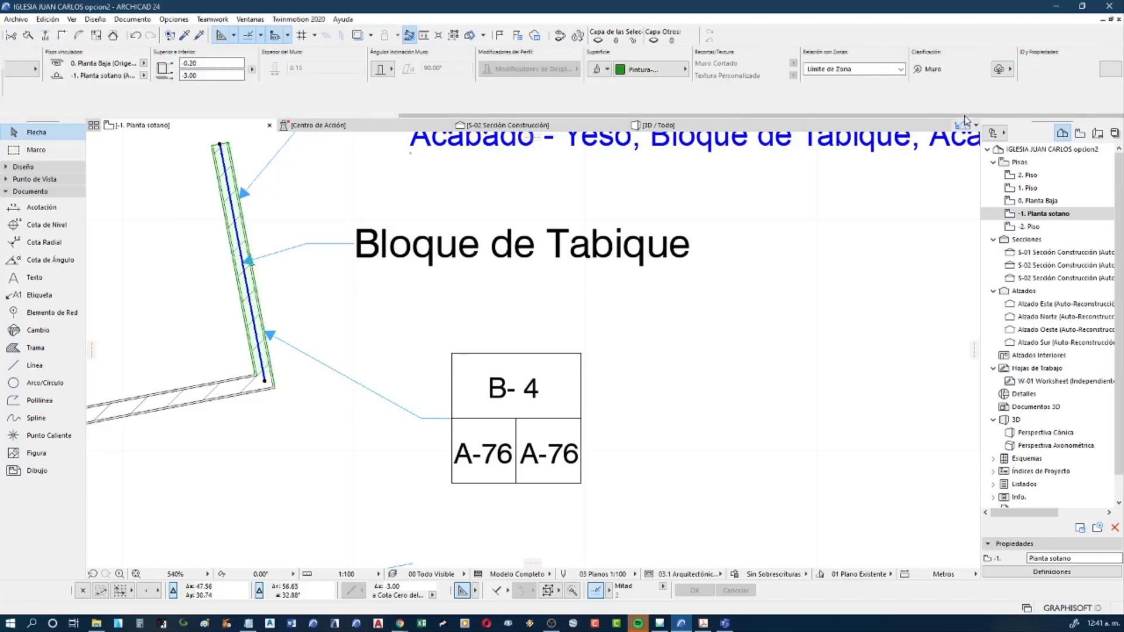
left_click(600, 69)
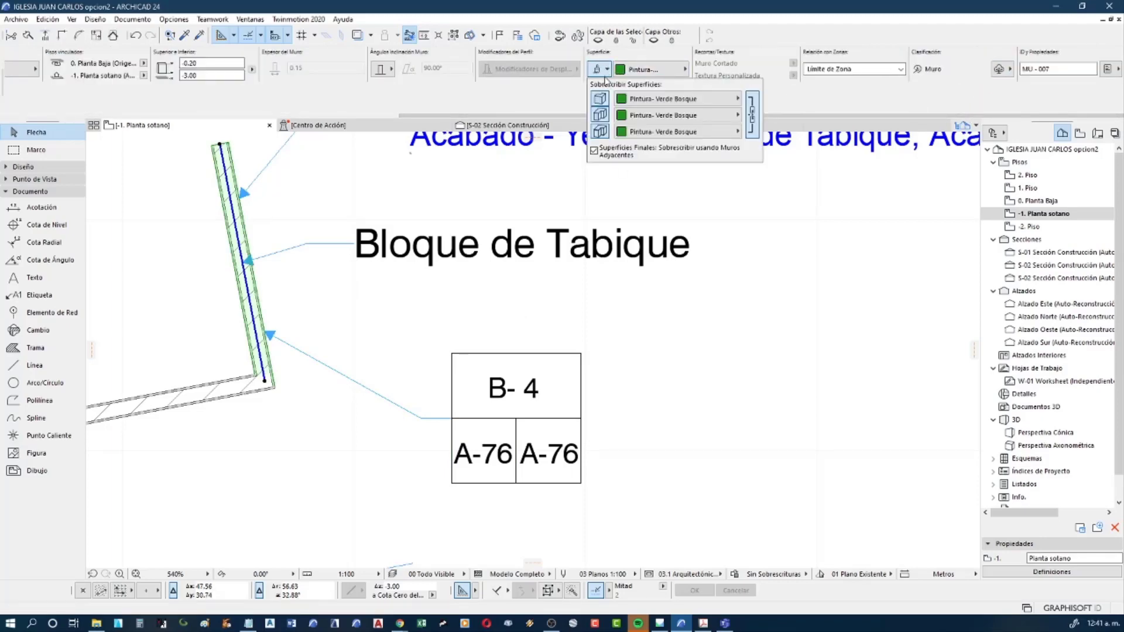
left_click(752, 118)
left_click(719, 132)
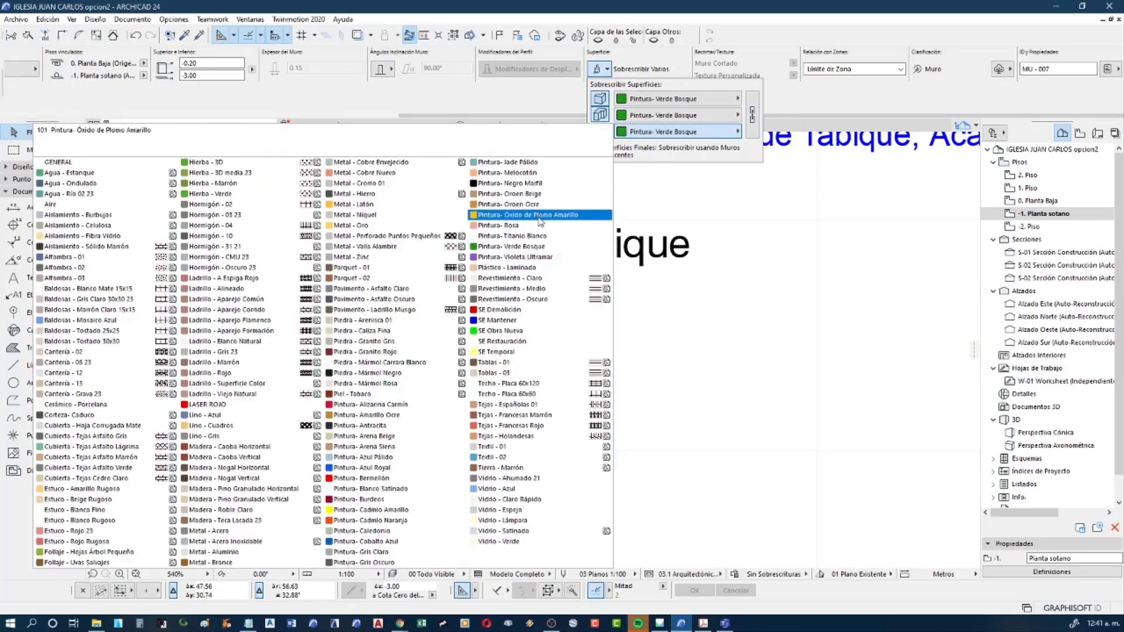
left_click(538, 217)
left_click(676, 342)
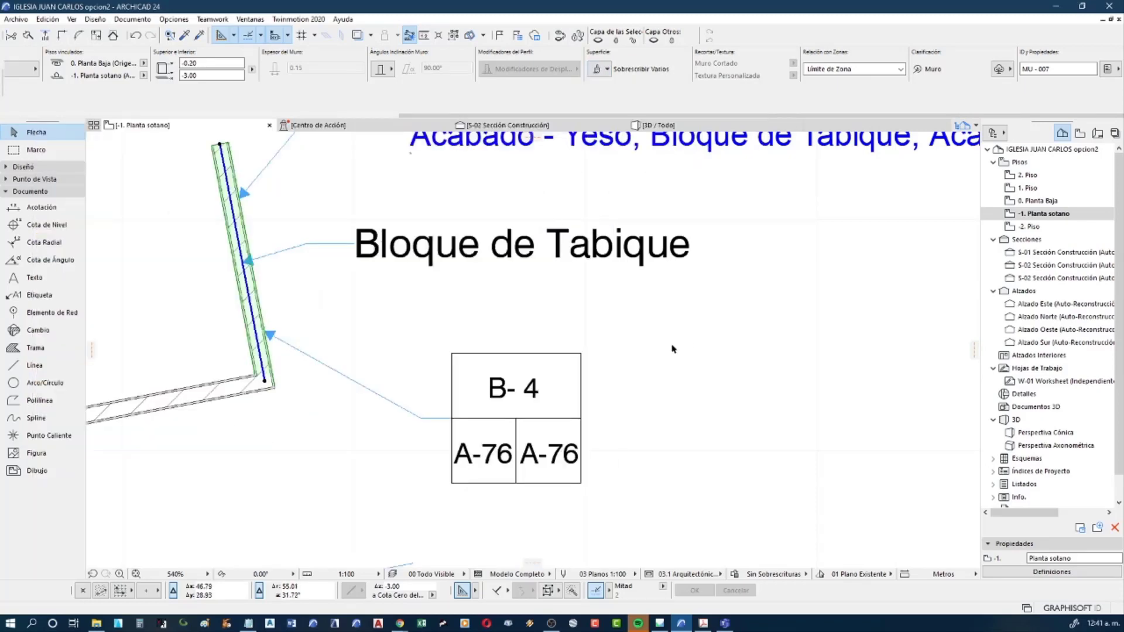
Turn off the wall's side surface overrides so both sides revert to building material A-81
left_click(639, 362)
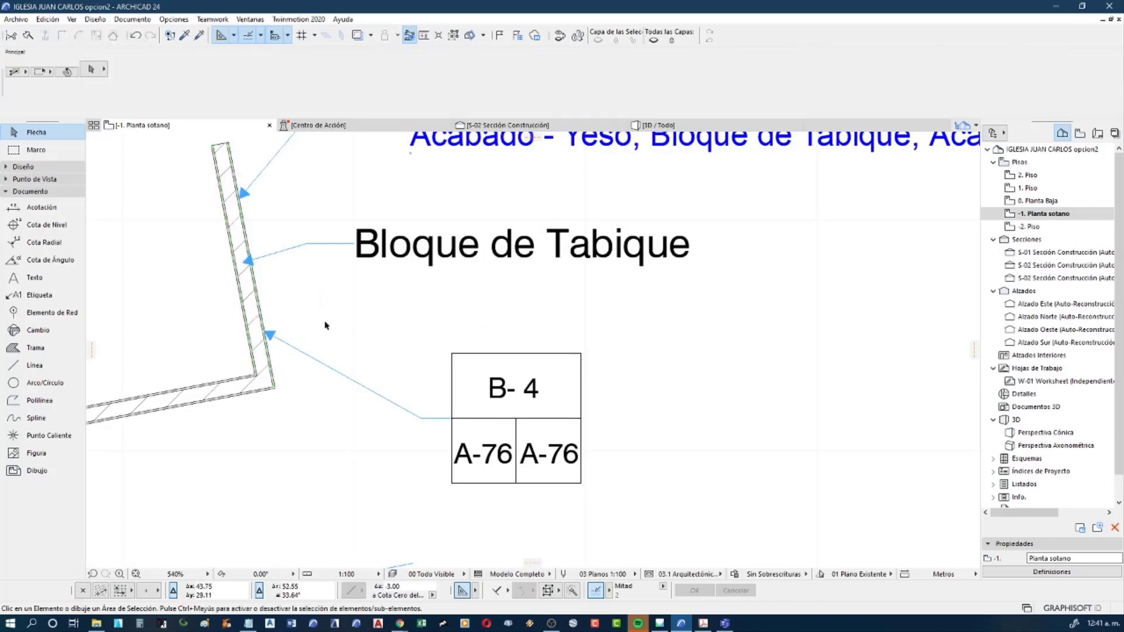
left_click(260, 308)
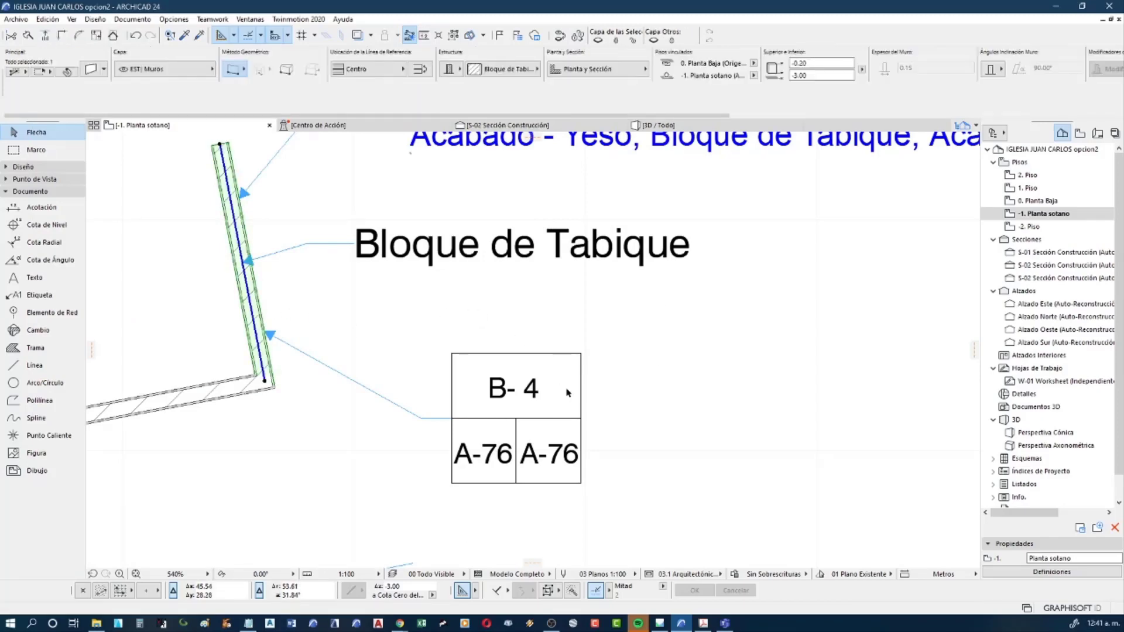
left_click(946, 116)
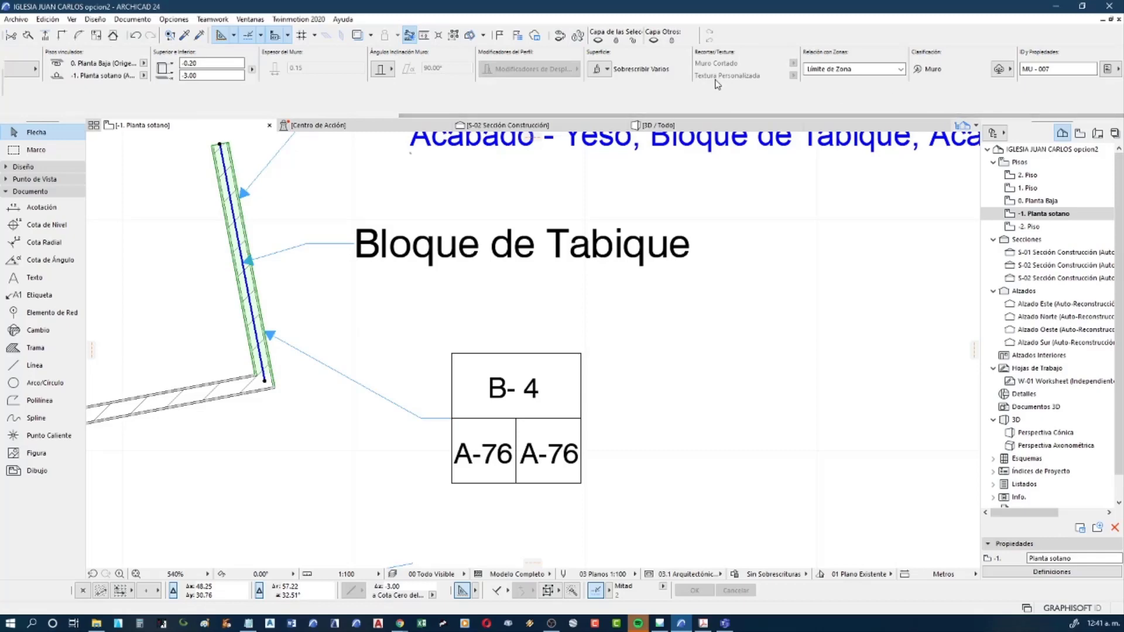
left_click(600, 69)
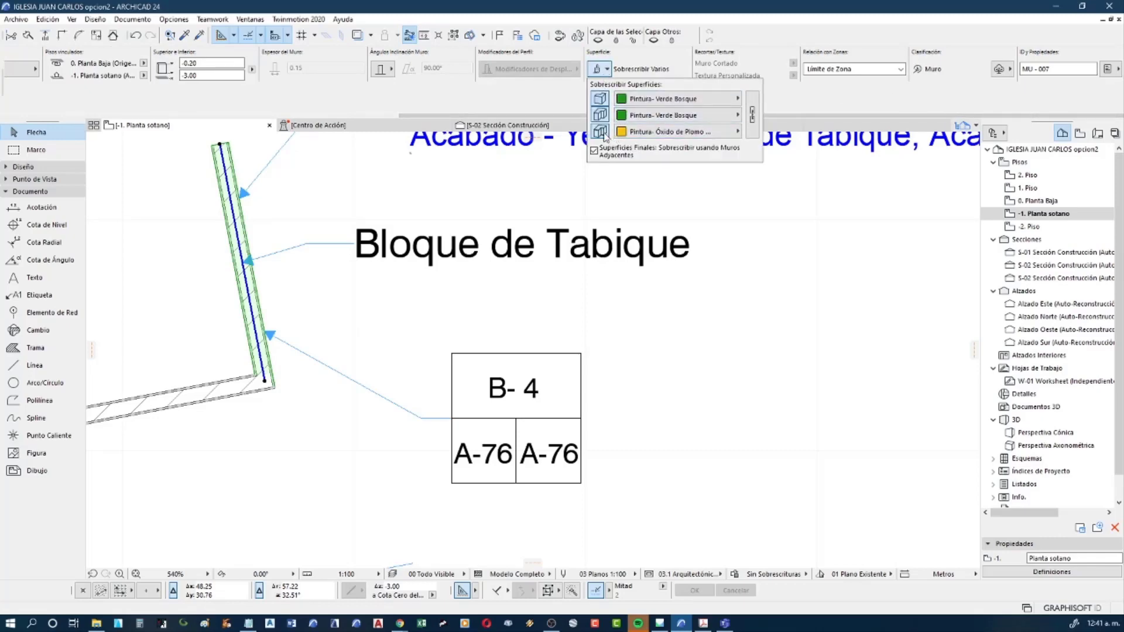
left_click(600, 131)
left_click(601, 114)
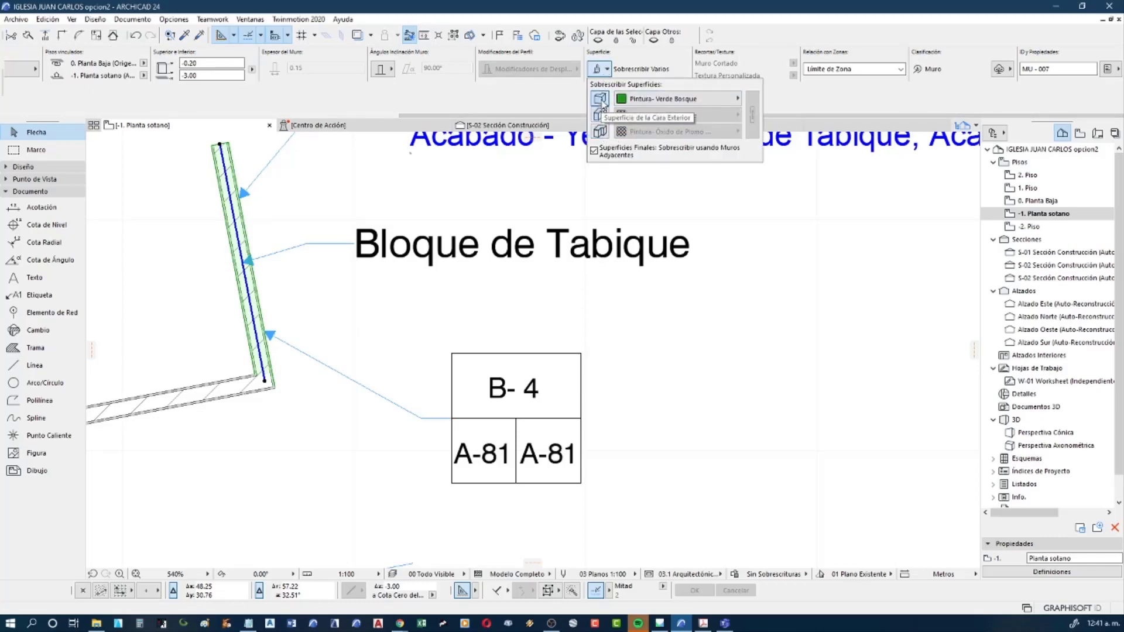
left_click(600, 98)
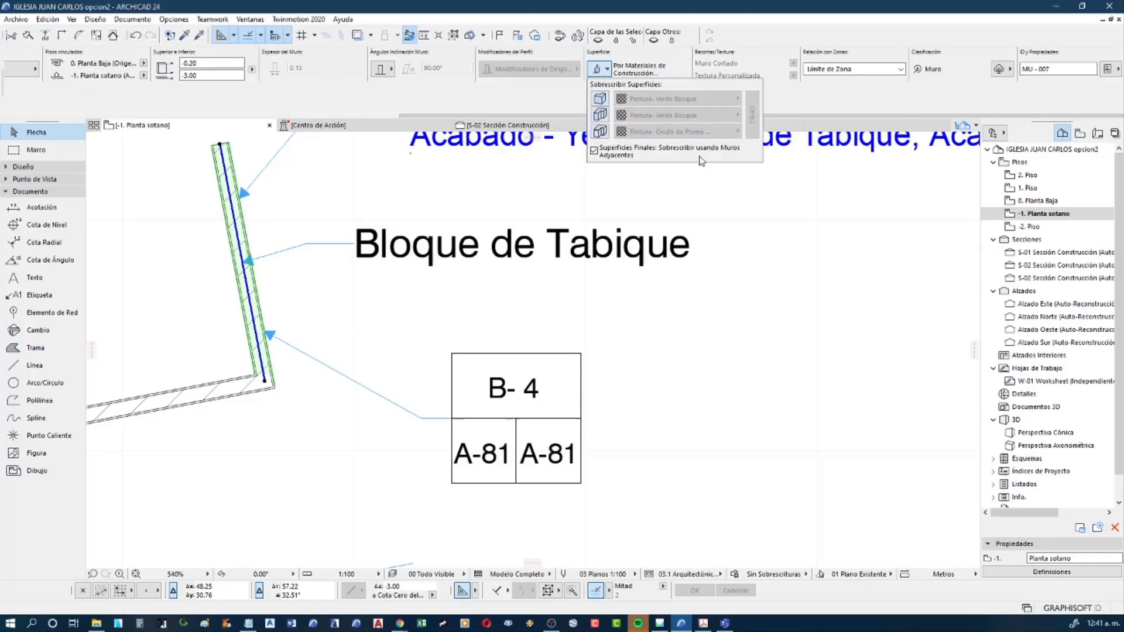
left_click(600, 114)
left_click(600, 115)
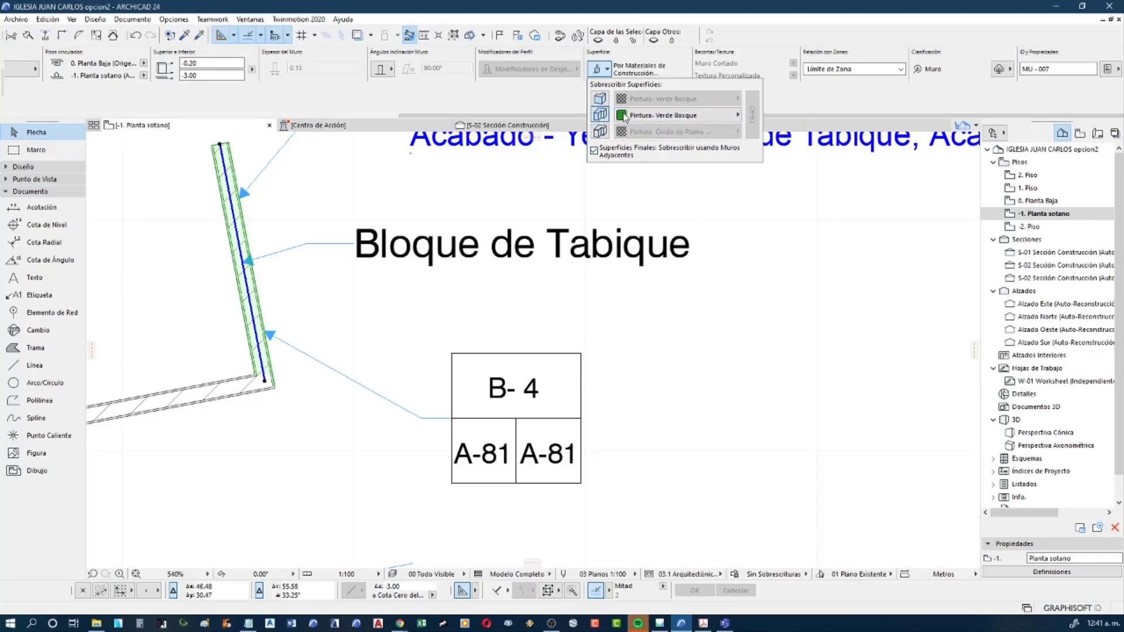
left_click(600, 115)
left_click(600, 115)
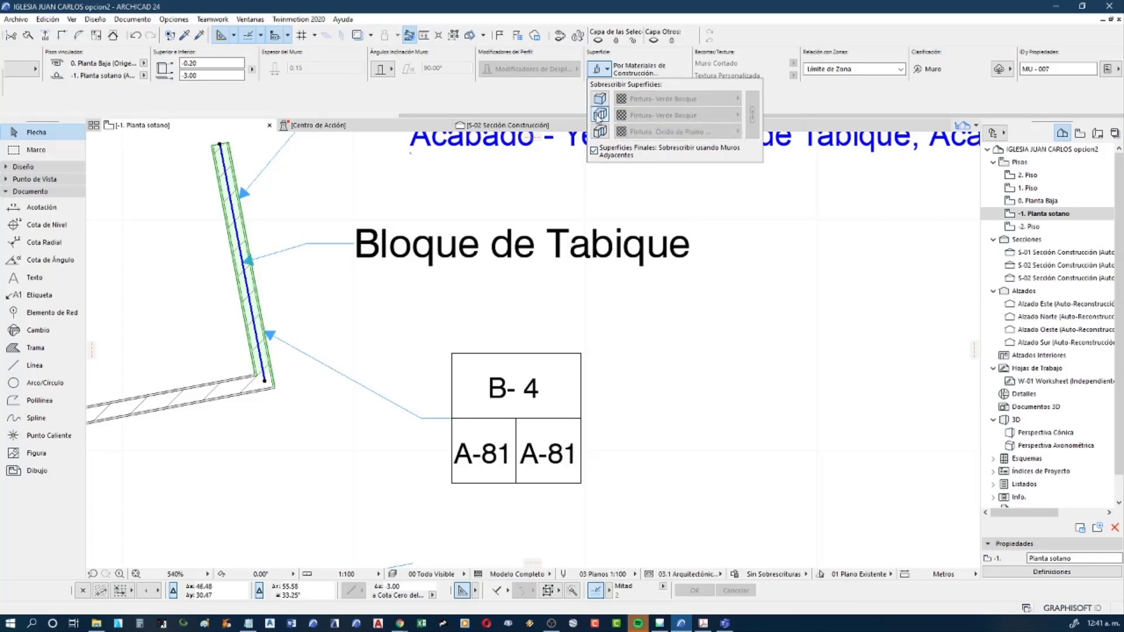
left_click(600, 114)
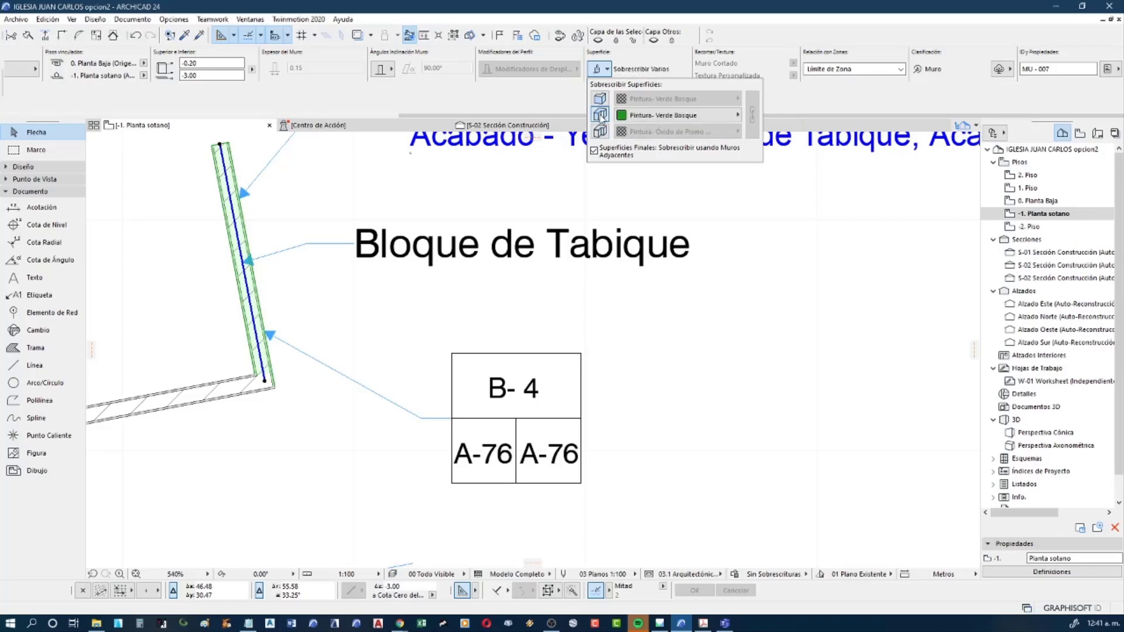
left_click(600, 115)
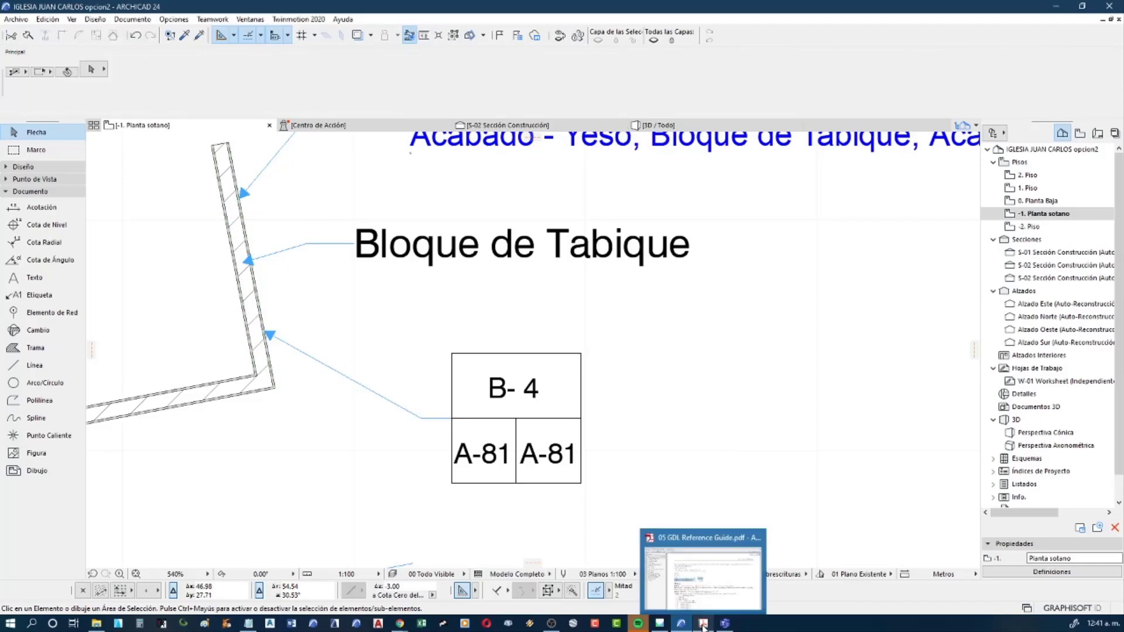
left_click(703, 623)
Jump to page 356 of the GDL Reference Guide
key("ctrl+f")
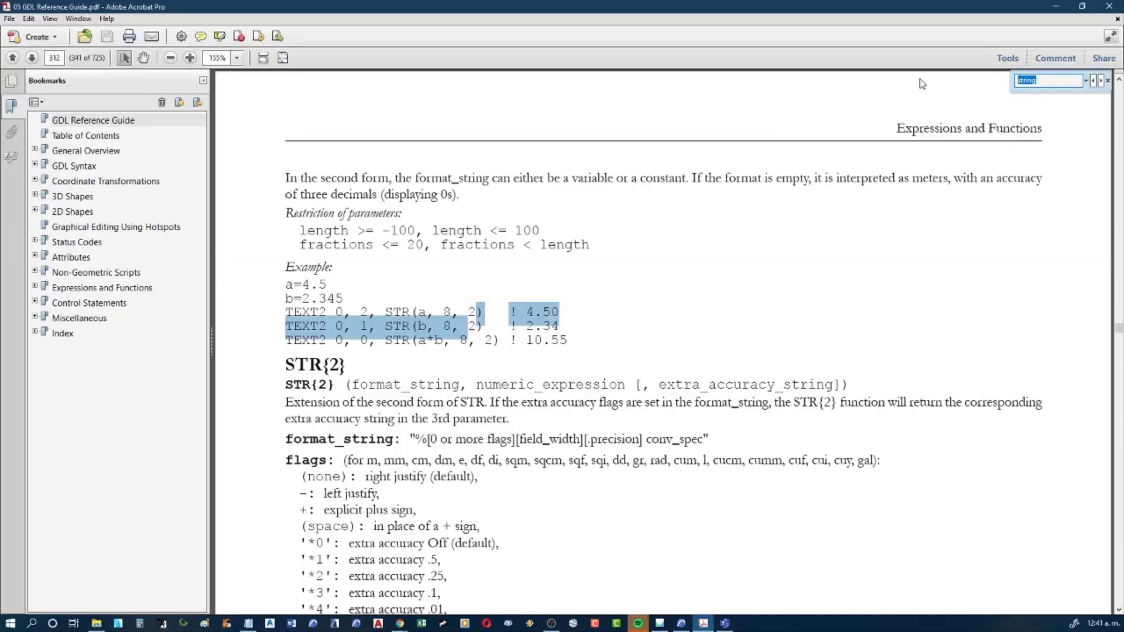
left_click(56, 58)
type("5")
type("6")
key("Return")
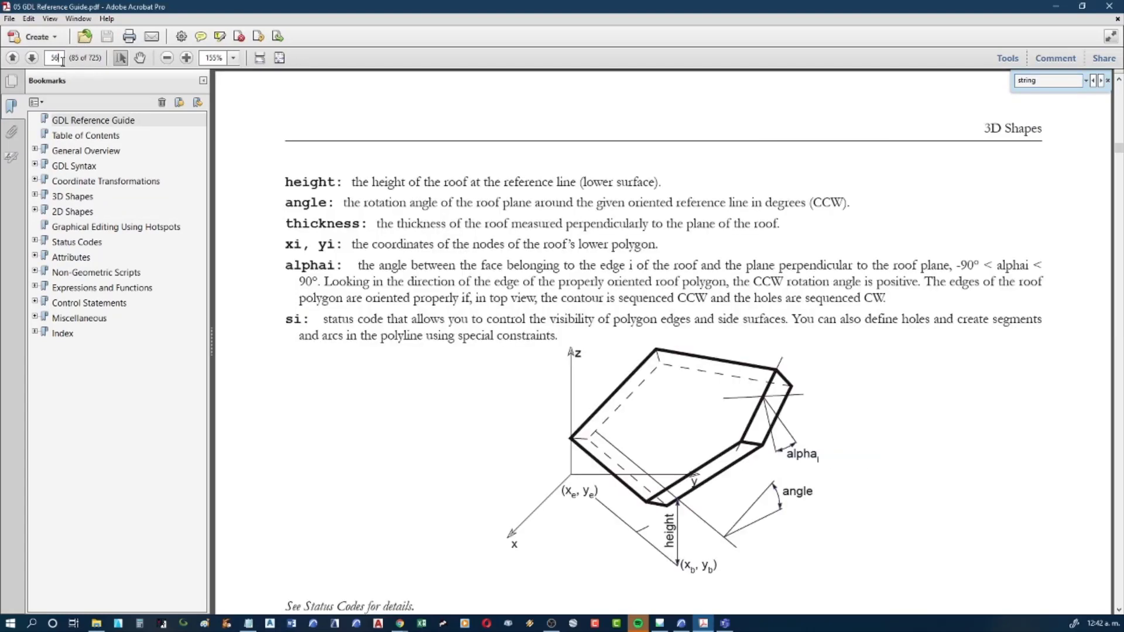
left_click(54, 57)
type("356")
key("Return")
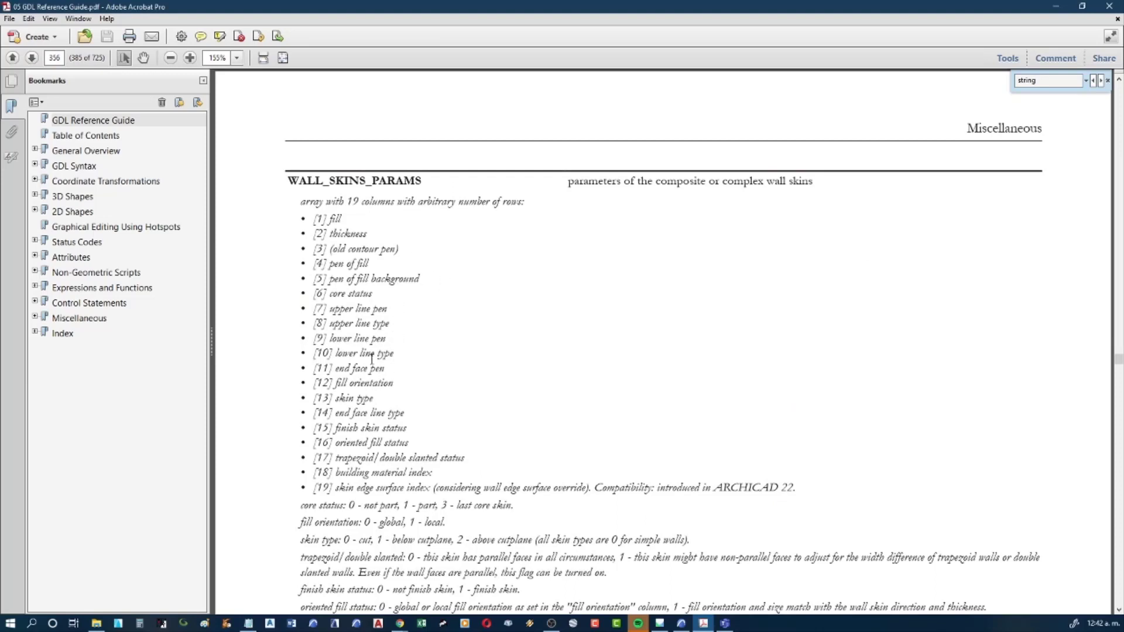
Read through the wall skin parameter entries, including the edge surface index
left_click_drag(313, 233, 309, 220)
left_click(363, 237)
mouse_move(378, 308)
left_mouse_down()
mouse_move(346, 297)
mouse_move(394, 319)
left_mouse_up()
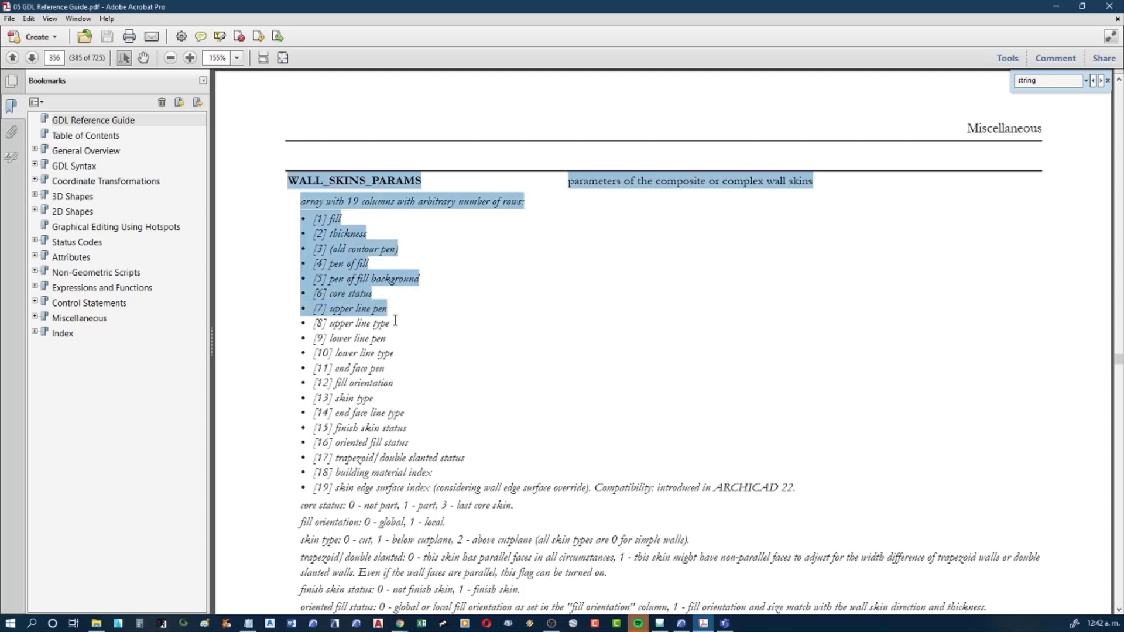
left_click(389, 323)
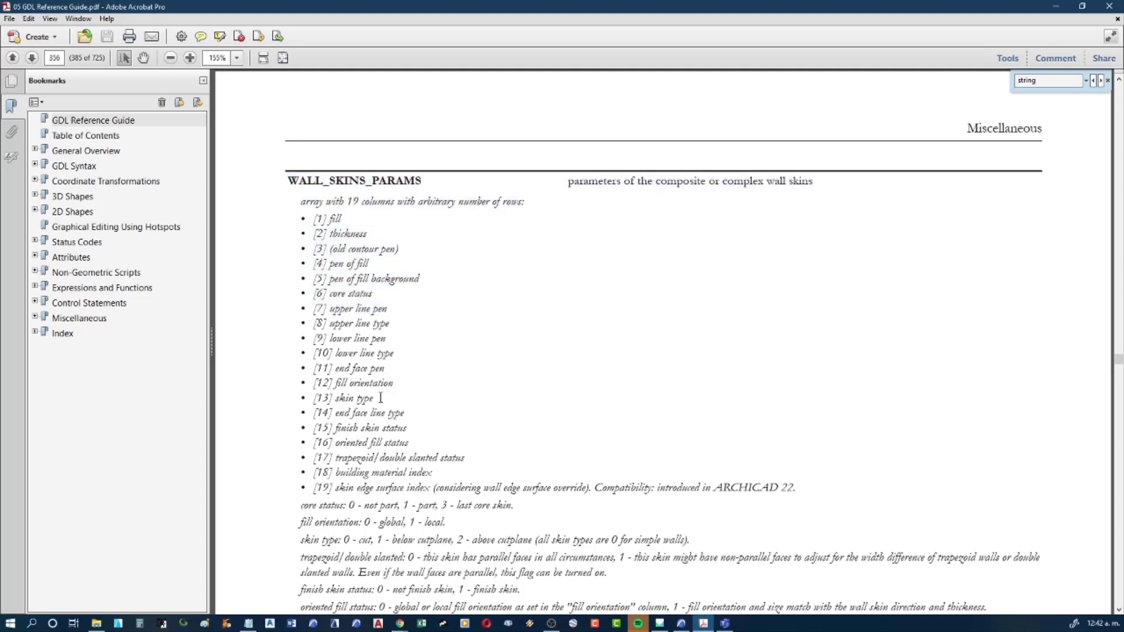
left_click_drag(335, 398, 384, 413)
scroll(400, 405, "down", 1)
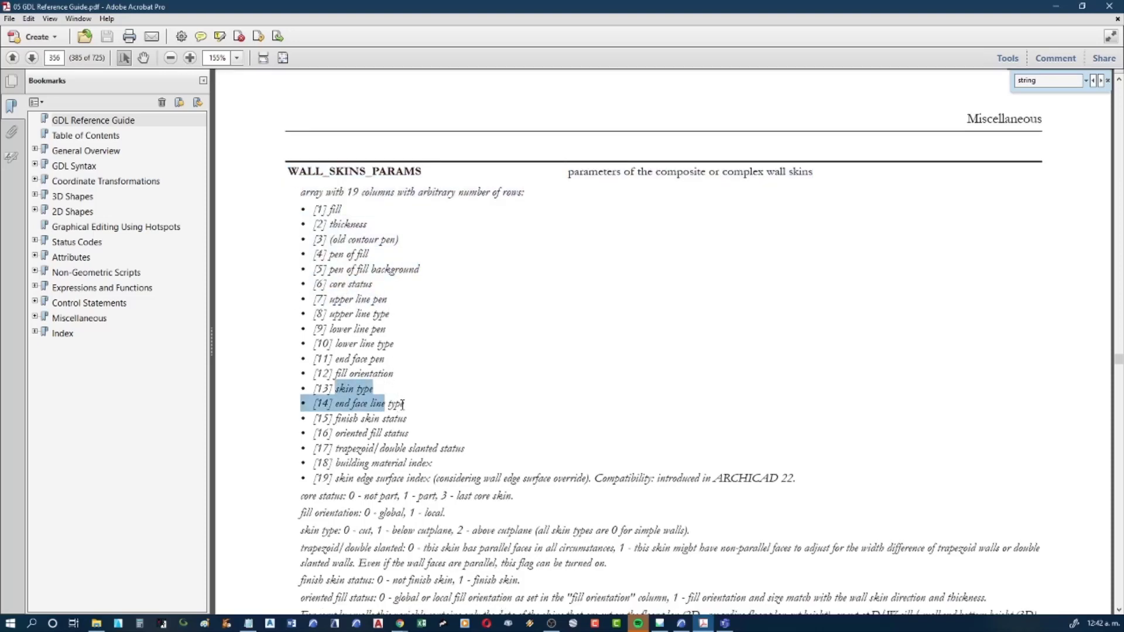
left_click(404, 404)
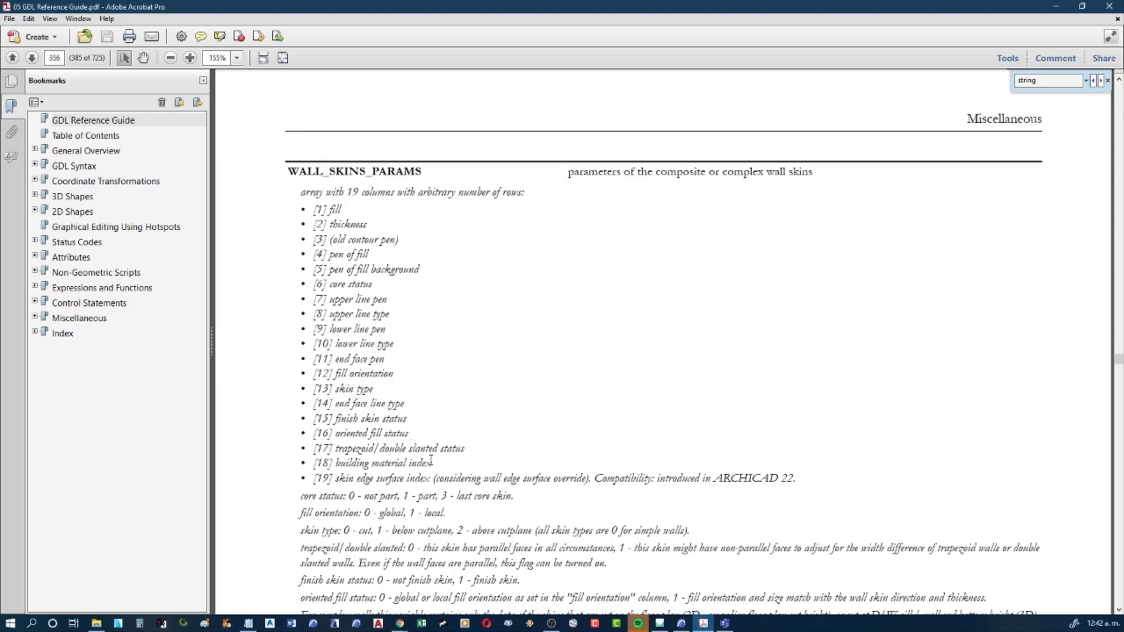
scroll(419, 495, "down", 1)
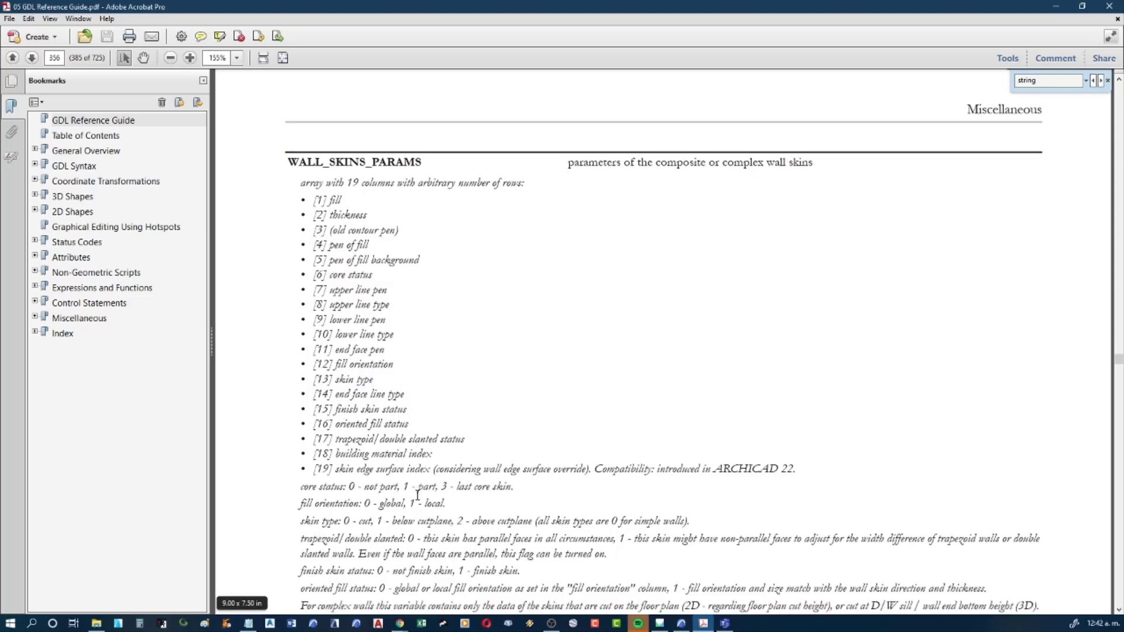
scroll(420, 495, "down", 1)
scroll(419, 496, "down", 2)
scroll(409, 468, "down", 1)
scroll(392, 434, "down", 1)
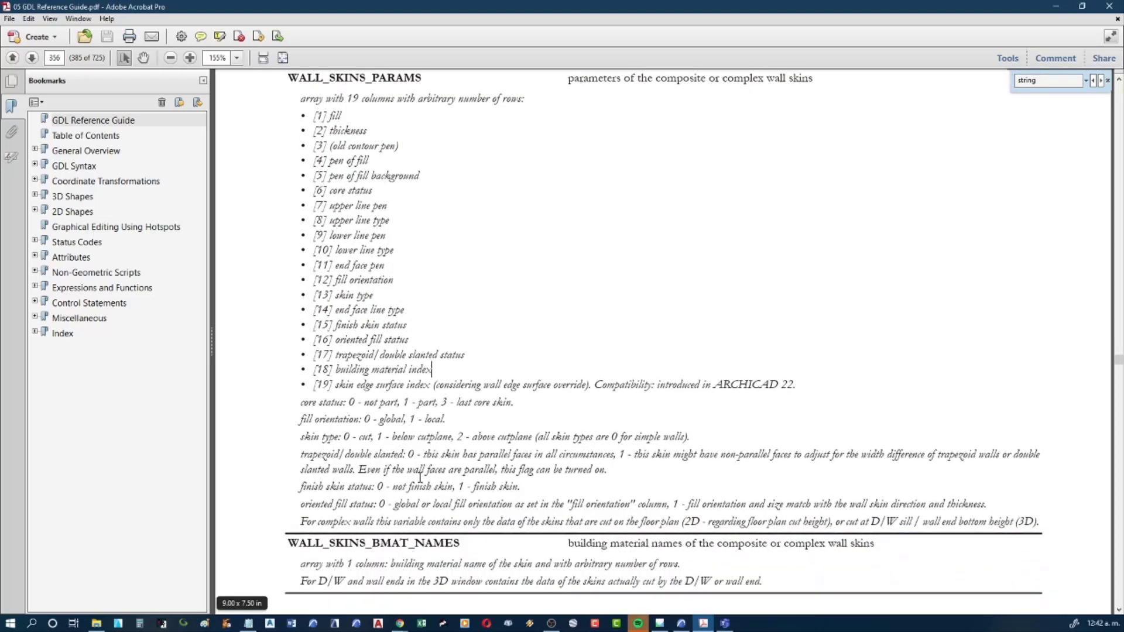
scroll(380, 404, "down", 1)
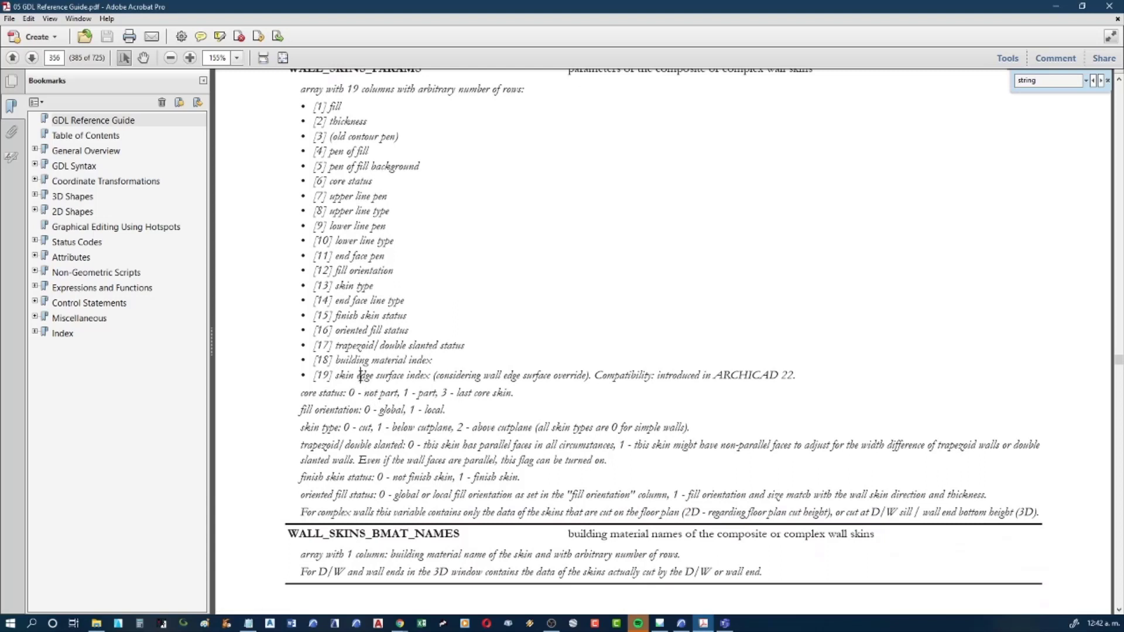
left_click_drag(361, 375, 410, 374)
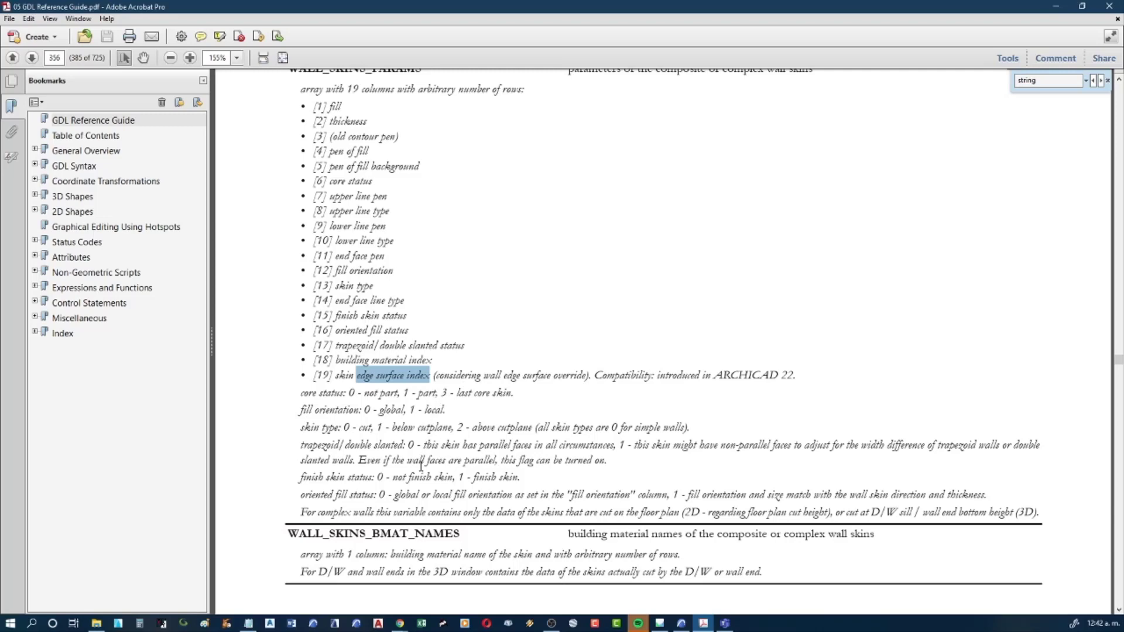
left_click(419, 476)
Scroll back up to the top of page 355 in the guide
scroll(409, 417, "down", 1)
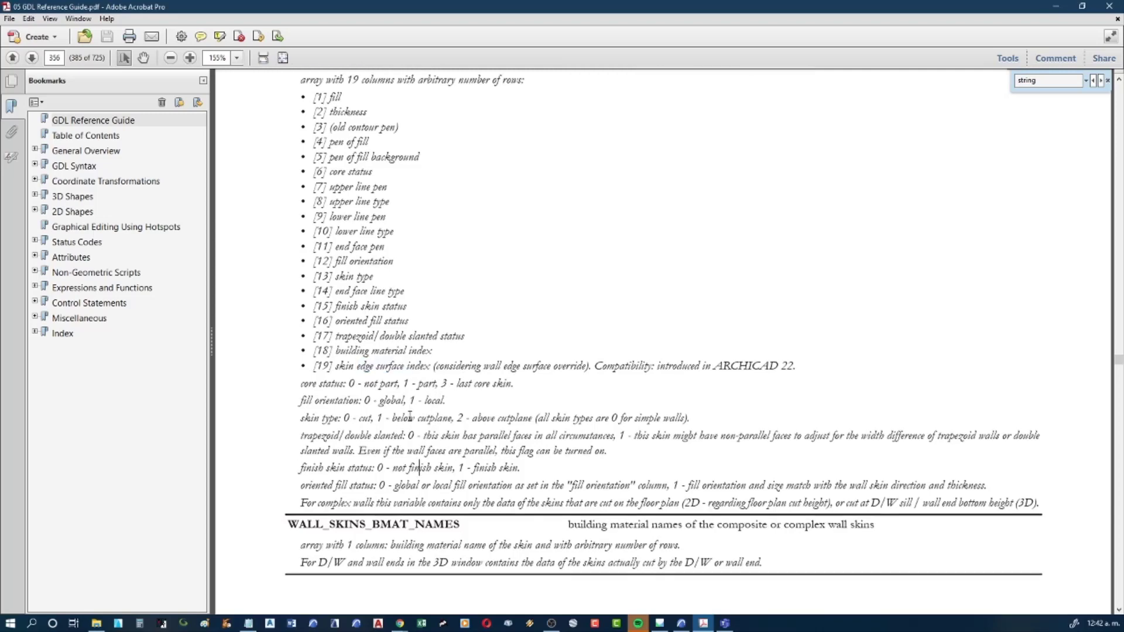
scroll(409, 416, "up", 3)
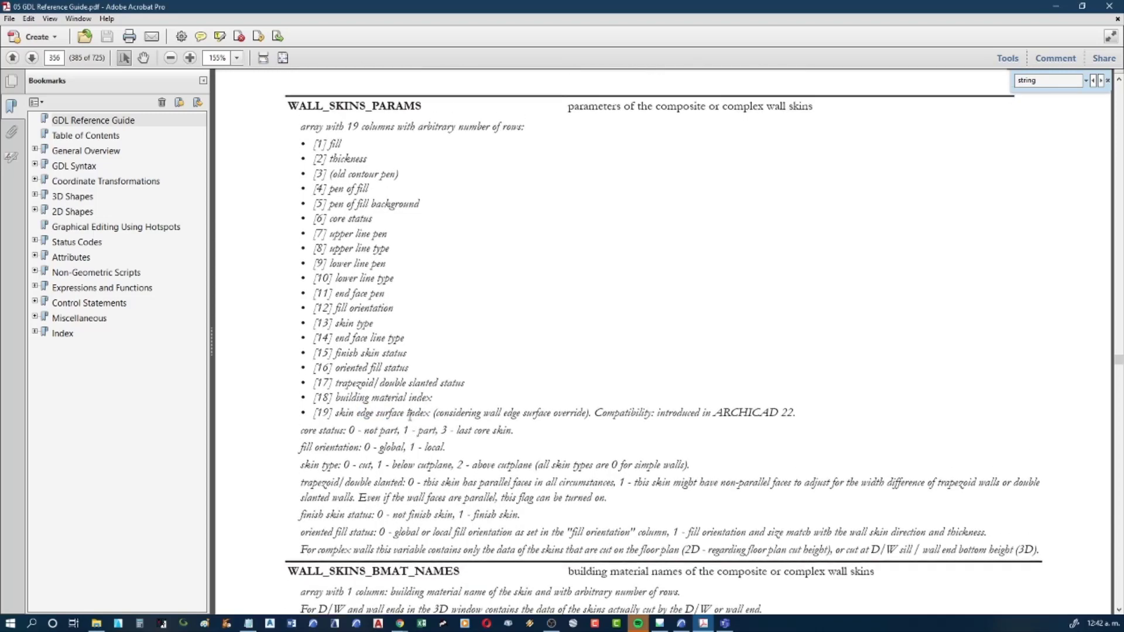
scroll(409, 417, "up", 1)
scroll(414, 406, "up", 3)
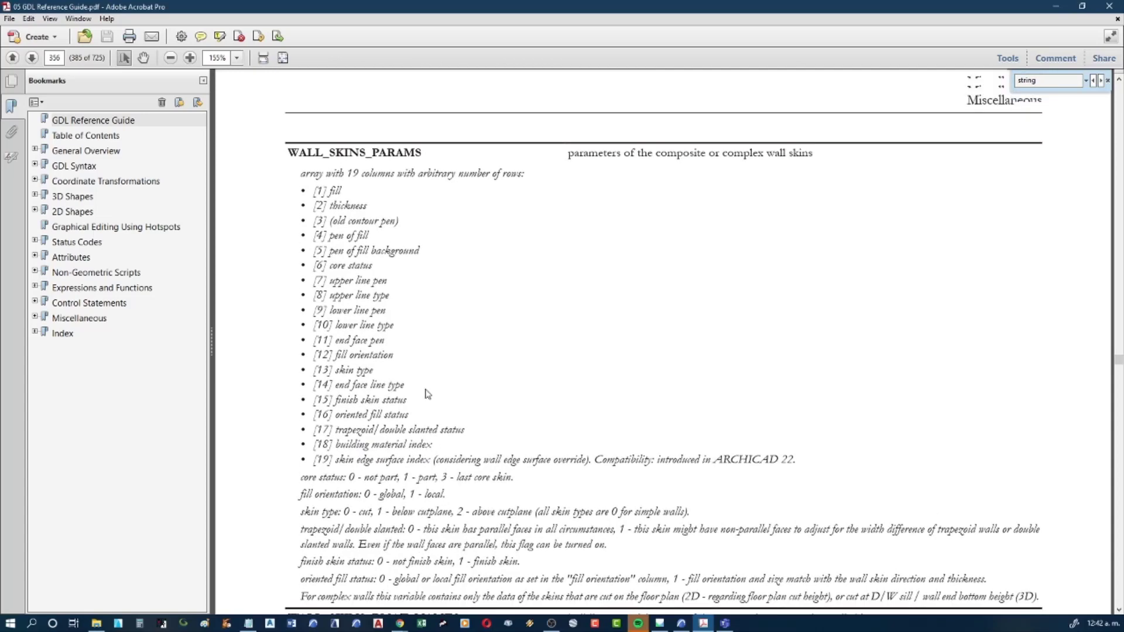
scroll(427, 394, "up", 2)
scroll(426, 394, "down", 2)
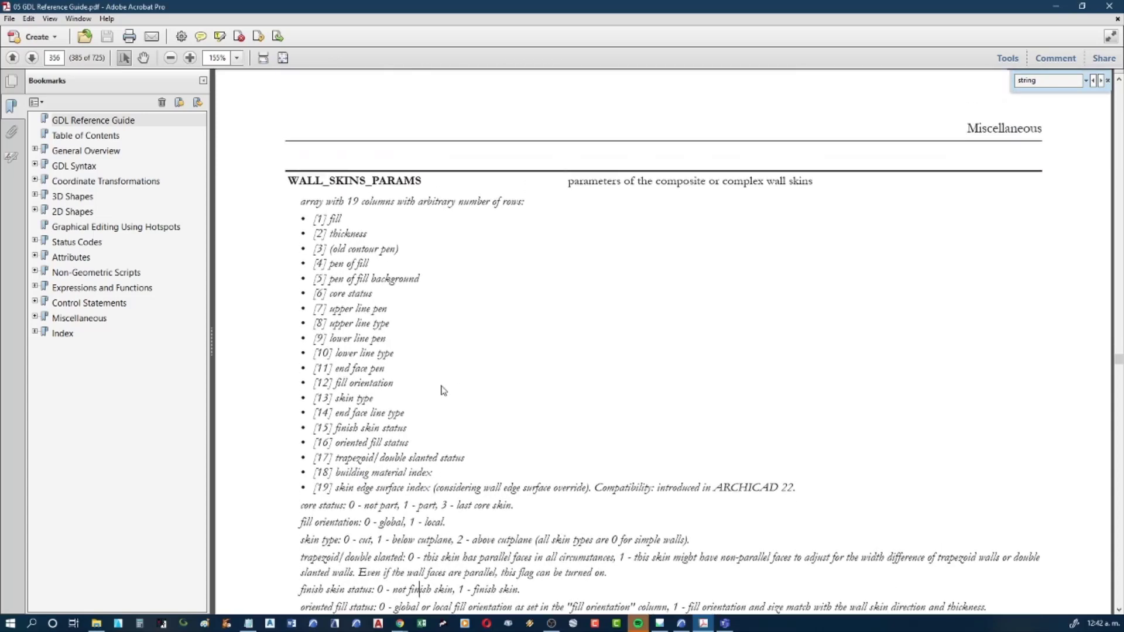
scroll(442, 389, "up", 10)
scroll(490, 367, "down", 2)
scroll(490, 366, "down", 2)
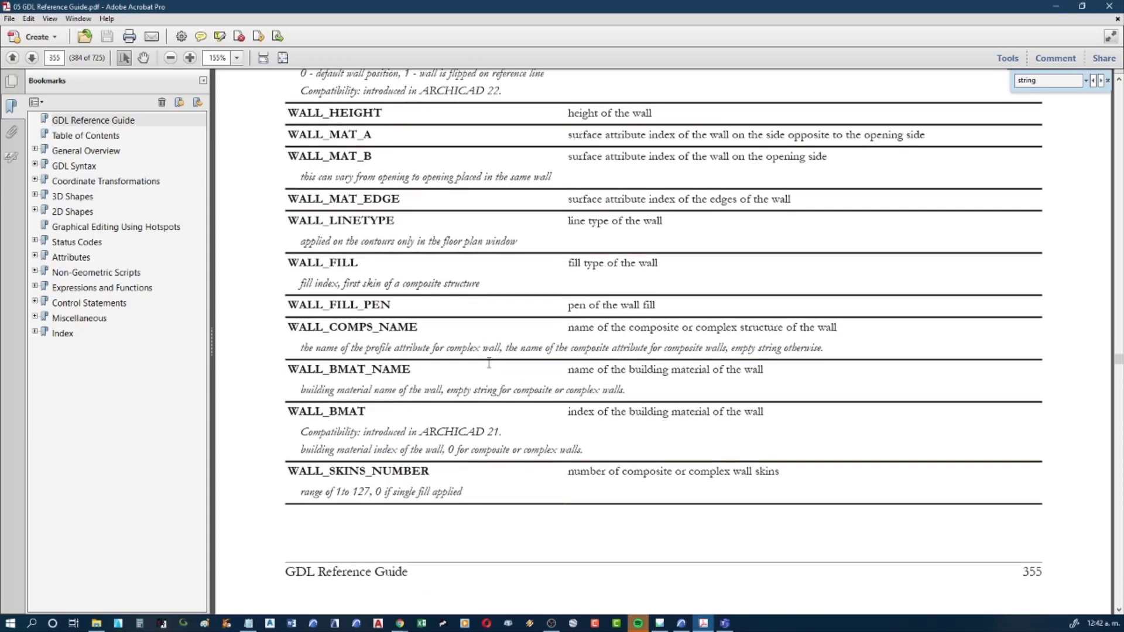
scroll(487, 364, "down", 1)
scroll(488, 364, "down", 1)
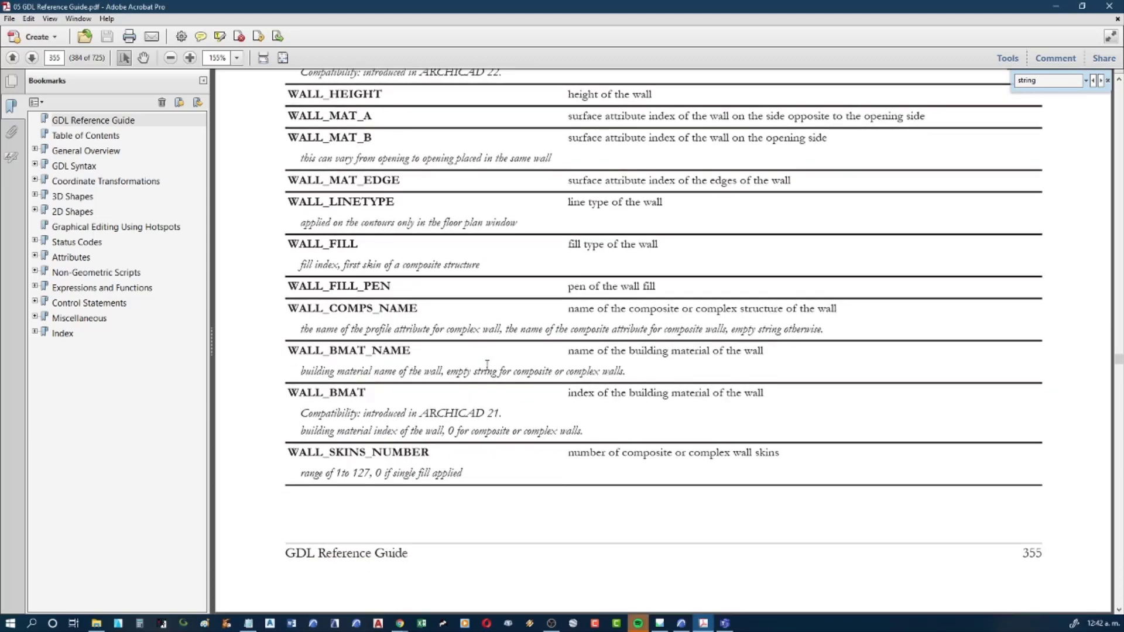
scroll(487, 364, "down", 1)
scroll(487, 365, "up", 1)
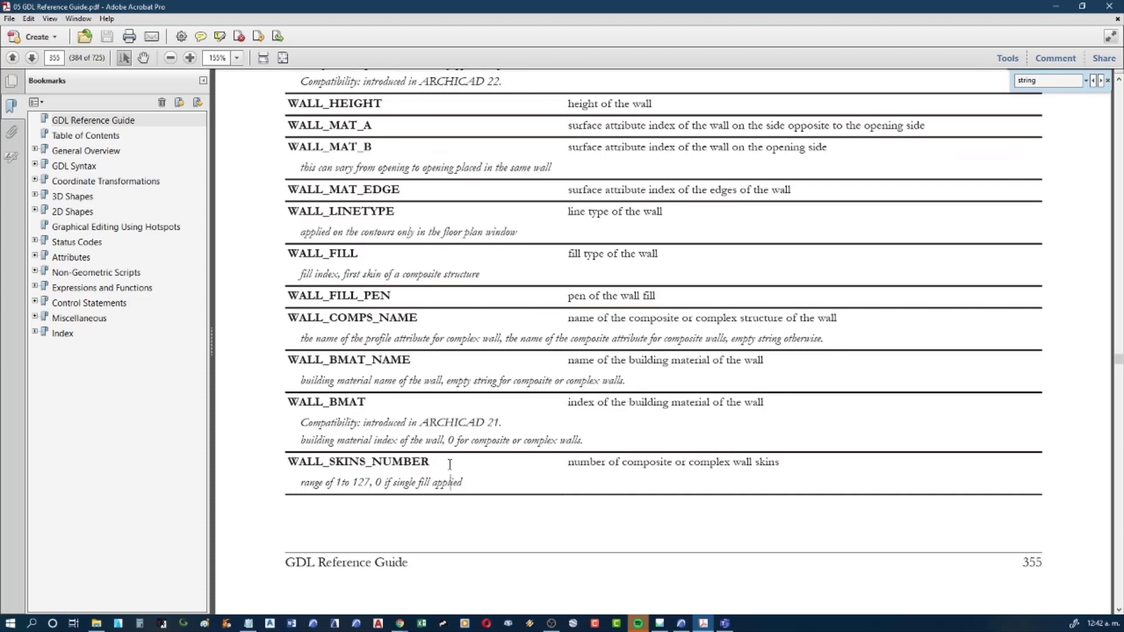
scroll(451, 425, "up", 1)
scroll(452, 425, "up", 1)
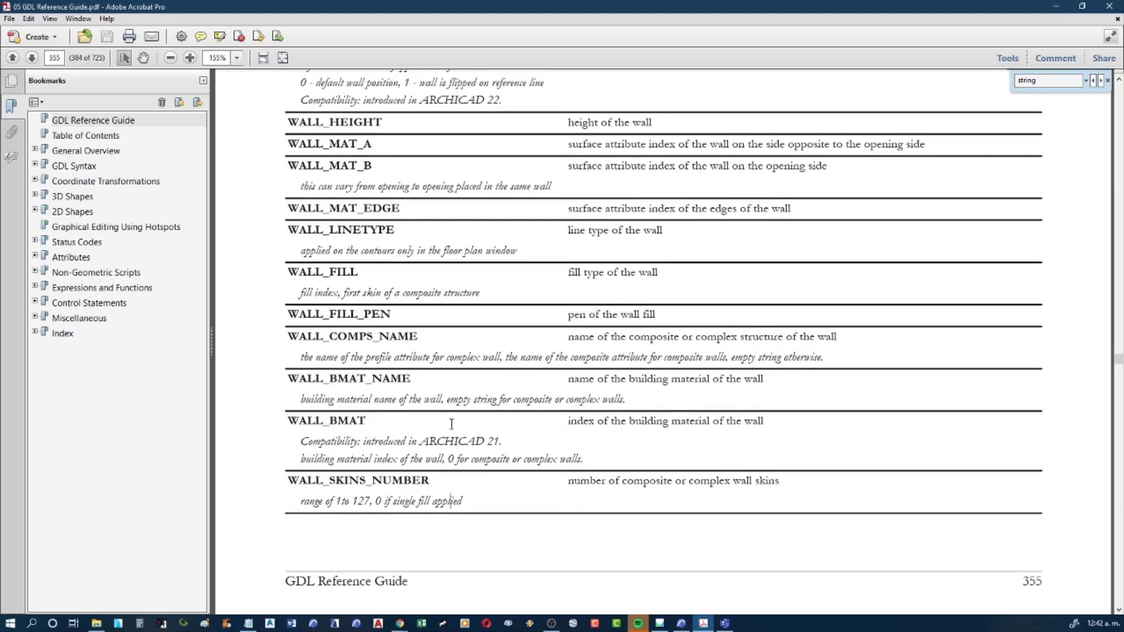
scroll(453, 424, "up", 1)
scroll(453, 423, "up", 1)
scroll(453, 423, "up", 1)
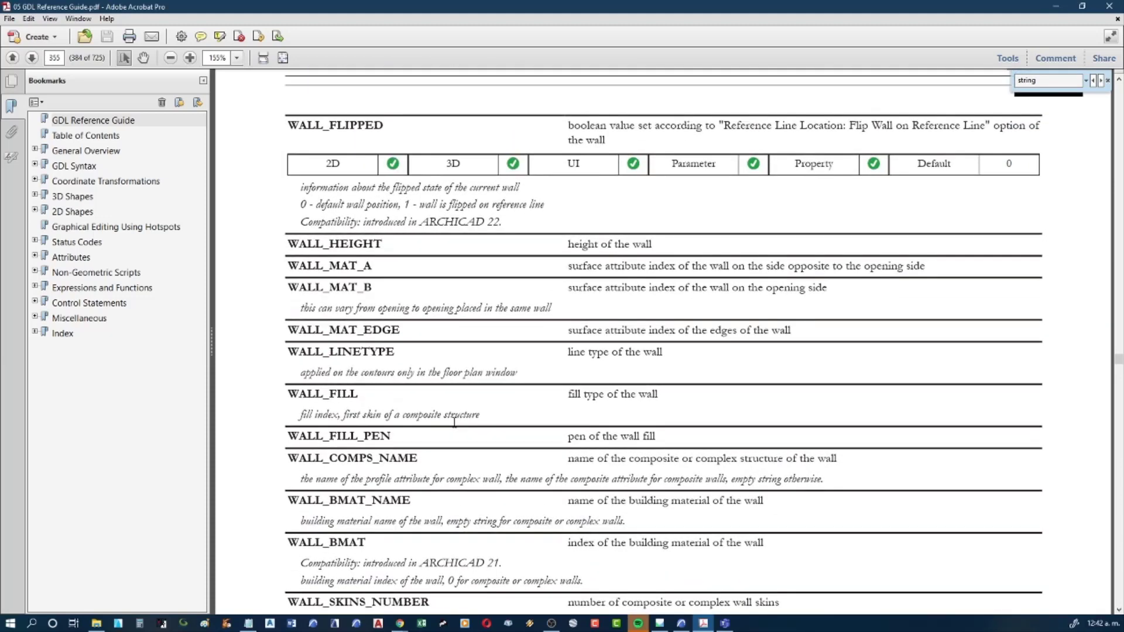
scroll(453, 424, "up", 1)
scroll(465, 408, "up", 2)
scroll(464, 408, "up", 1)
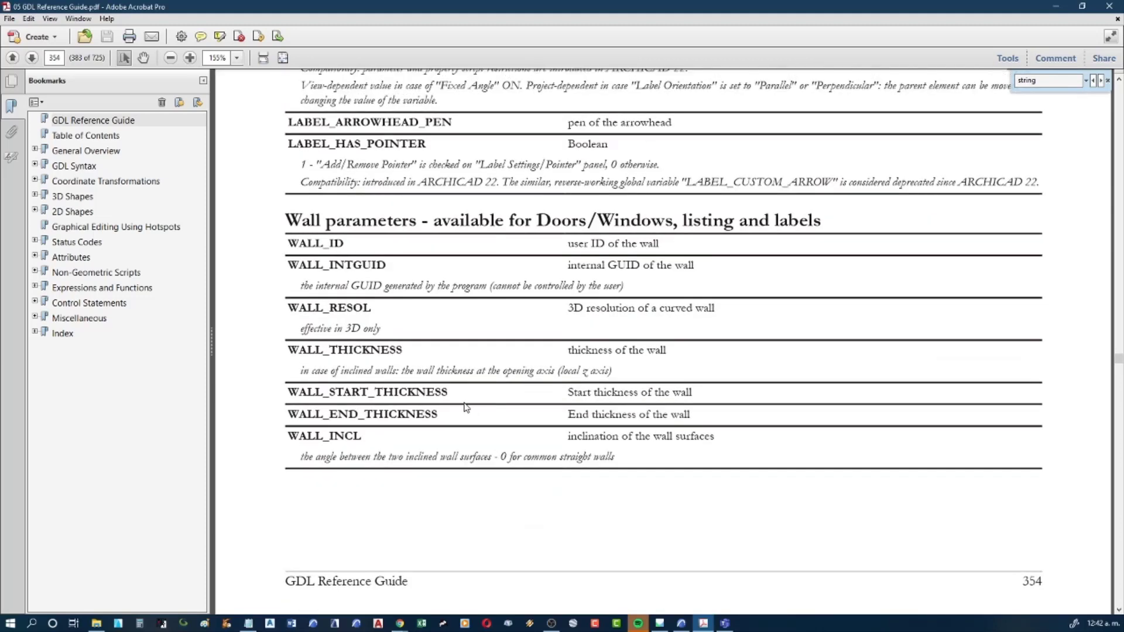
scroll(405, 365, "down", 1)
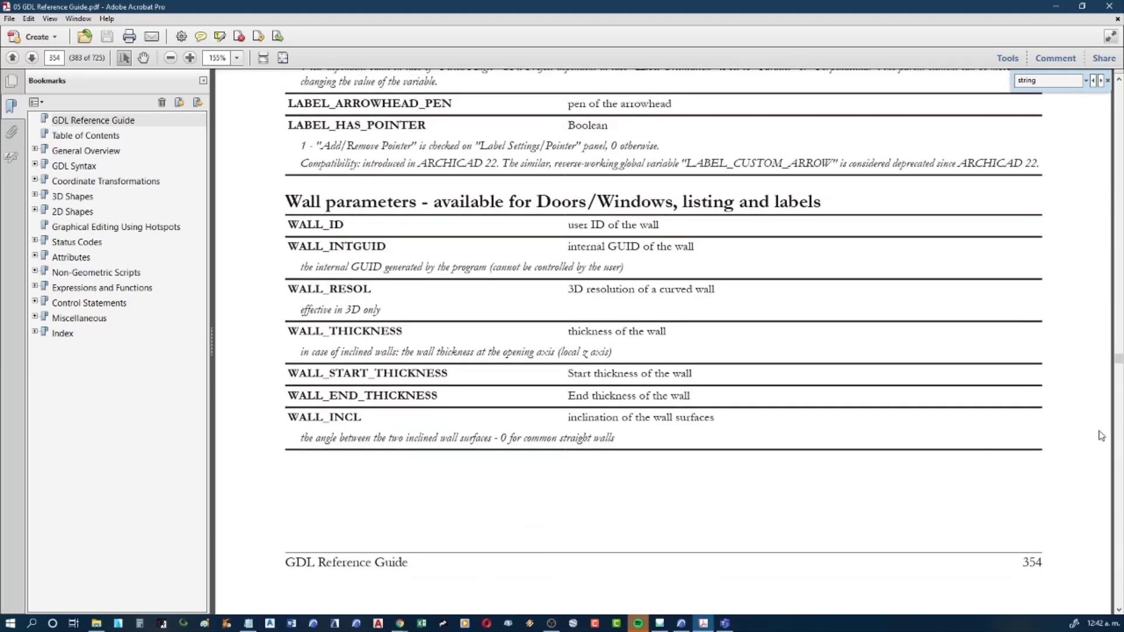
scroll(1116, 462, "down", 1)
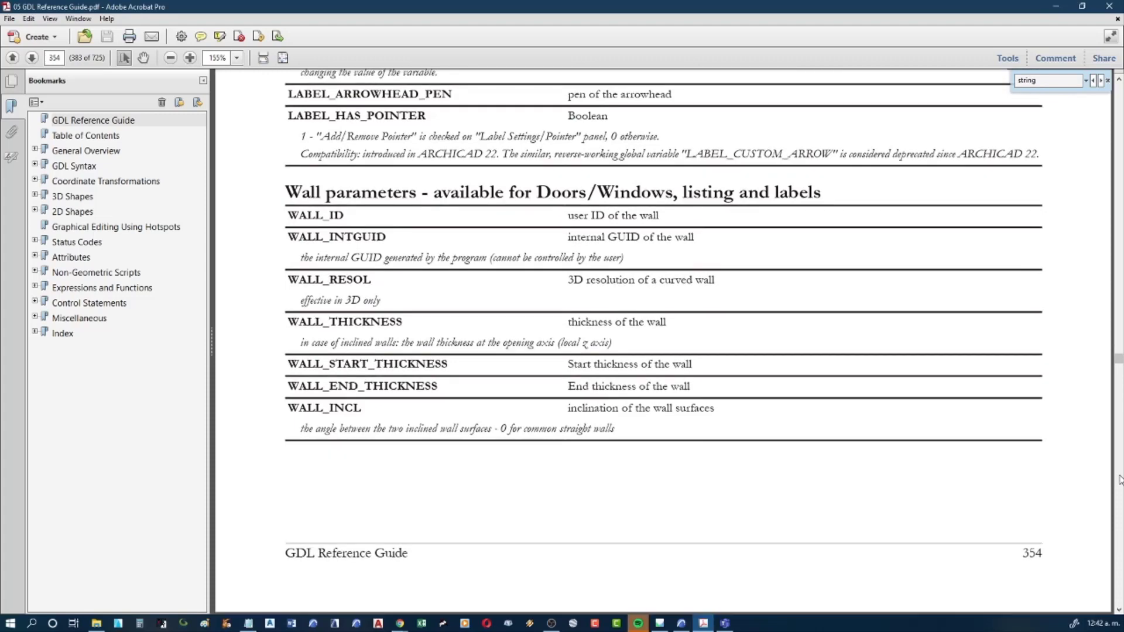
left_click(1119, 479)
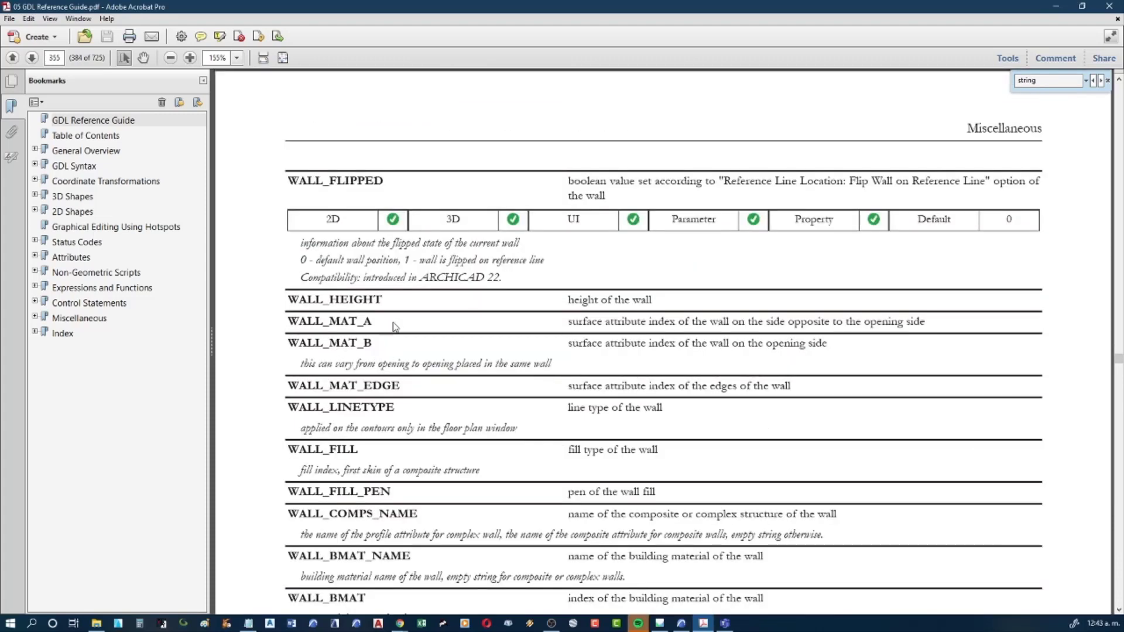
Highlight the WALL_MAT_A and WALL_MAT_B entries and their side-surface descriptions
left_click_drag(373, 321, 278, 322)
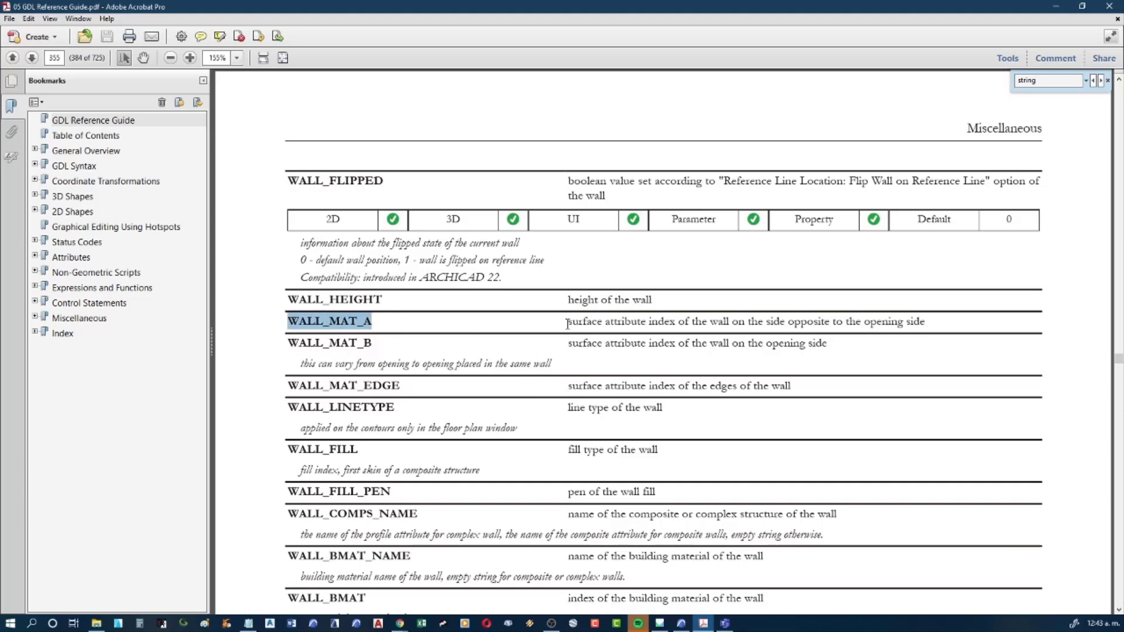
left_click(520, 350)
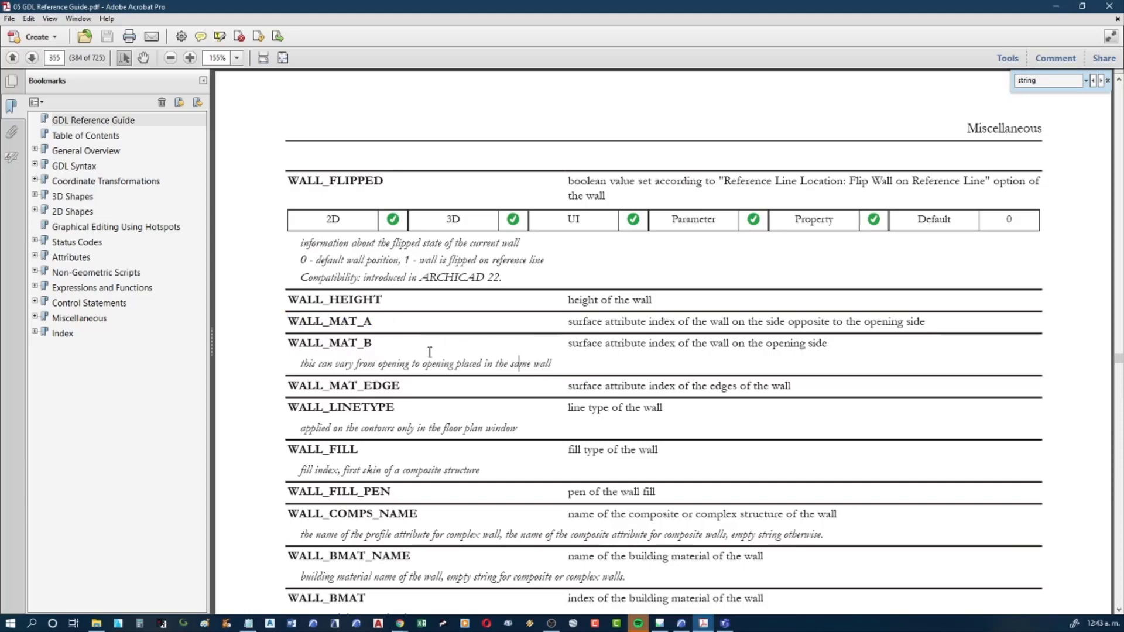
scroll(412, 344, "down", 1)
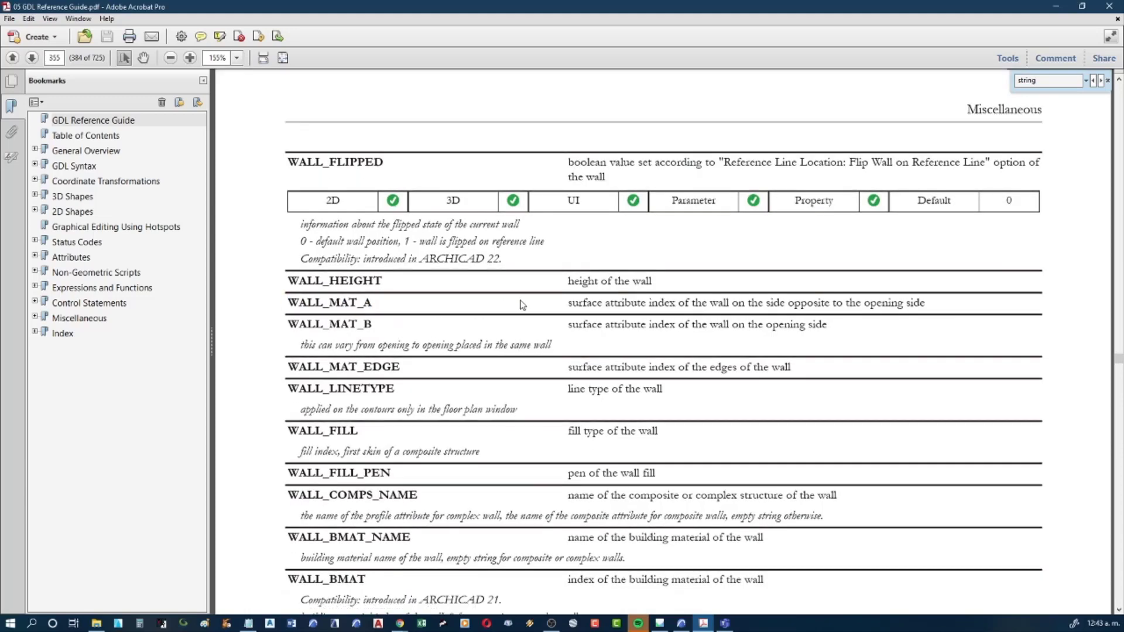
left_click_drag(568, 303, 916, 307)
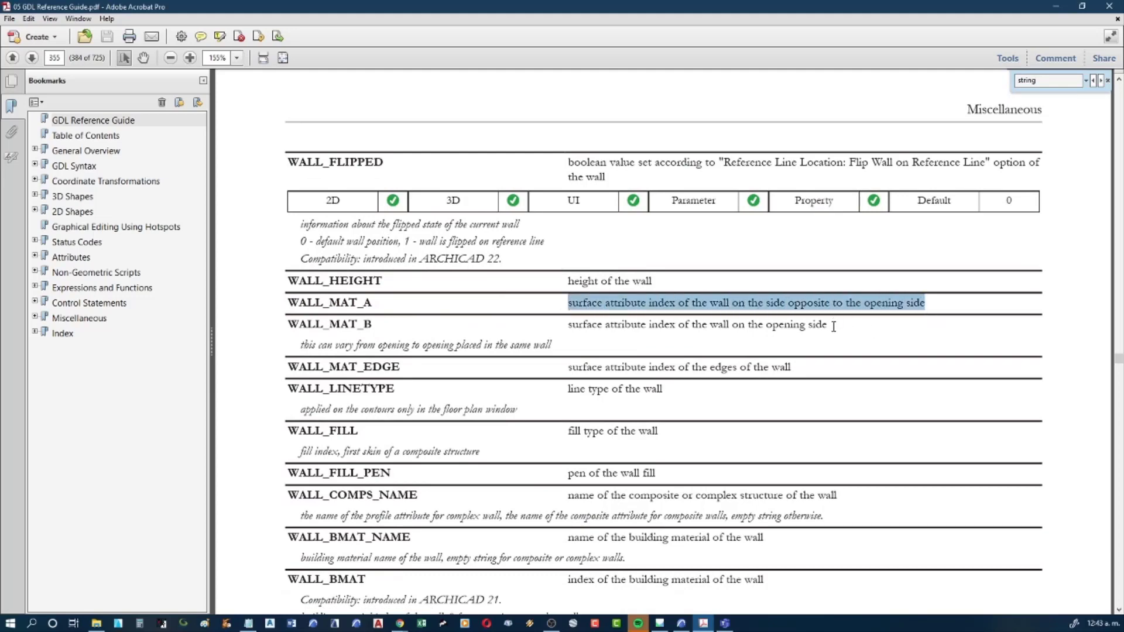
mouse_move(827, 325)
left_mouse_down()
mouse_move(332, 310)
mouse_move(827, 325)
left_mouse_up()
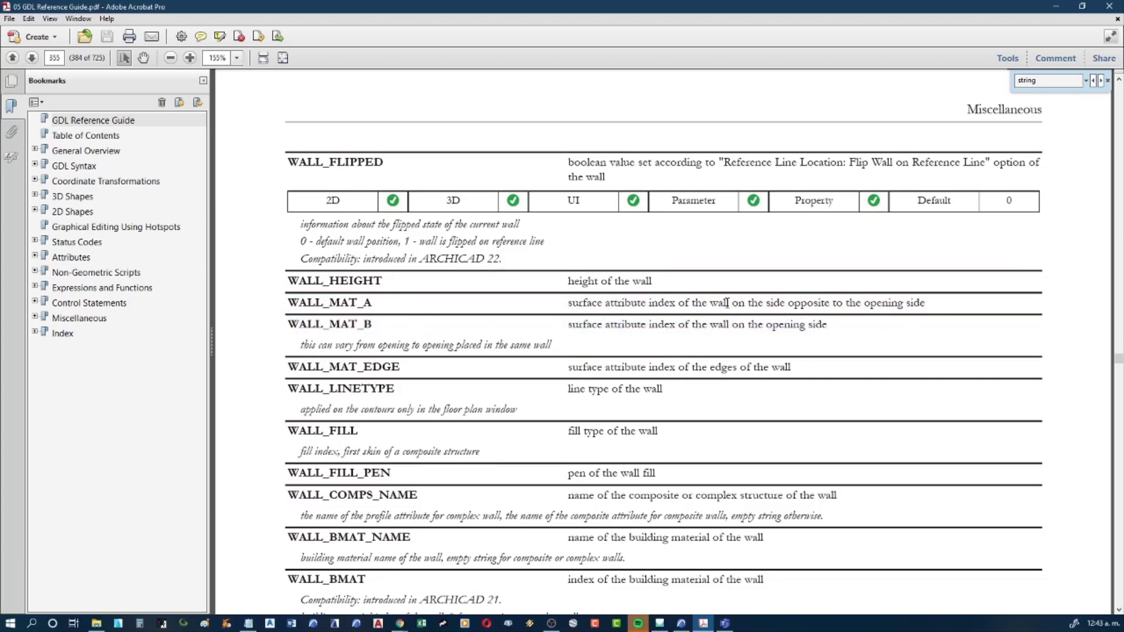
left_click_drag(731, 303, 785, 301)
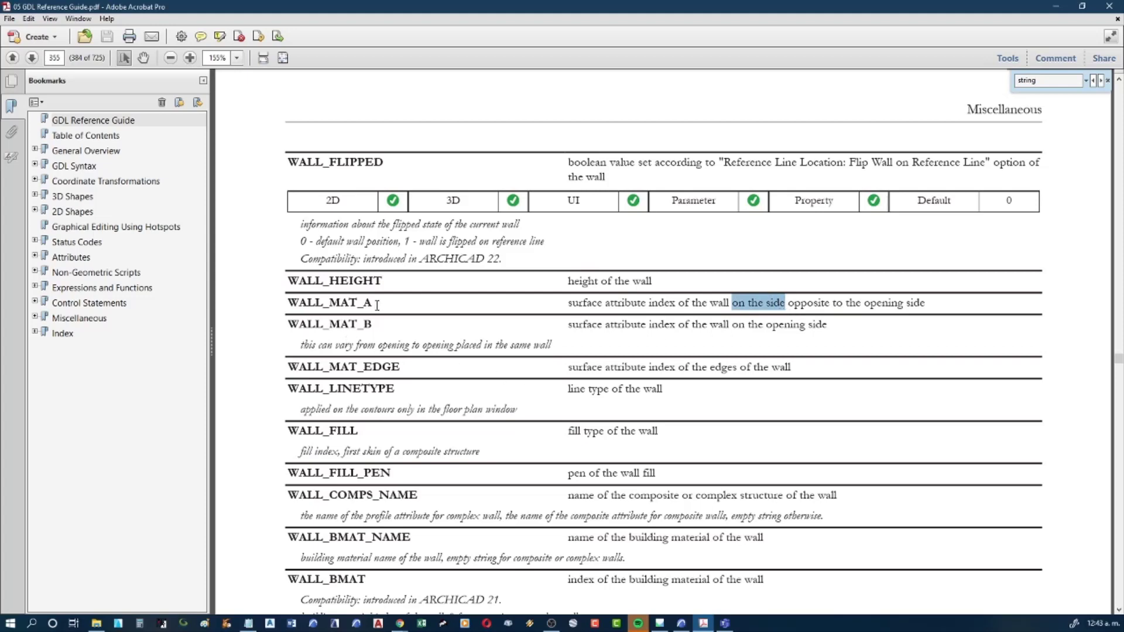
left_click_drag(375, 302, 285, 302)
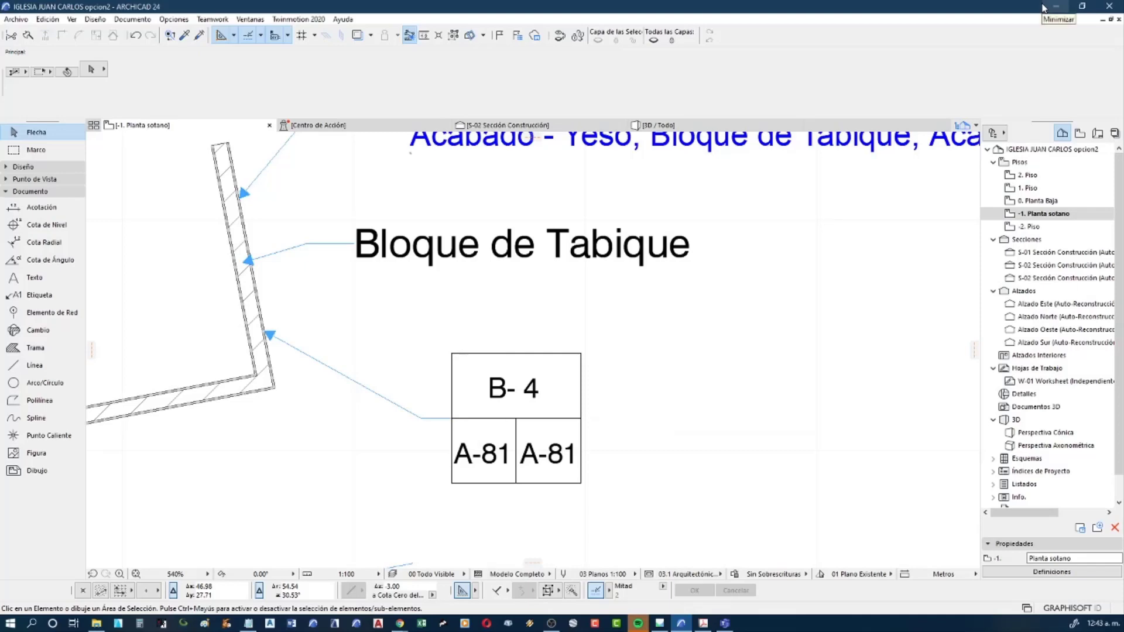
Open the B-4 Acabados label object and show its Master script
middle_click_drag(453, 407, 447, 410)
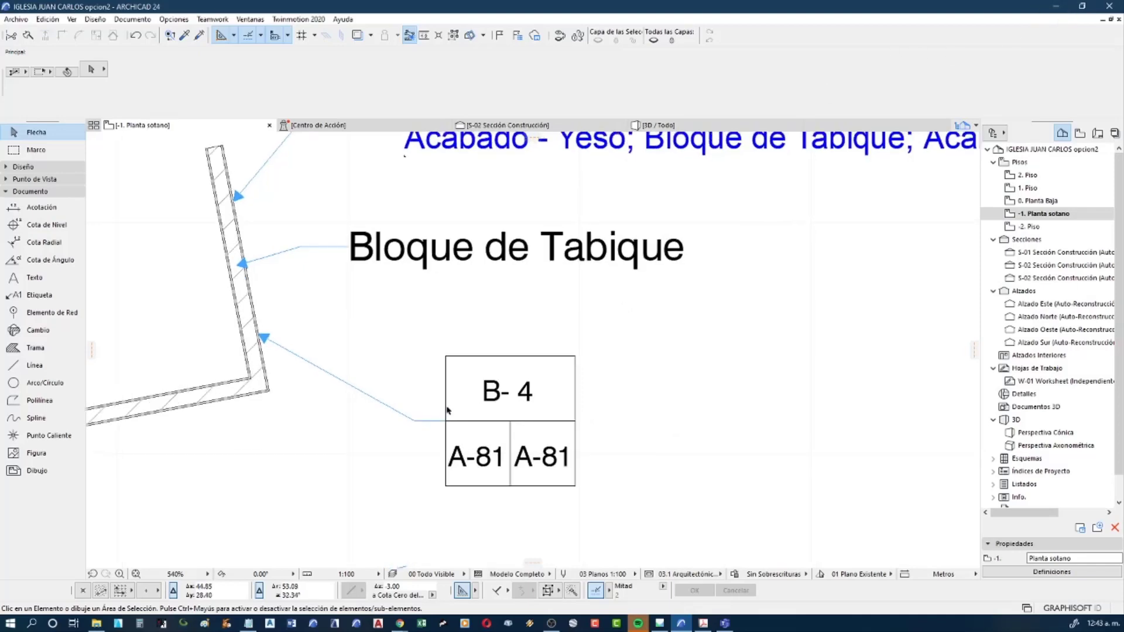
left_click(414, 421)
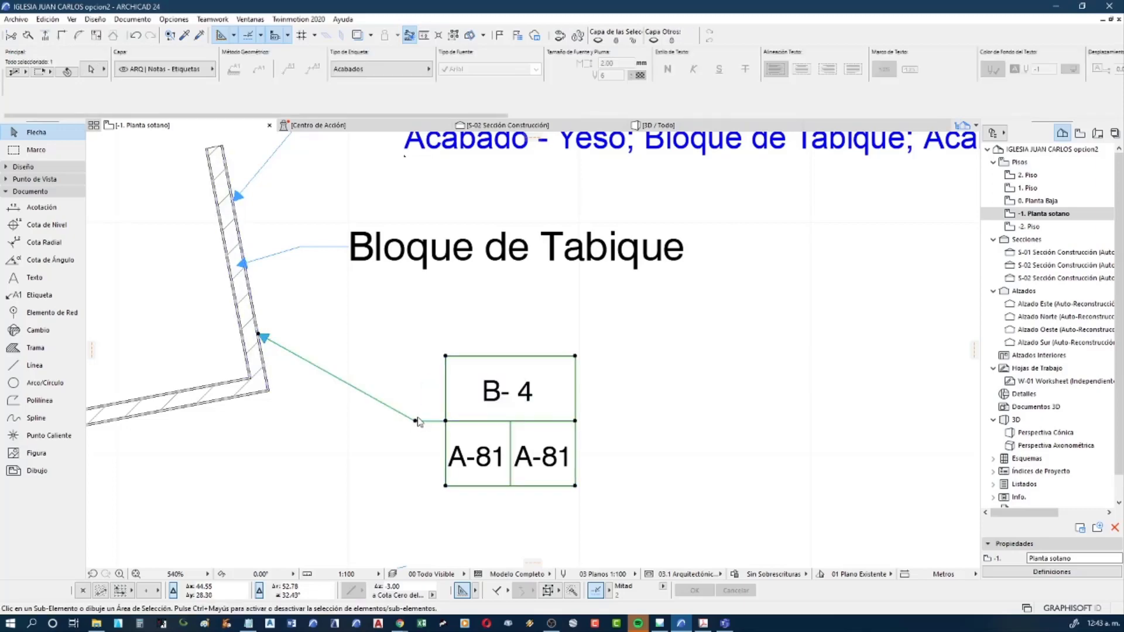
key("ctrl+shift+o")
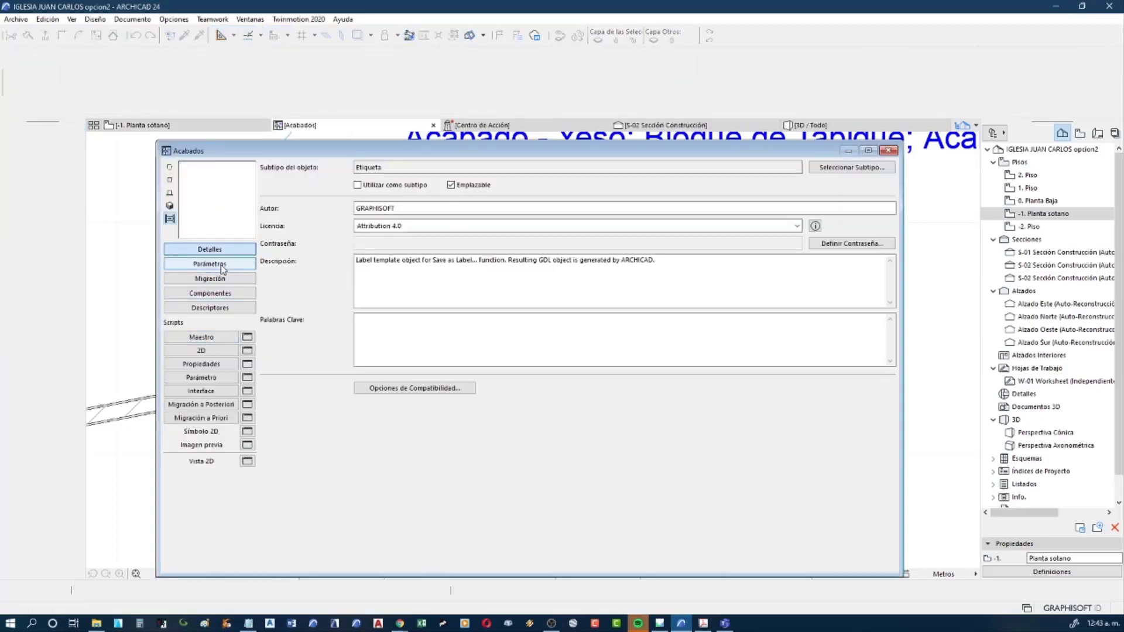
left_click(208, 338)
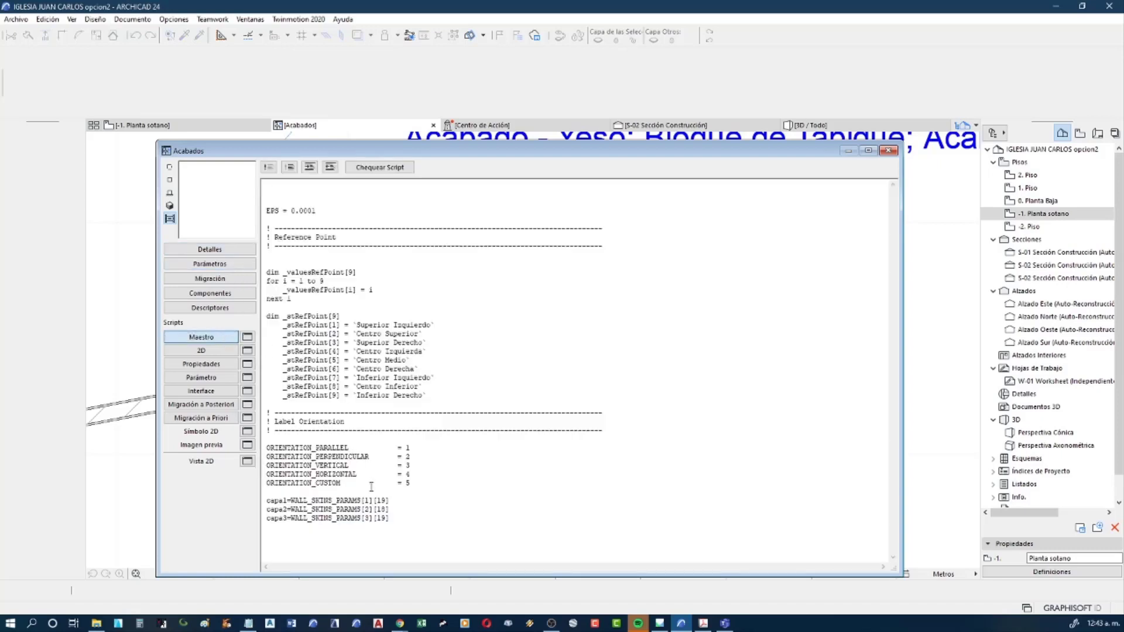
Replace the capa1 and capa3 expressions with WALL_MAT_A and WALL_MAT_B, and save the label
left_click_drag(290, 501, 388, 499)
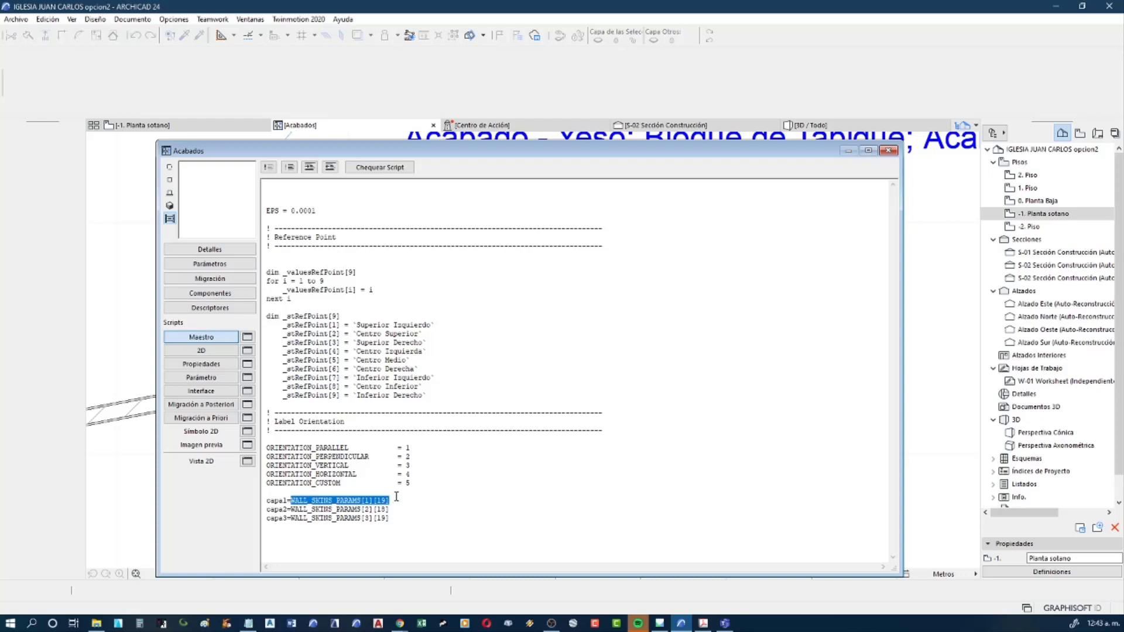
type("WALL_MAT_A")
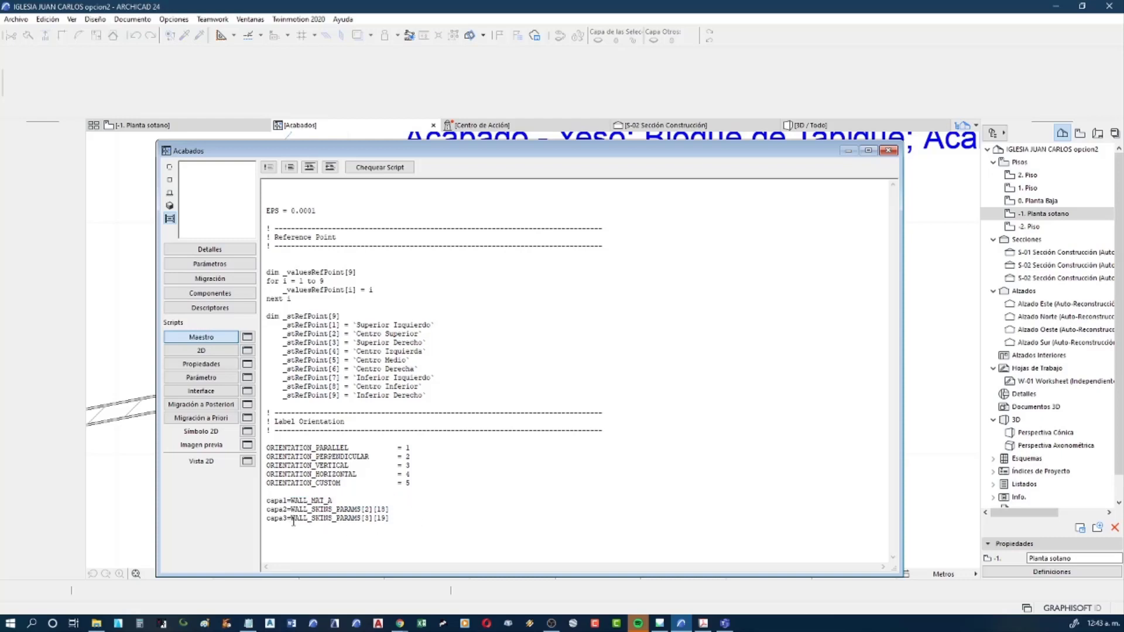
left_click_drag(291, 518, 391, 519)
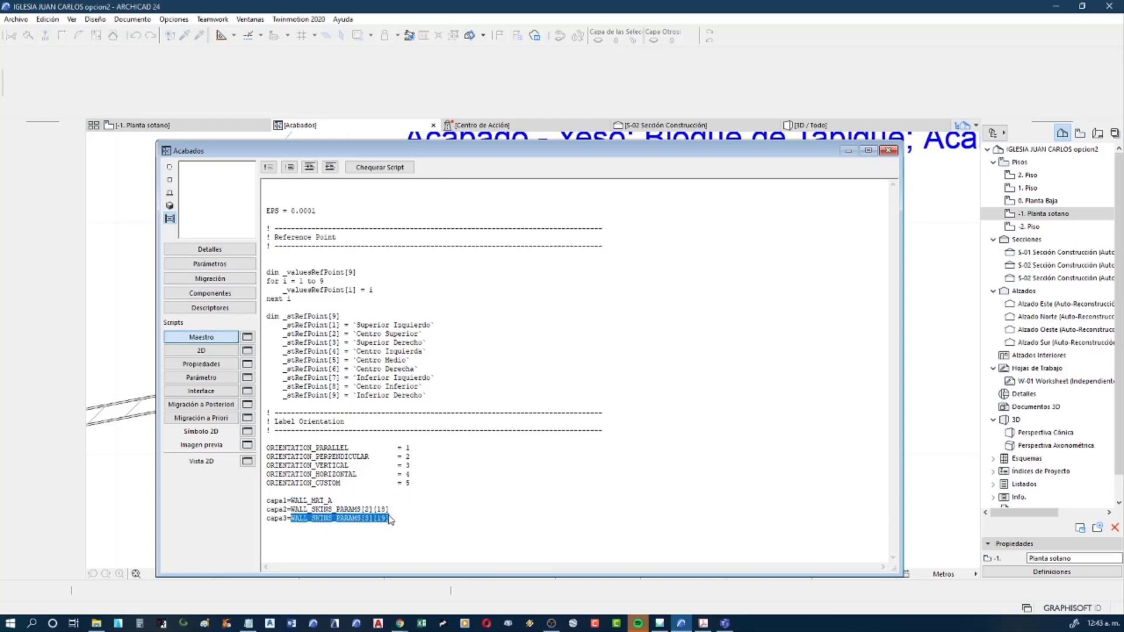
type("WALL_MAT_A")
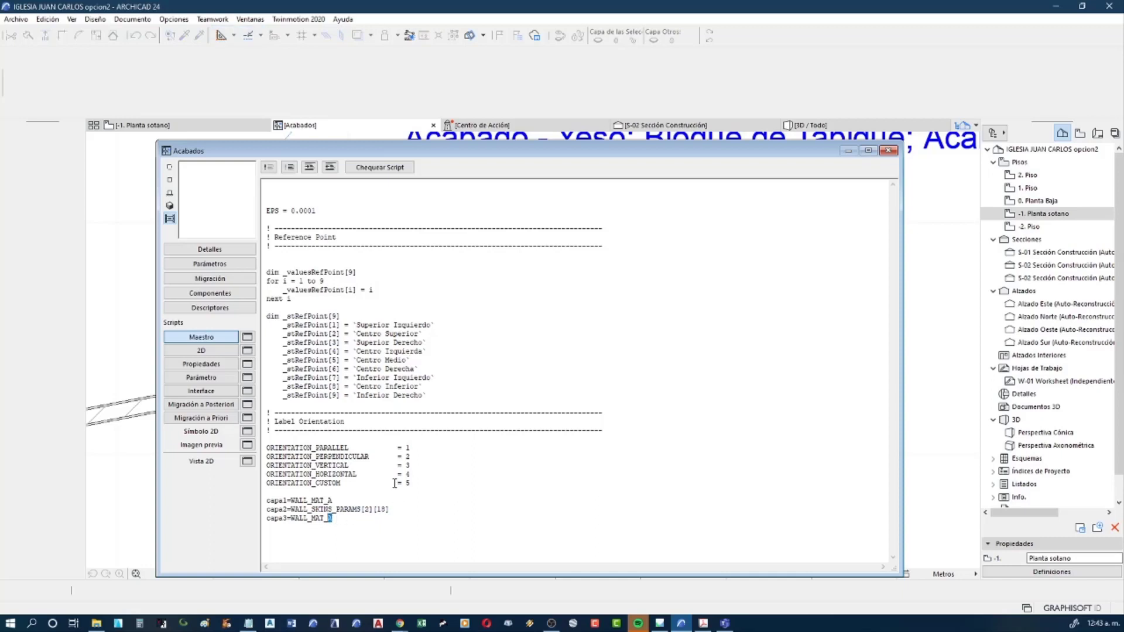
type("b")
left_click(16, 19)
left_click(50, 97)
Override the wall's first and third side surfaces so the label reads A-76 and A-101
left_click(888, 151)
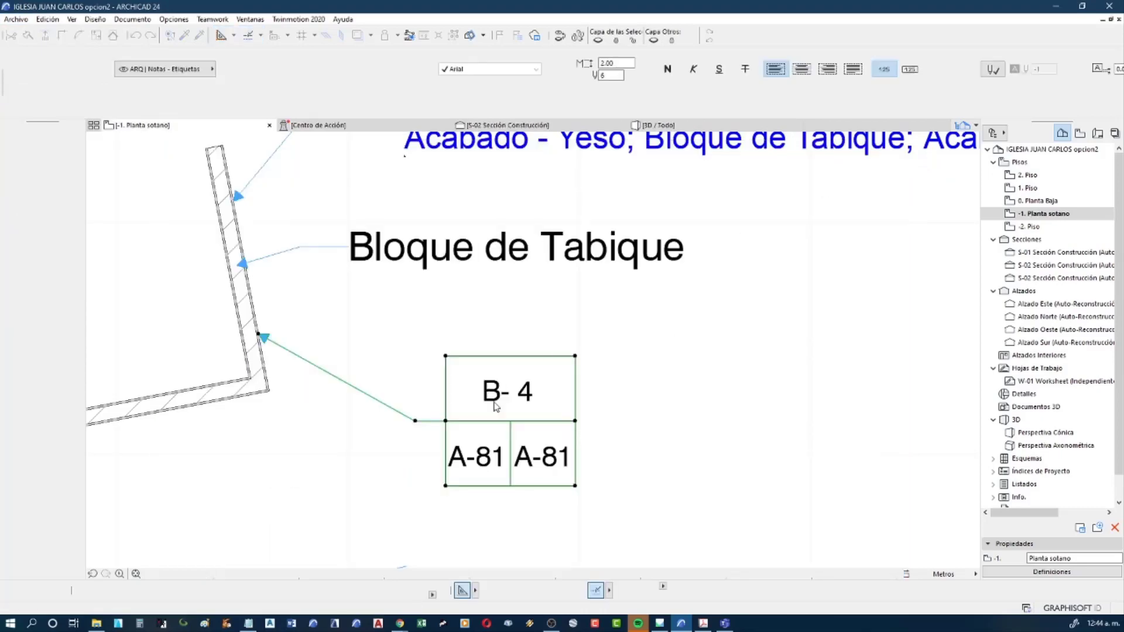
scroll(610, 432, "down", 1)
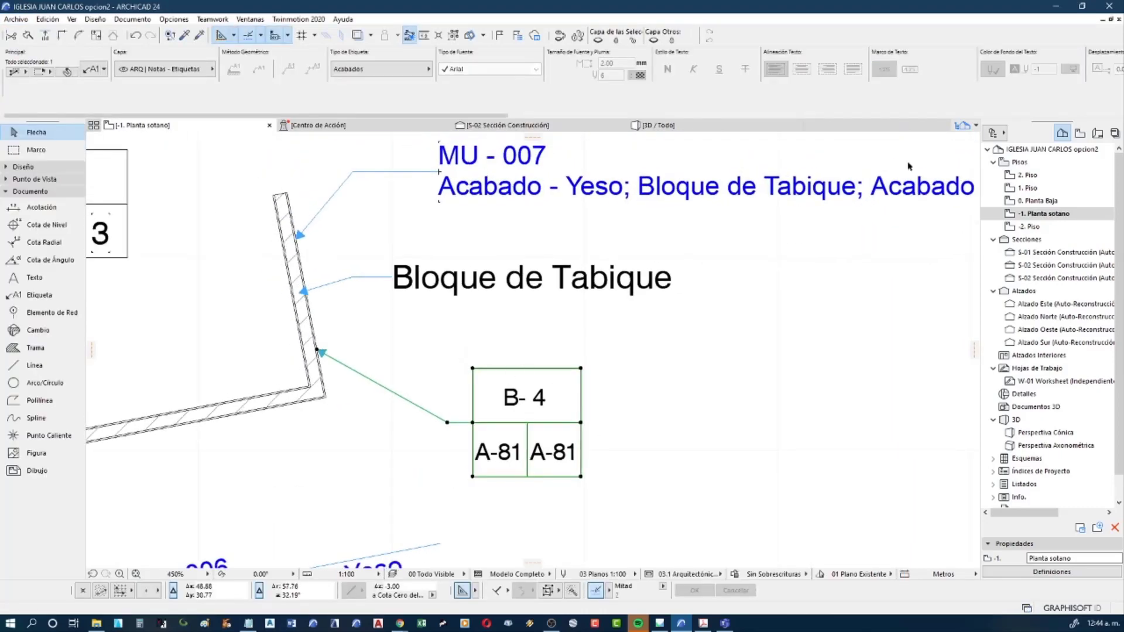
left_click(320, 334)
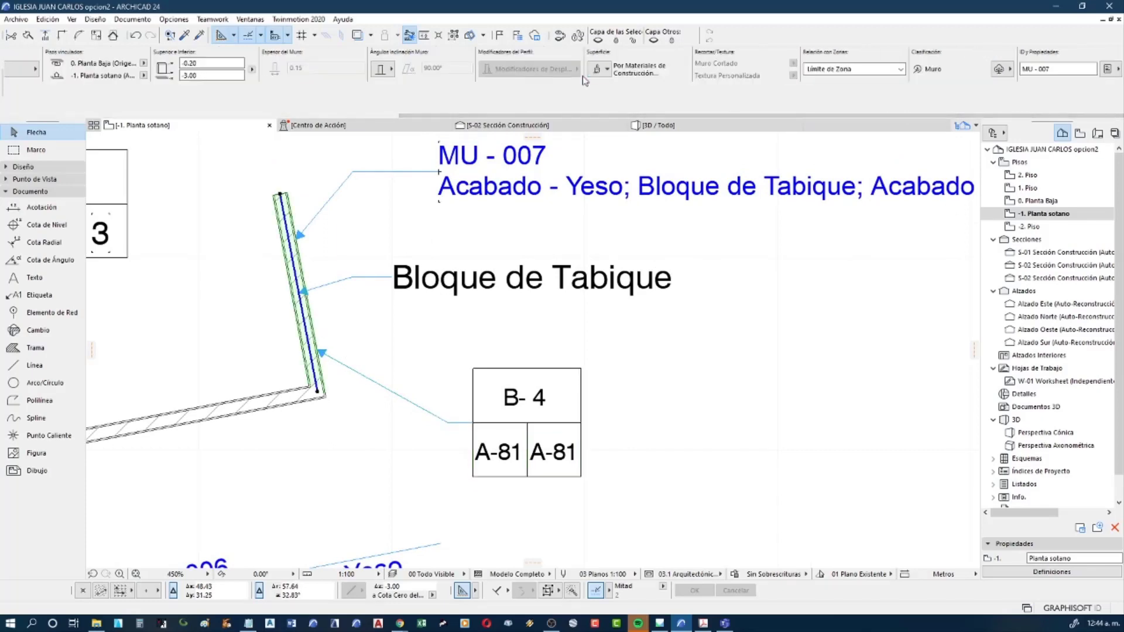
left_click(598, 70)
left_click(600, 98)
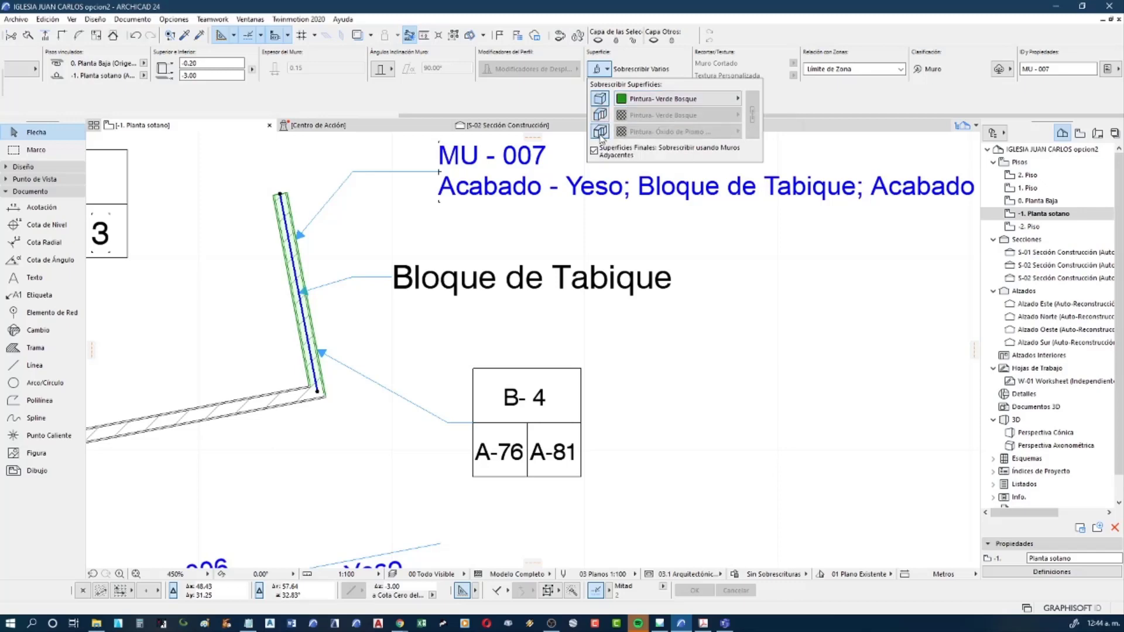
left_click(599, 134)
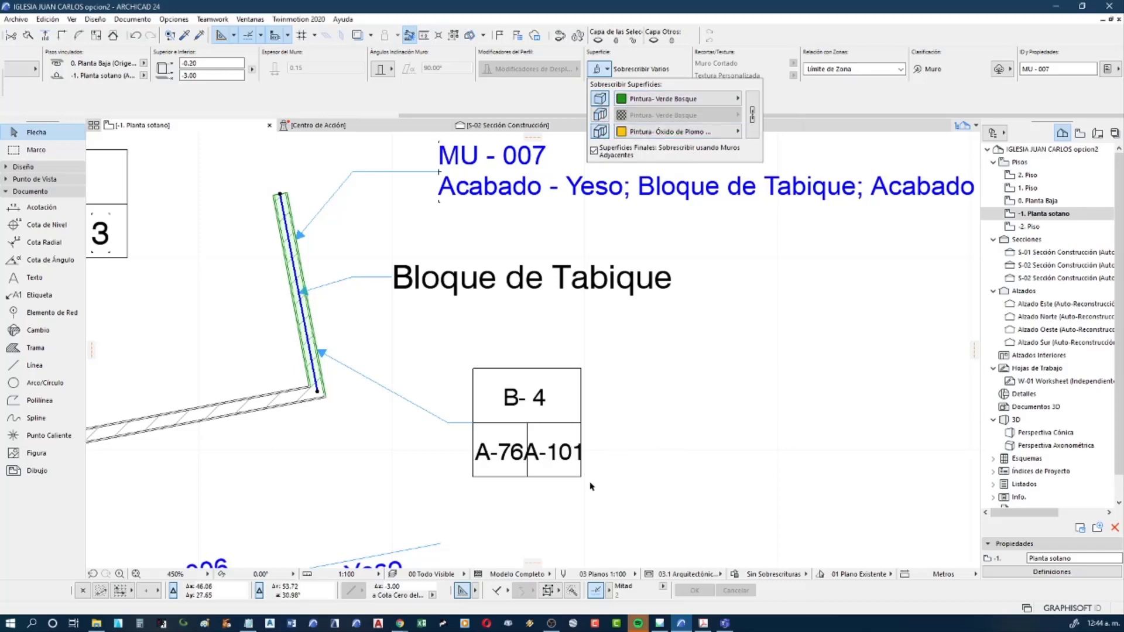
scroll(568, 497, "up", 1)
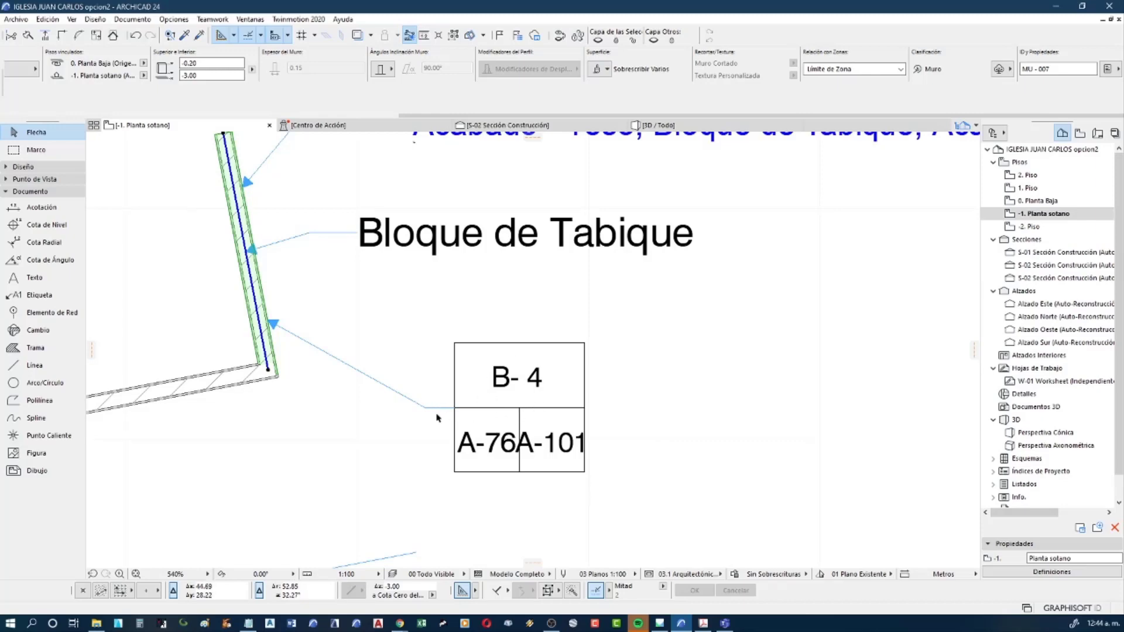
Move the finishes label down and to the left
left_click(455, 408)
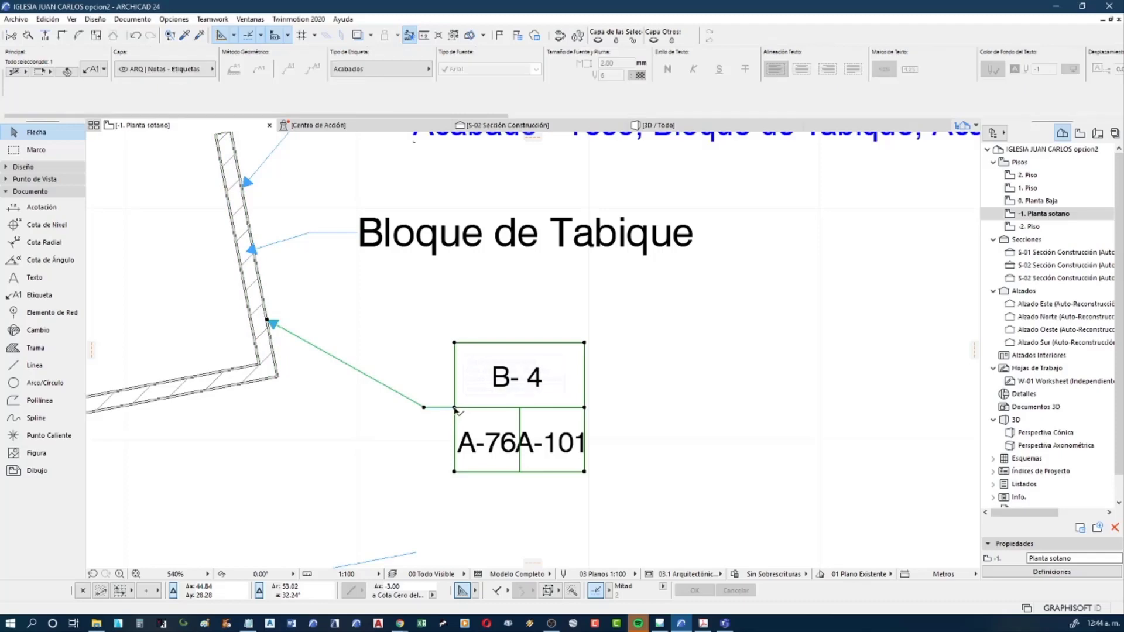
left_click_drag(455, 408, 390, 433)
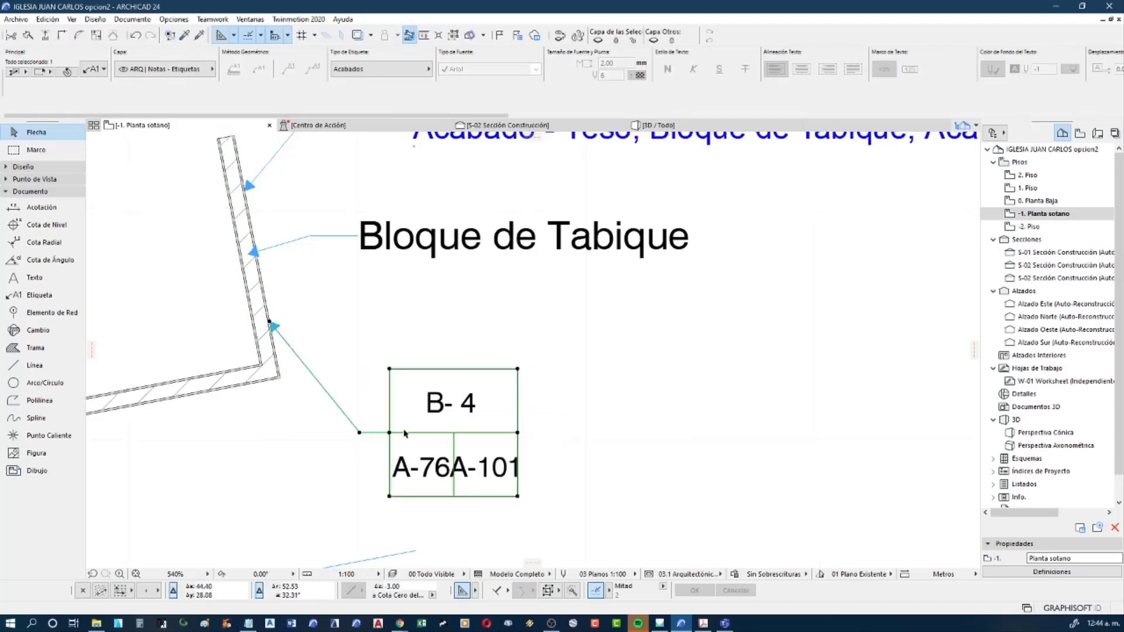
scroll(404, 433, "down", 2)
scroll(527, 456, "up", 2)
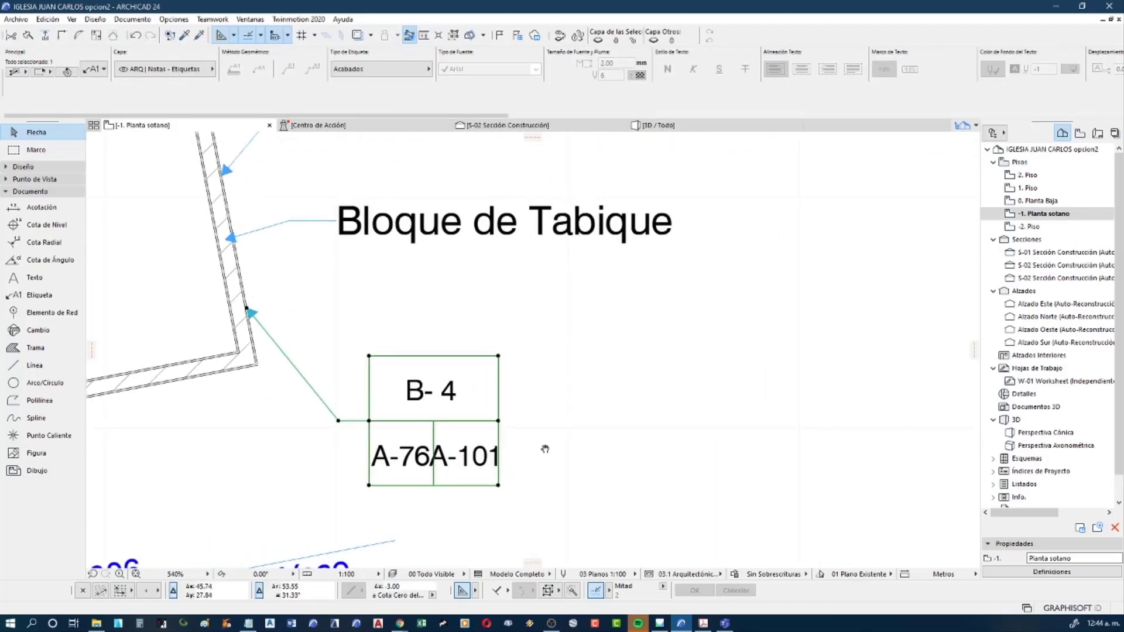
middle_click_drag(545, 449, 591, 444)
key("Escape")
left_click(191, 21)
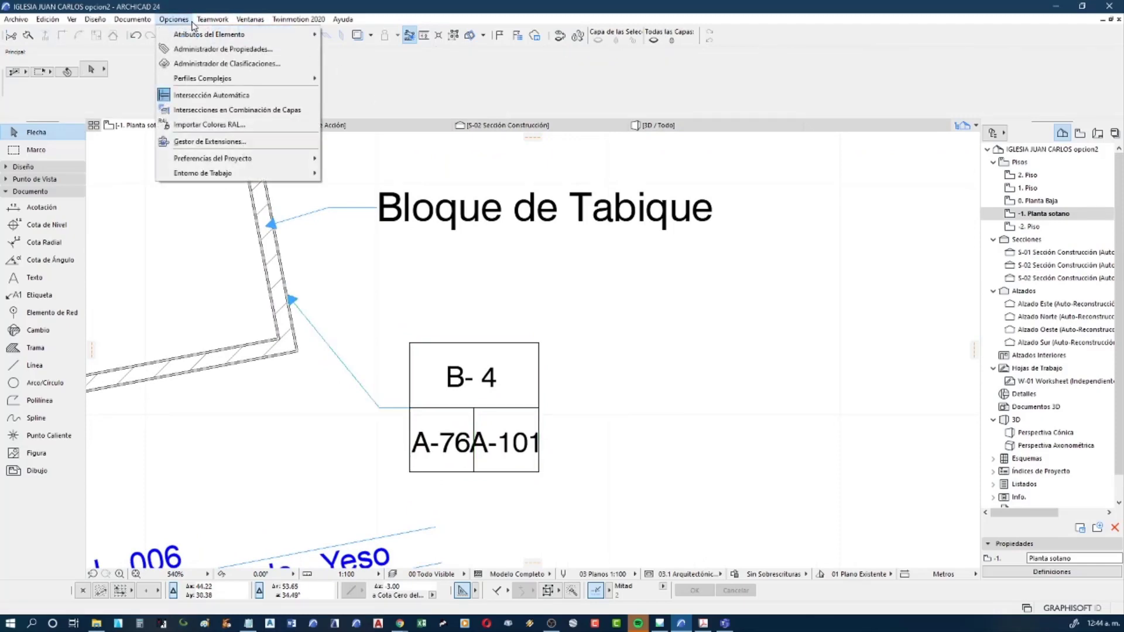
mouse_move(209, 34)
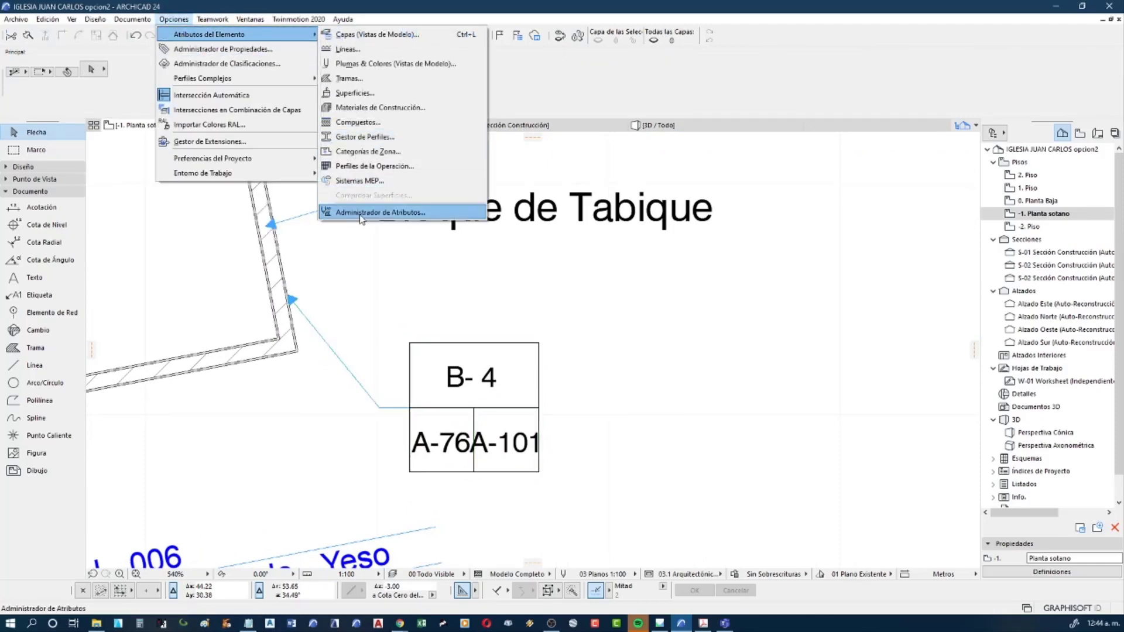
left_click(361, 214)
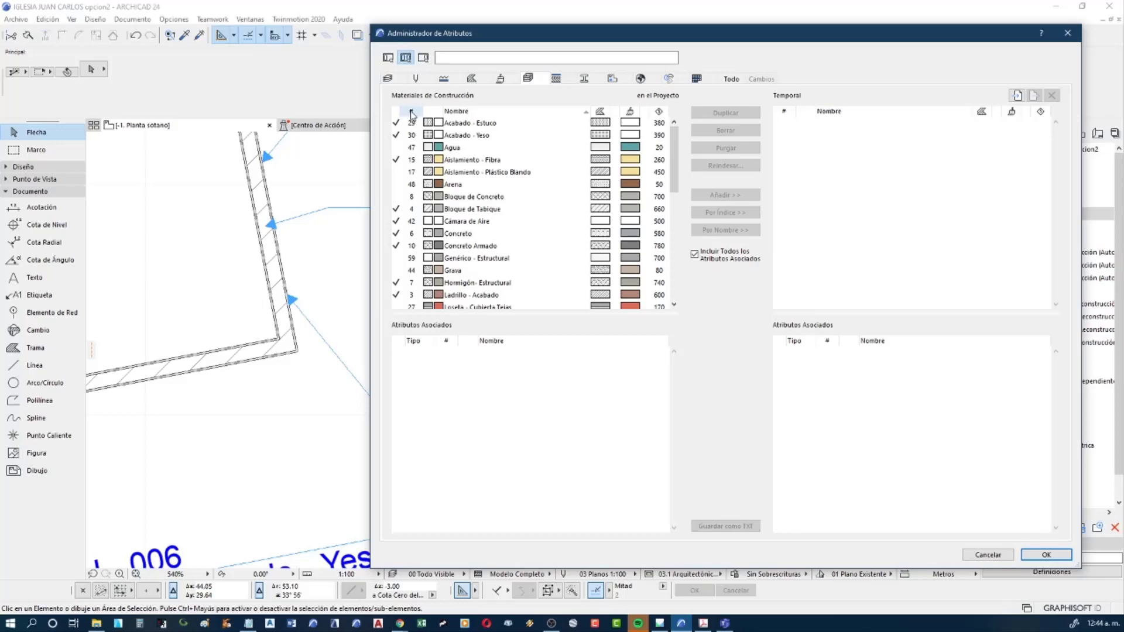
left_click(411, 112)
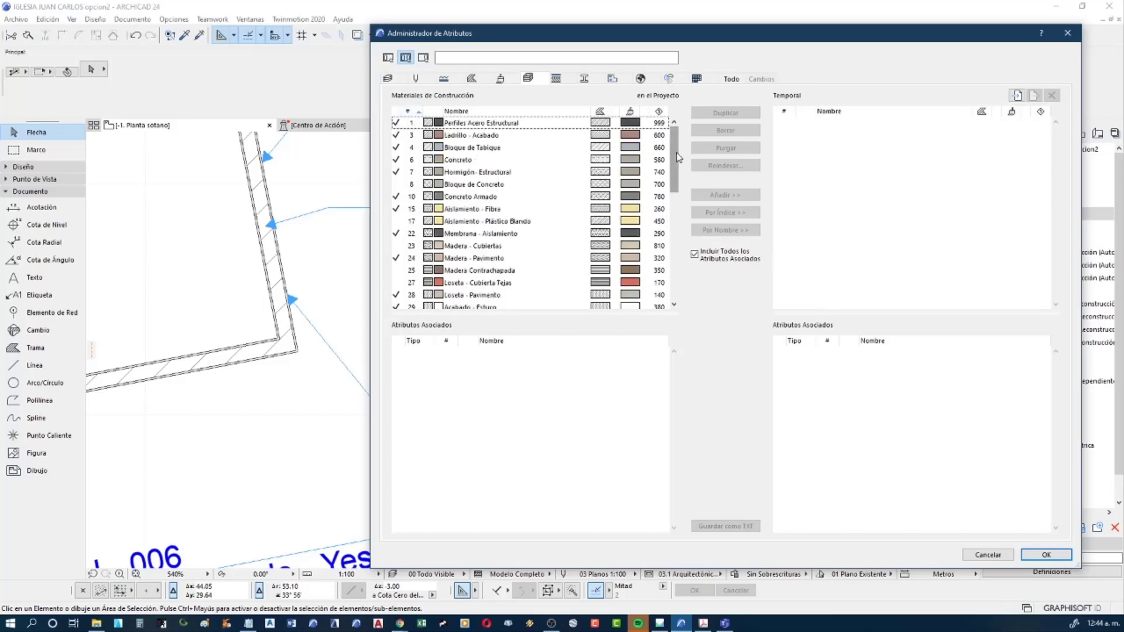
left_click_drag(677, 157, 662, 281)
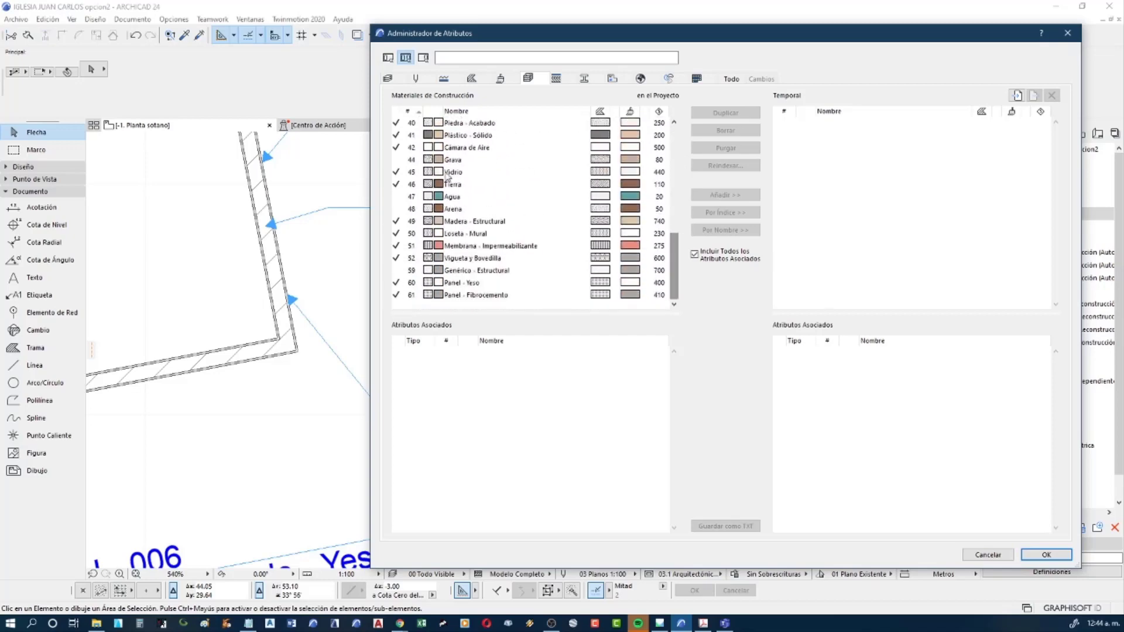
left_click(501, 82)
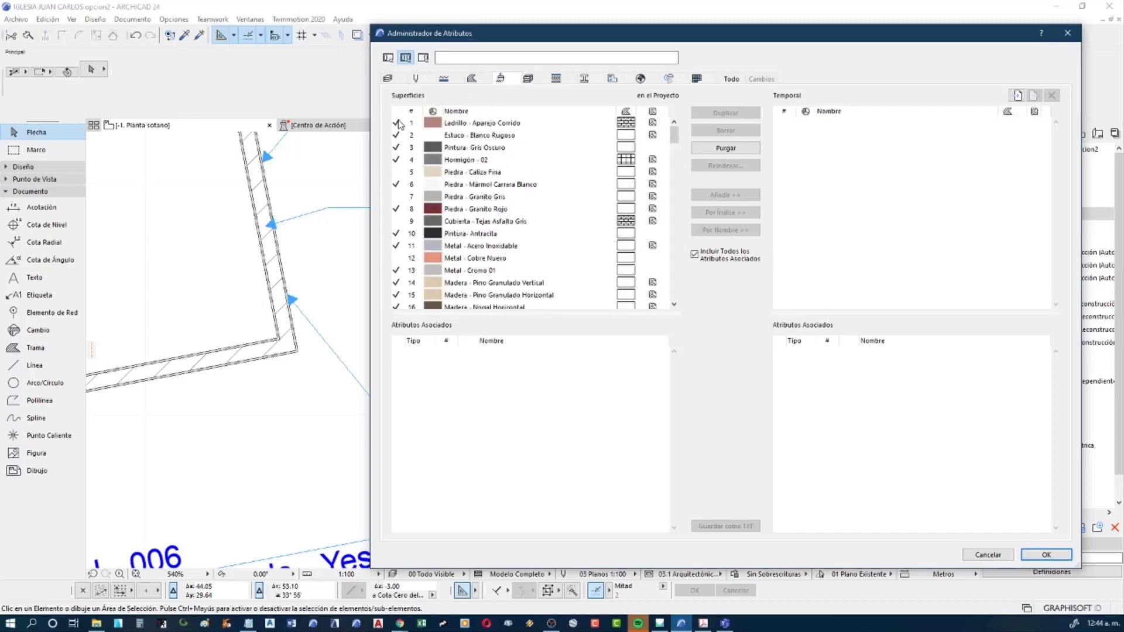
left_click(529, 79)
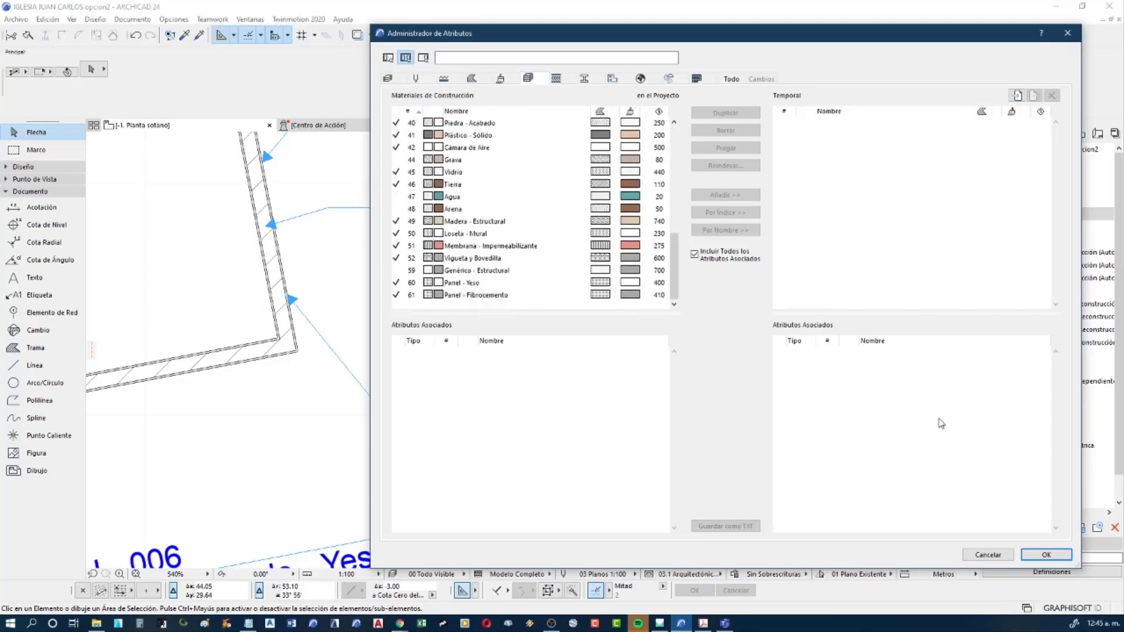
left_click(986, 554)
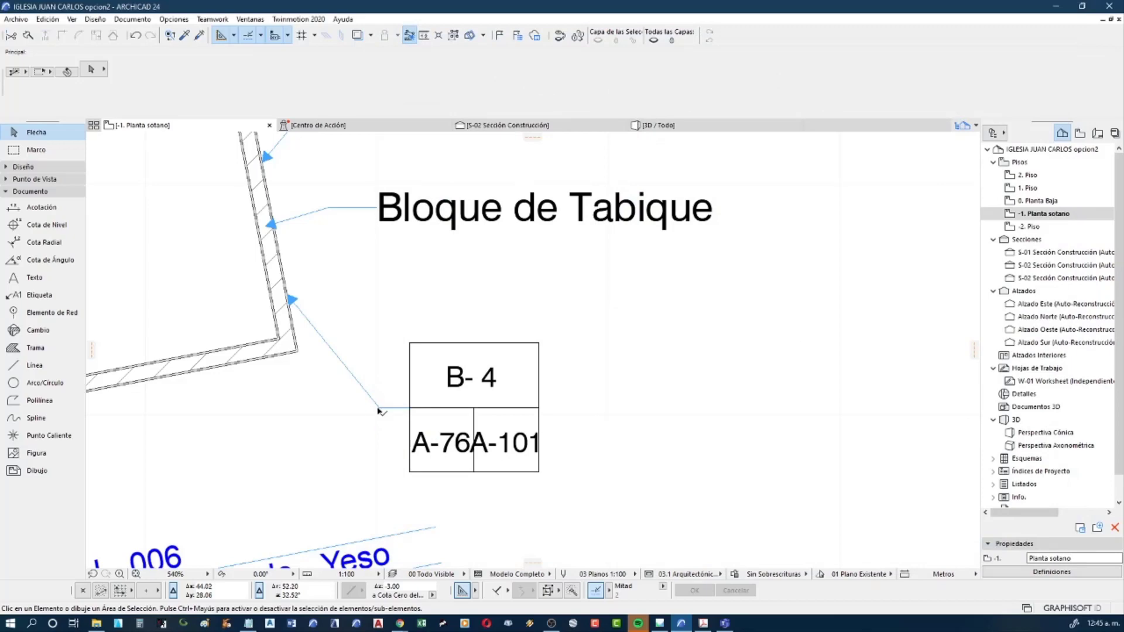
scroll(529, 451, "down", 1)
scroll(538, 445, "down", 1)
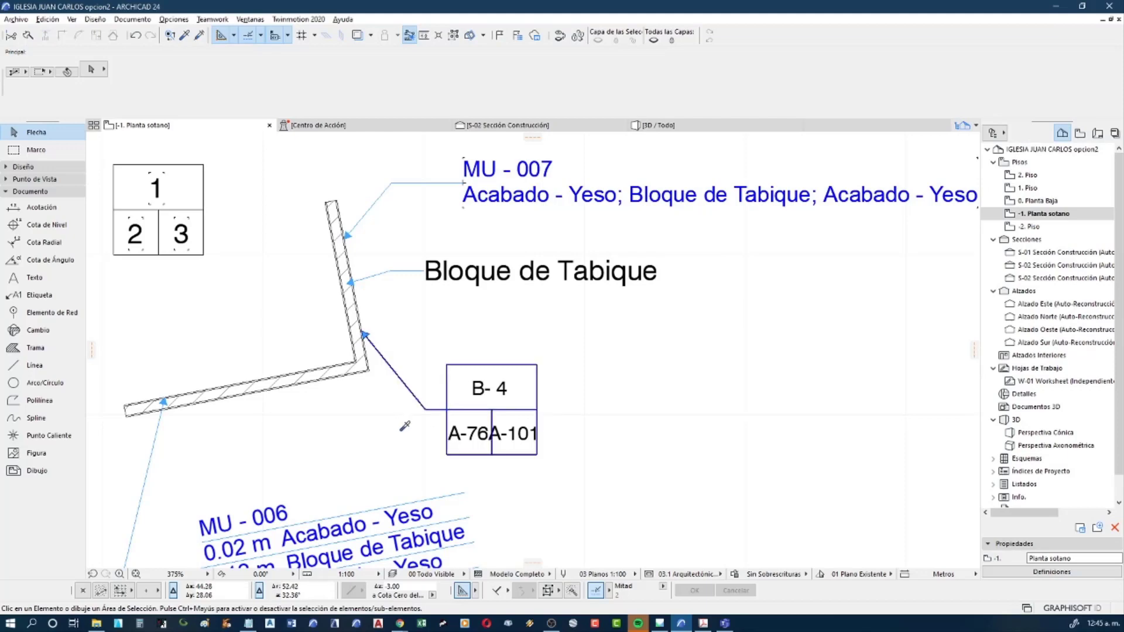
key("alt+l")
scroll(423, 424, "down", 3)
scroll(410, 415, "down", 1)
key("Escape")
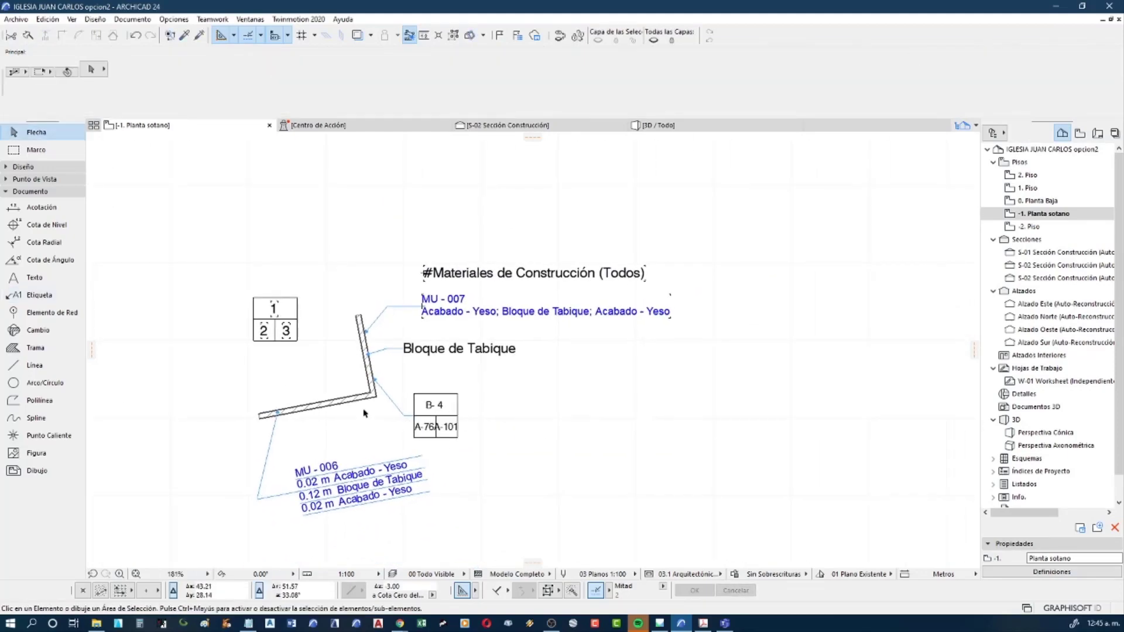
scroll(337, 380, "down", 1)
scroll(338, 380, "up", 2)
scroll(381, 389, "up", 2)
scroll(444, 401, "up", 1)
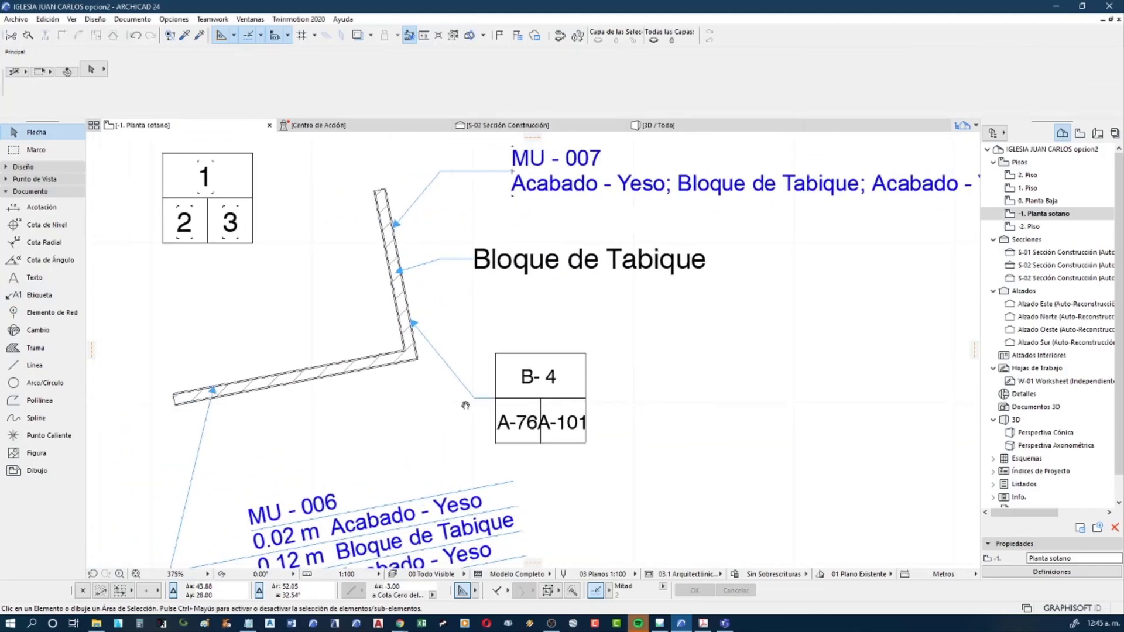
scroll(460, 406, "down", 1)
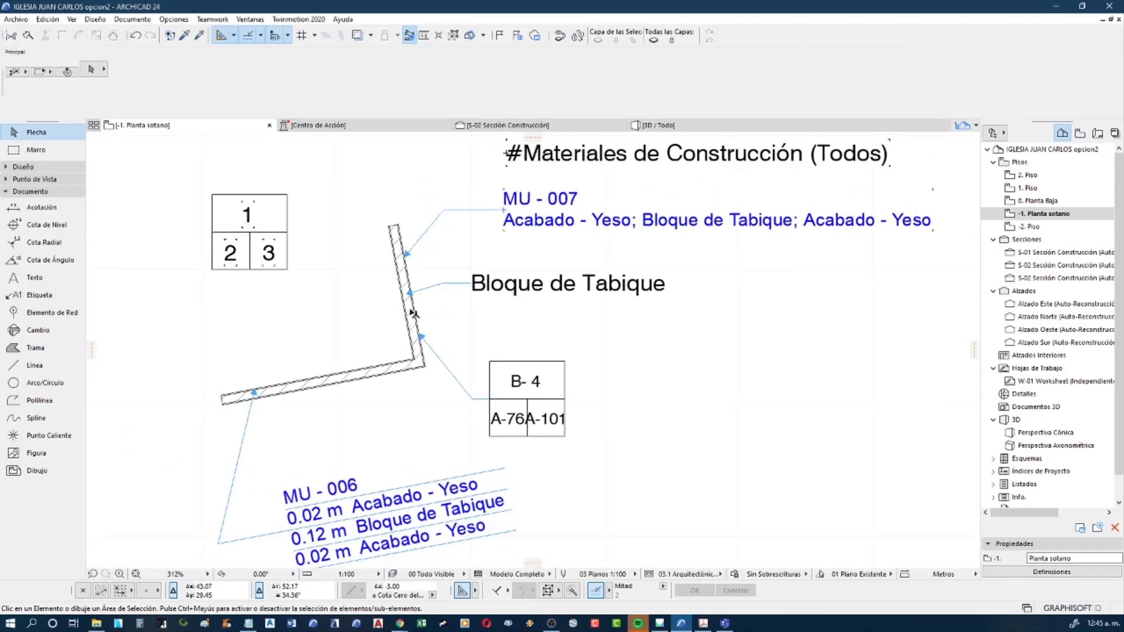
left_click(417, 316)
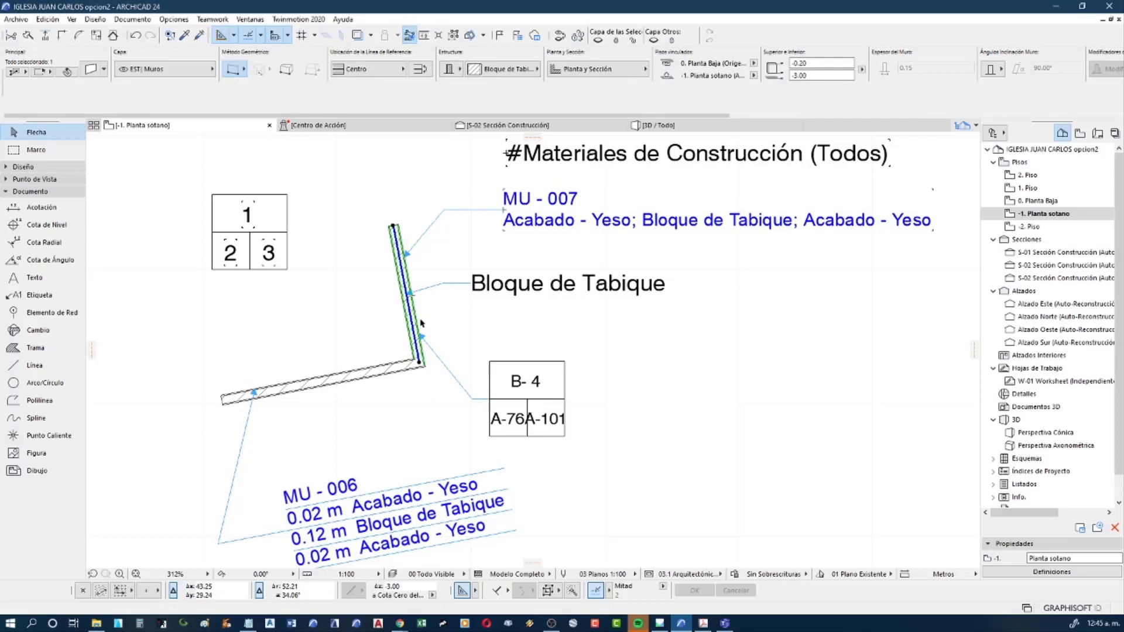
left_click(451, 323)
scroll(444, 346, "up", 1)
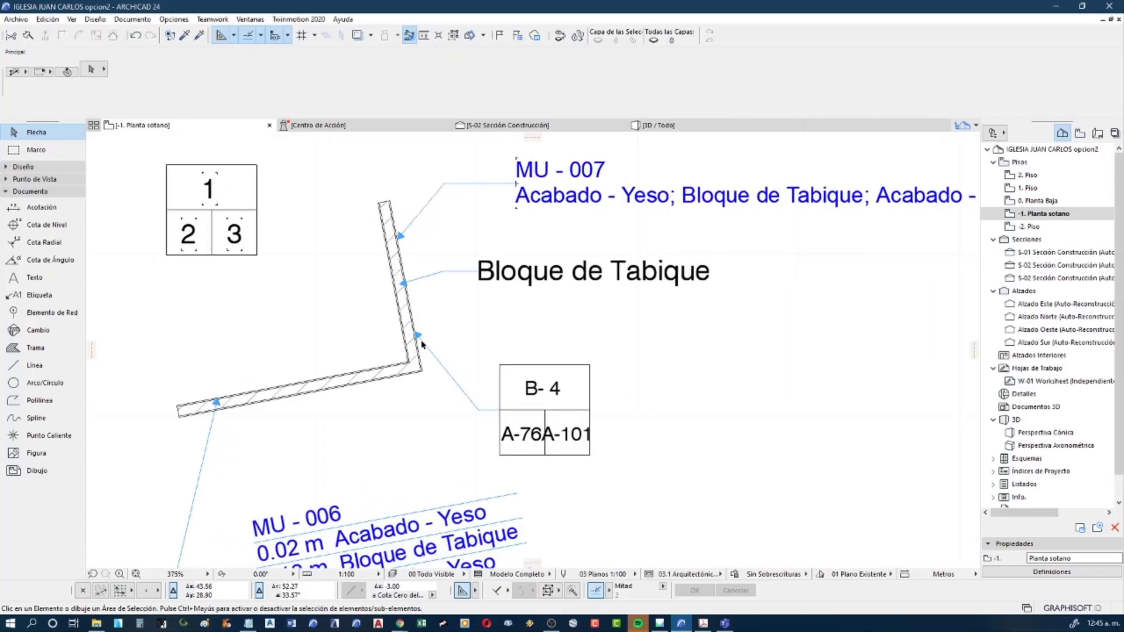
middle_click_drag(424, 352, 430, 394)
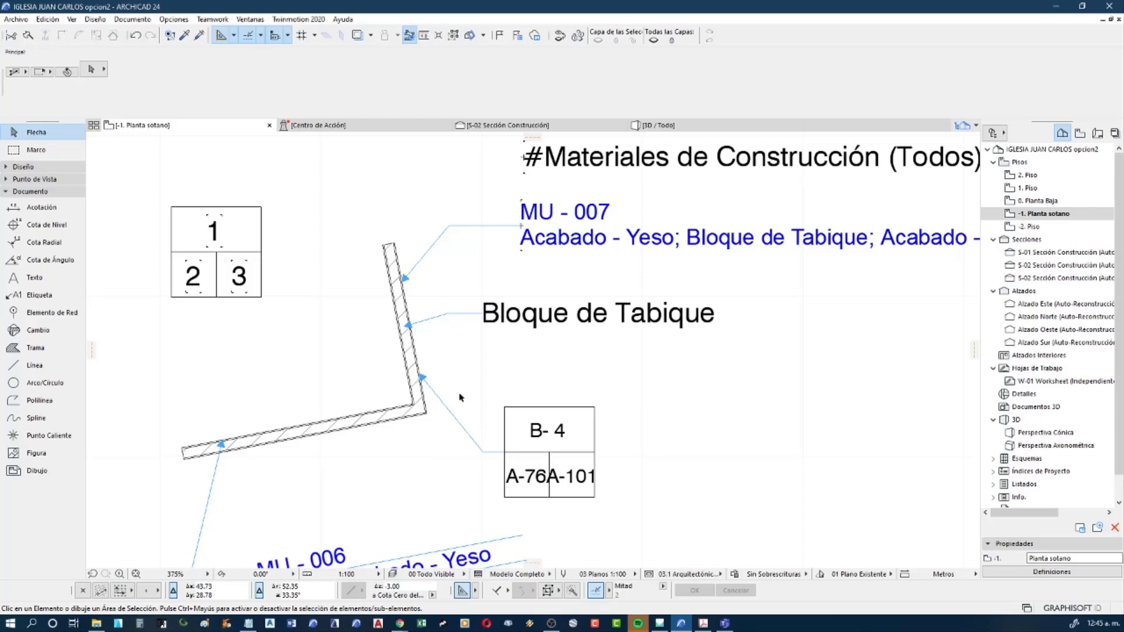
Scroll through the GDL reference guide, then put it away to return to the plan
left_click(703, 623)
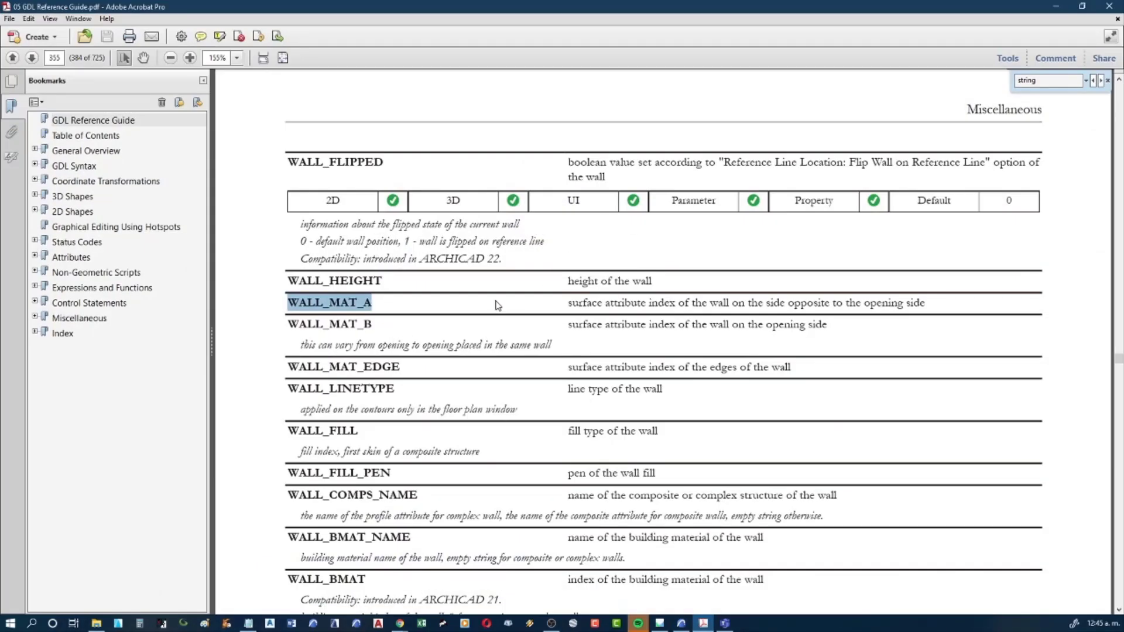
scroll(496, 305, "up", 2)
scroll(485, 307, "up", 8)
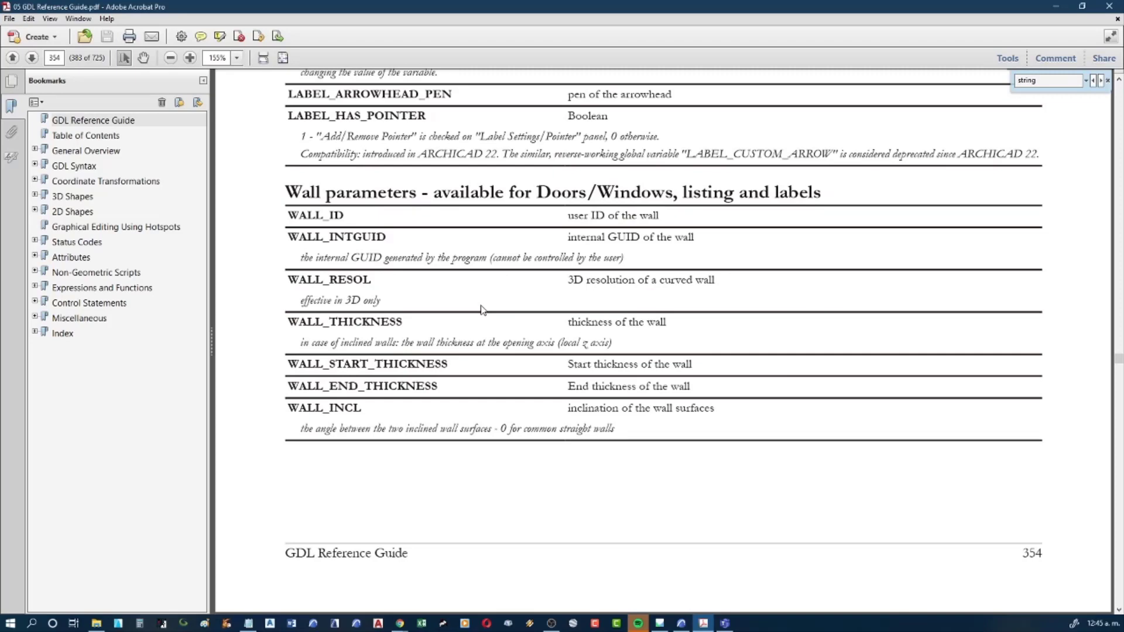
scroll(481, 309, "down", 8)
scroll(479, 313, "down", 1)
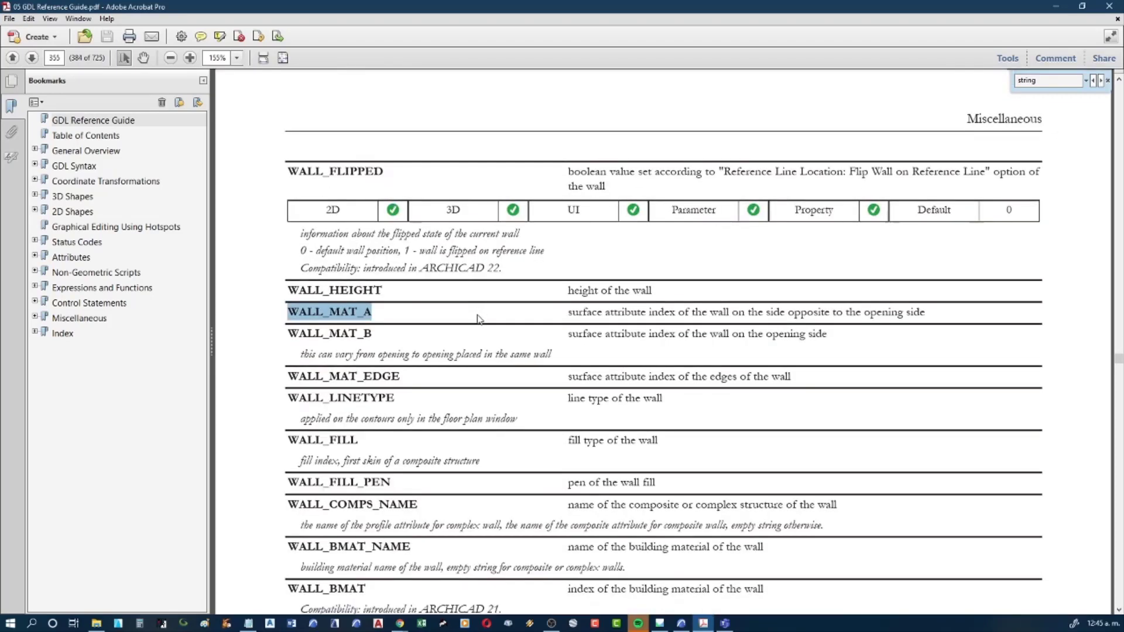
scroll(477, 316, "down", 1)
scroll(476, 320, "down", 1)
scroll(477, 323, "down", 1)
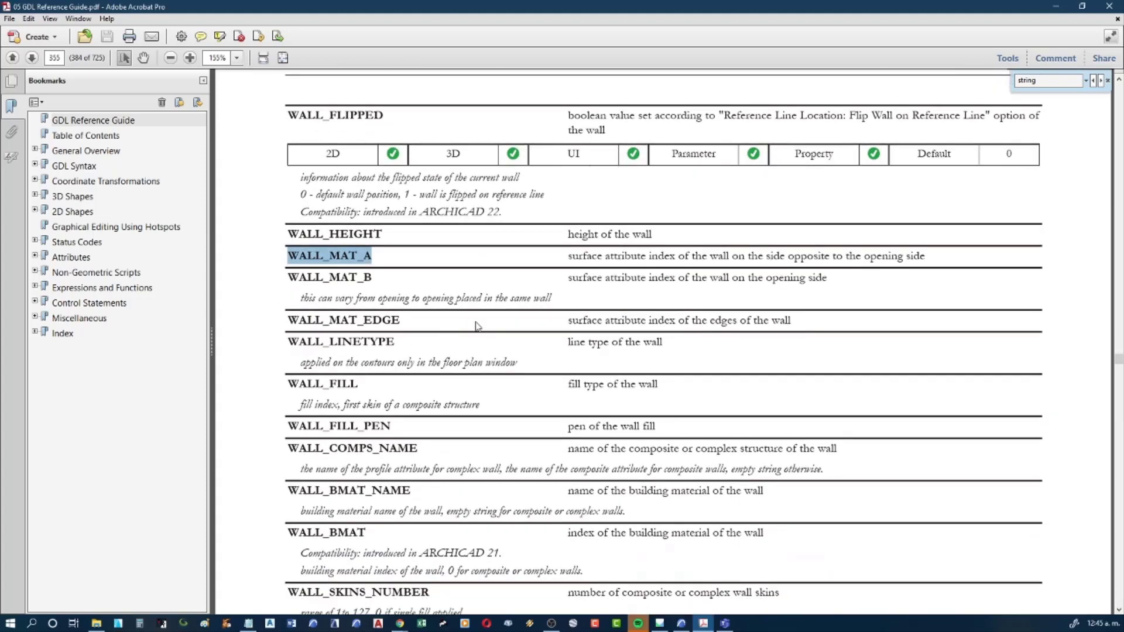
scroll(585, 246, "down", 2)
scroll(761, 152, "down", 2)
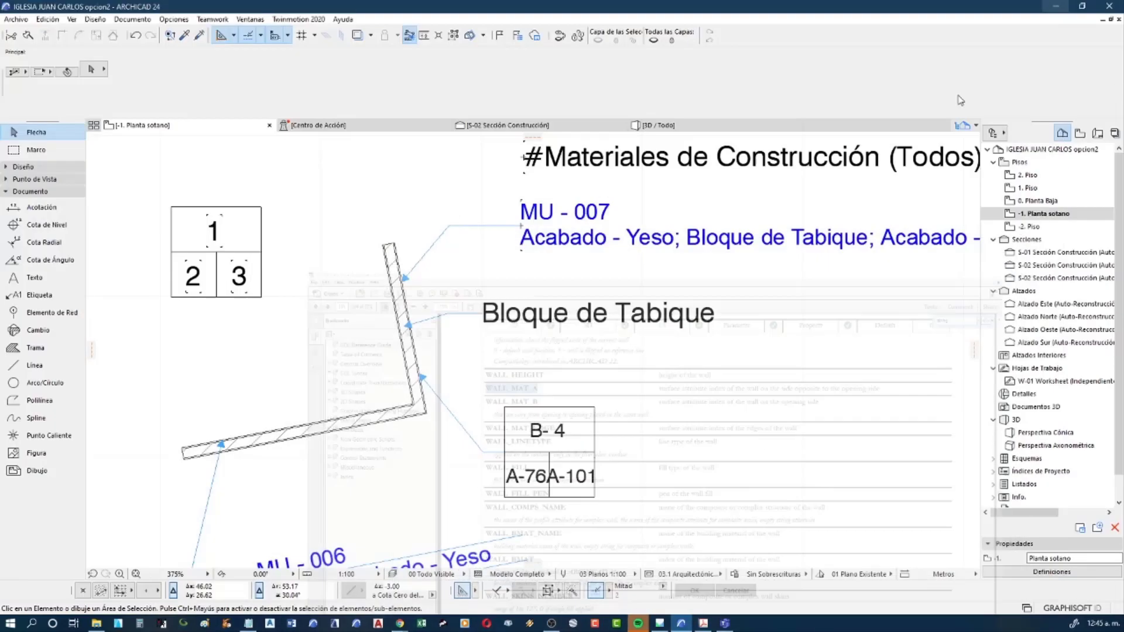
left_click(1055, 7)
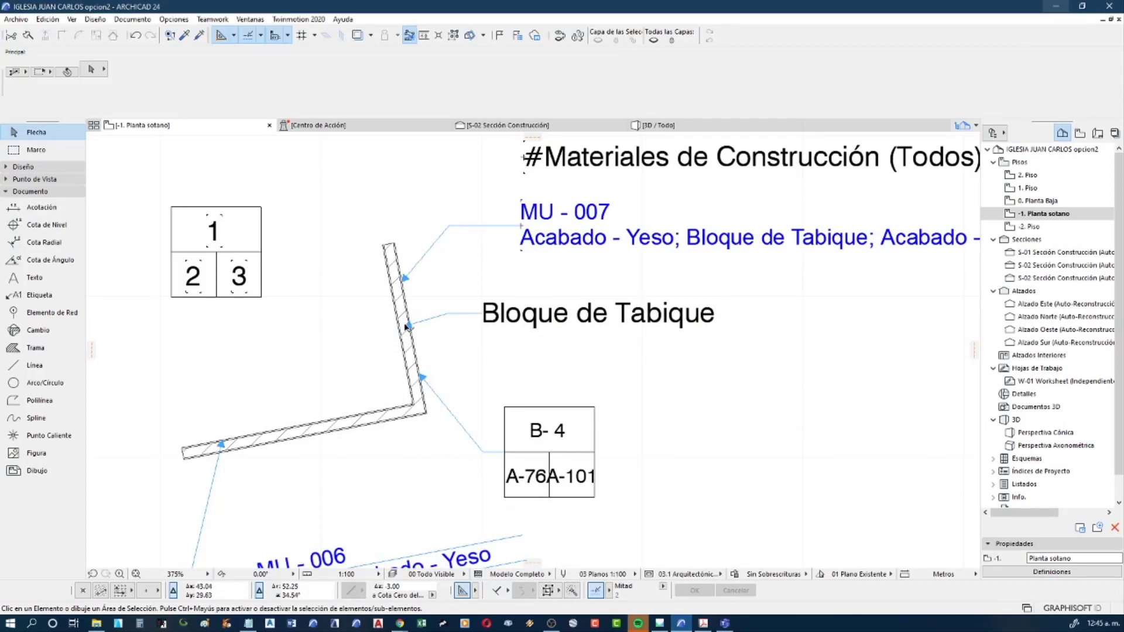
Centre and zoom on the B-4 Acabados finishes label, then select it for editing
left_click(171, 22)
mouse_move(202, 78)
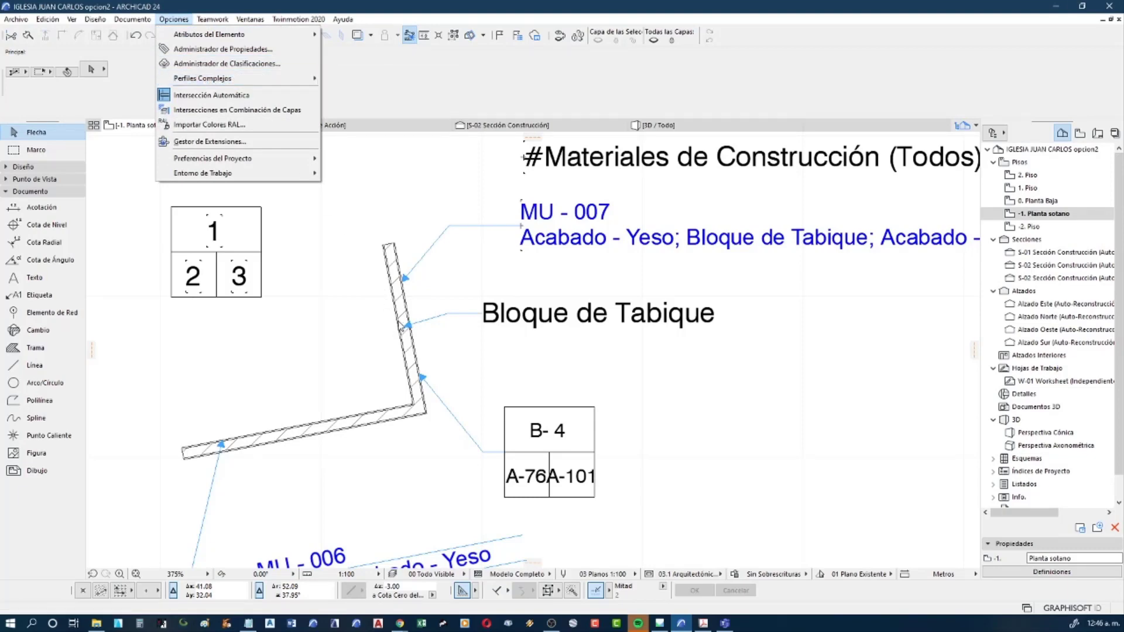
left_click(395, 326)
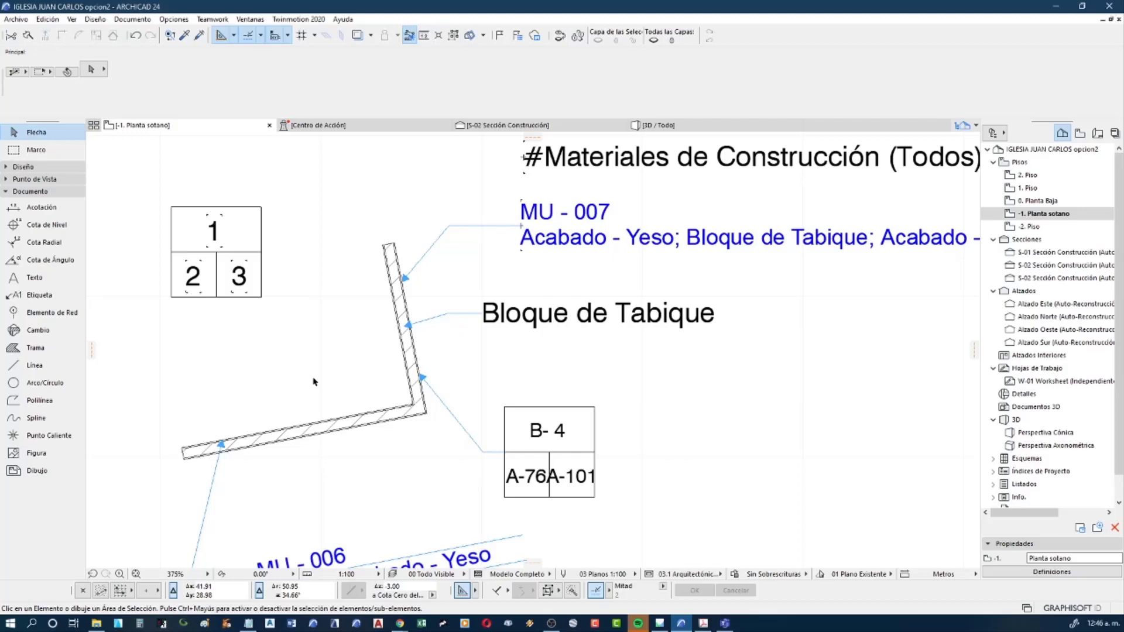
middle_click_drag(371, 381, 365, 349)
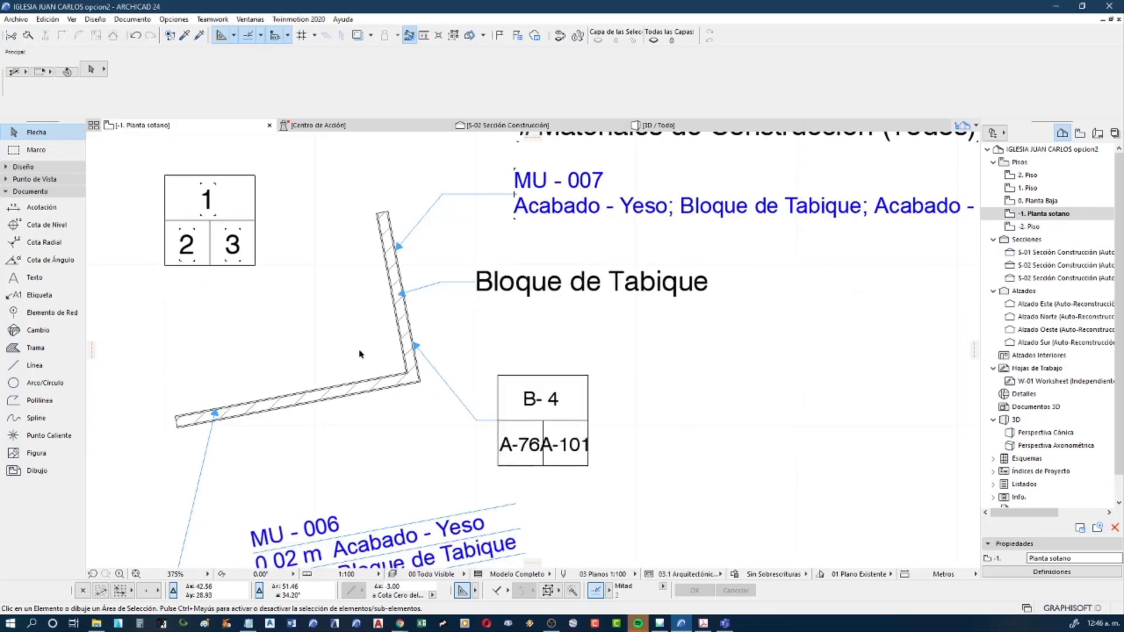
scroll(548, 436, "up", 1)
scroll(548, 437, "up", 1)
left_click_drag(636, 481, 457, 363)
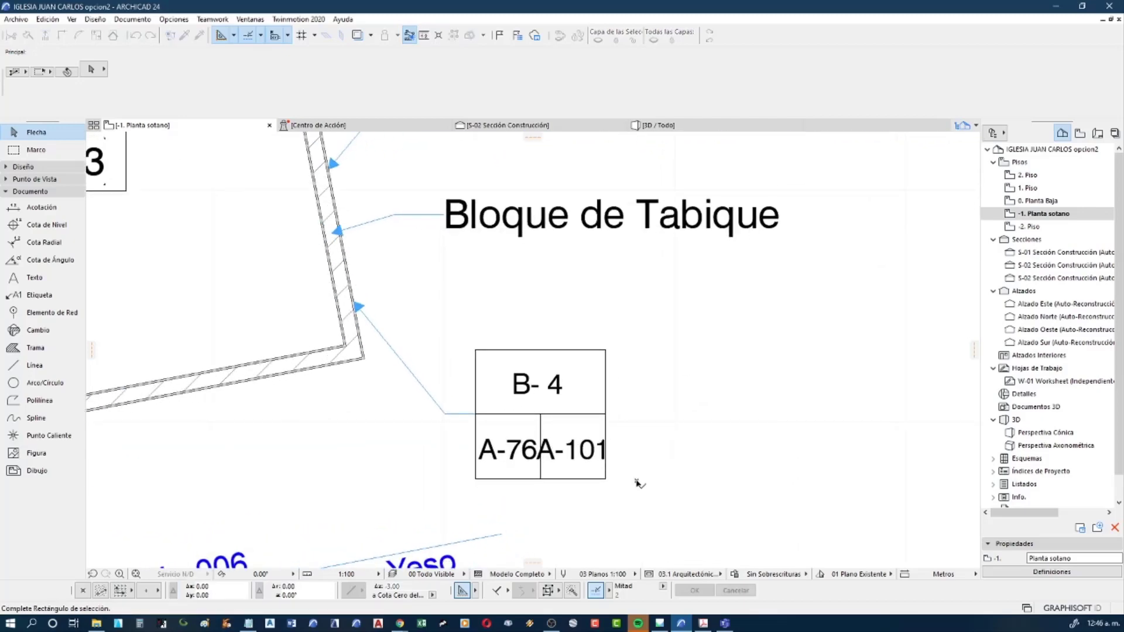
left_click(458, 362)
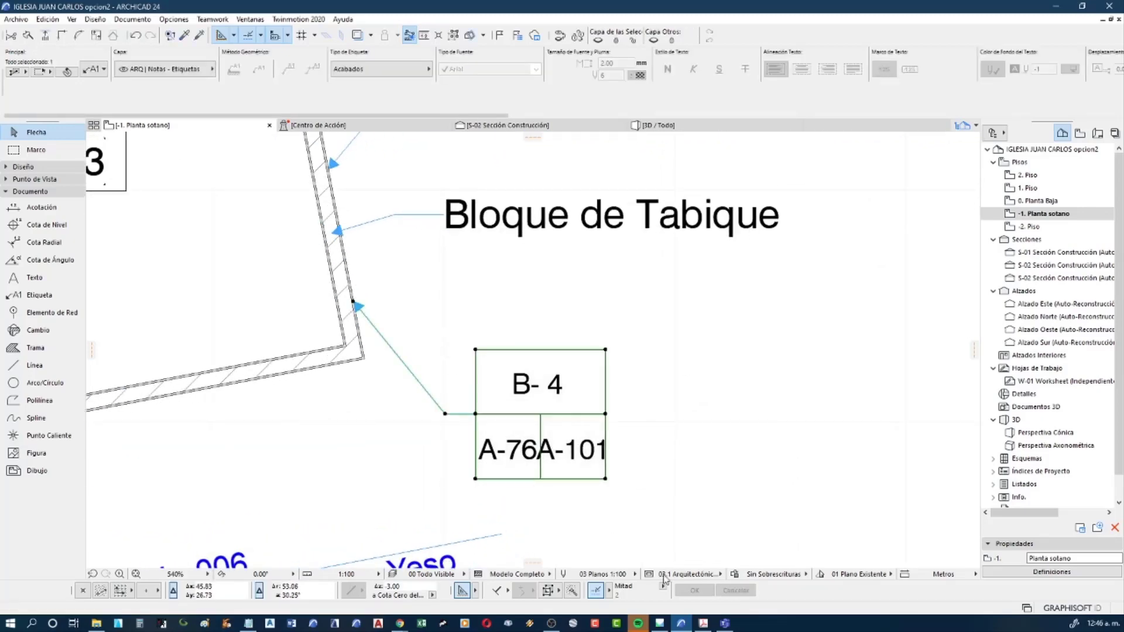
left_click(703, 624)
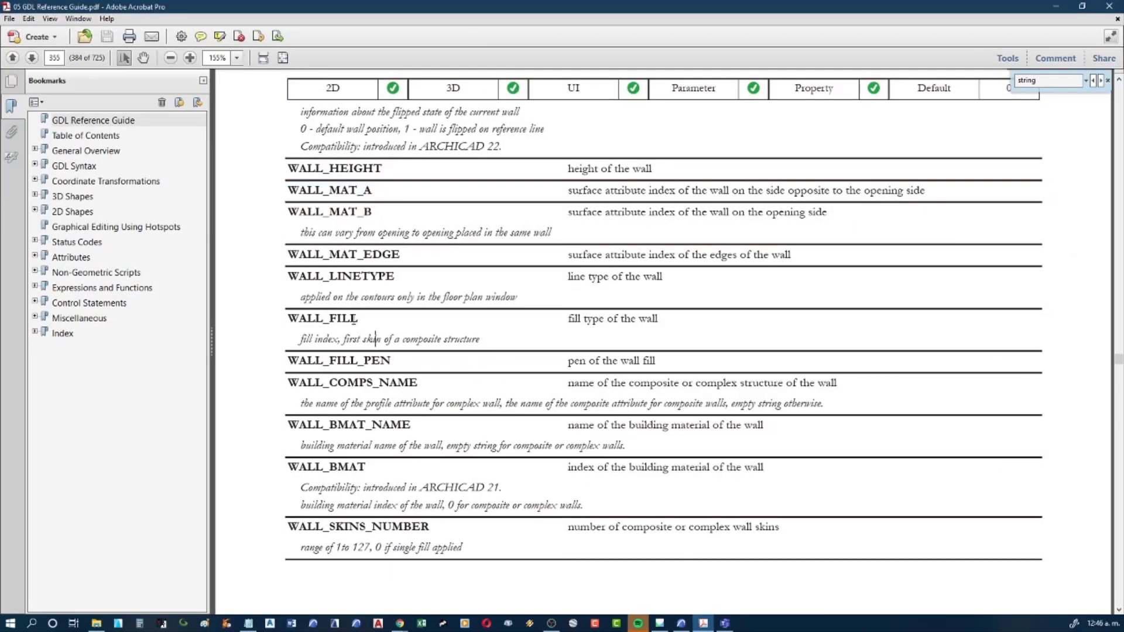
left_click_drag(376, 339, 283, 327)
left_click(359, 358)
scroll(673, 379, "down", 1)
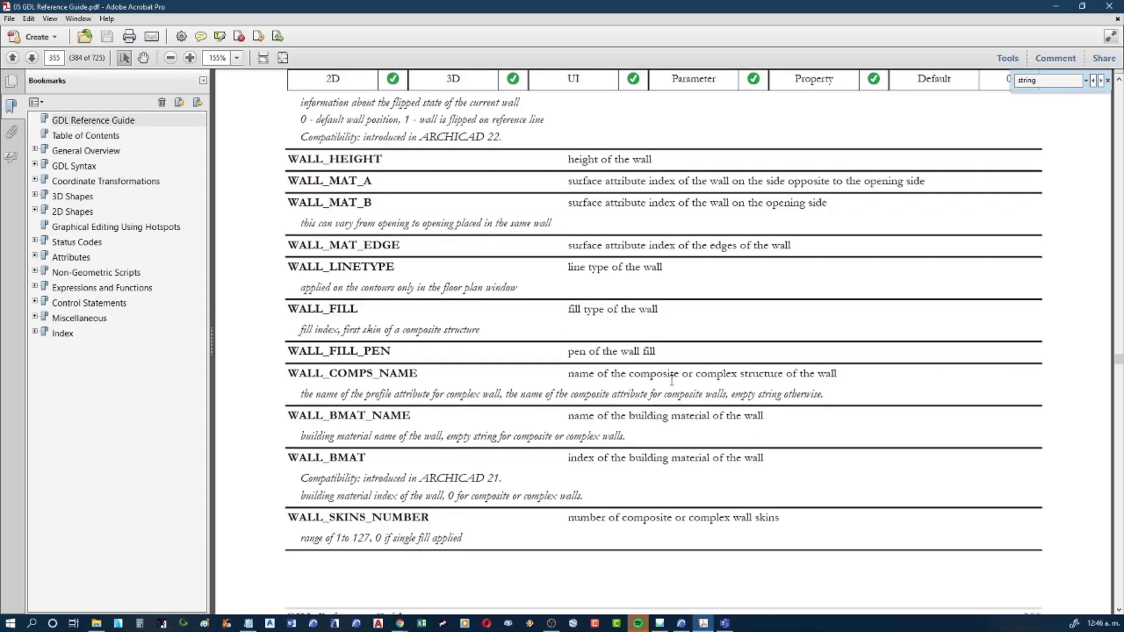
scroll(639, 392, "down", 1)
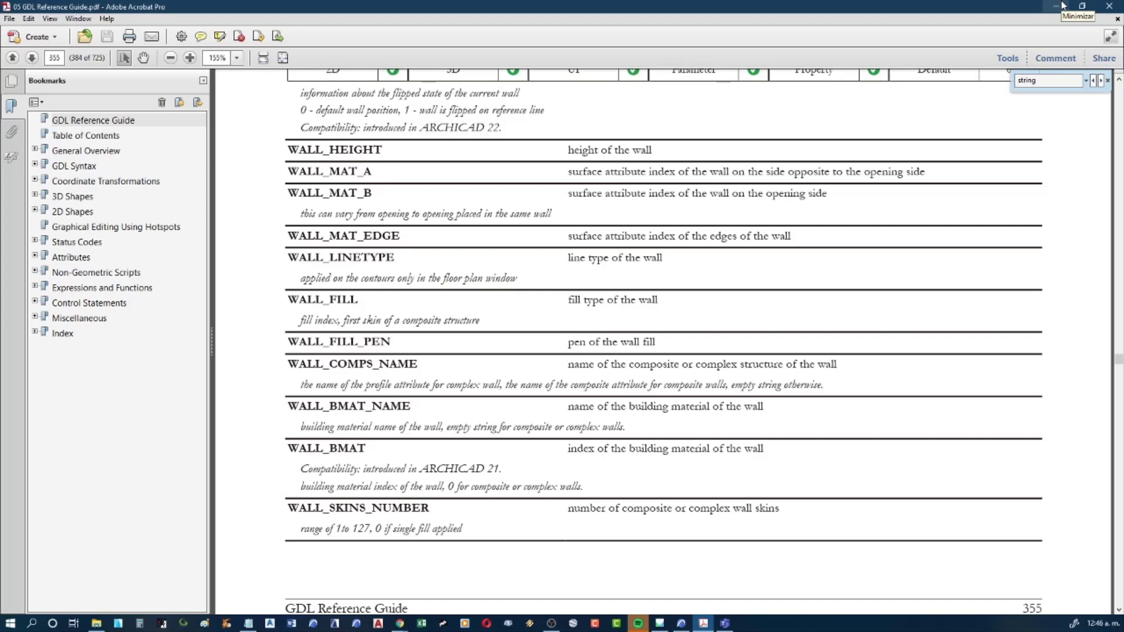
left_click(1062, 6)
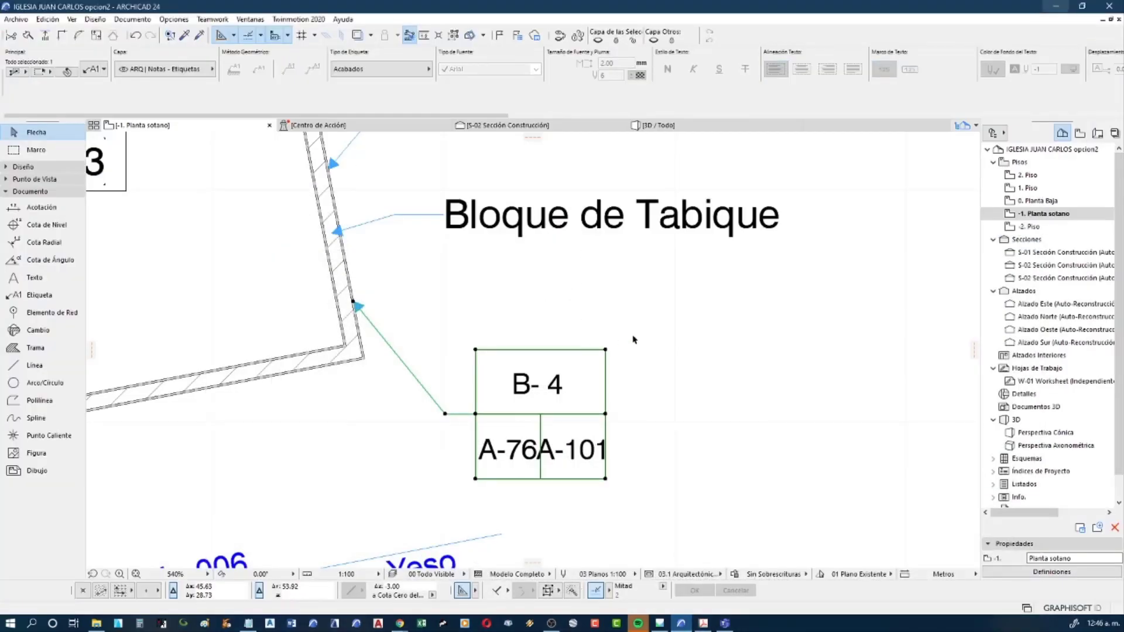
middle_click_drag(525, 405, 543, 370)
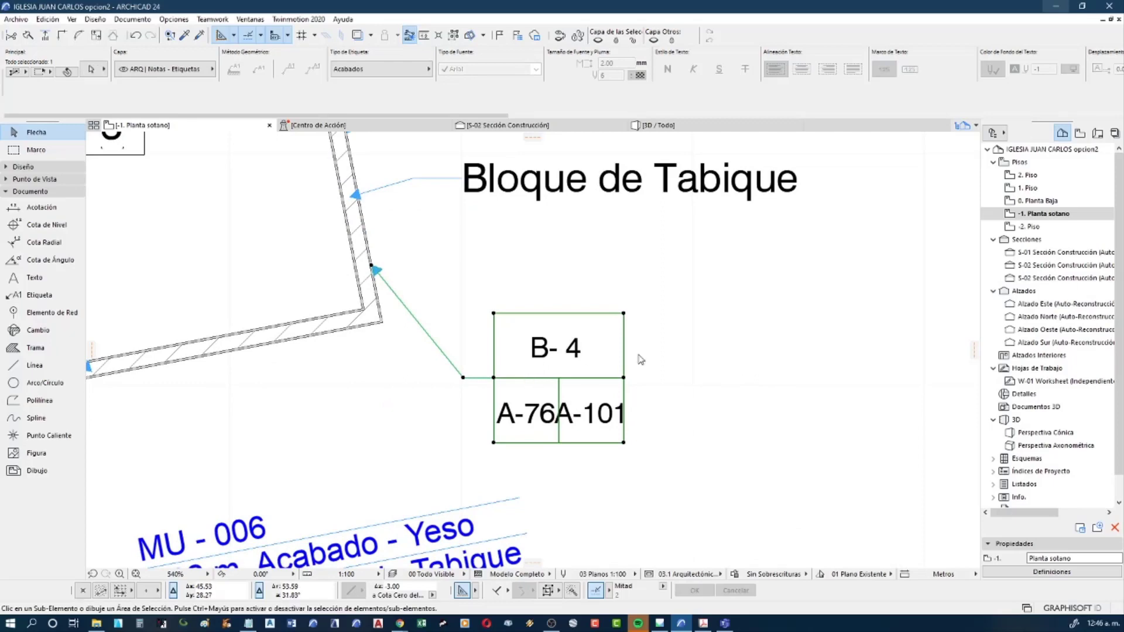
key("ctrl+shift+o")
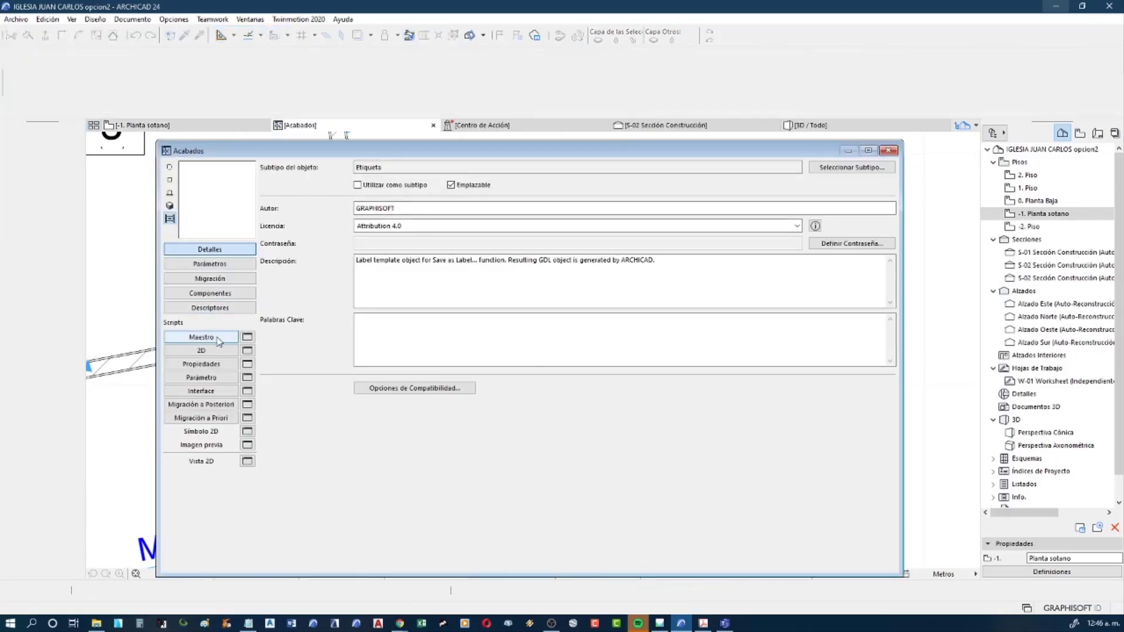
left_click(201, 337)
left_click(218, 340)
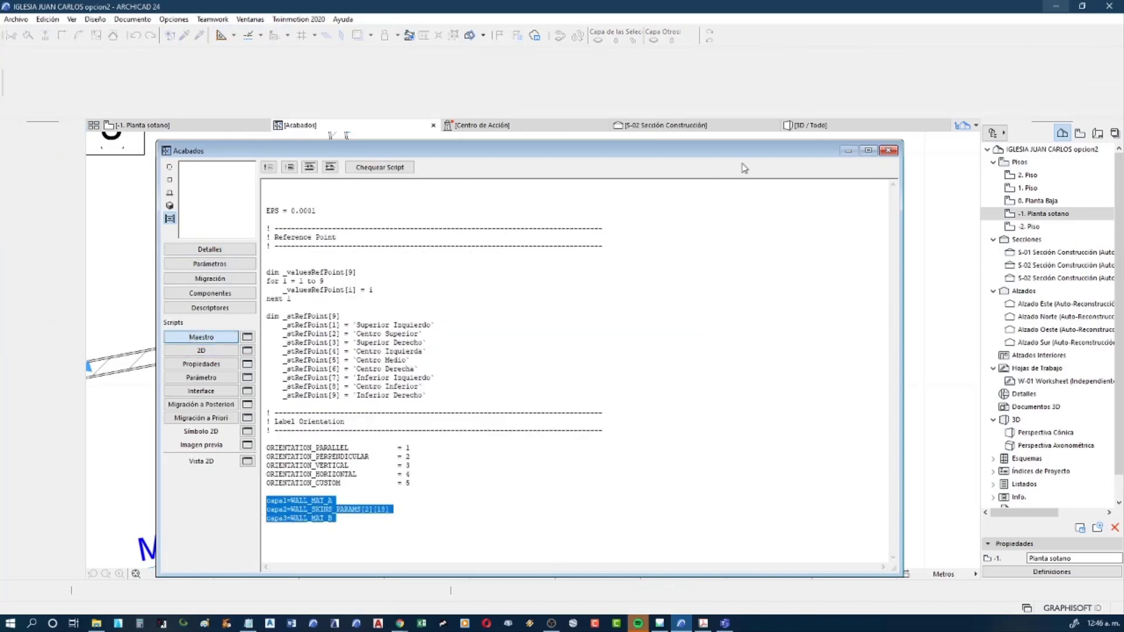
left_click(888, 150)
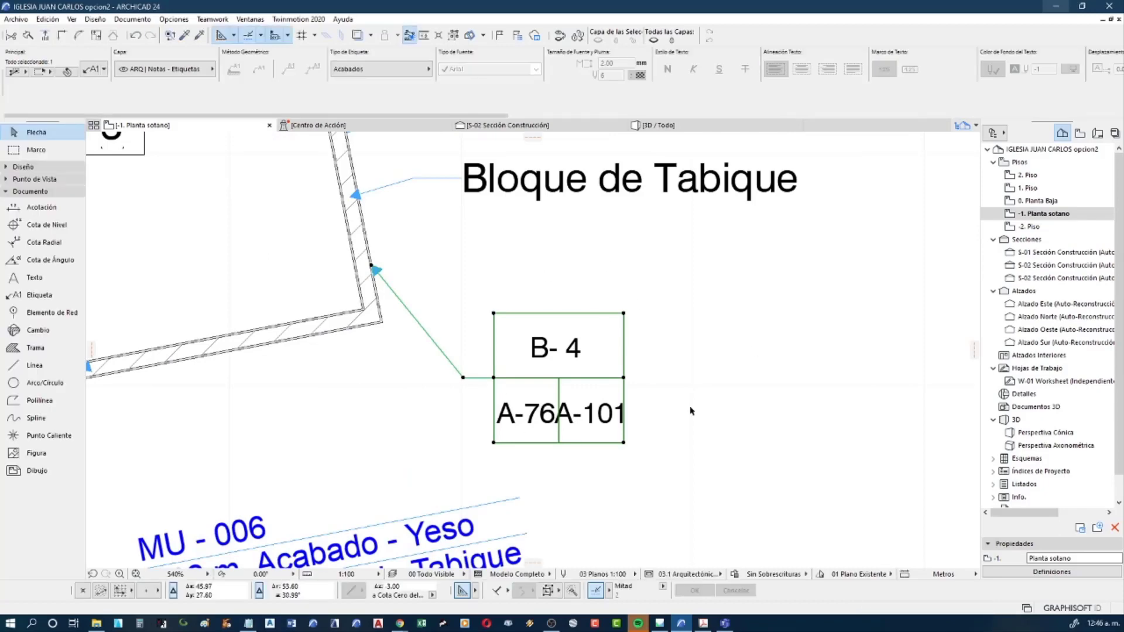
scroll(547, 413, "down", 3)
scroll(477, 412, "down", 2)
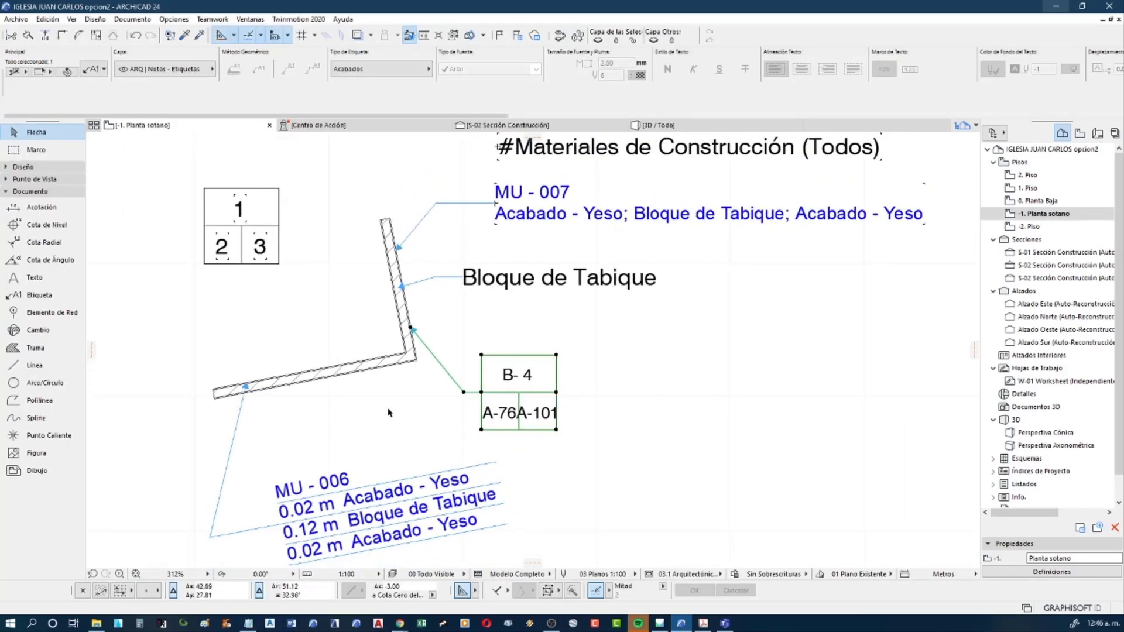
key("Escape")
middle_click_drag(310, 291, 377, 338)
left_click_drag(376, 335, 261, 243)
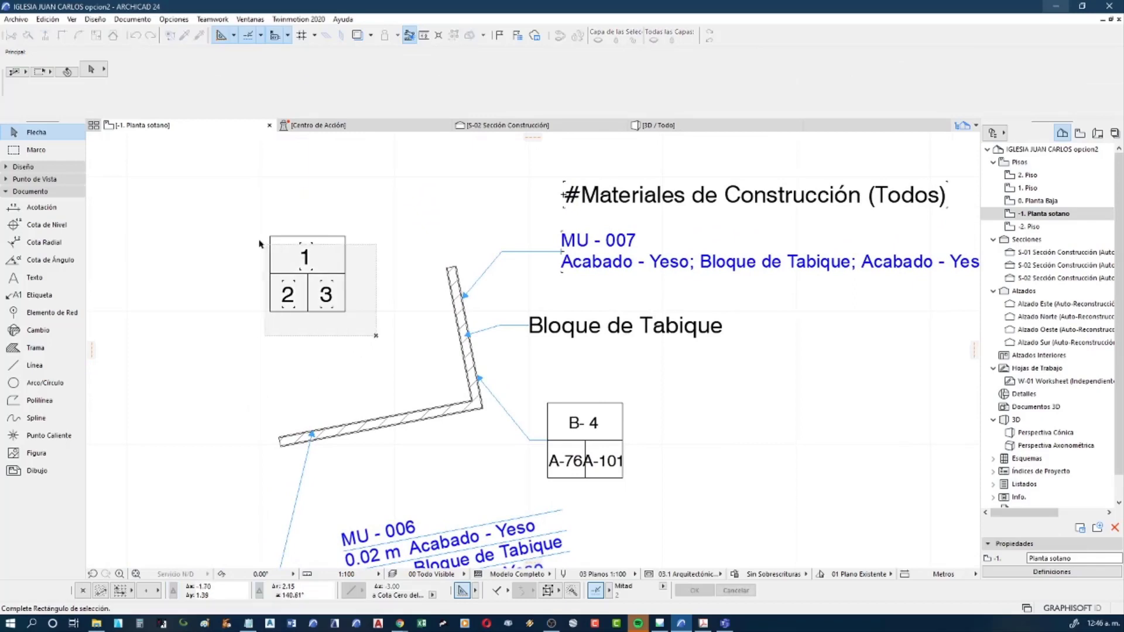
left_click(16, 19)
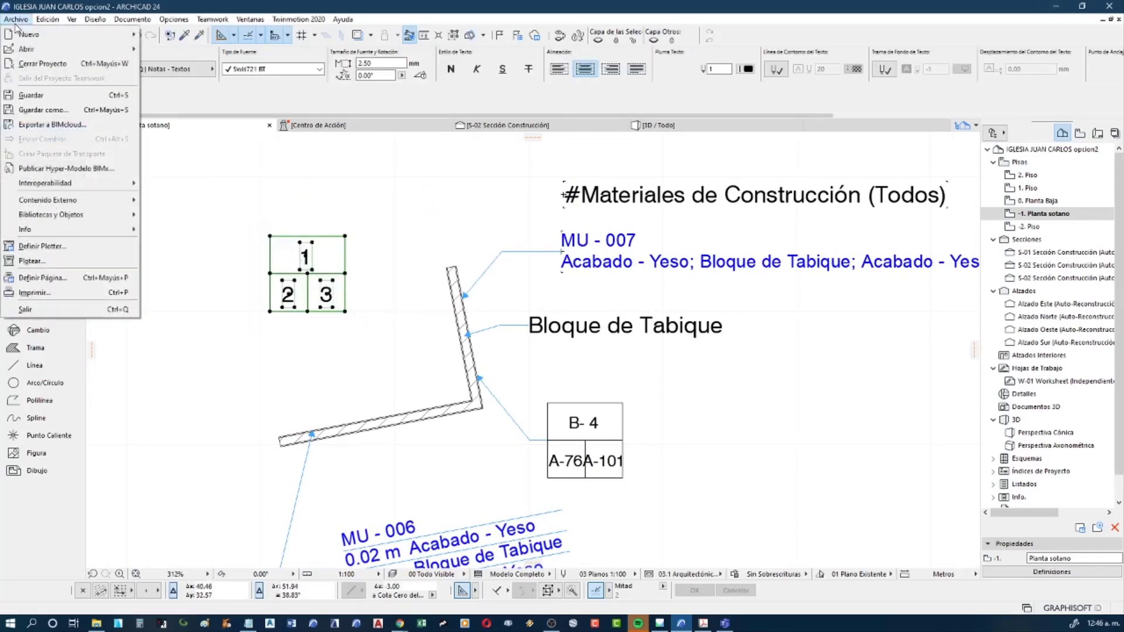
mouse_move(52, 214)
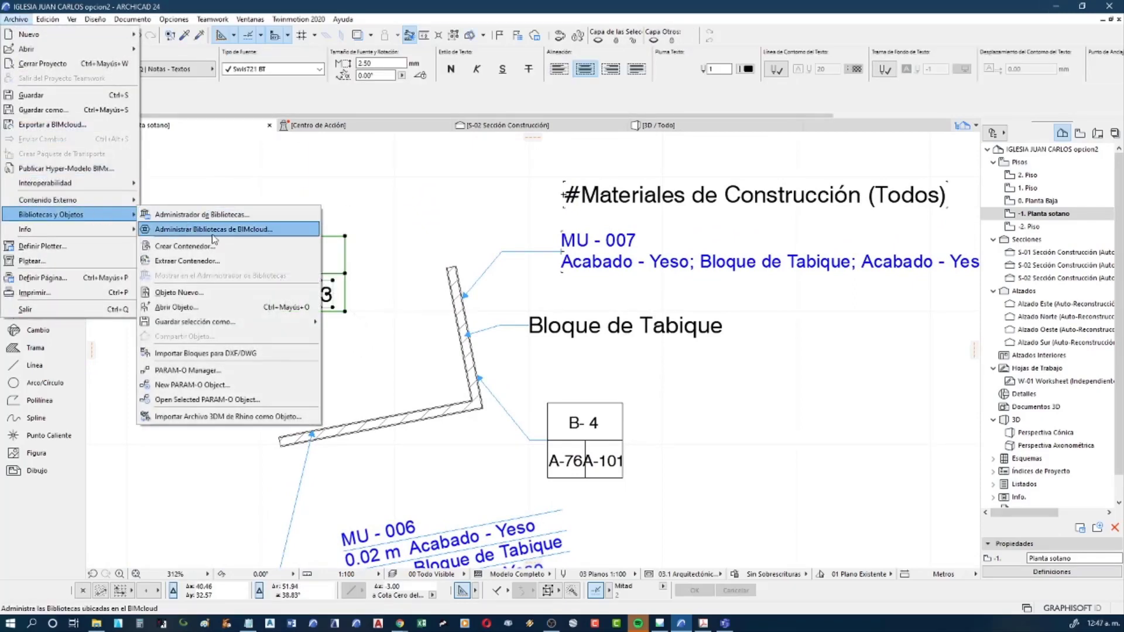
mouse_move(195, 322)
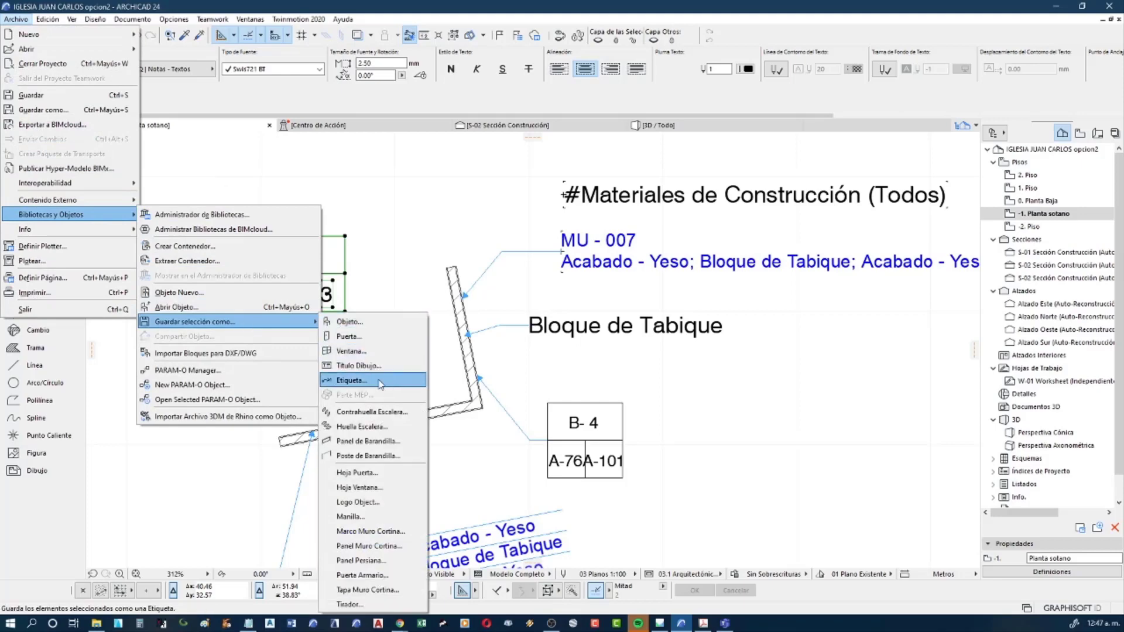
left_click(410, 260)
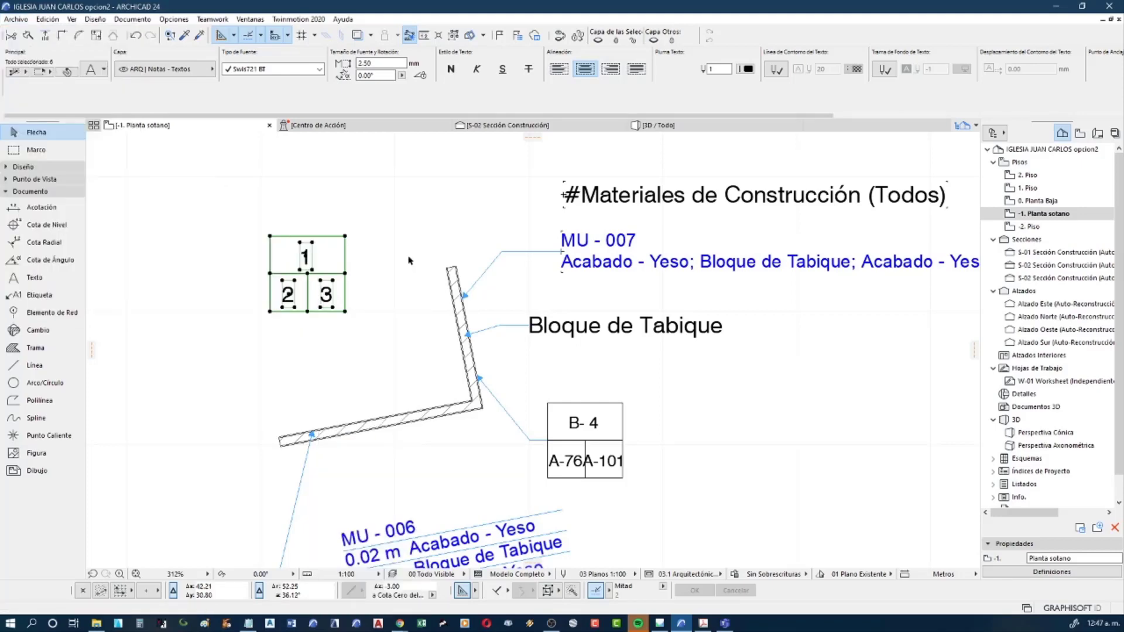
left_click(359, 317)
scroll(340, 281, "up", 4)
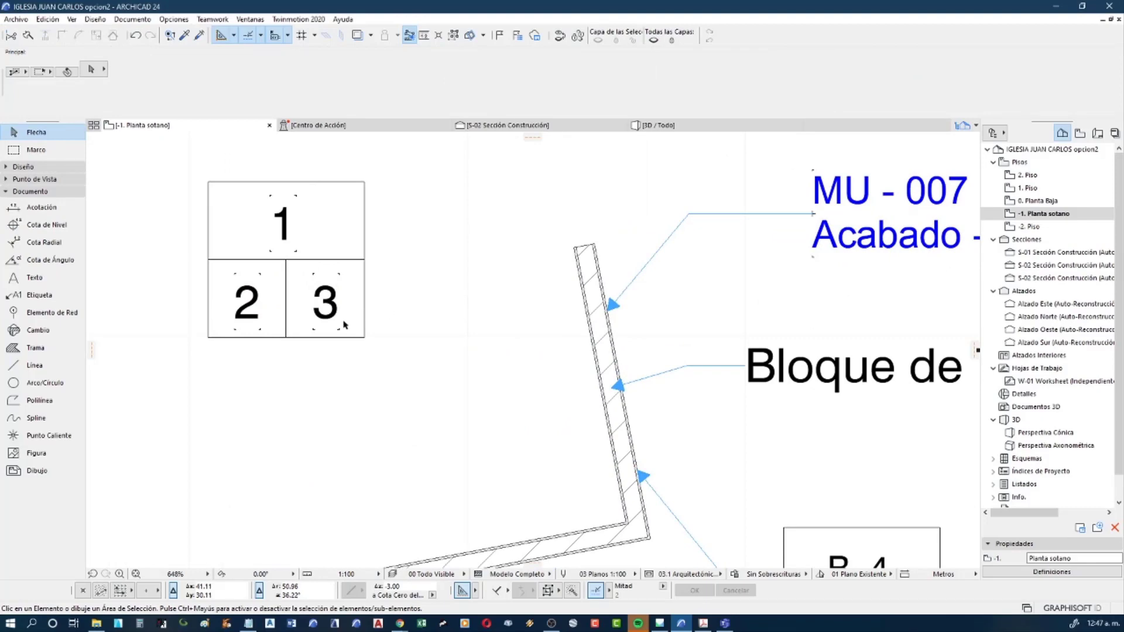
left_click(340, 273)
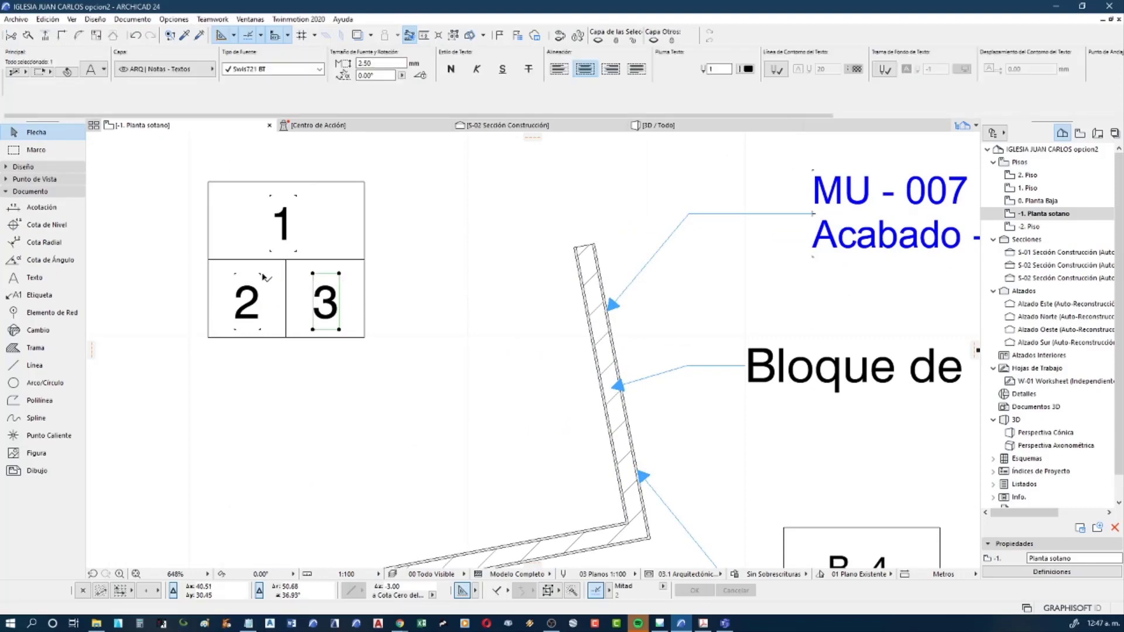
left_click(262, 275)
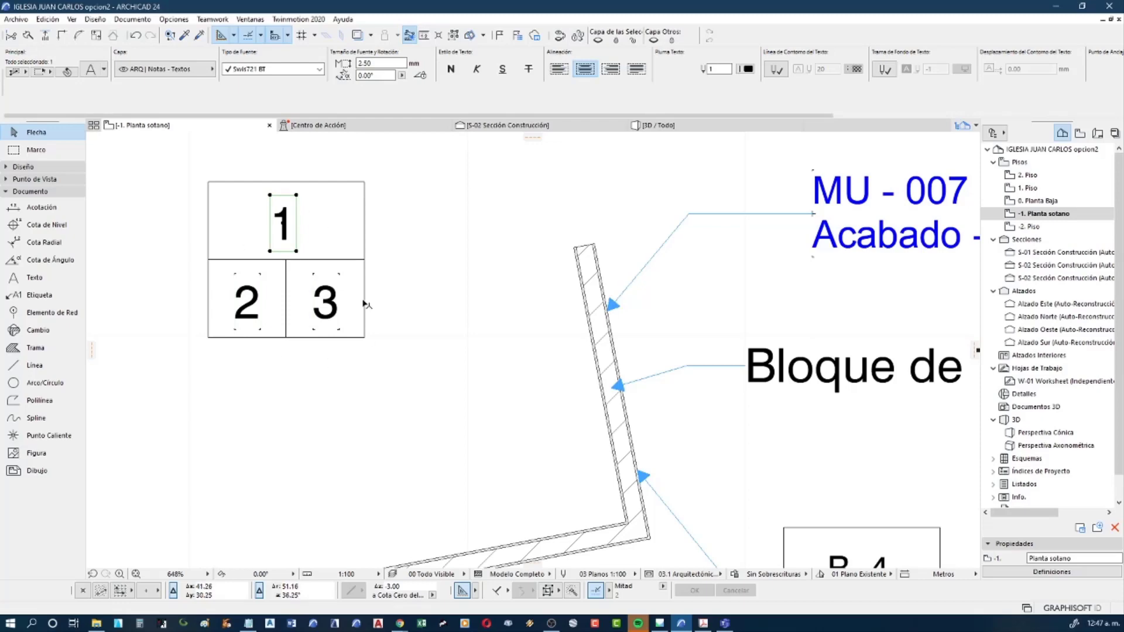
left_click(383, 375)
scroll(389, 367, "down", 1)
middle_click_drag(388, 367, 173, 192)
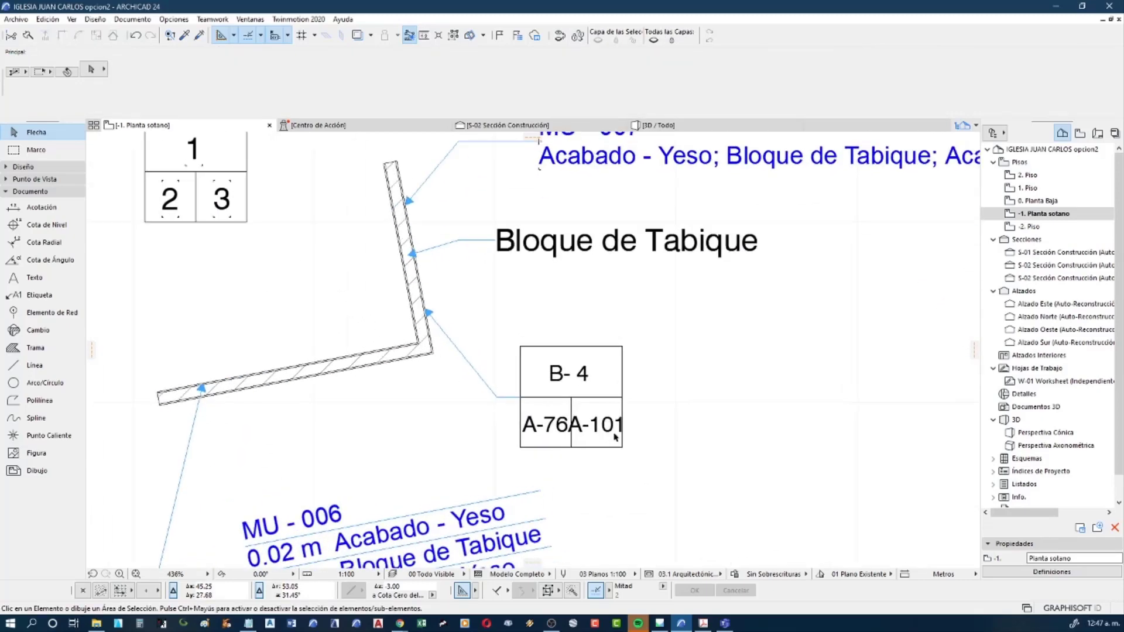
left_click_drag(665, 476, 432, 292)
left_click(432, 293)
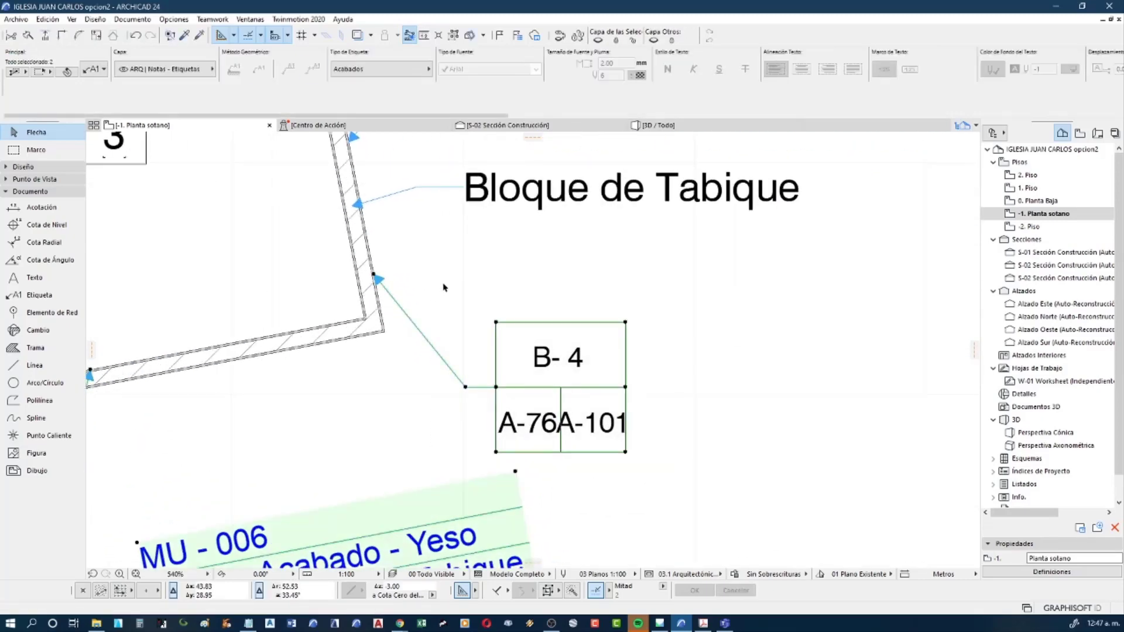
left_click(440, 289)
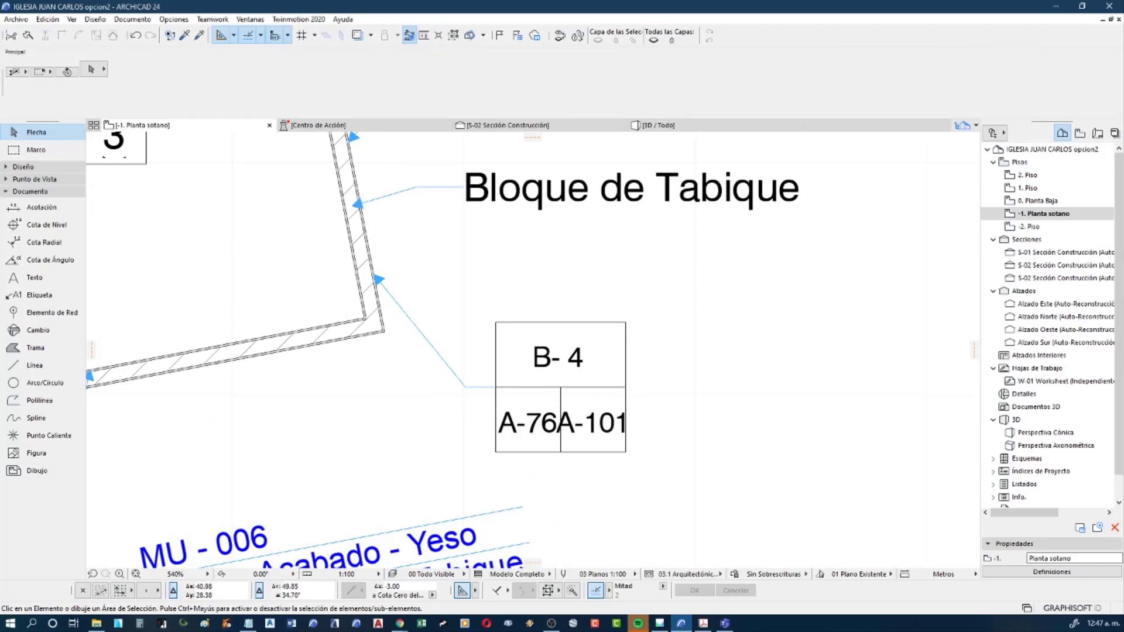
key("alt+Tab")
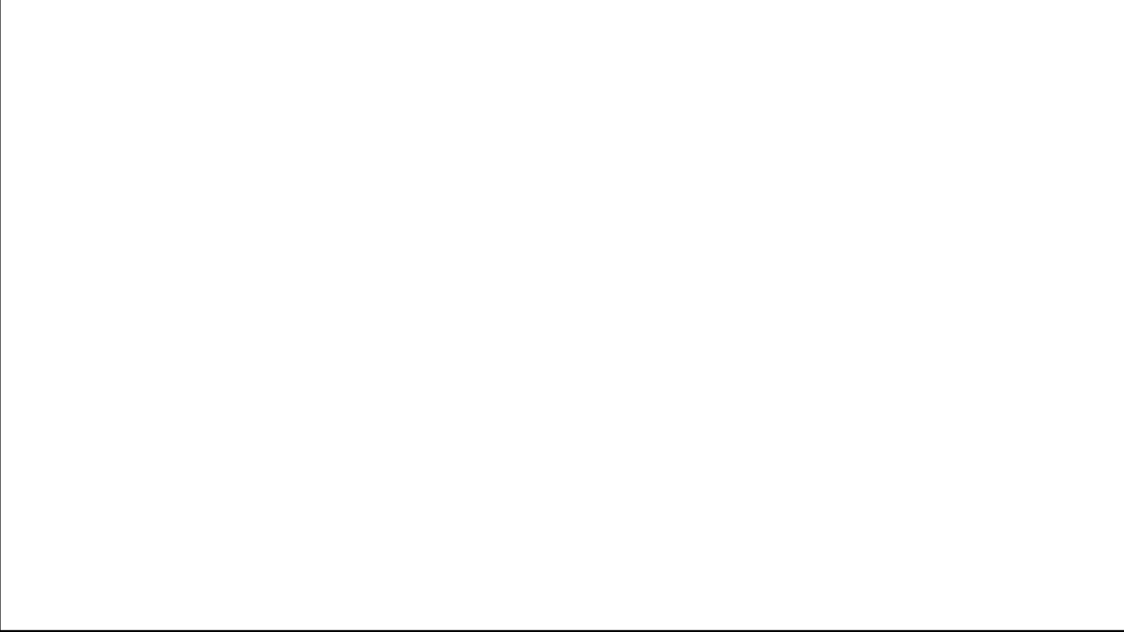